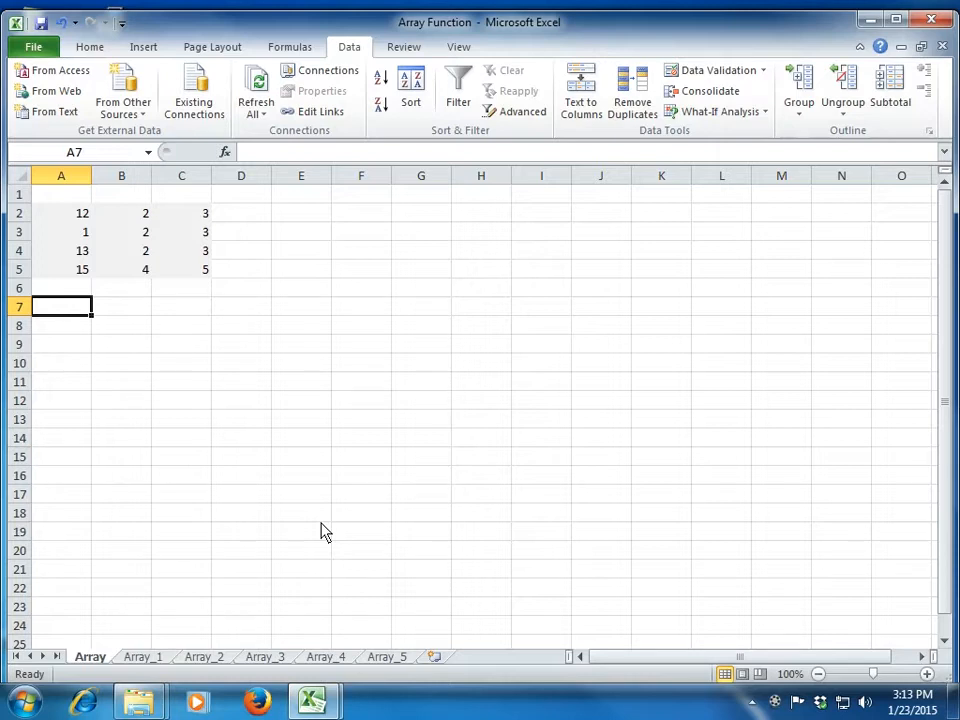
{"action": "type", "text": "=array("}
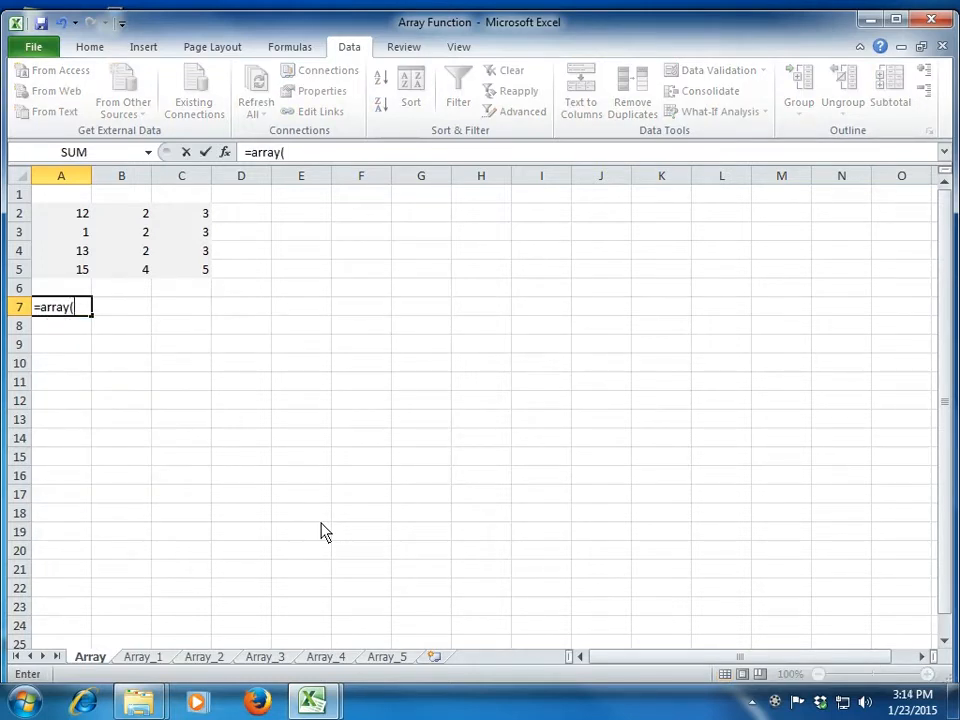
{"action": "key", "text": "BackSpace"}
{"action": "key", "text": "BackSpace"}
{"action": "key", "text": "BackSpace"}
{"action": "key", "text": "BackSpace"}
{"action": "key", "text": "BackSpace"}
{"action": "key", "text": "BackSpace"}
{"action": "key", "text": "BackSpace"}
{"action": "key", "text": "Return"}
{"action": "key", "text": "Up"}
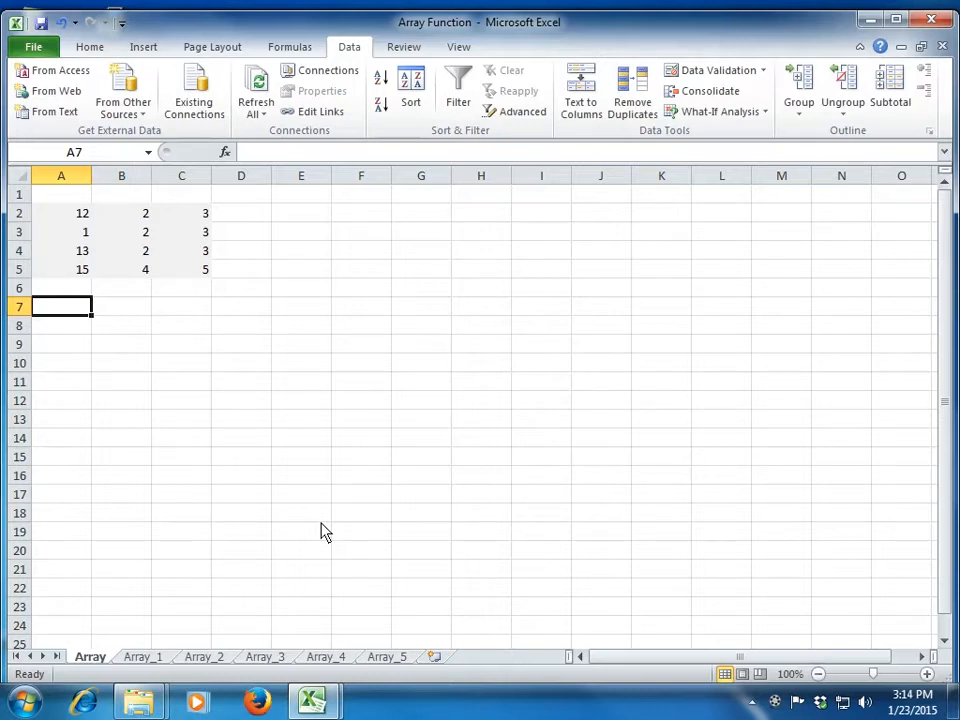
Examine the rows and columns that make up the number block A2:C5.
{"action": "key", "text": "Up"}
{"action": "key", "text": "Up"}
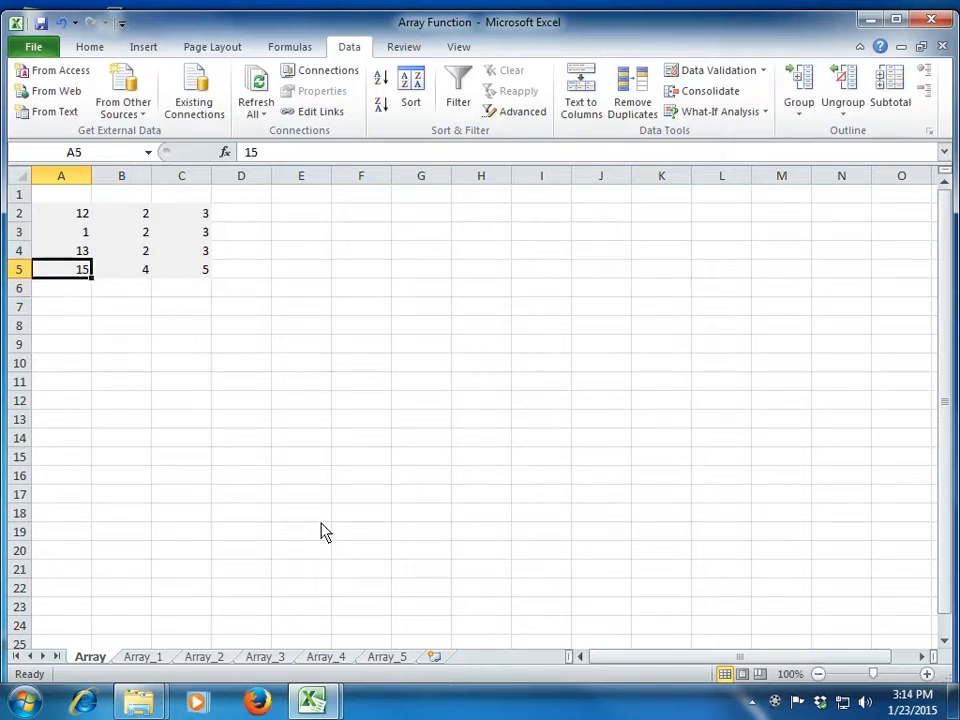
{"action": "key", "text": "shift+Right"}
{"action": "key", "text": "shift+Right"}
{"action": "key", "text": "shift+Up"}
{"action": "key", "text": "shift+Up"}
{"action": "key", "text": "shift+Up"}
{"action": "key", "text": "Left"}
{"action": "key", "text": "Right"}
{"action": "key", "text": "Left"}
{"action": "key", "text": "shift+Right"}
{"action": "key", "text": "shift+Right"}
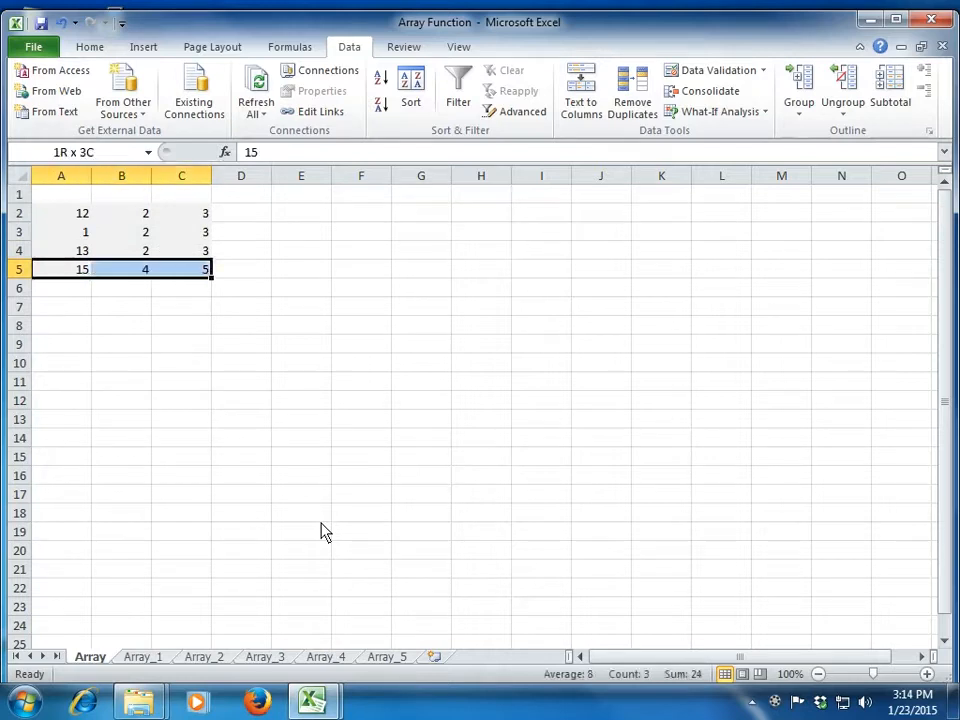
{"action": "key", "text": "shift+Up"}
{"action": "key", "text": "shift+Up"}
{"action": "key", "text": "shift+Up"}
{"action": "key", "text": "Left"}
{"action": "key", "text": "shift+Up"}
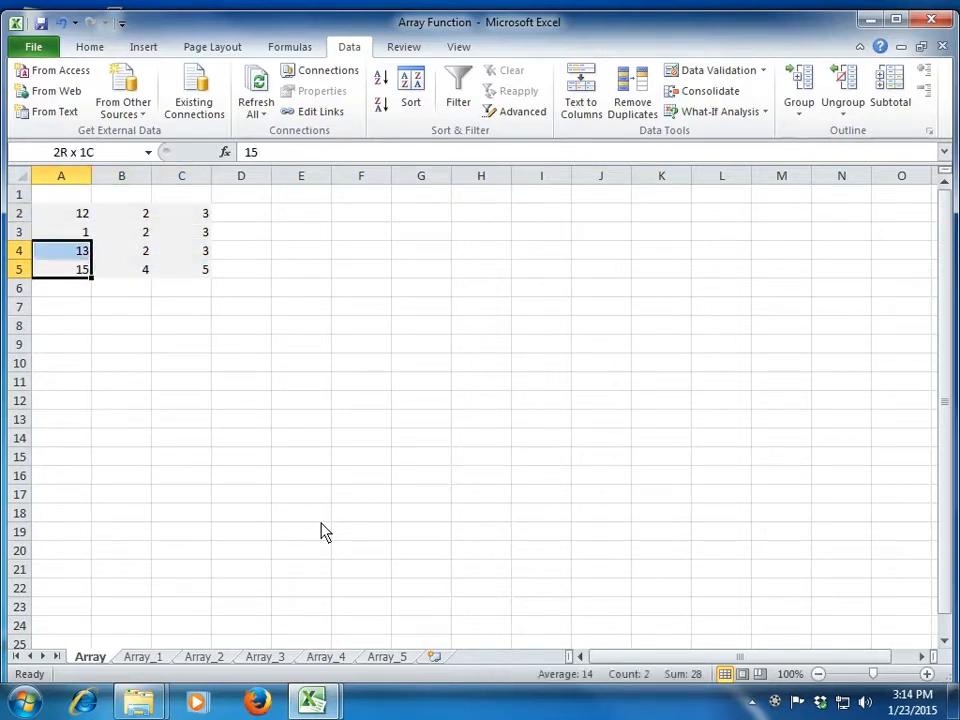
{"action": "key", "text": "shift+Up"}
{"action": "key", "text": "shift+Up"}
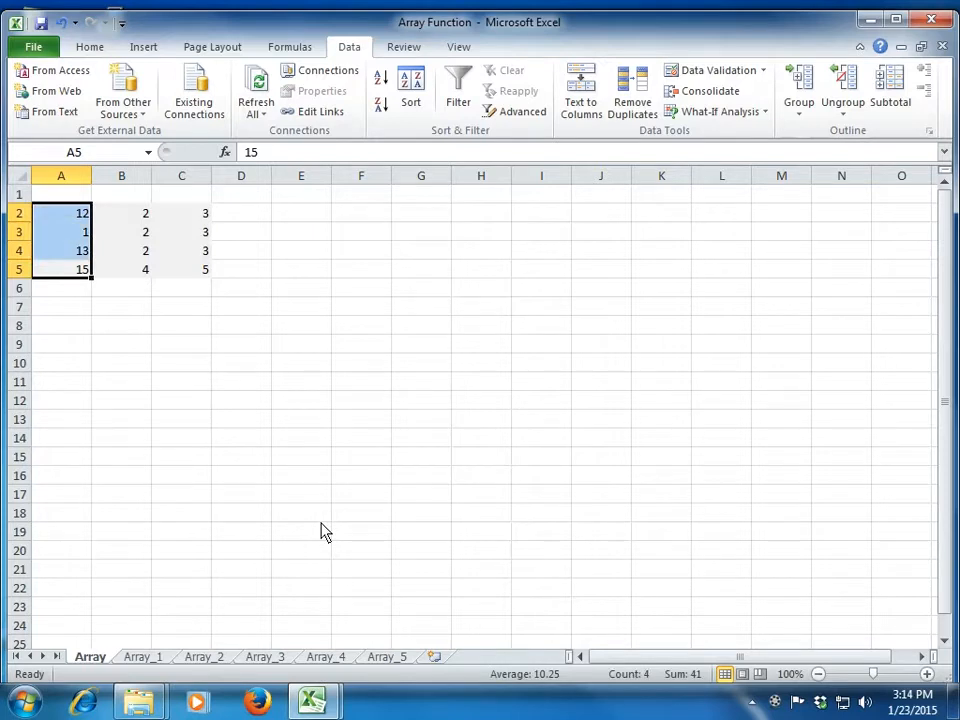
{"action": "key", "text": "Down"}
{"action": "key", "text": "Down"}
{"action": "key", "text": "Down"}
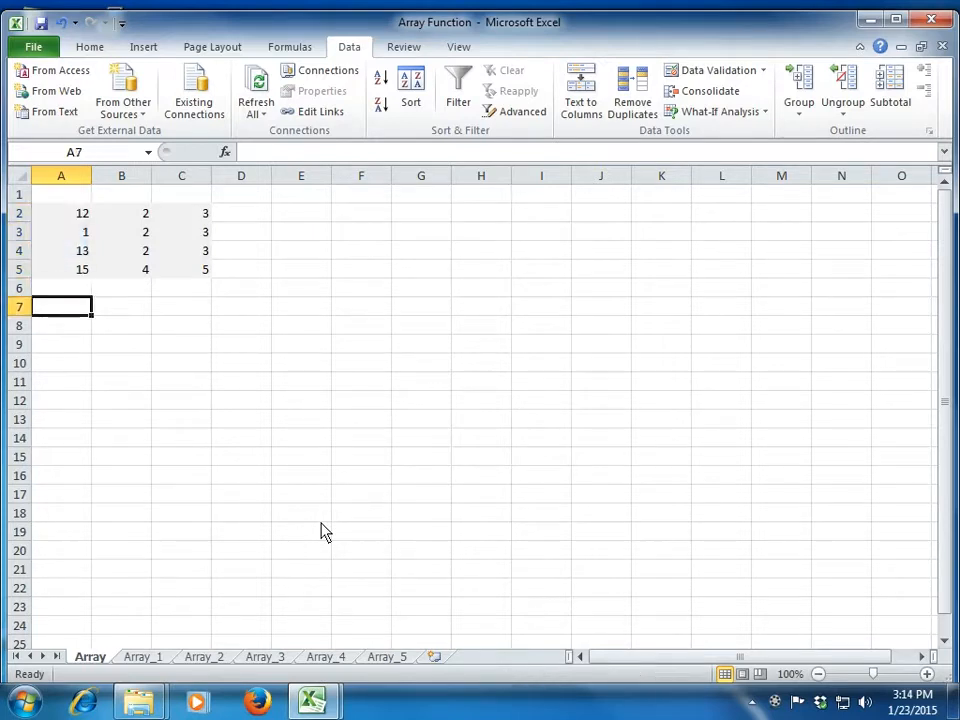
Fill the number block A2:C5 with yellow.
{"action": "key", "text": "Up"}
{"action": "key", "text": "Up"}
{"action": "key", "text": "Up"}
{"action": "key", "text": "Up"}
{"action": "key", "text": "Up"}
{"action": "key", "text": "Up"}
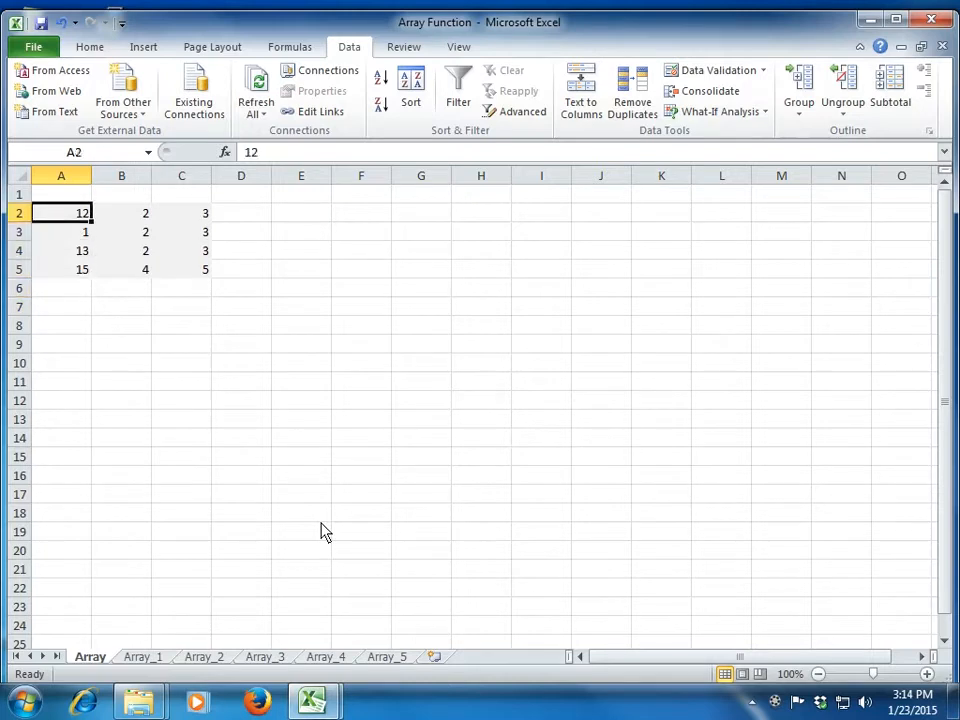
{"action": "key", "text": "shift+Down"}
{"action": "key", "text": "shift+Down"}
{"action": "key", "text": "shift+Down"}
{"action": "key", "text": "shift+Right"}
{"action": "key", "text": "shift+Right"}
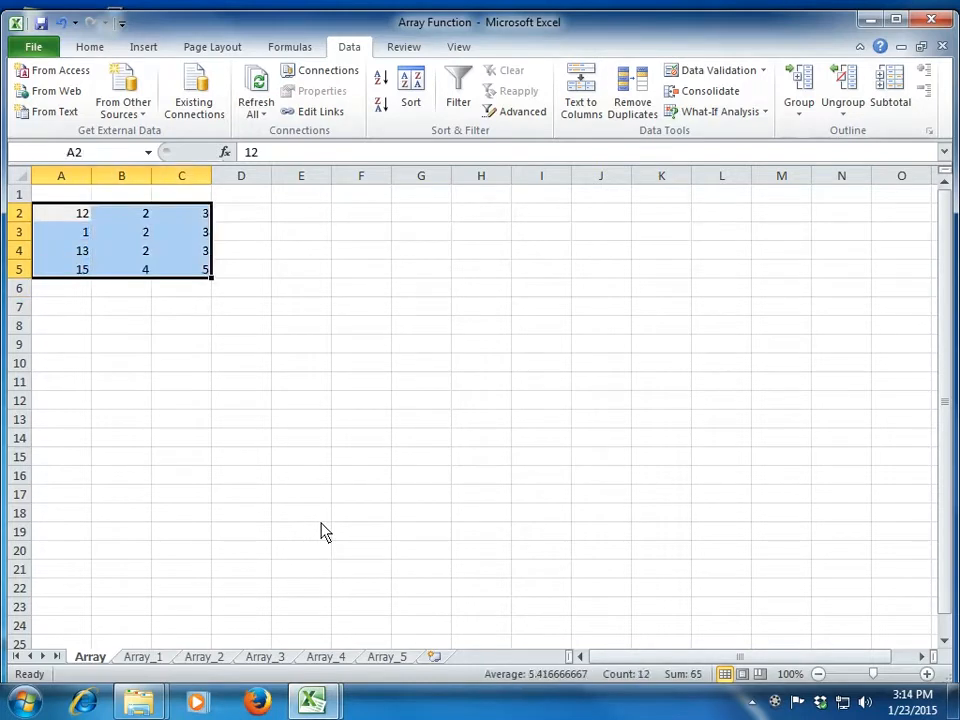
{"action": "left_click", "coordinate": [92, 47]}
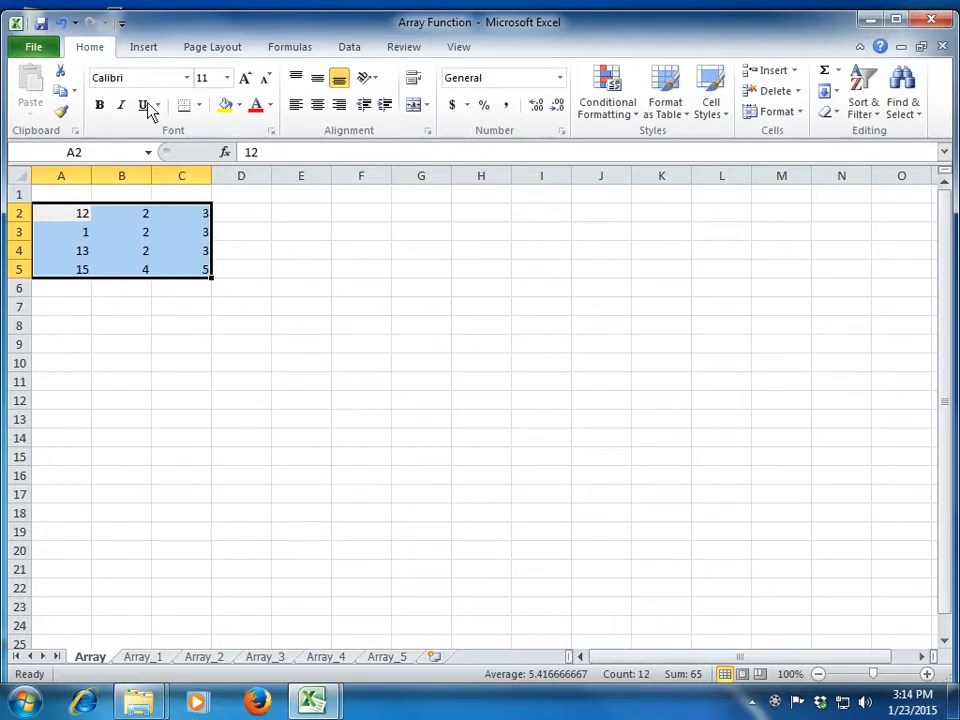
{"action": "left_click", "coordinate": [225, 104]}
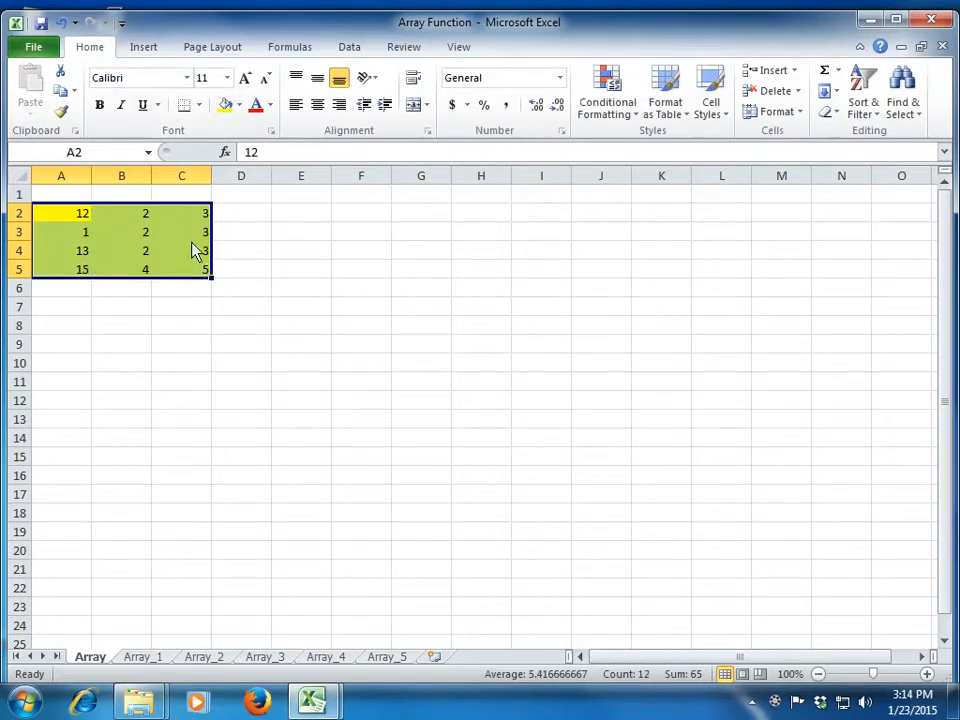
{"action": "left_click", "coordinate": [70, 316]}
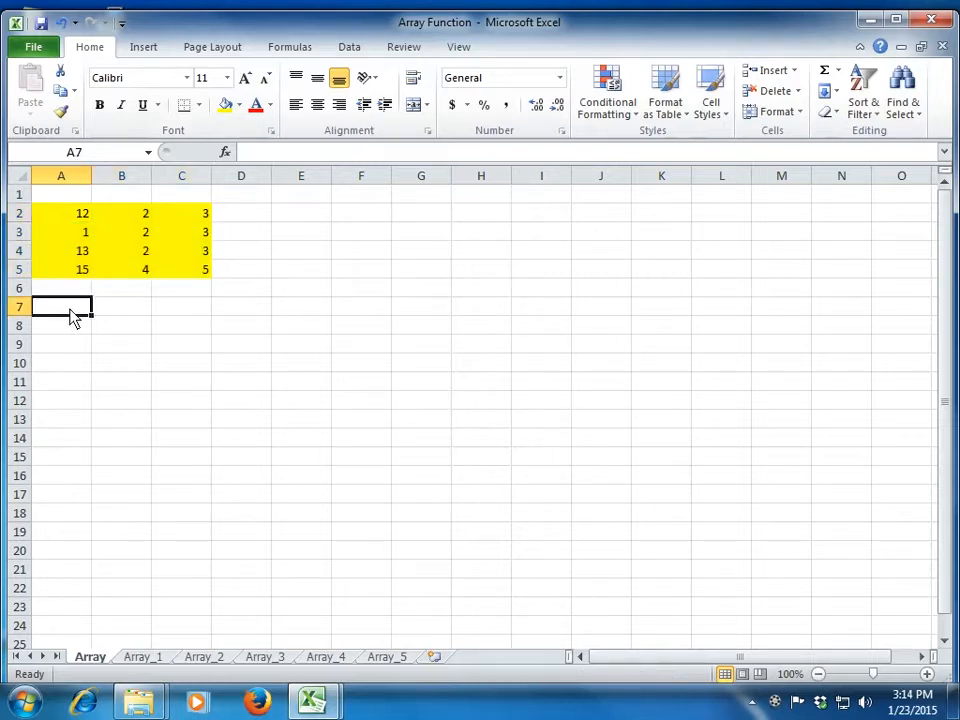
Enter the column headings A, B and C in cells A1 to C1 above the numbers.
{"action": "left_click", "coordinate": [81, 194]}
{"action": "type", "text": "A"}
{"action": "key", "text": "Tab"}
{"action": "type", "text": "B"}
{"action": "key", "text": "Tab"}
{"action": "type", "text": "C"}
{"action": "key", "text": "Return"}
Insert a new column before column A and enter the label Row1 in cell A2.
{"action": "key", "text": "ctrl+space"}
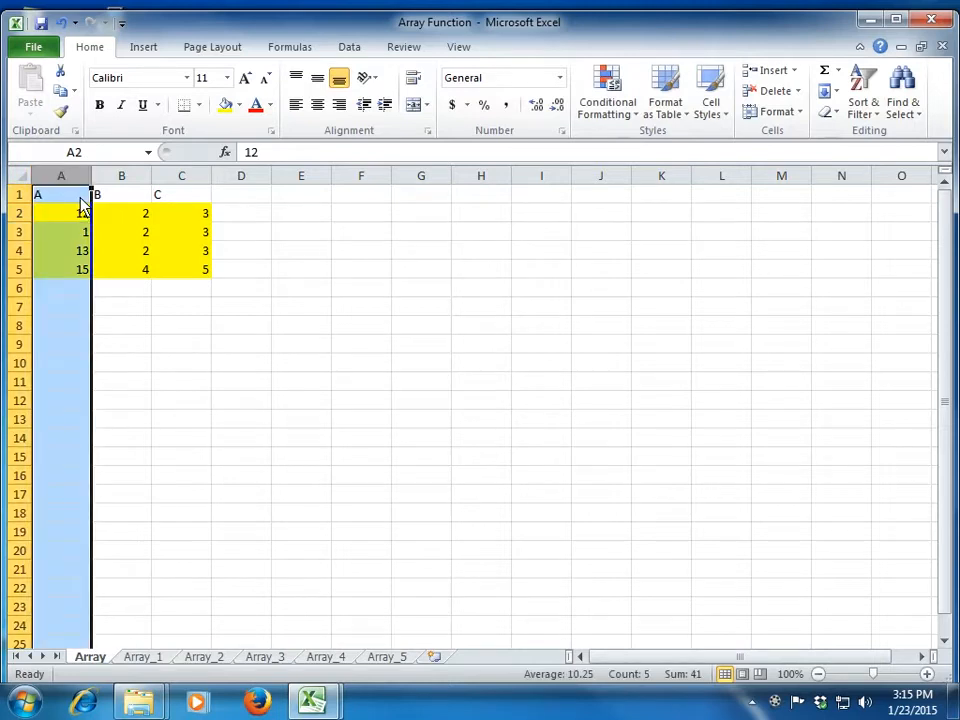
{"action": "key", "text": "ctrl+shift+plus"}
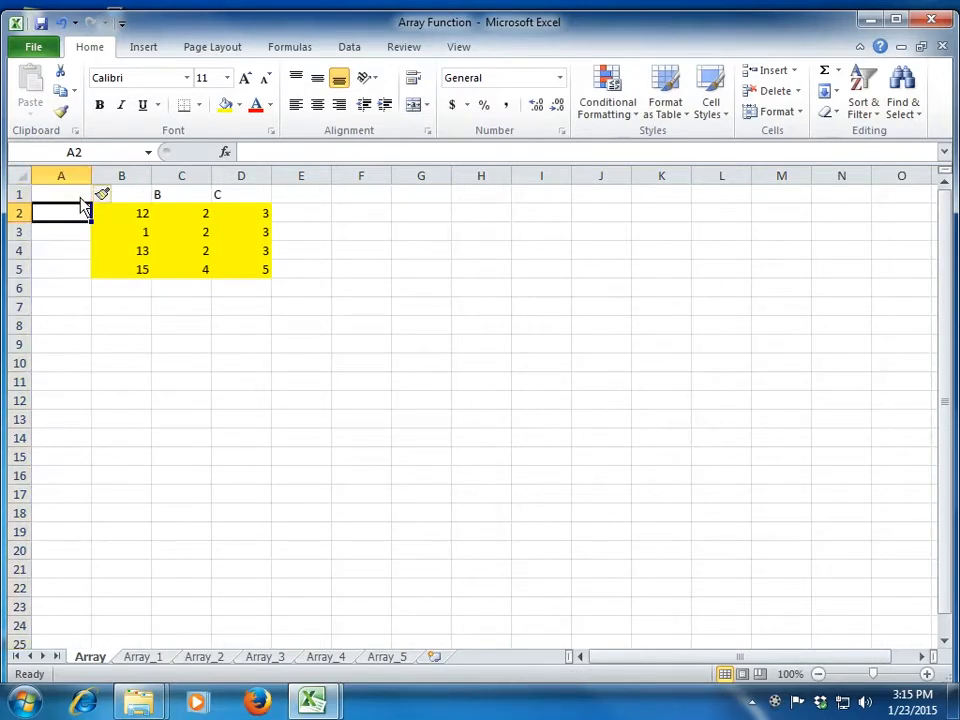
{"action": "type", "text": "Row1"}
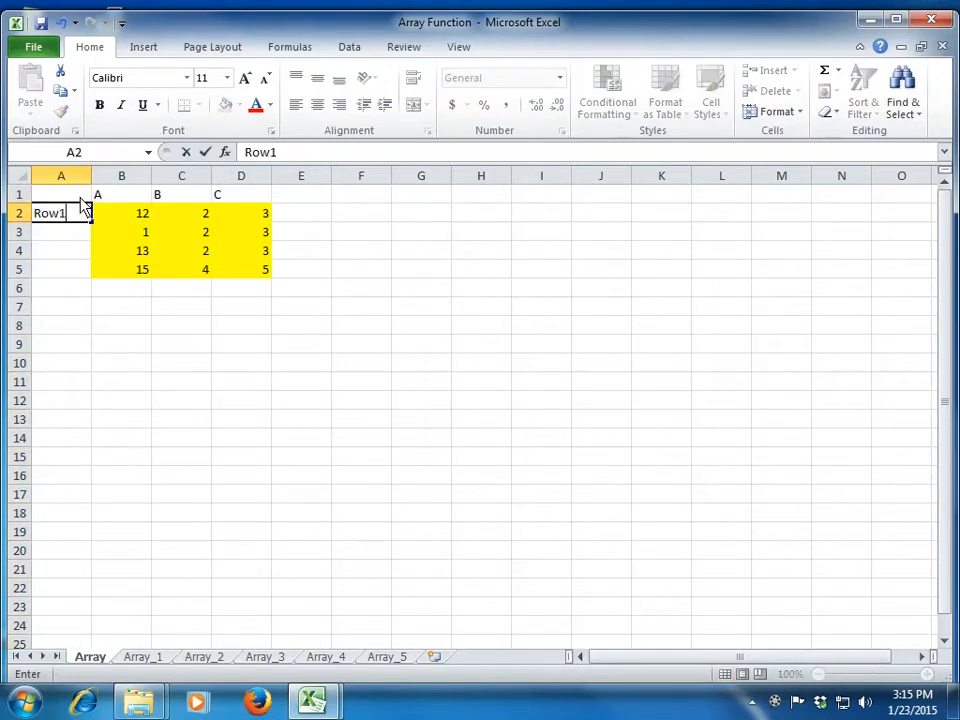
{"action": "key", "text": "Return"}
Extend the Row1 label down to A5 as a fill series, producing Row1 to Row4.
{"action": "left_click", "coordinate": [84, 208]}
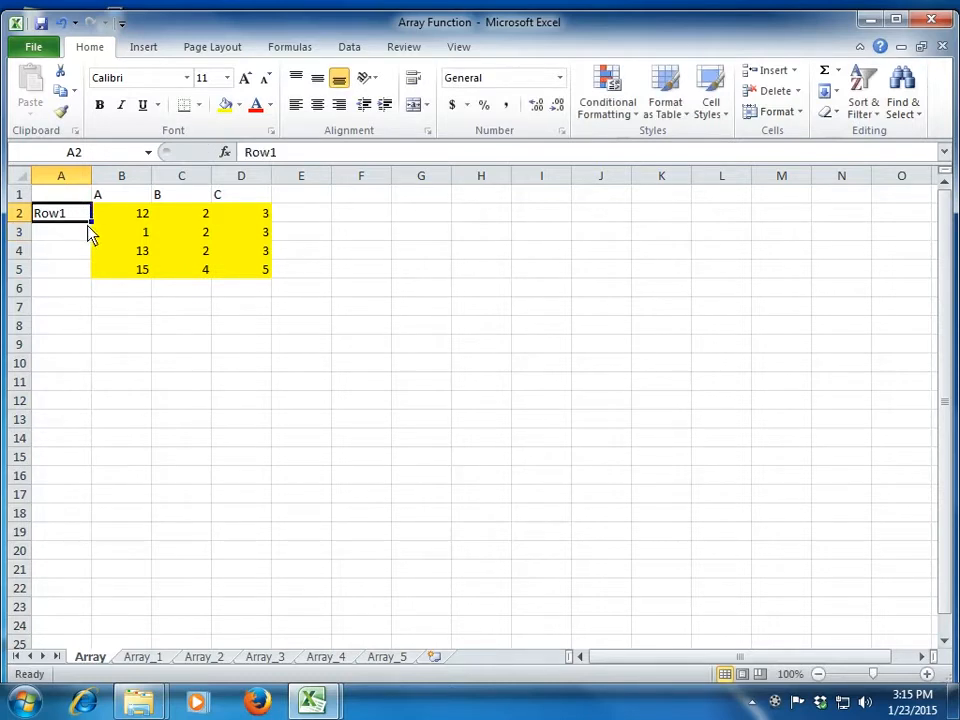
{"action": "left_click_drag", "start_coordinate": [91, 223], "coordinate": [99, 283]}
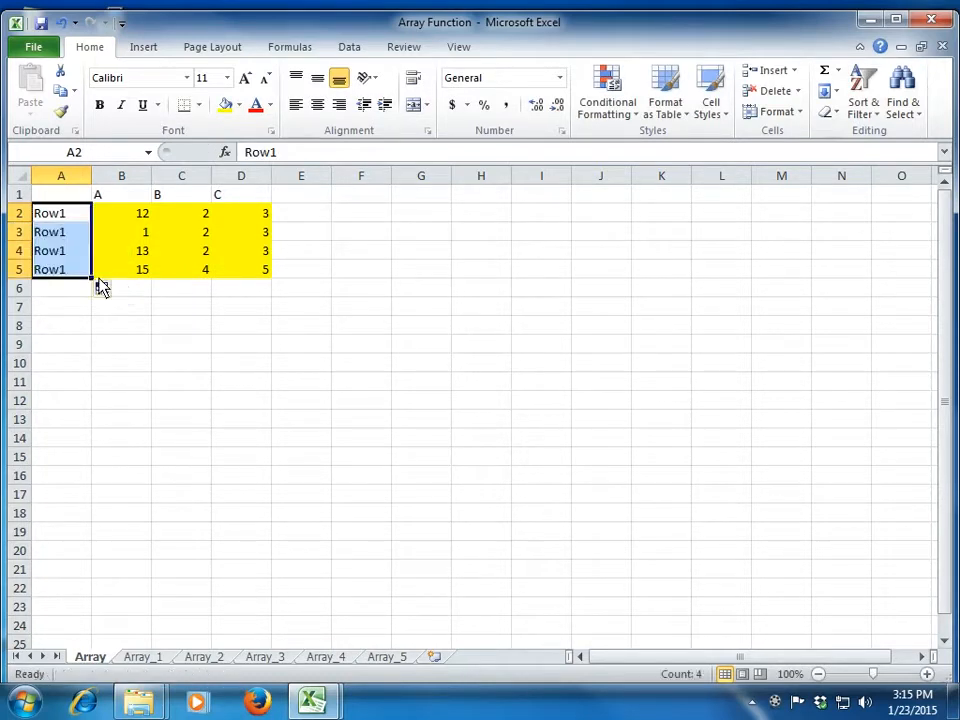
{"action": "left_click", "coordinate": [104, 290]}
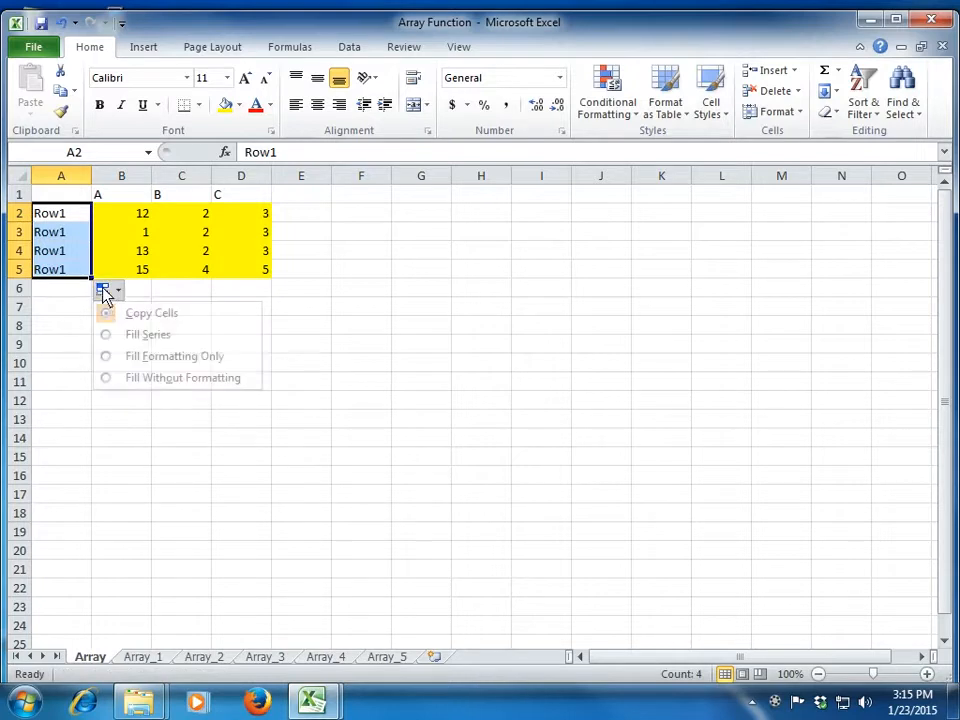
{"action": "left_click", "coordinate": [140, 340]}
Fill the whole labelled table A1:D5 with yellow.
{"action": "key", "text": "Up"}
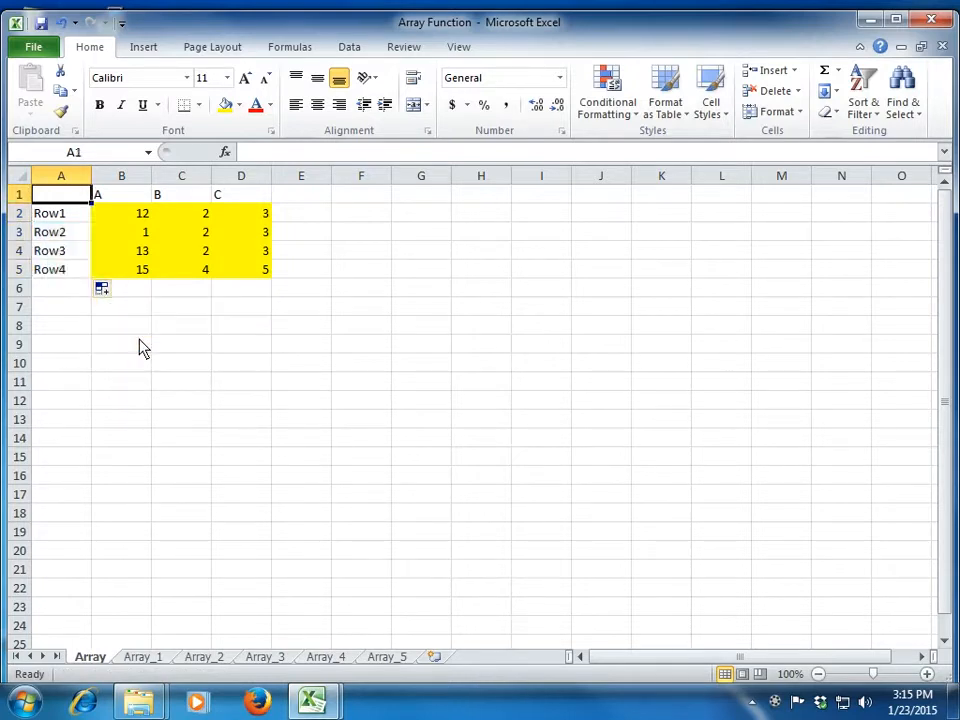
{"action": "key", "text": "shift+Right"}
{"action": "key", "text": "shift+Right"}
{"action": "key", "text": "shift+Right"}
{"action": "key", "text": "shift+Down"}
{"action": "key", "text": "shift+Down"}
{"action": "key", "text": "shift+Down"}
{"action": "key", "text": "shift+Down"}
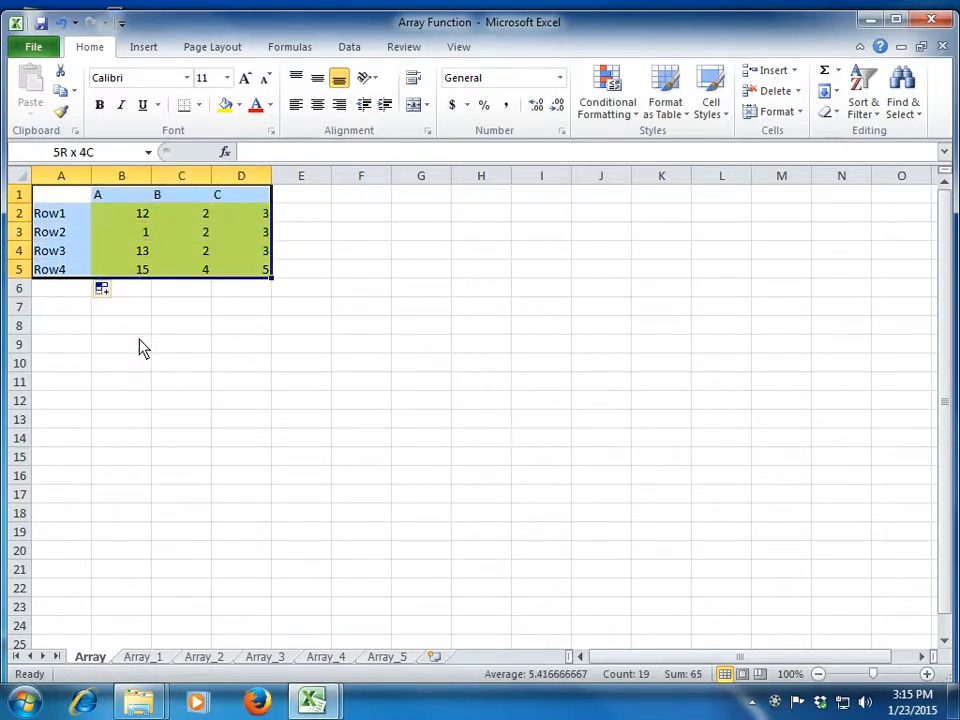
{"action": "left_click", "coordinate": [224, 107]}
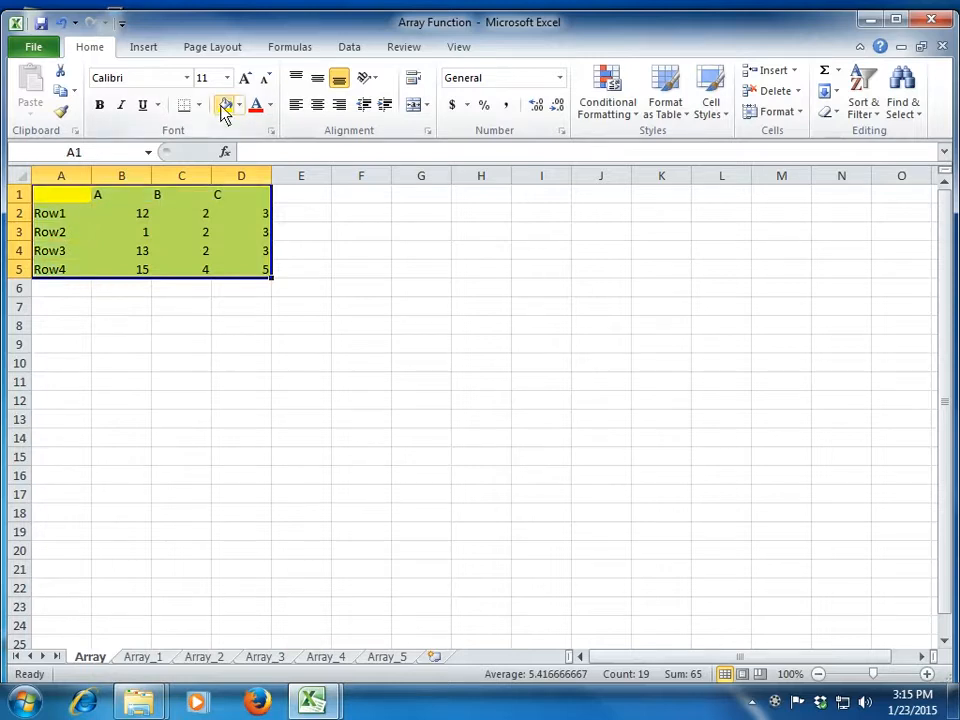
Examine the row labels in column A and the column headings in row 1 of the table.
{"action": "key", "text": "Up"}
{"action": "key", "text": "Down"}
{"action": "key", "text": "Down"}
{"action": "key", "text": "Down"}
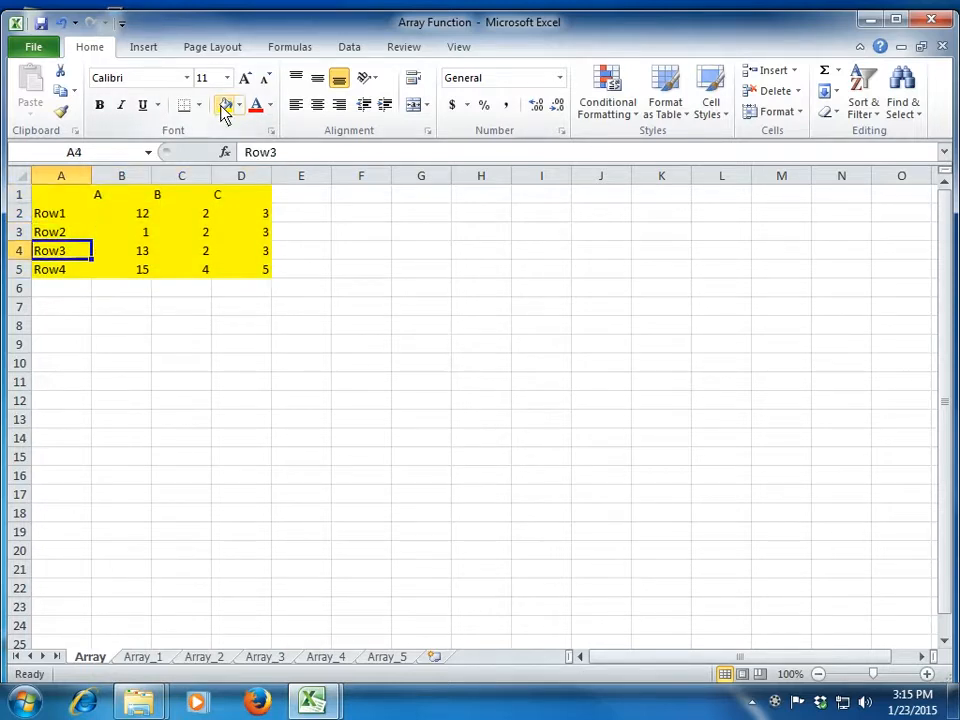
{"action": "key", "text": "ctrl+Home"}
{"action": "key", "text": "Right"}
{"action": "key", "text": "Right"}
{"action": "key", "text": "Right"}
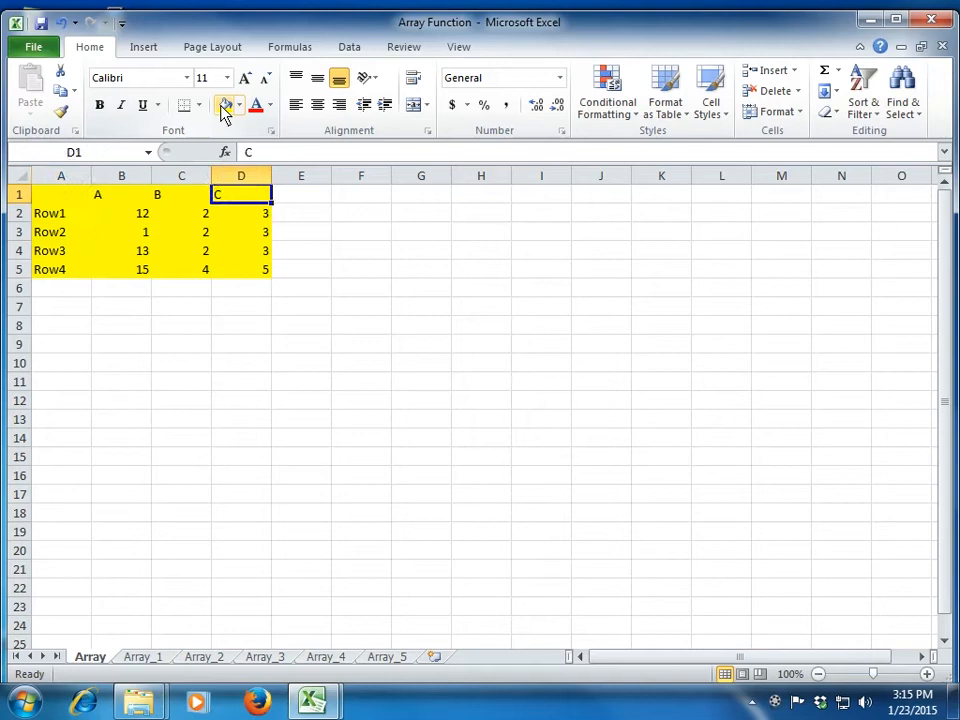
{"action": "key", "text": "ctrl+Home"}
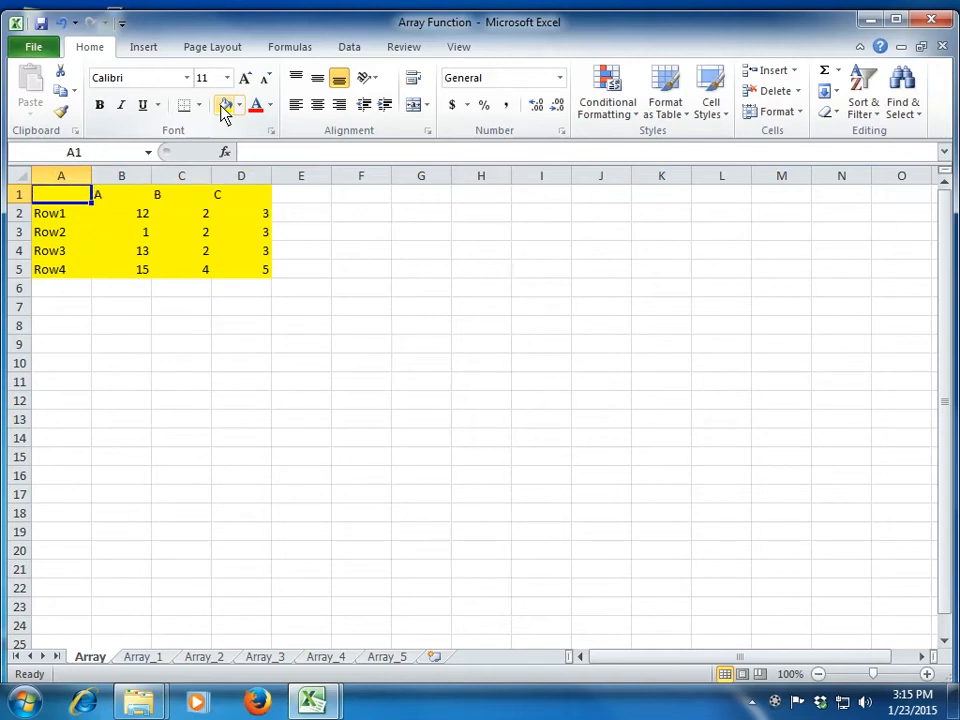
{"action": "key", "text": "Down"}
{"action": "key", "text": "Down"}
{"action": "key", "text": "Down"}
{"action": "key", "text": "Down"}
{"action": "key", "text": "Down"}
{"action": "key", "text": "Down"}
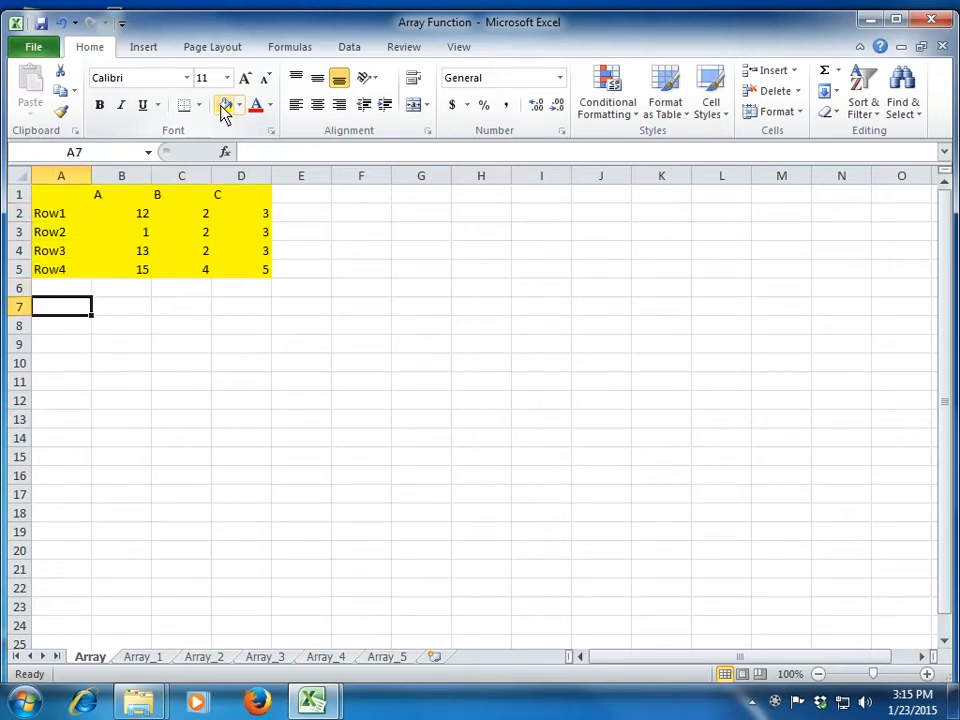
{"action": "key", "text": "Up"}
{"action": "key", "text": "Up"}
{"action": "key", "text": "Up"}
{"action": "key", "text": "Up"}
{"action": "key", "text": "Right"}
{"action": "key", "text": "Up"}
{"action": "key", "text": "Up"}
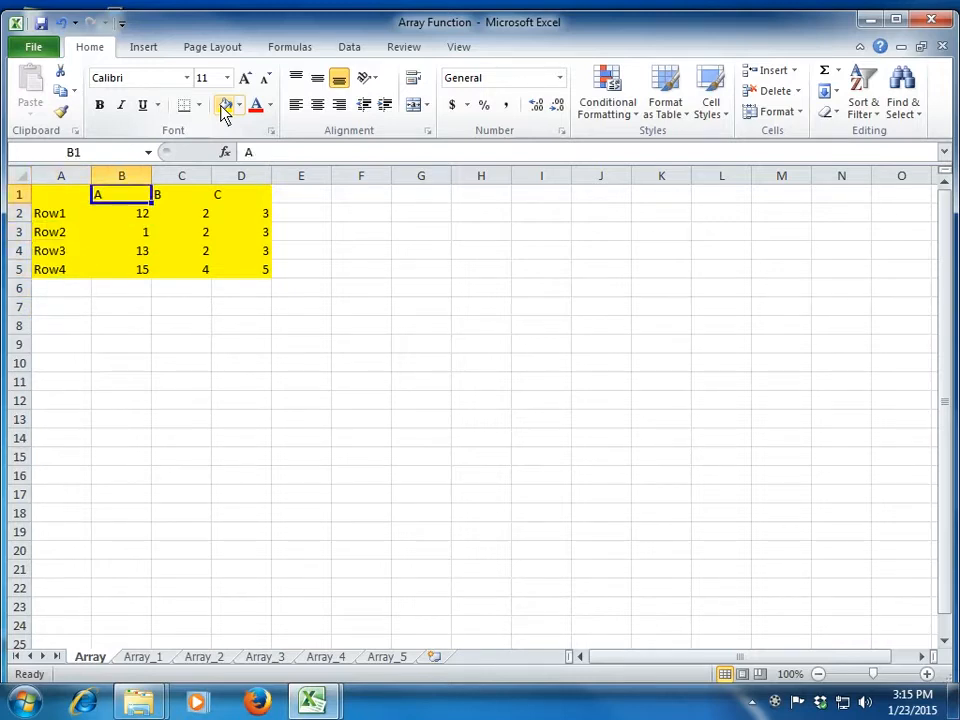
{"action": "key", "text": "Left"}
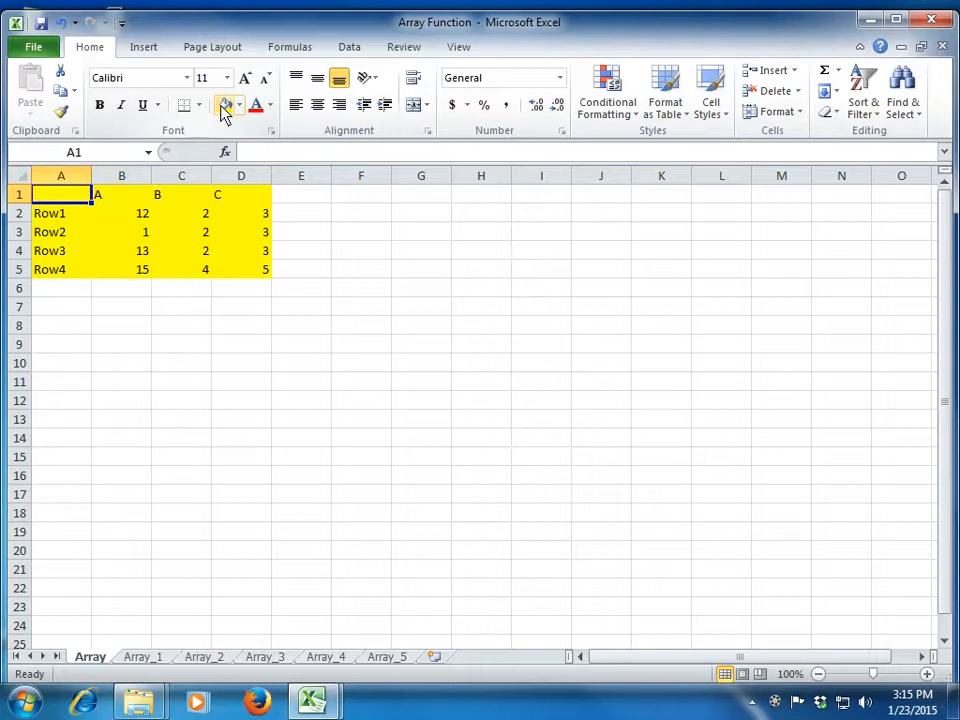
Copy the table A1:D5 and paste it transposed starting at cell A7.
{"action": "key", "text": "shift+Right"}
{"action": "key", "text": "shift+Right"}
{"action": "key", "text": "shift+Right"}
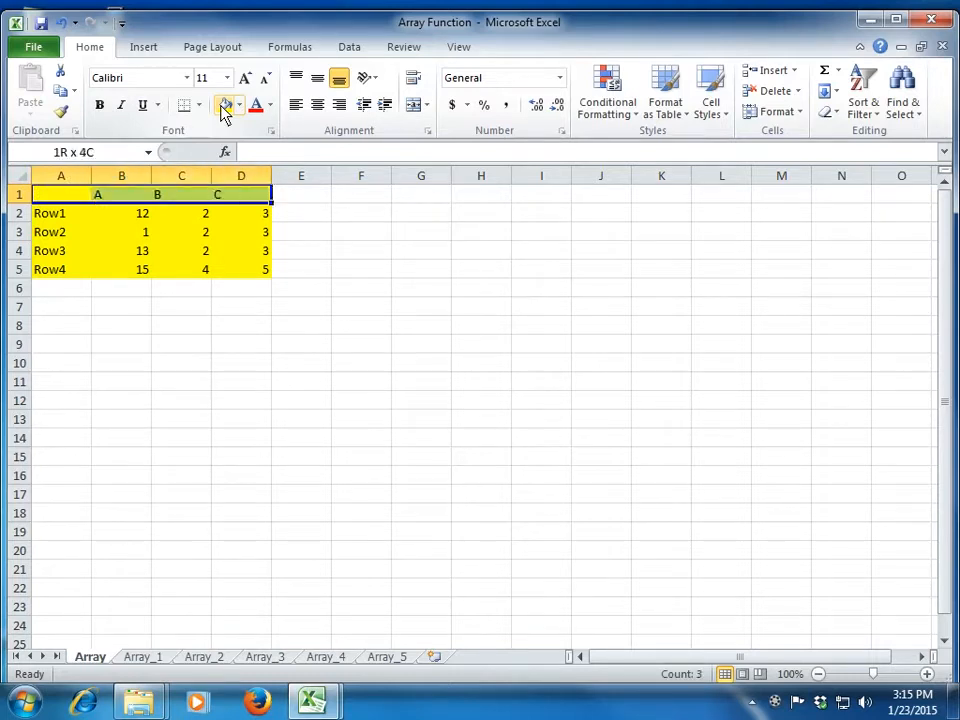
{"action": "key", "text": "shift+Down"}
{"action": "key", "text": "shift+Down"}
{"action": "key", "text": "shift+Down"}
{"action": "key", "text": "shift+Down"}
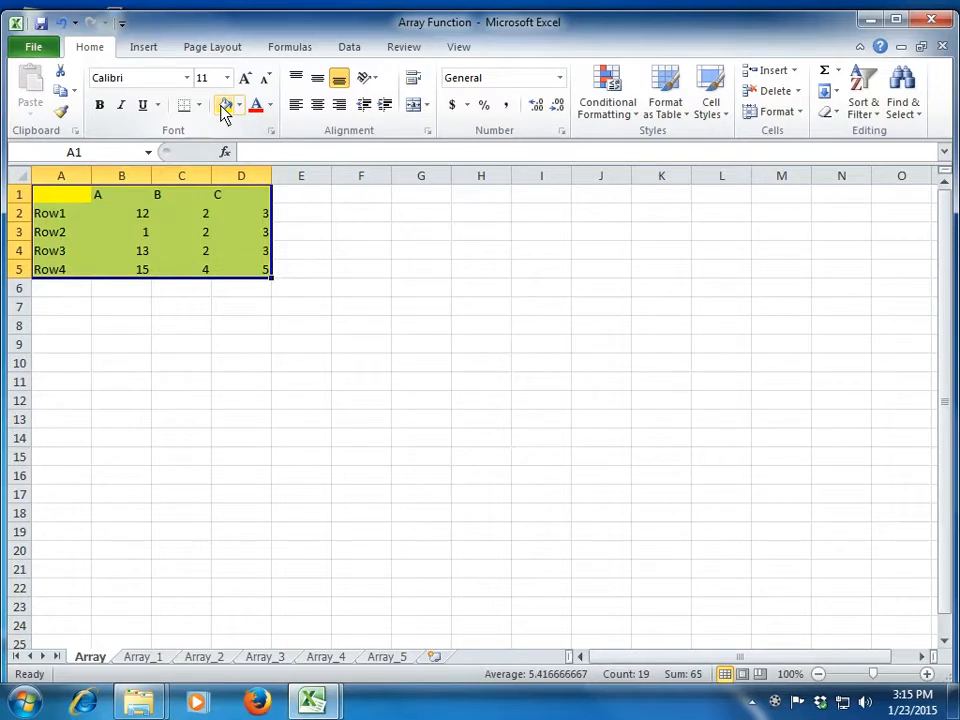
{"action": "key", "text": "ctrl+c"}
{"action": "key", "text": "Down"}
{"action": "key", "text": "Down"}
{"action": "key", "text": "Down"}
{"action": "key", "text": "Down"}
{"action": "key", "text": "Down"}
{"action": "key", "text": "Down"}
{"action": "key", "text": "ctrl+alt+v"}
{"action": "key", "text": "e"}
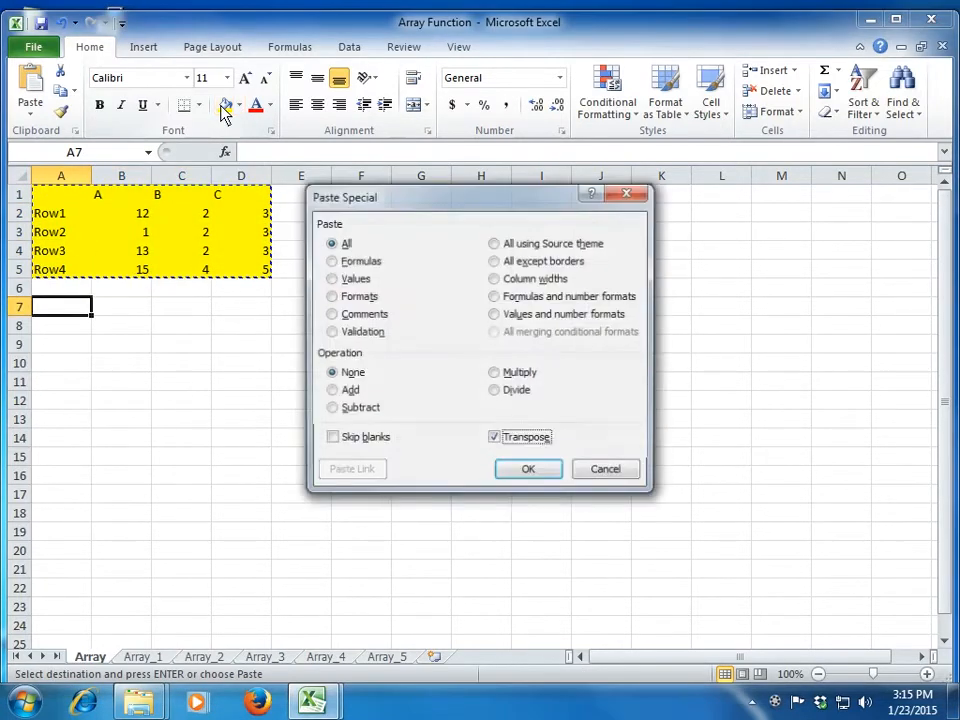
{"action": "key", "text": "Return"}
{"action": "key", "text": "Escape"}
Compare the transposed table's headings and values with the original table above, finishing at cell A12.
{"action": "key", "text": "Down"}
{"action": "key", "text": "Down"}
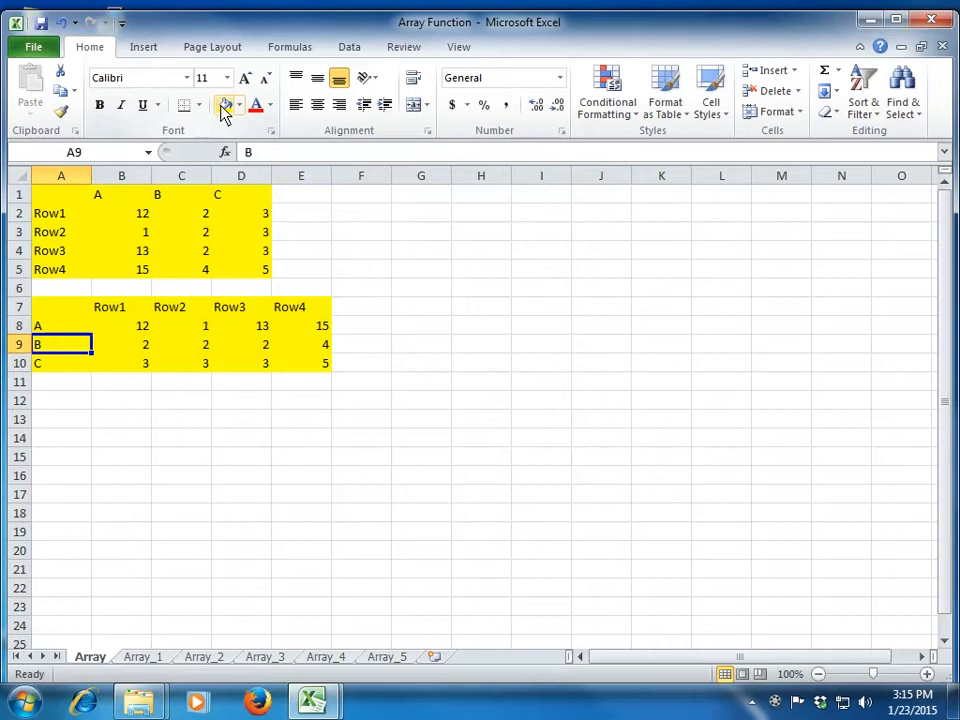
{"action": "key", "text": "Up"}
{"action": "key", "text": "Up"}
{"action": "key", "text": "Right"}
{"action": "key", "text": "Up"}
{"action": "key", "text": "Up"}
{"action": "key", "text": "Up"}
{"action": "key", "text": "Left"}
{"action": "key", "text": "Down"}
{"action": "key", "text": "Down"}
{"action": "key", "text": "Down"}
{"action": "key", "text": "Right"}
{"action": "key", "text": "Right"}
{"action": "key", "text": "Right"}
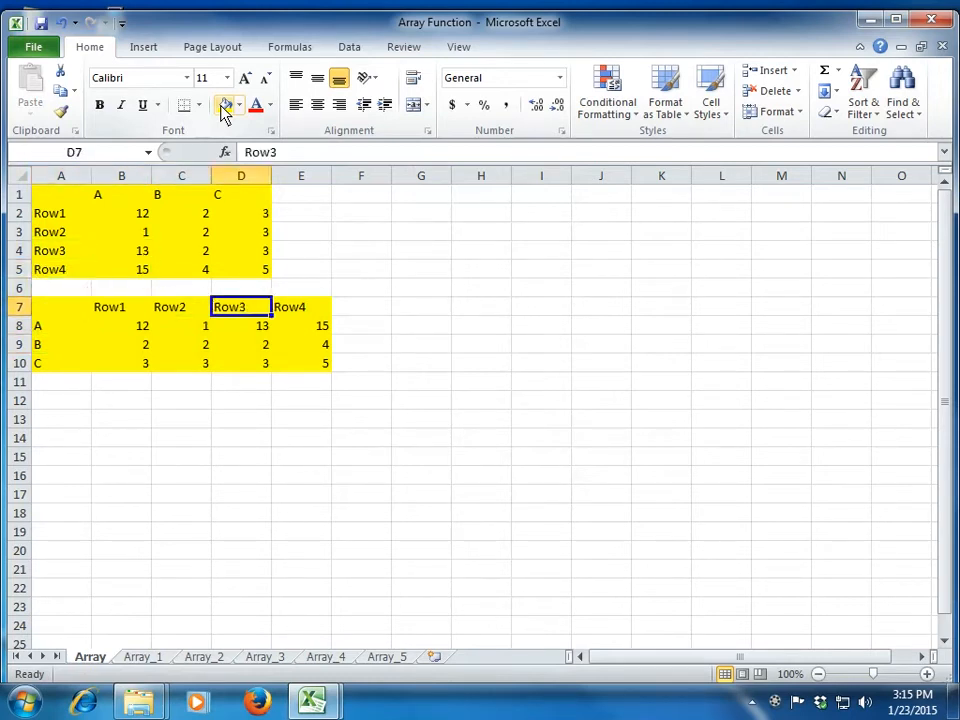
{"action": "key", "text": "Left"}
{"action": "key", "text": "Left"}
{"action": "key", "text": "Left"}
{"action": "key", "text": "Down"}
{"action": "key", "text": "Right"}
{"action": "key", "text": "Right"}
{"action": "key", "text": "Right"}
{"action": "key", "text": "Right"}
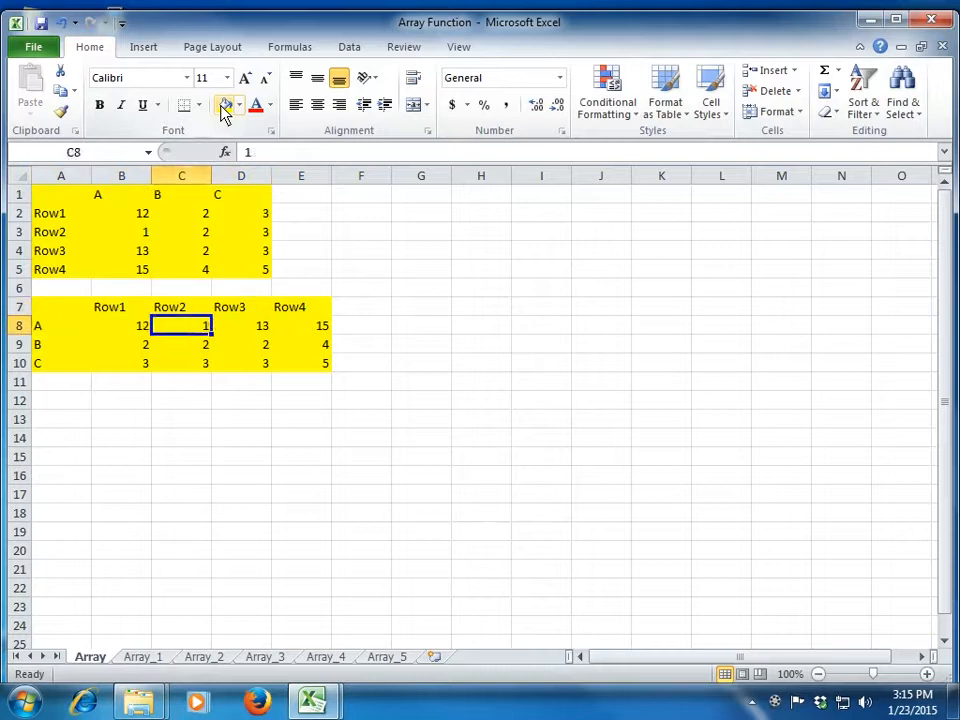
{"action": "key", "text": "Up"}
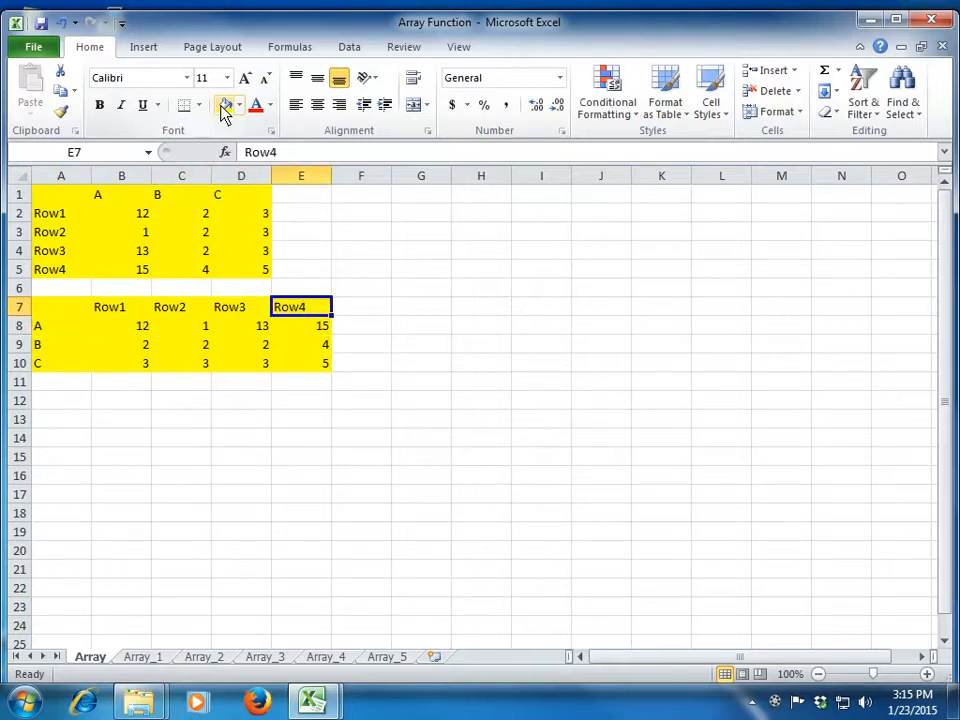
{"action": "key", "text": "Left"}
{"action": "key", "text": "Left"}
{"action": "key", "text": "Left"}
{"action": "key", "text": "Left"}
{"action": "key", "text": "Down"}
{"action": "key", "text": "Down"}
{"action": "key", "text": "Down"}
{"action": "key", "text": "Down"}
{"action": "key", "text": "Down"}
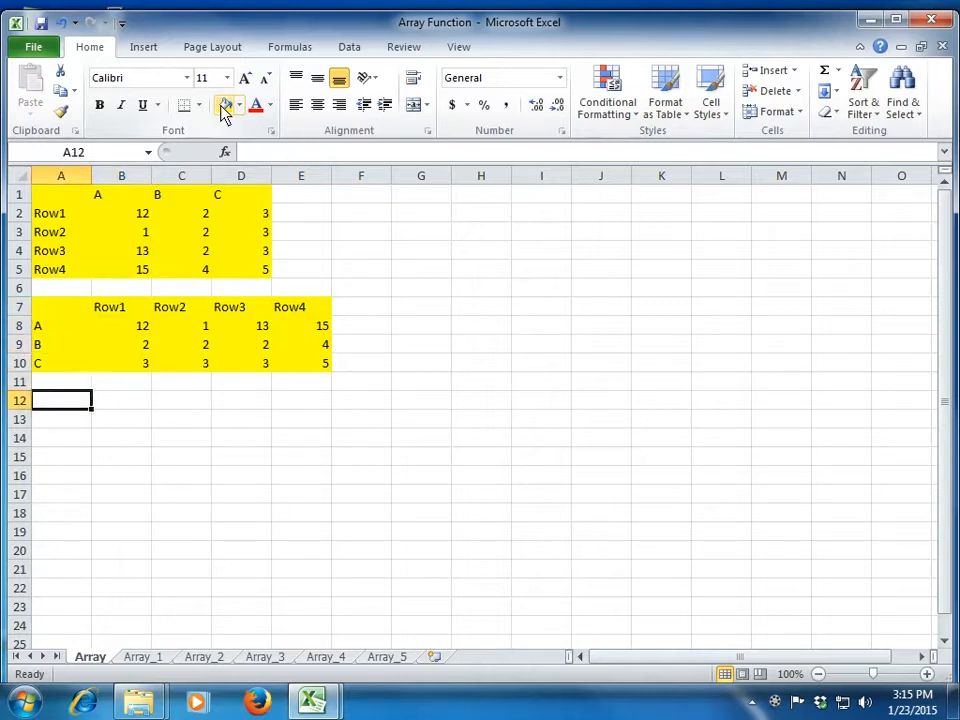
Enter =TRANSPOSE(A1:D5) in cell A12 as an ordinary formula.
{"action": "type", "text": "=transpose("}
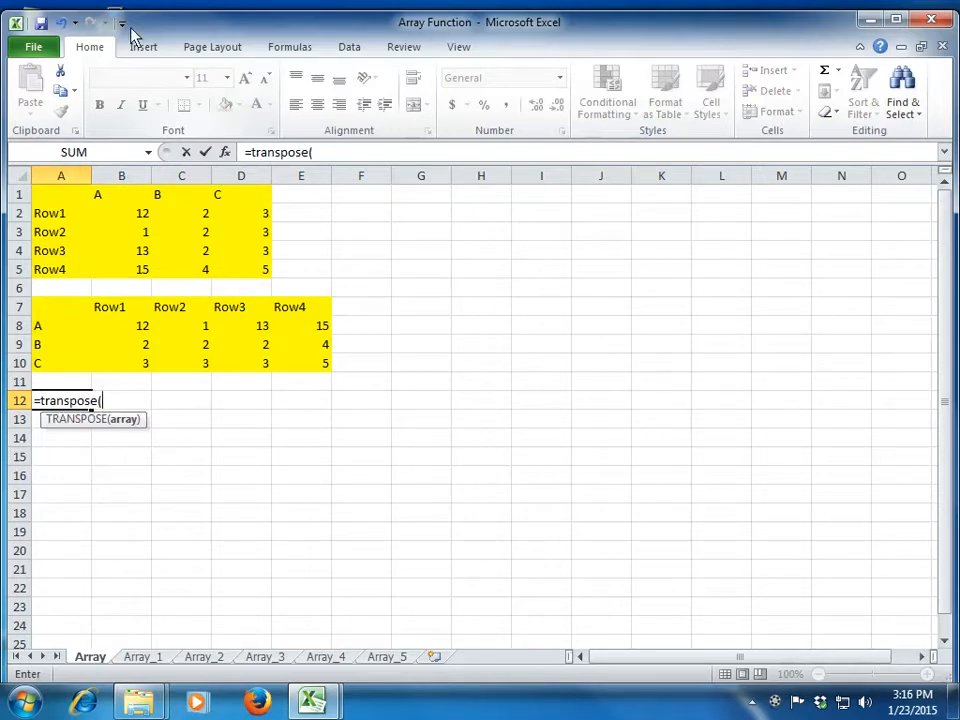
{"action": "left_click_drag", "start_coordinate": [58, 196], "coordinate": [251, 270]}
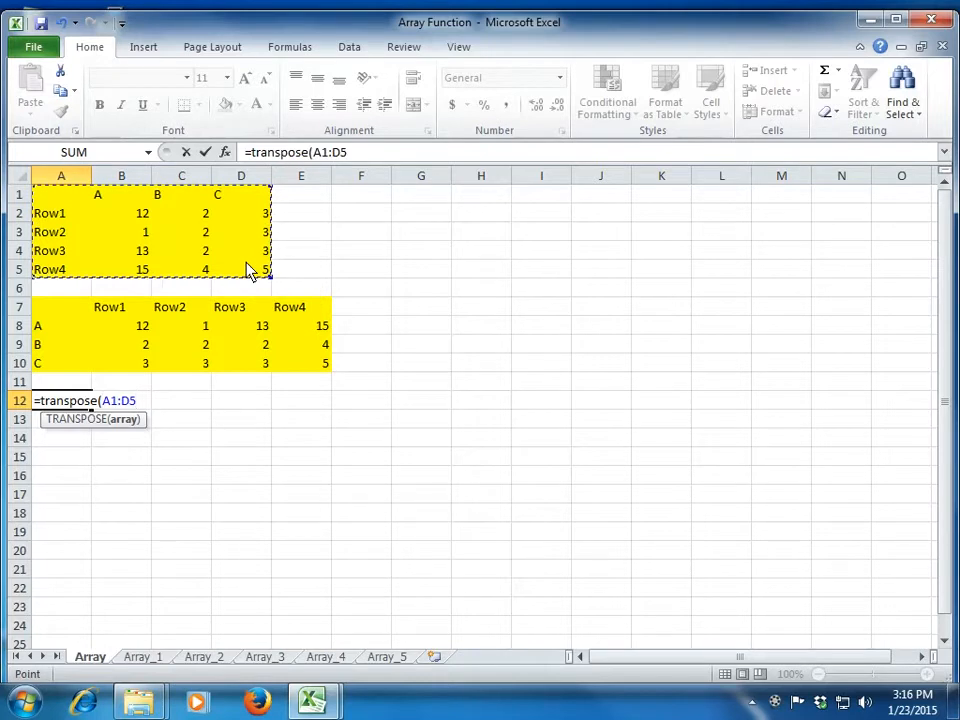
{"action": "type", "text": ")"}
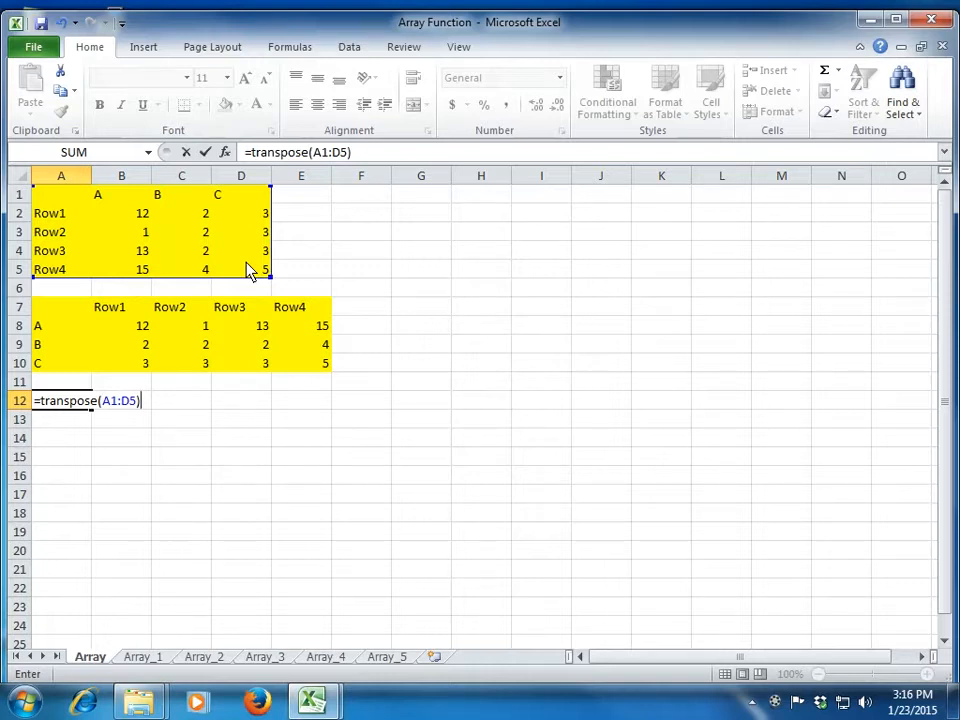
{"action": "key", "text": "Return"}
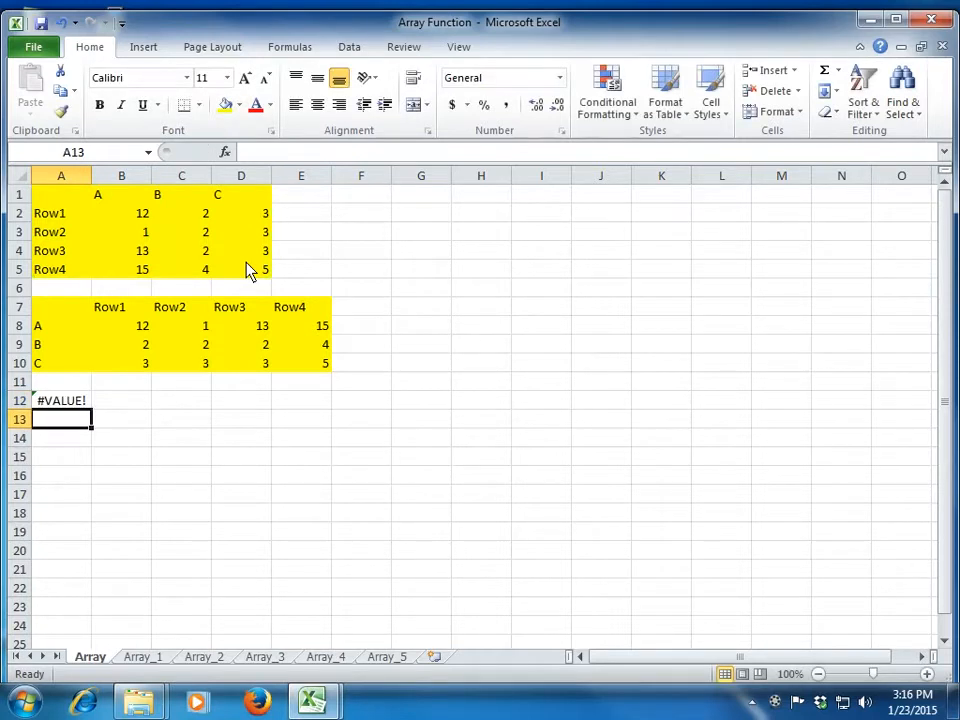
Re-enter the TRANSPOSE formula in cell A12 as an array formula.
{"action": "key", "text": "Up"}
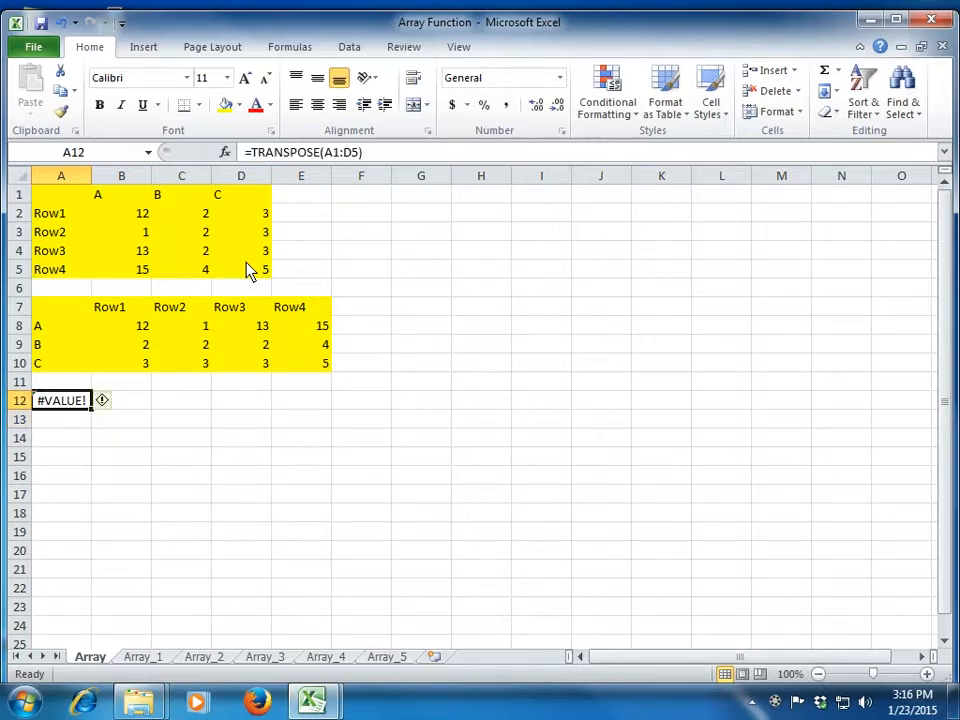
{"action": "key", "text": "F2"}
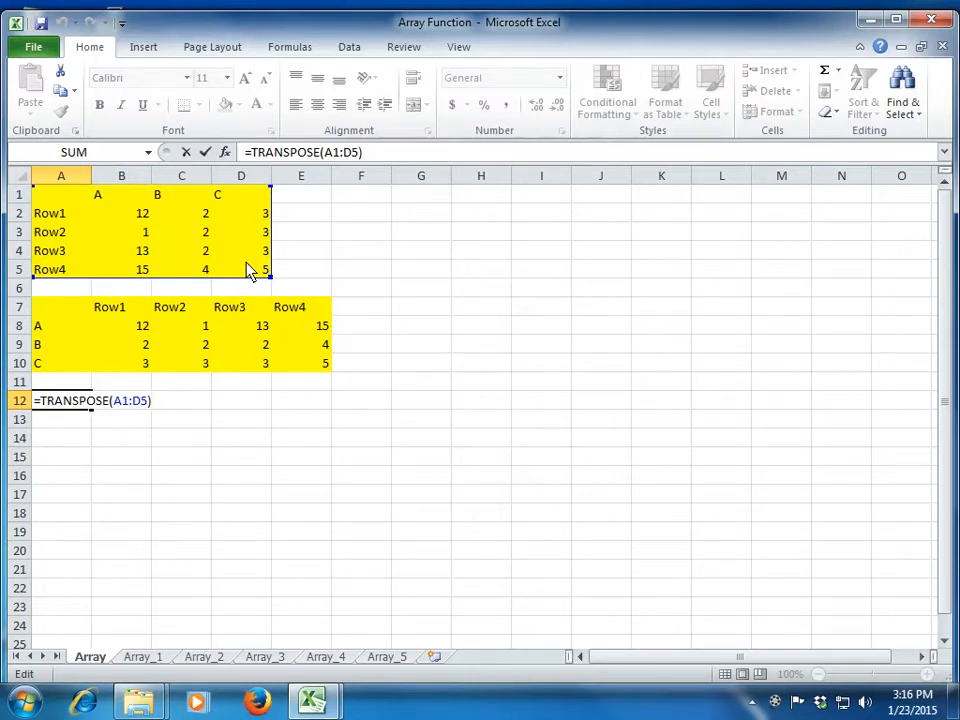
{"action": "key", "text": "ctrl+shift+Return"}
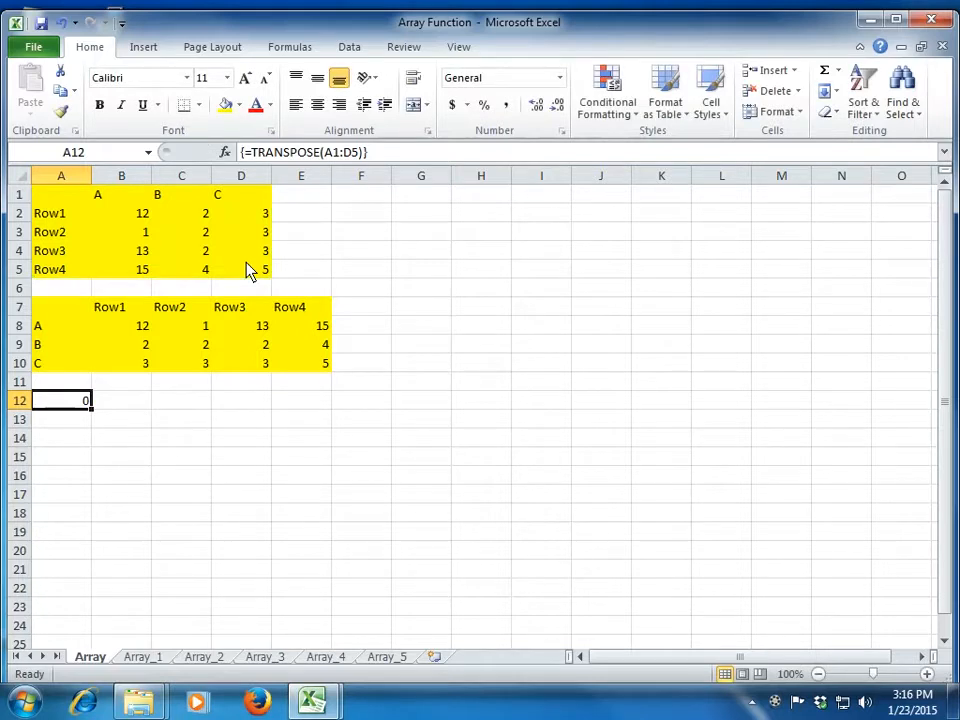
{"action": "key", "text": "Return"}
{"action": "key", "text": "Up"}
{"action": "key", "text": "Return"}
{"action": "key", "text": "Up"}
Try to extend A12's array formula across A12:E15 by re-entering it over the selected block.
{"action": "key", "text": "shift+Right"}
{"action": "key", "text": "shift+Right"}
{"action": "key", "text": "shift+Right"}
{"action": "key", "text": "shift+Right"}
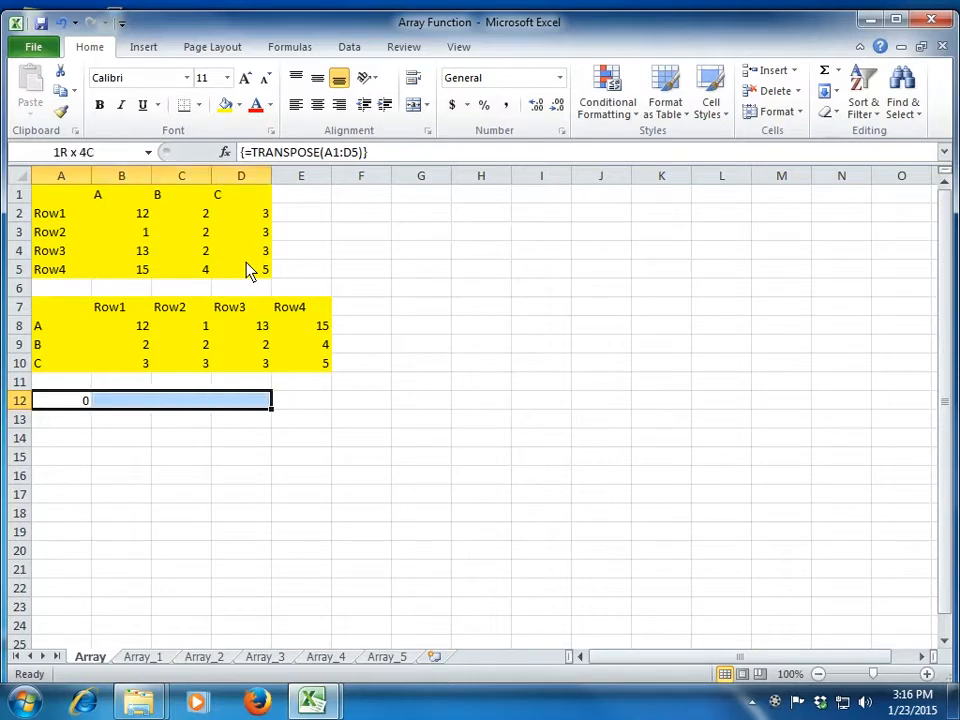
{"action": "key", "text": "shift+Down"}
{"action": "key", "text": "shift+Down"}
{"action": "key", "text": "shift+Down"}
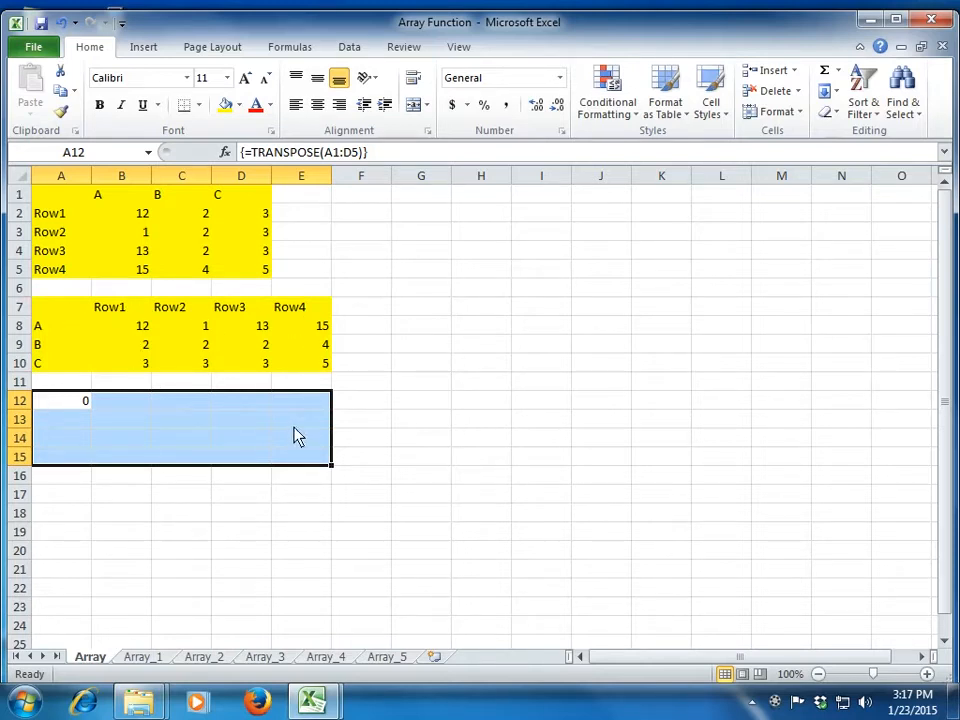
{"action": "key", "text": "F2"}
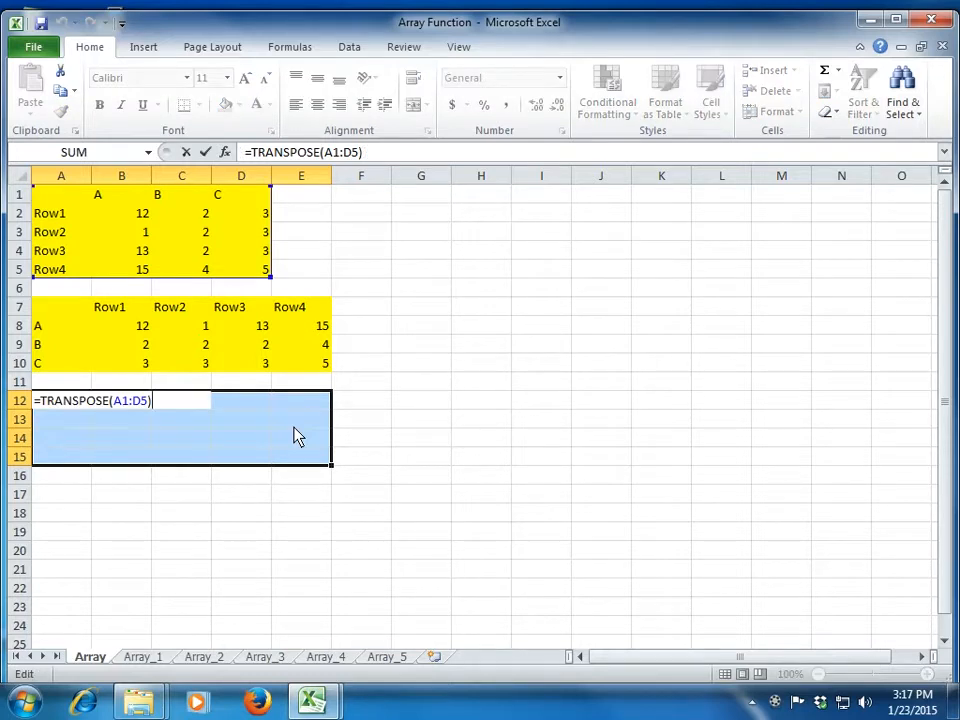
{"action": "key", "text": "ctrl+shift+Return"}
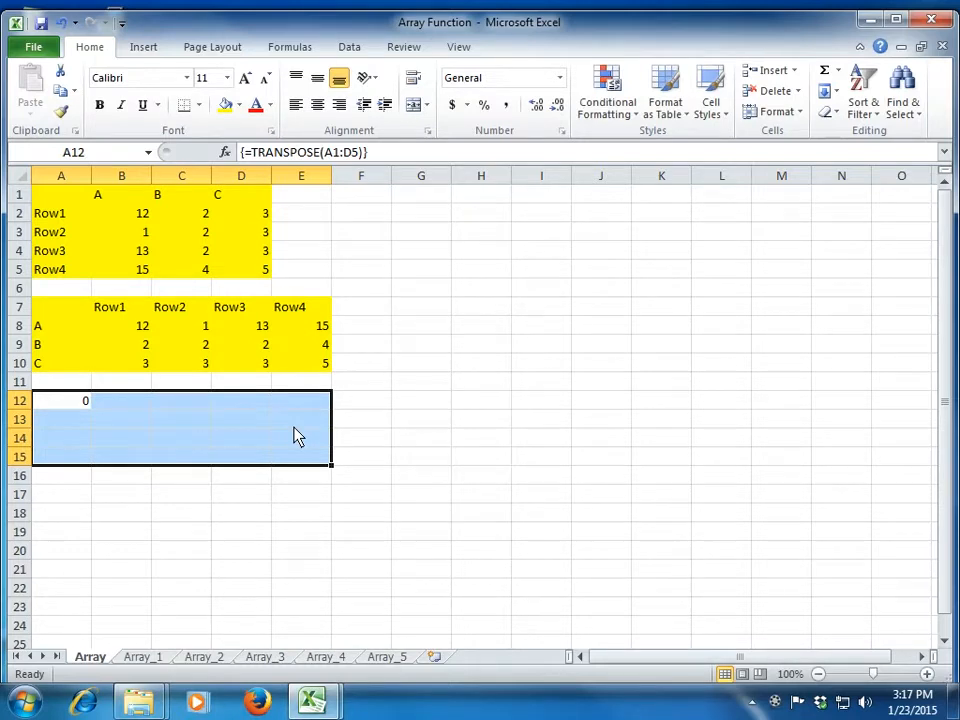
Enter =TRANSPOSE(A1:D5) as a new array formula across the whole range A12:E15.
{"action": "left_click", "coordinate": [70, 405]}
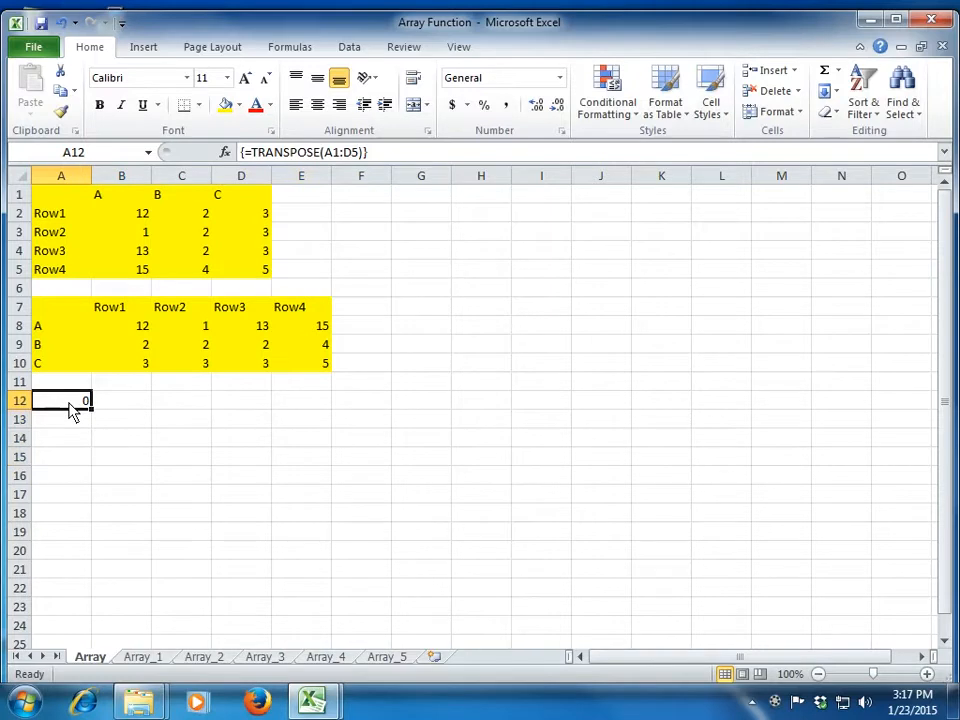
{"action": "key", "text": "shift+Down"}
{"action": "key", "text": "shift+Down"}
{"action": "key", "text": "shift+Down"}
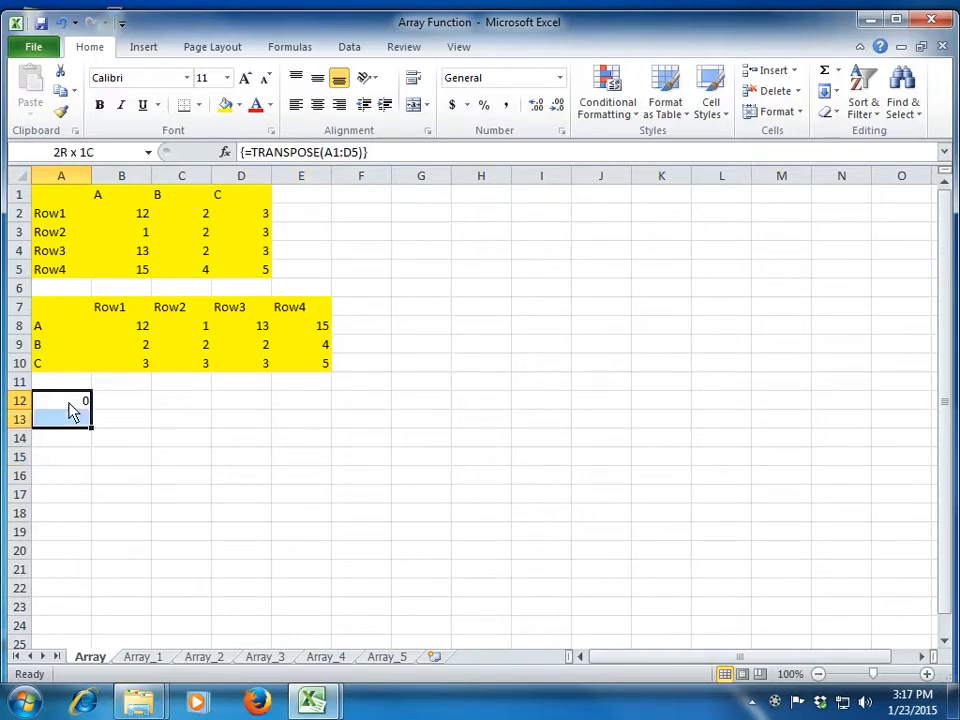
{"action": "key", "text": "shift+Right"}
{"action": "key", "text": "shift+Right"}
{"action": "key", "text": "shift+Right"}
{"action": "key", "text": "shift+Right"}
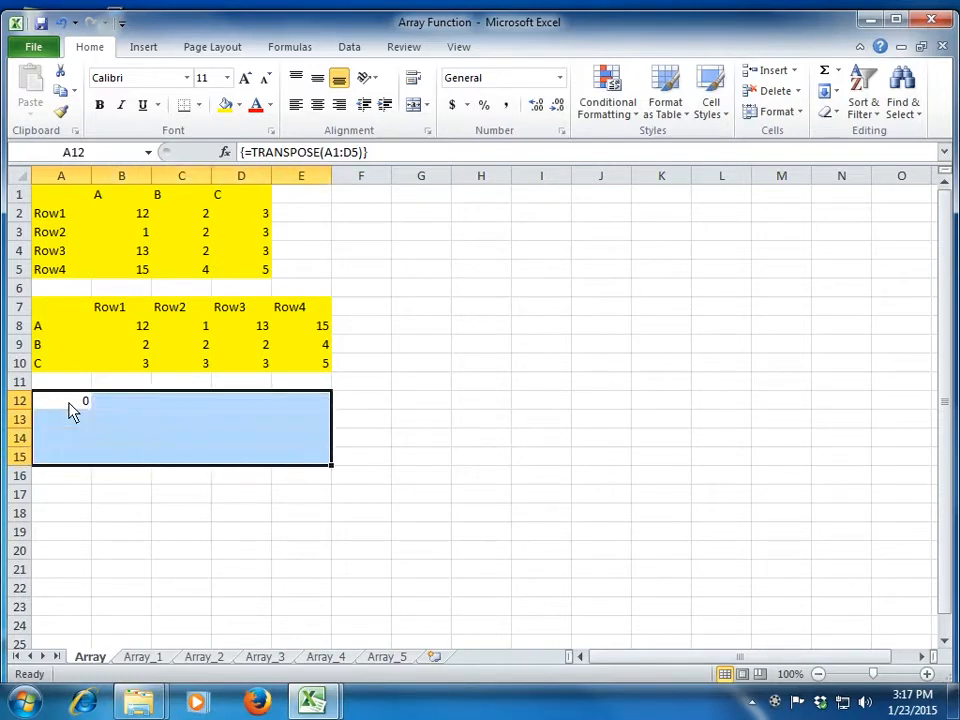
{"action": "type", "text": "="}
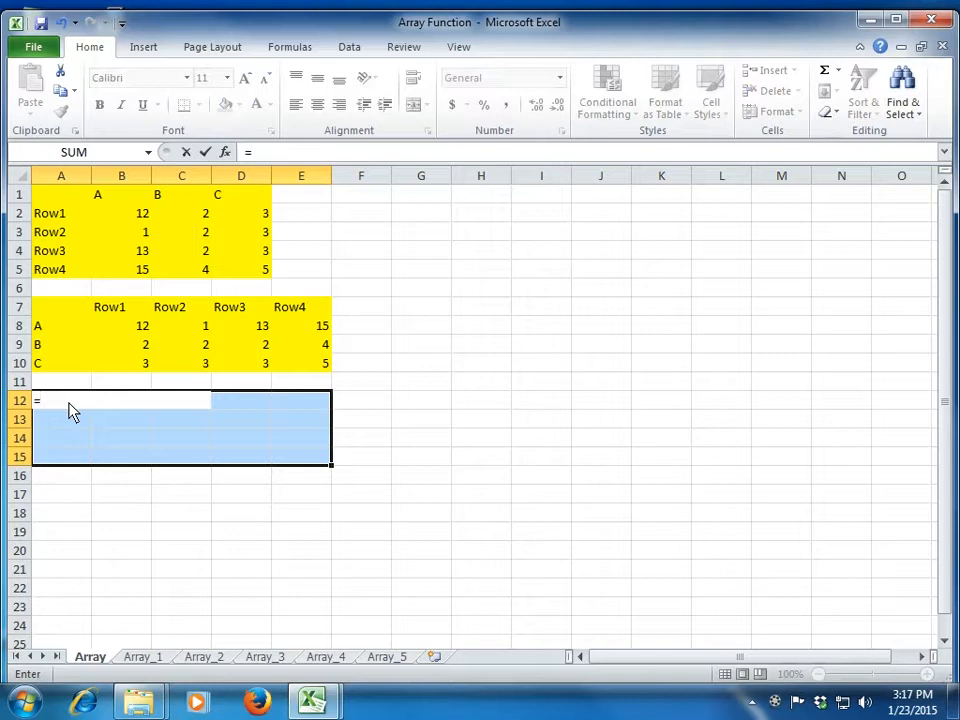
{"action": "type", "text": "tra"}
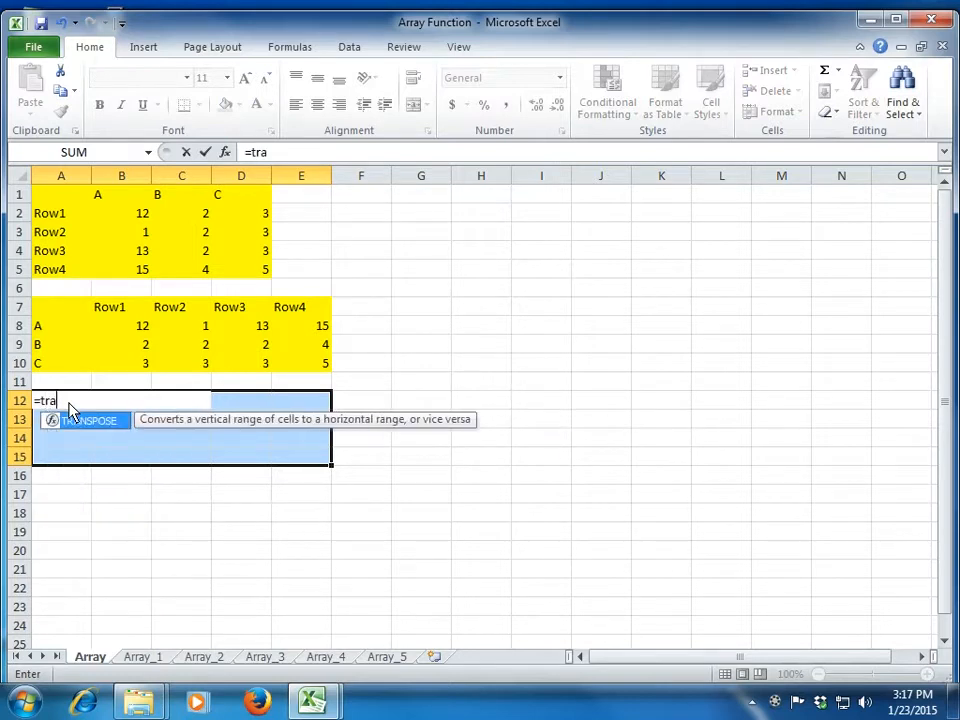
{"action": "type", "text": "nspose("}
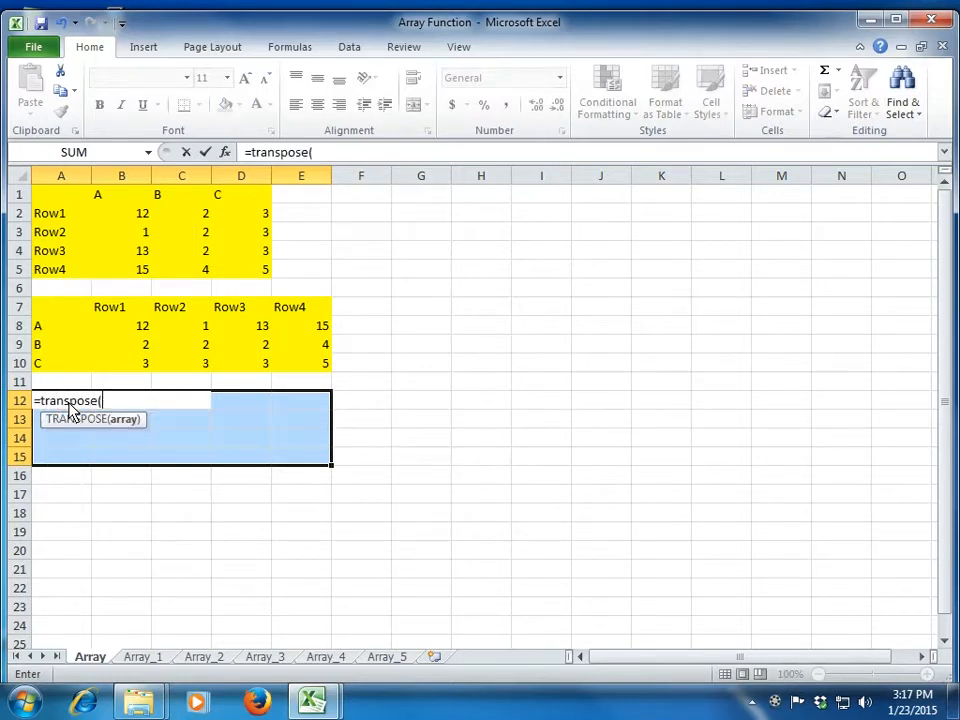
{"action": "left_click", "coordinate": [84, 200]}
{"action": "left_click_drag", "start_coordinate": [84, 207], "coordinate": [259, 279]}
{"action": "type", "text": ")"}
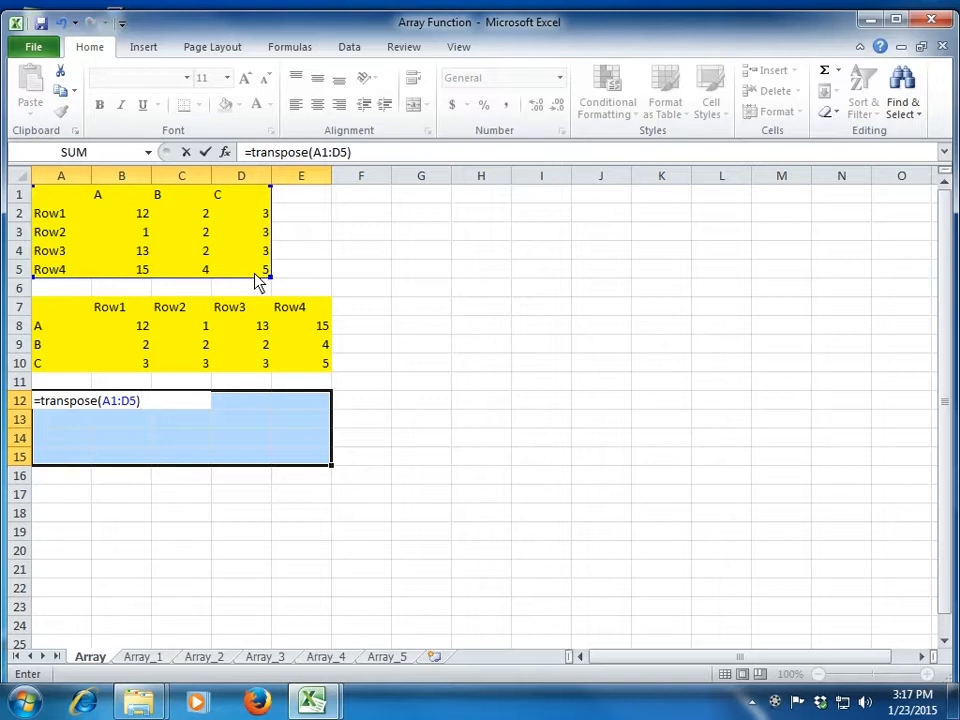
{"action": "key", "text": "ctrl+shift+Return"}
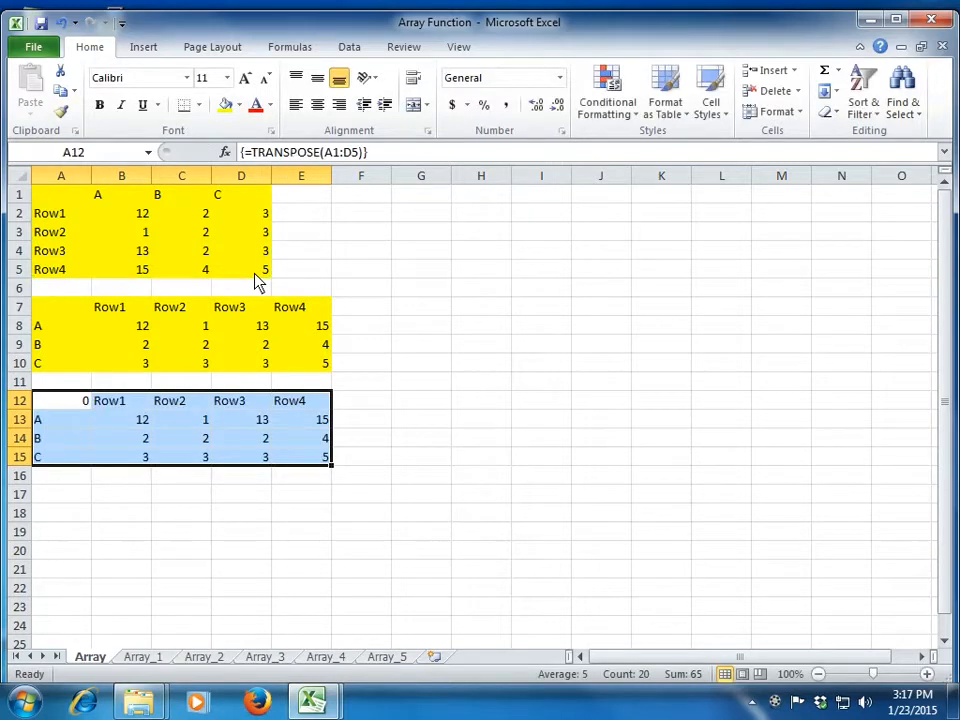
Examine the formula behind individual cells of the transposed array in A12:E15.
{"action": "key", "text": "Down"}
{"action": "key", "text": "Down"}
{"action": "key", "text": "Down"}
{"action": "key", "text": "Right"}
{"action": "key", "text": "Right"}
{"action": "key", "text": "Up"}
{"action": "key", "text": "Up"}
{"action": "key", "text": "Left"}
{"action": "key", "text": "Down"}
{"action": "key", "text": "Down"}
{"action": "key", "text": "Right"}
{"action": "key", "text": "Right"}
{"action": "key", "text": "Up"}
{"action": "key", "text": "Up"}
{"action": "key", "text": "Down"}
{"action": "key", "text": "Down"}
{"action": "key", "text": "Right"}
{"action": "key", "text": "Up"}
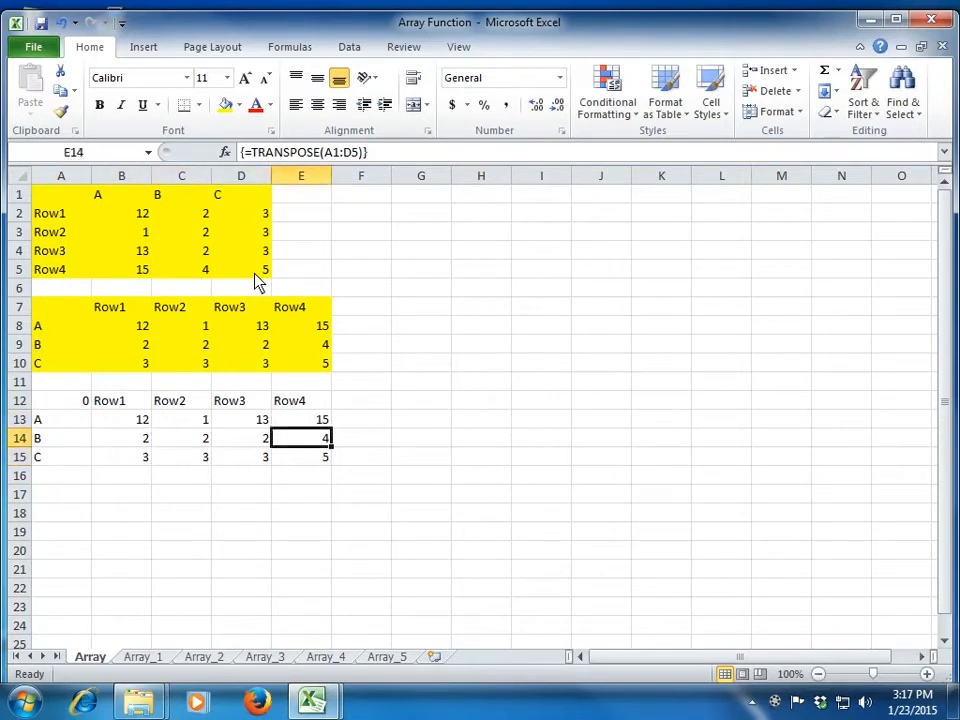
{"action": "key", "text": "Up"}
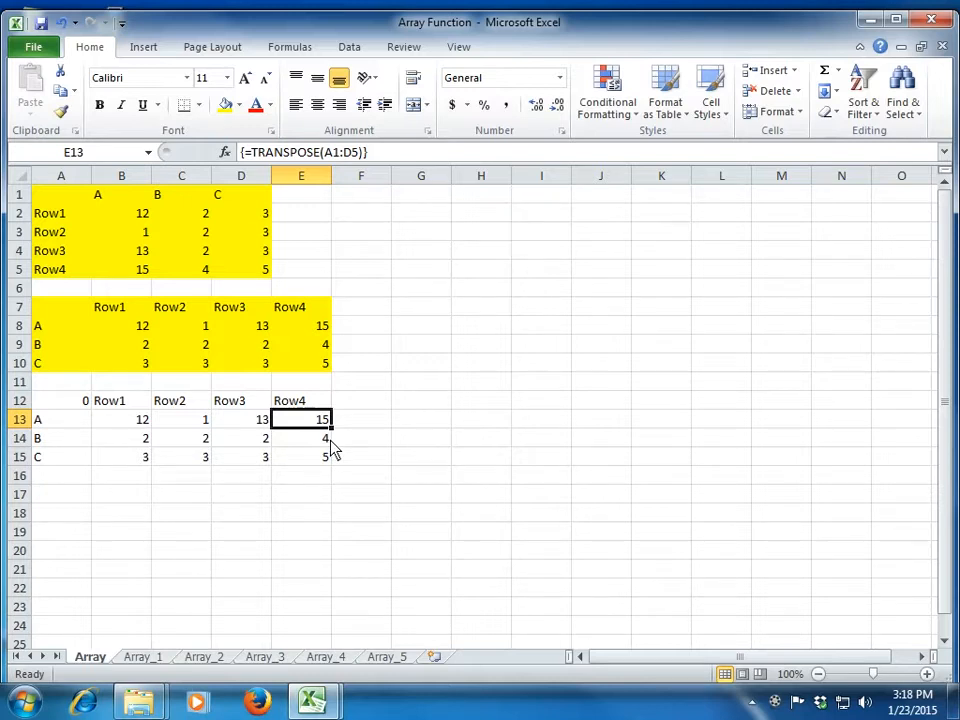
Select the array block A12:E15, and try to delete only cell E14 from it.
{"action": "left_click", "coordinate": [72, 406]}
{"action": "left_click", "coordinate": [77, 429]}
{"action": "left_click_drag", "start_coordinate": [80, 405], "coordinate": [331, 473]}
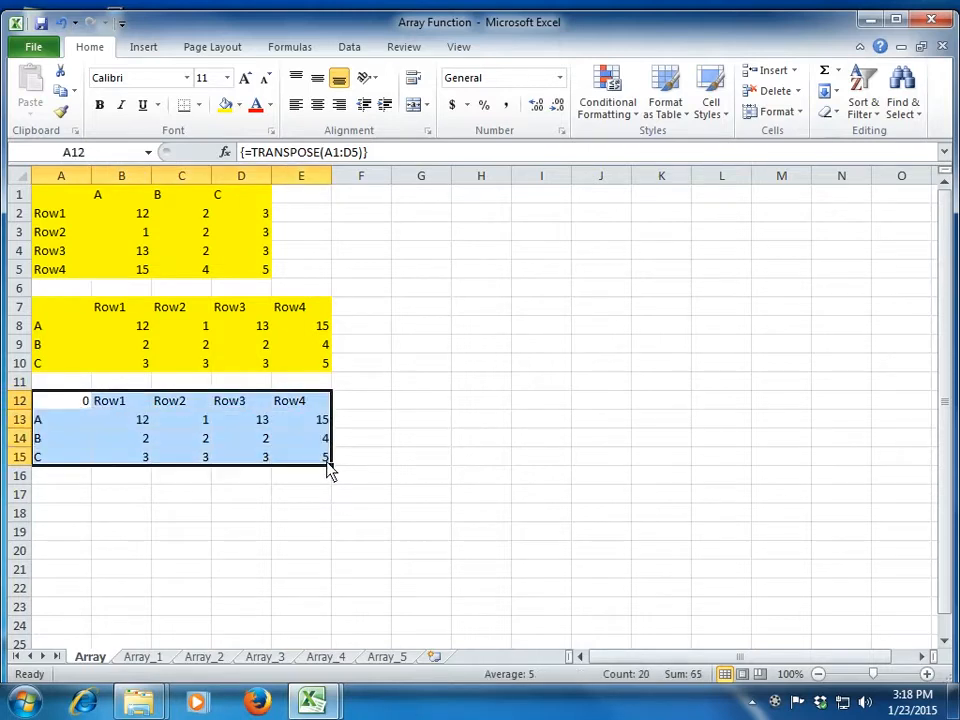
{"action": "left_click", "coordinate": [325, 443]}
{"action": "key", "text": "Delete"}
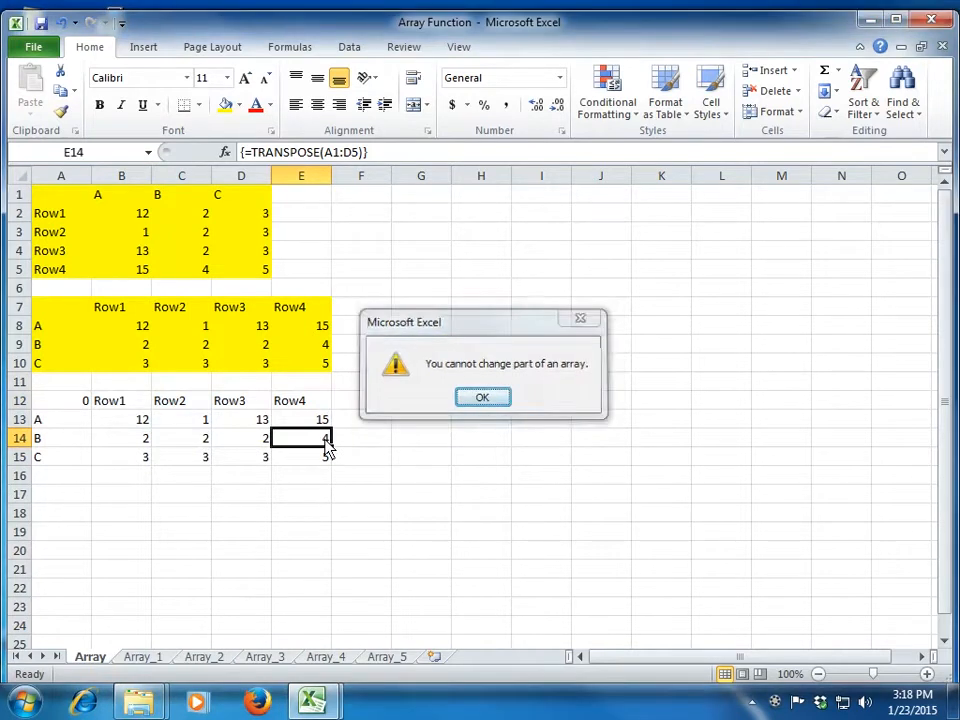
{"action": "key", "text": "Return"}
Try to shorten the formula in cell E14 to =TRANSPOSE(A1, and cancel the edit.
{"action": "key", "text": "F2"}
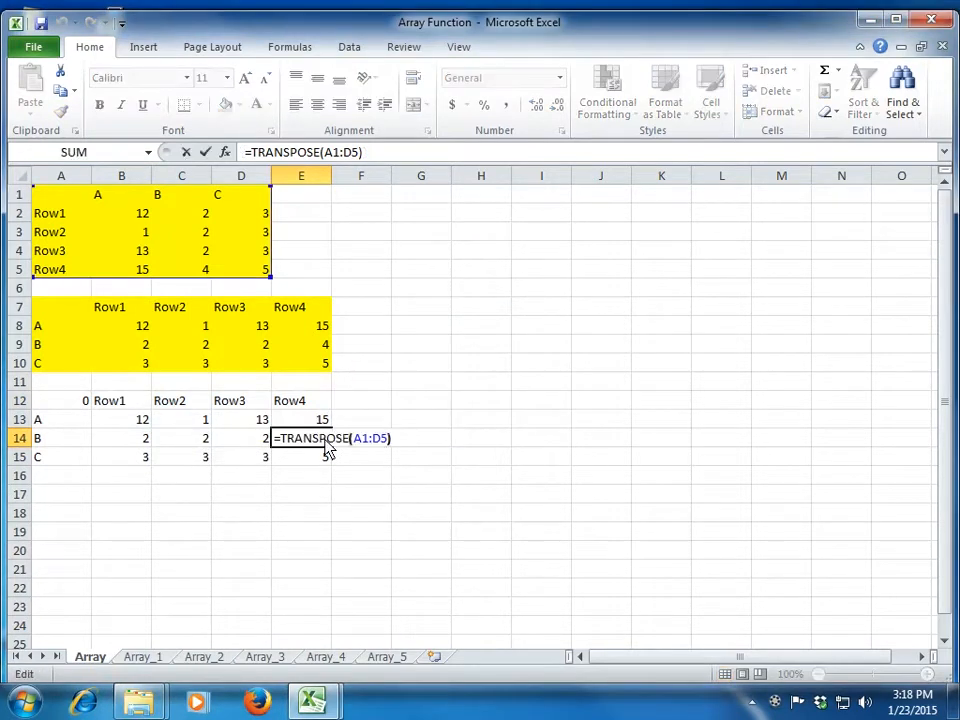
{"action": "key", "text": "BackSpace"}
{"action": "key", "text": "BackSpace"}
{"action": "key", "text": "BackSpace"}
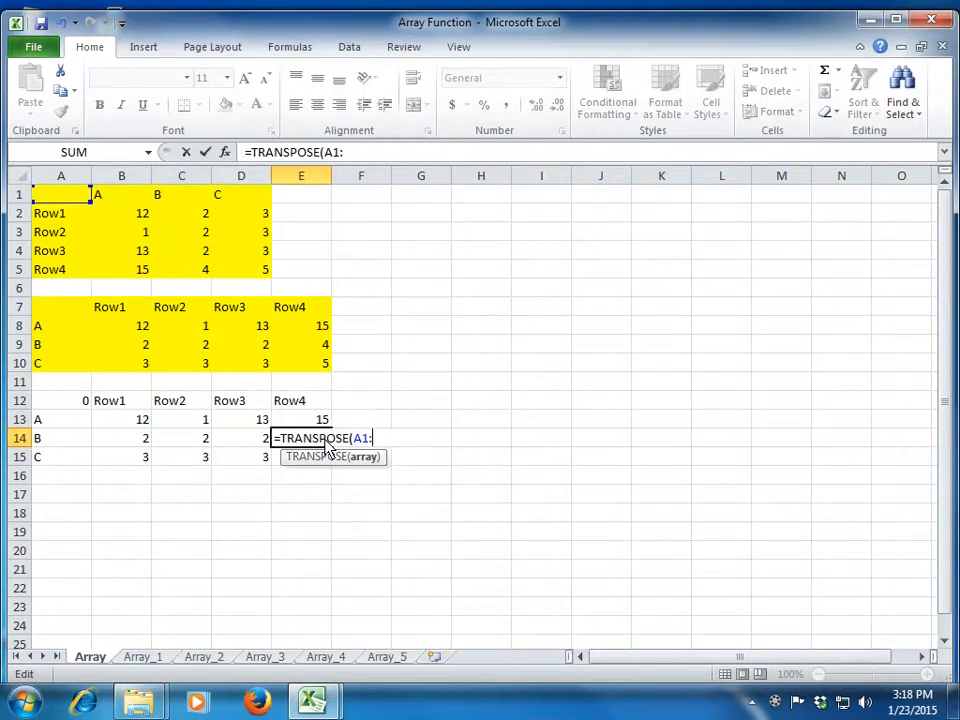
{"action": "key", "text": "BackSpace"}
{"action": "key", "text": "Return"}
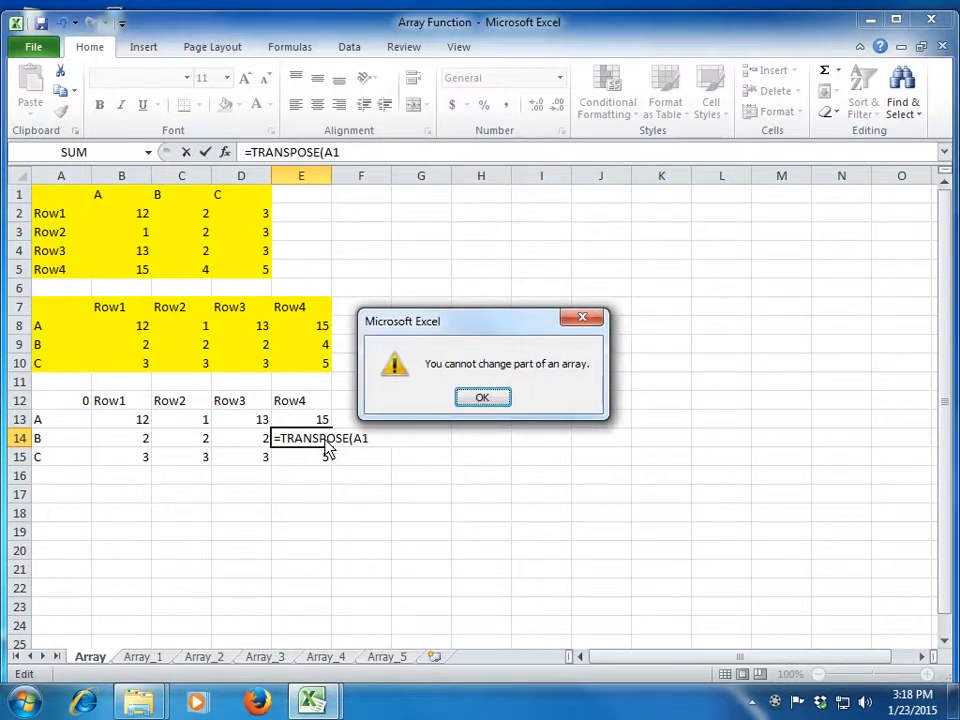
{"action": "key", "text": "Return"}
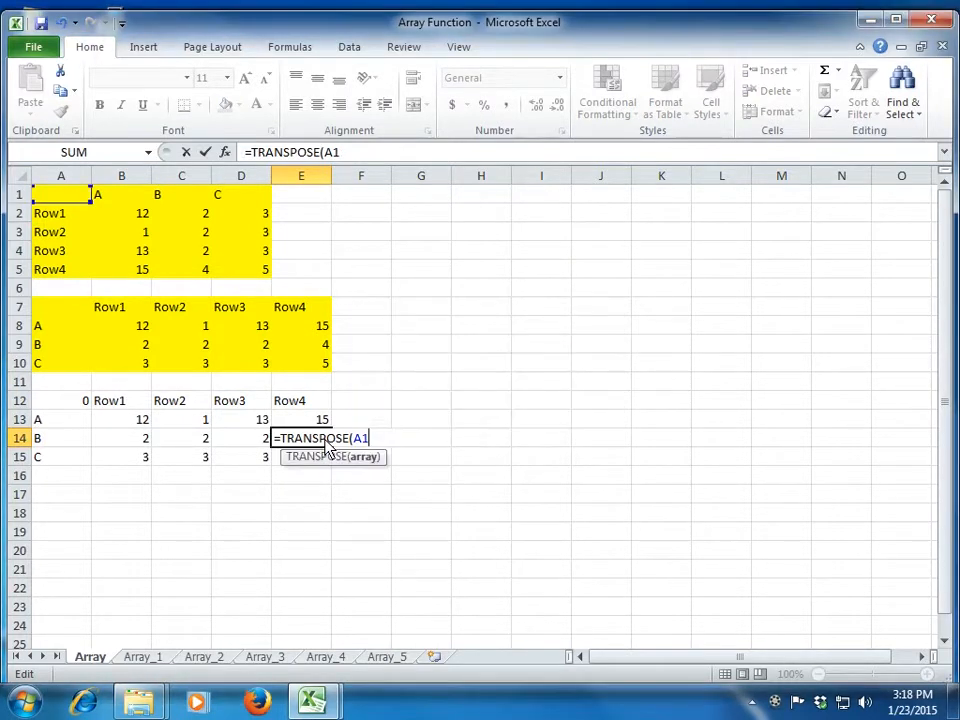
{"action": "key", "text": "Escape"}
Check the braces around the TRANSPOSE formula in A12 and in several other cells of the array.
{"action": "key", "text": "Up"}
{"action": "key", "text": "Up"}
{"action": "key", "text": "Left"}
{"action": "key", "text": "Left"}
{"action": "key", "text": "Left"}
{"action": "key", "text": "Left"}
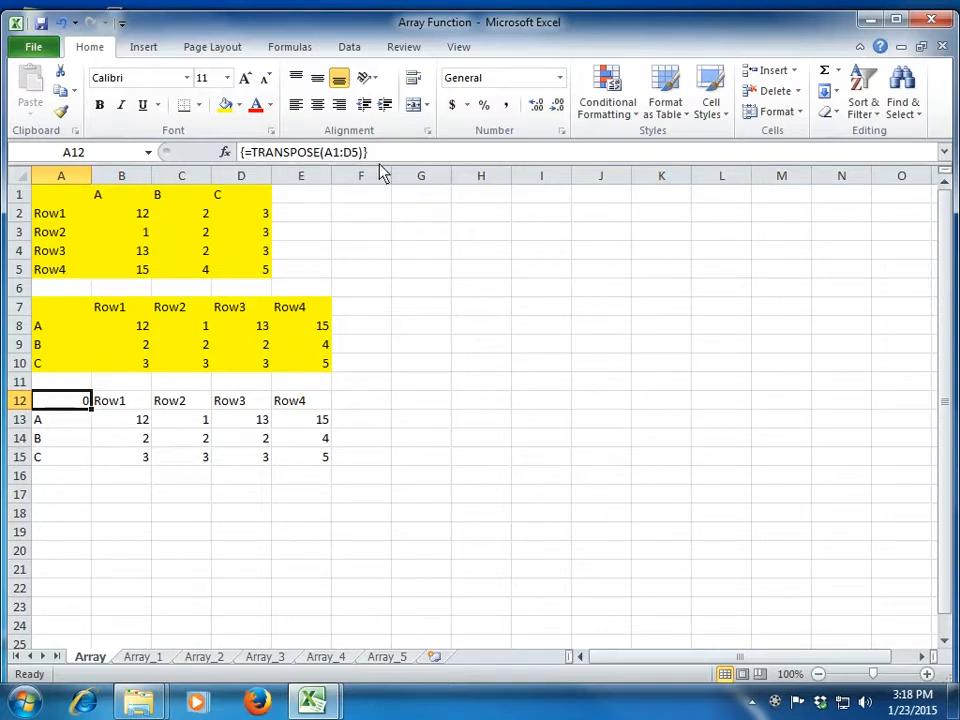
{"action": "left_click", "coordinate": [168, 443]}
{"action": "left_click", "coordinate": [300, 440]}
{"action": "left_click", "coordinate": [305, 423]}
{"action": "left_click", "coordinate": [264, 424]}
{"action": "left_click", "coordinate": [200, 425]}
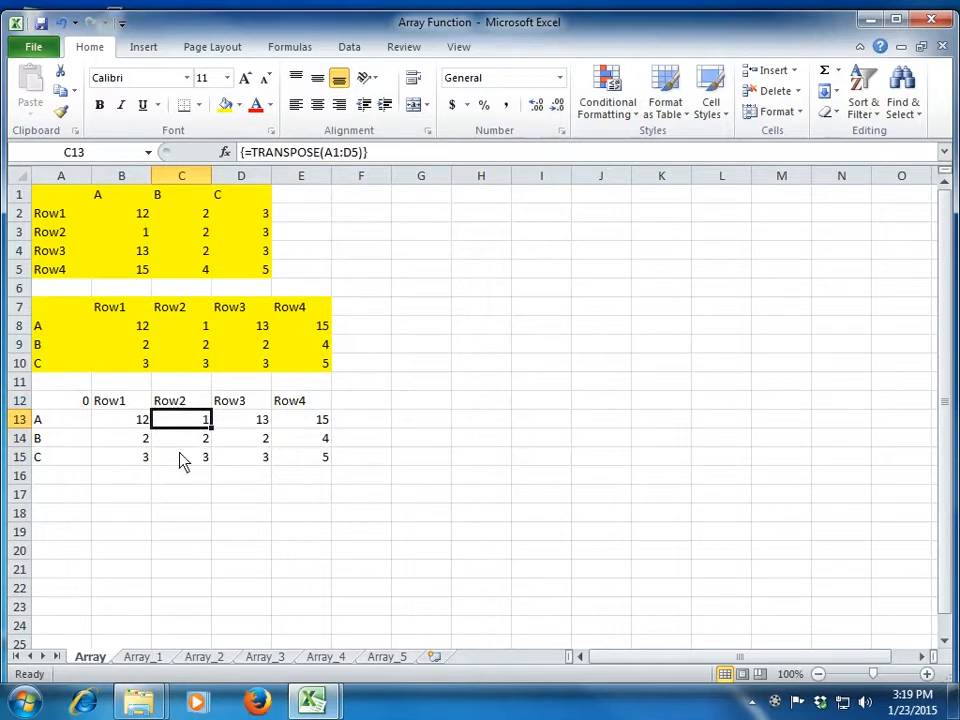
{"action": "left_click", "coordinate": [182, 458]}
{"action": "left_click", "coordinate": [101, 462]}
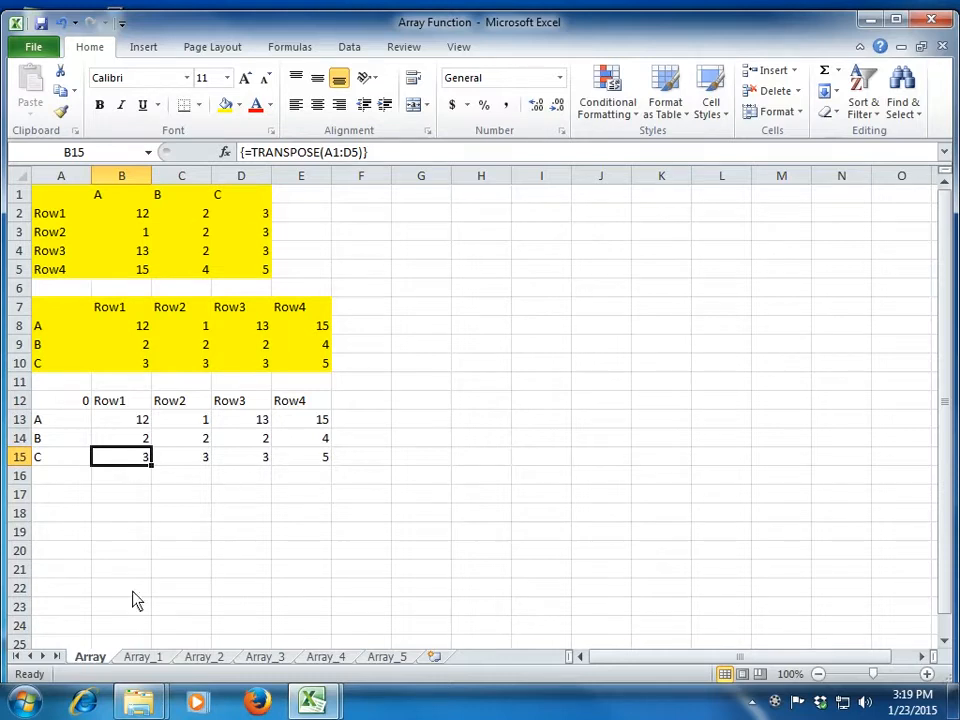
Clear the whole array A12:E15 at once, and restore the array formula =TRANSPOSE(A1:D5) there.
{"action": "left_click_drag", "start_coordinate": [45, 402], "coordinate": [323, 458]}
{"action": "key", "text": "Delete"}
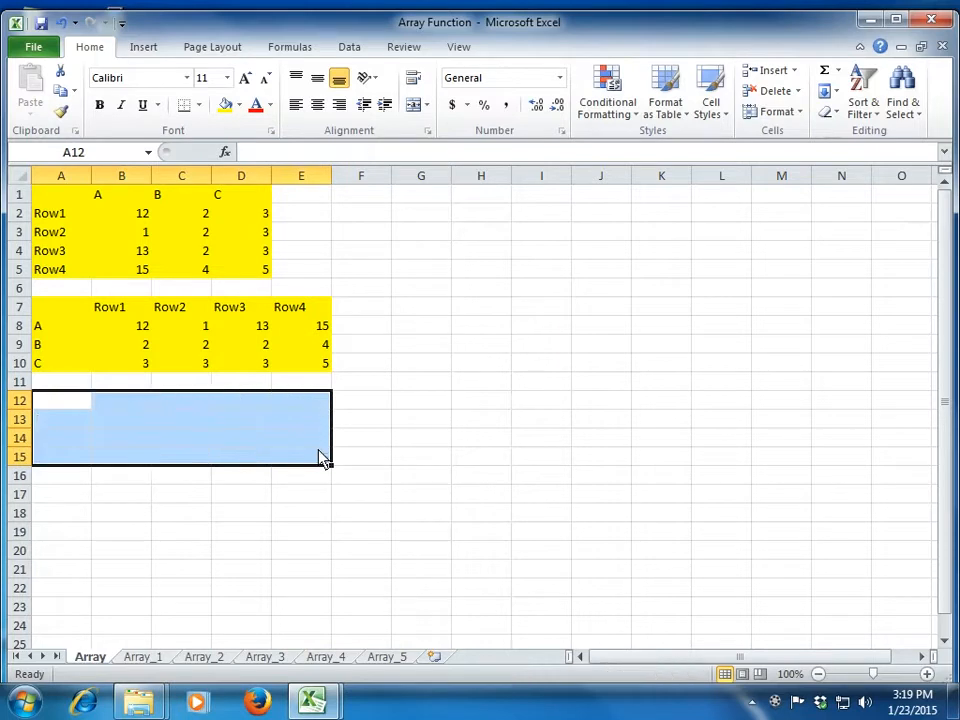
{"action": "type", "text": "=TRANSPOSE(A1:D5)"}
{"action": "key", "text": "ctrl+shift+Return"}
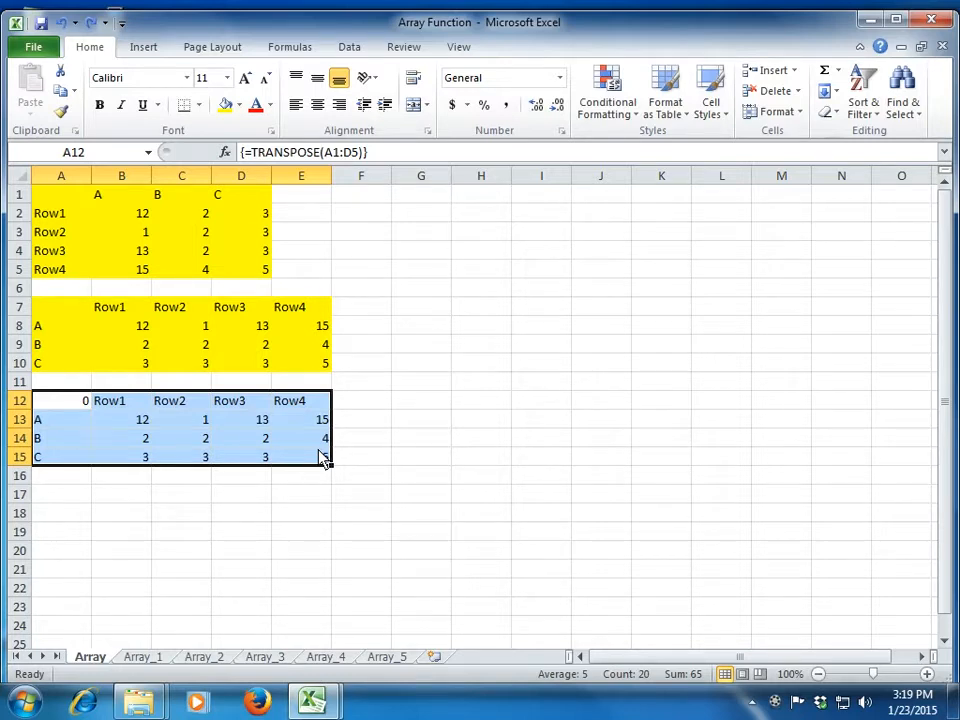
{"action": "key", "text": "Down"}
{"action": "key", "text": "Down"}
{"action": "key", "text": "Down"}
{"action": "key", "text": "Down"}
{"action": "key", "text": "Down"}
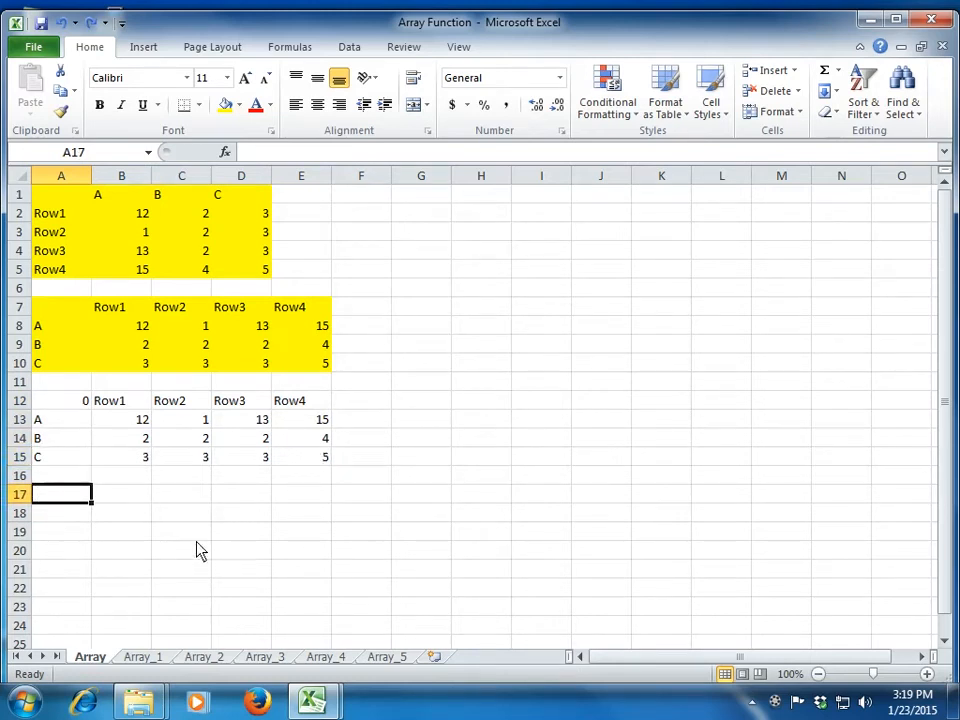
Open the Array_1 sheet and go to the first Total Sales cell, E2.
{"action": "key", "text": "ctrl+Page_Down"}
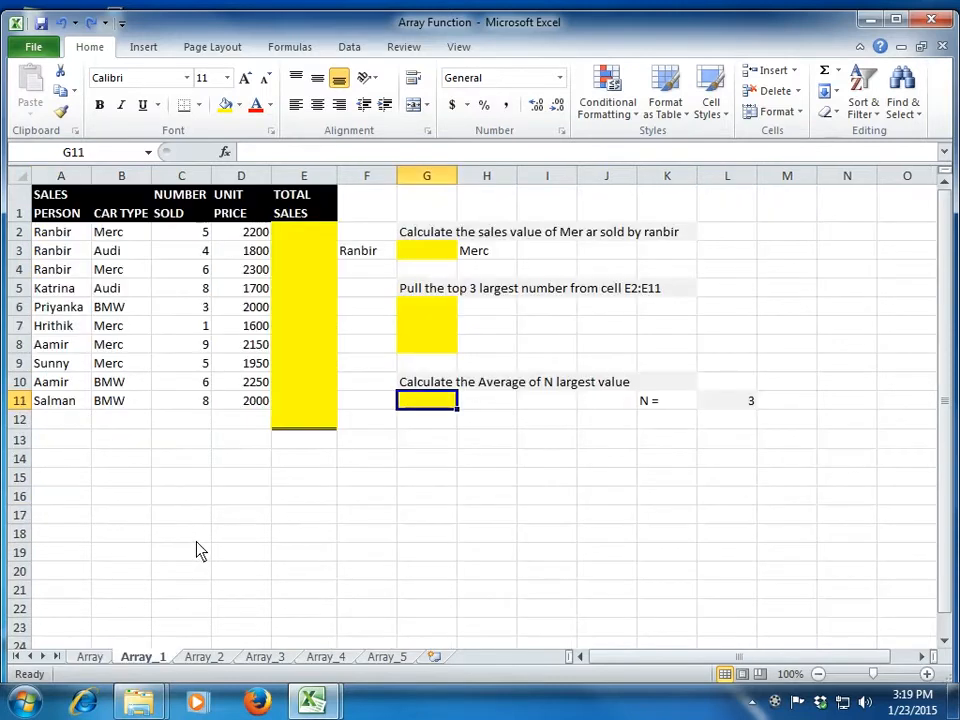
{"action": "key", "text": "Up"}
{"action": "key", "text": "Up"}
{"action": "key", "text": "Up"}
{"action": "key", "text": "Up"}
{"action": "key", "text": "Left"}
{"action": "key", "text": "Left"}
{"action": "key", "text": "Left"}
{"action": "key", "text": "Right"}
{"action": "key", "text": "ctrl+Up"}
{"action": "key", "text": "Down"}
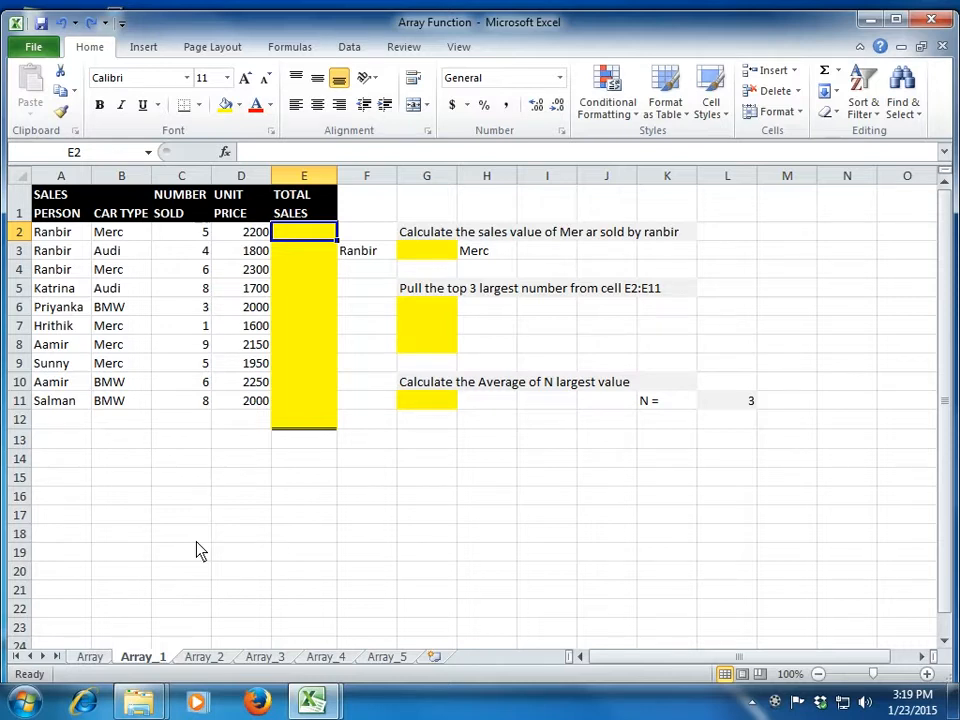
Look through the salesperson entries in column A of the car sales table.
{"action": "key", "text": "Left"}
{"action": "key", "text": "Left"}
{"action": "key", "text": "Left"}
{"action": "key", "text": "Left"}
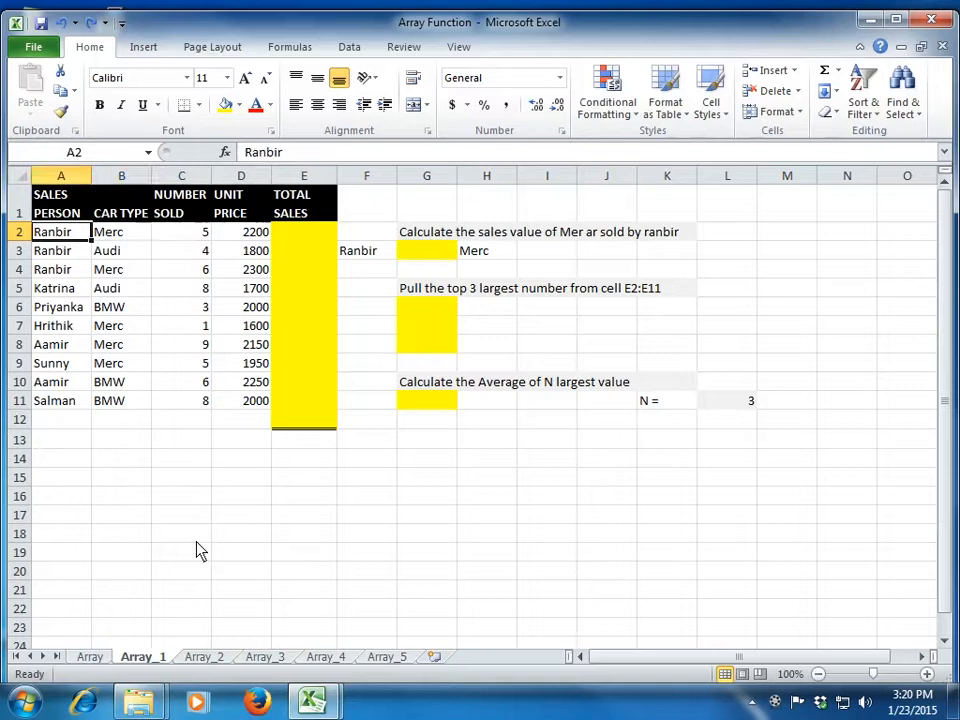
{"action": "key", "text": "Down"}
{"action": "key", "text": "Down"}
{"action": "key", "text": "Down"}
{"action": "key", "text": "Down"}
{"action": "key", "text": "Down"}
{"action": "key", "text": "Down"}
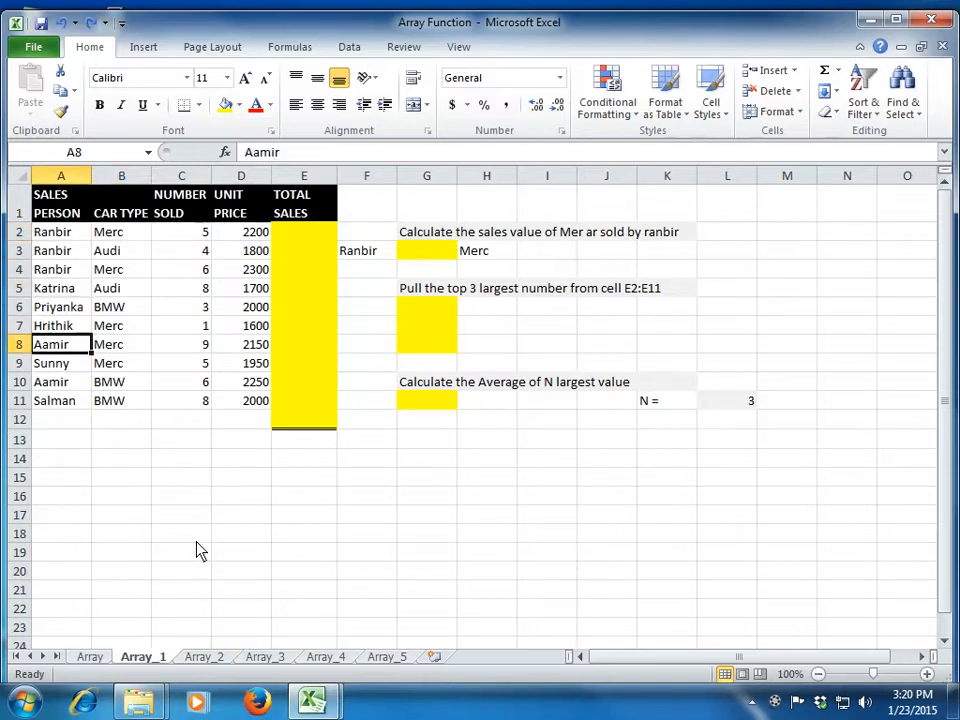
{"action": "key", "text": "Down"}
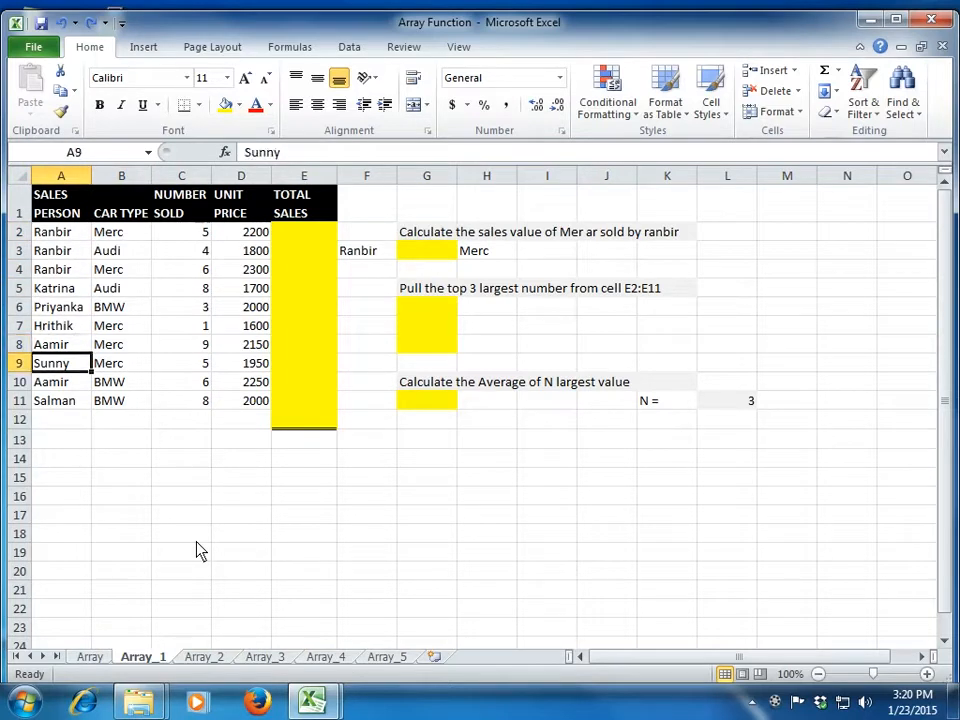
Look through the Car Type column from its heading down through the entries.
{"action": "key", "text": "Right"}
{"action": "key", "text": "Up"}
{"action": "key", "text": "Up"}
{"action": "key", "text": "Up"}
{"action": "key", "text": "Up"}
{"action": "key", "text": "Up"}
{"action": "key", "text": "Up"}
{"action": "key", "text": "Up"}
{"action": "key", "text": "Up"}
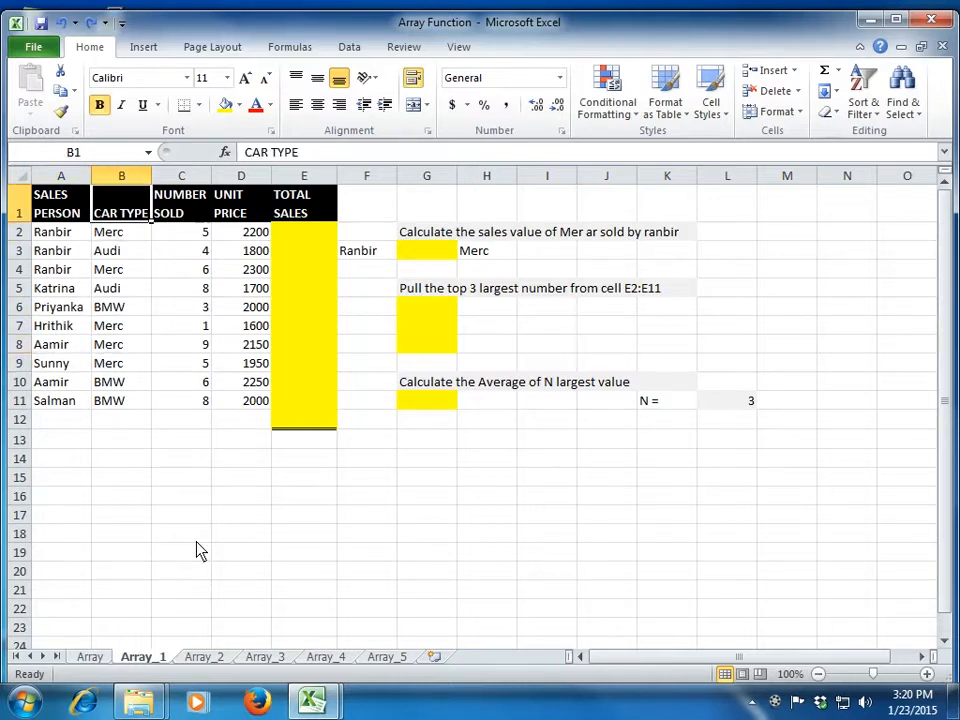
{"action": "key", "text": "Down"}
{"action": "key", "text": "Down"}
{"action": "key", "text": "Down"}
{"action": "key", "text": "Down"}
{"action": "key", "text": "Down"}
{"action": "key", "text": "Down"}
{"action": "key", "text": "Down"}
{"action": "key", "text": "Down"}
{"action": "key", "text": "Down"}
{"action": "key", "text": "Down"}
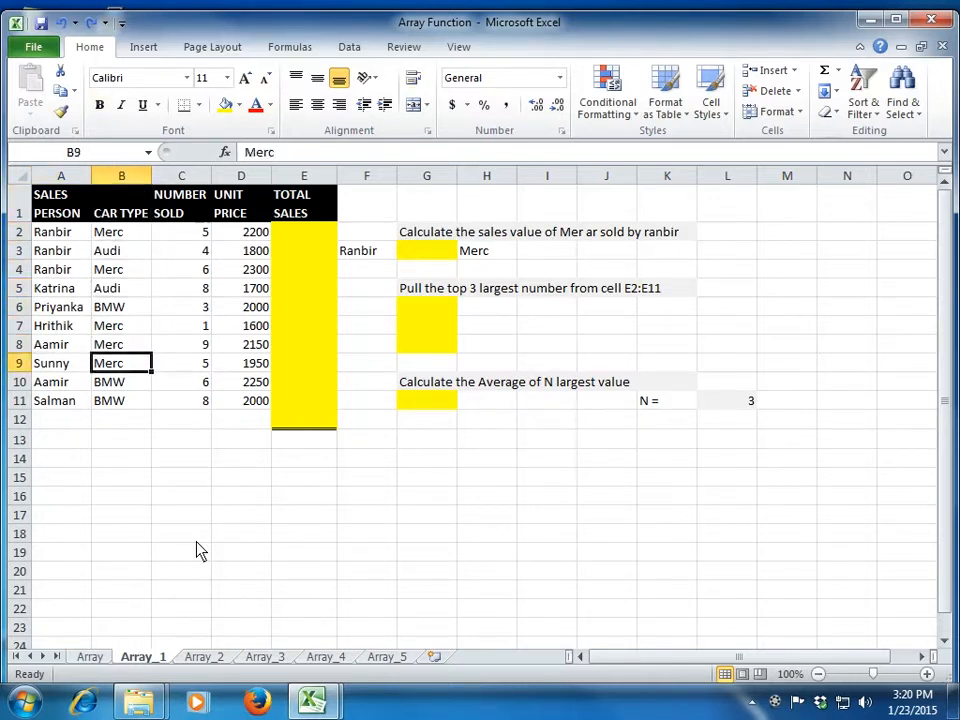
Review the Number Sold column and the first record's values across to its Total Sales cell.
{"action": "key", "text": "Right"}
{"action": "key", "text": "Up"}
{"action": "key", "text": "Up"}
{"action": "key", "text": "Up"}
{"action": "key", "text": "Up"}
{"action": "key", "text": "Up"}
{"action": "key", "text": "Up"}
{"action": "key", "text": "Up"}
{"action": "key", "text": "Up"}
{"action": "key", "text": "Up"}
{"action": "key", "text": "Up"}
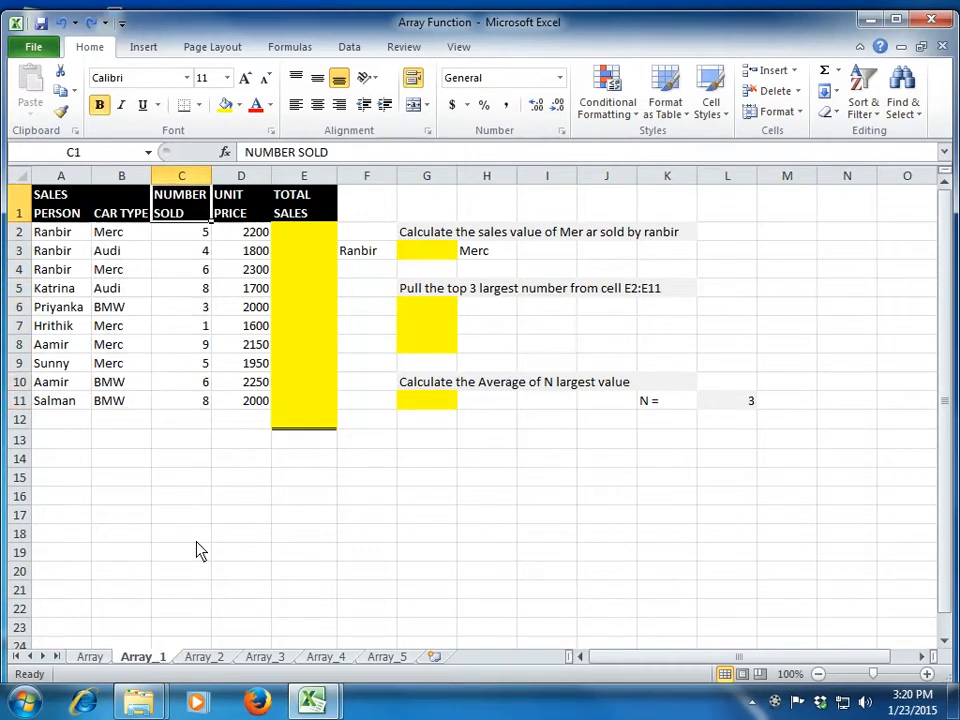
{"action": "key", "text": "Left"}
{"action": "key", "text": "Down"}
{"action": "key", "text": "Left"}
{"action": "key", "text": "Right"}
{"action": "key", "text": "Right"}
{"action": "key", "text": "Right"}
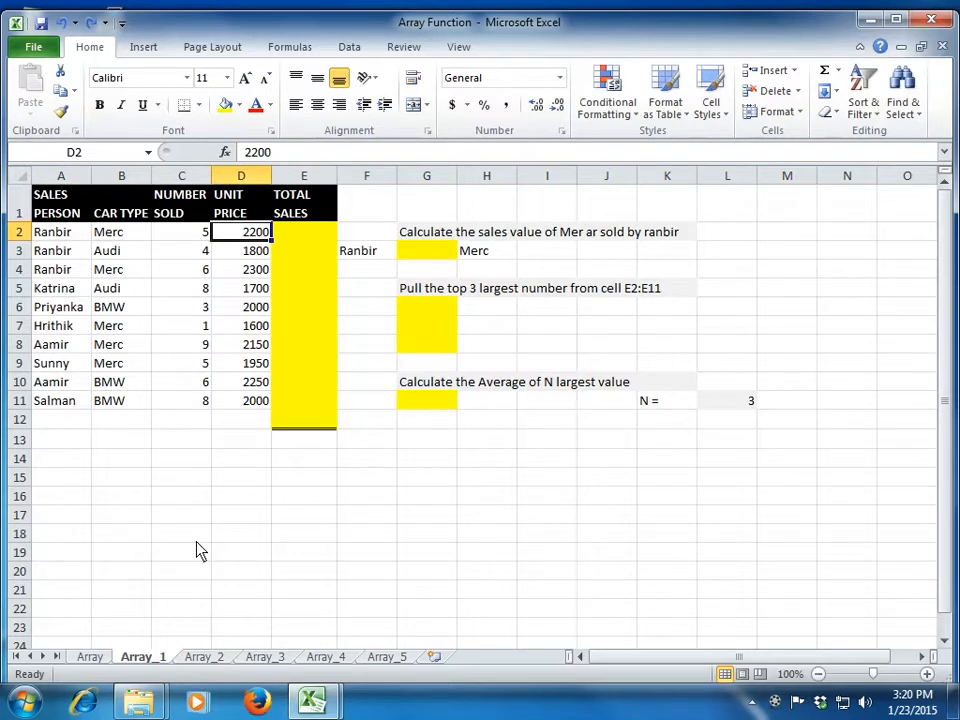
{"action": "key", "text": "Right"}
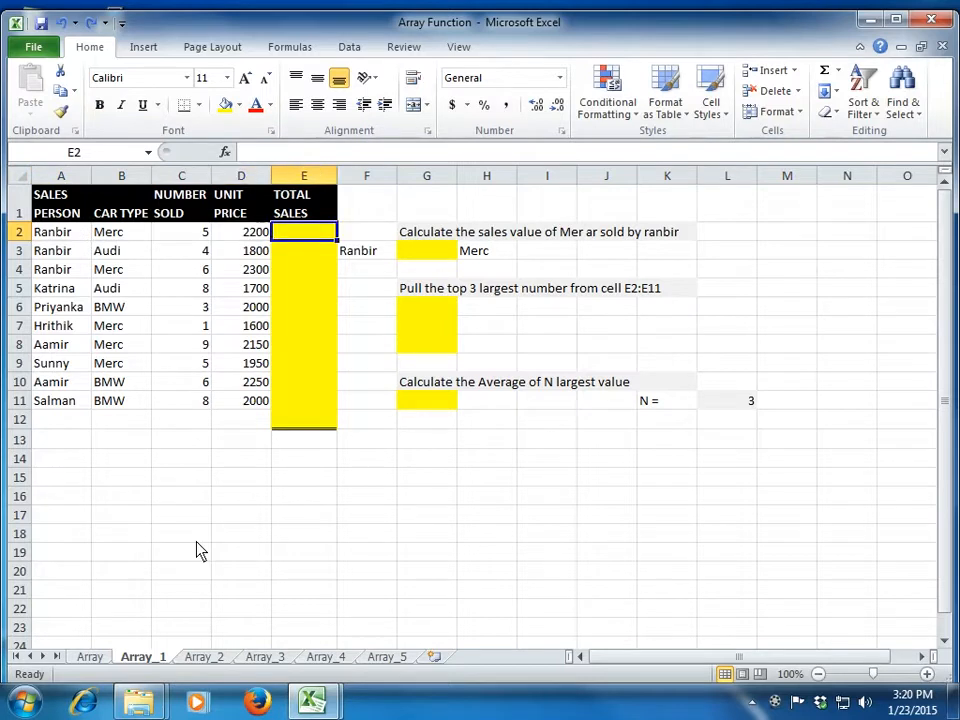
Calculate the first record's total sales in E2 with the ordinary formula =C2*D2.
{"action": "key", "text": "Left"}
{"action": "key", "text": "Left"}
{"action": "key", "text": "Left"}
{"action": "key", "text": "Right"}
{"action": "key", "text": "Right"}
{"action": "key", "text": "Right"}
{"action": "type", "text": "="}
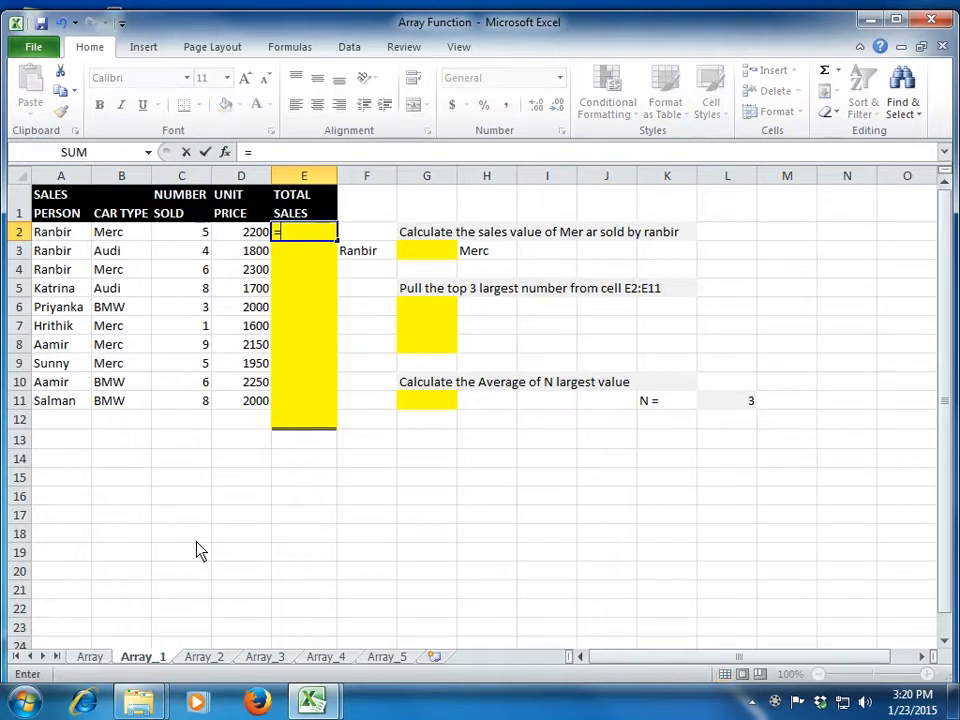
{"action": "key", "text": "Left"}
{"action": "key", "text": "Left"}
{"action": "type", "text": "*"}
{"action": "key", "text": "Left"}
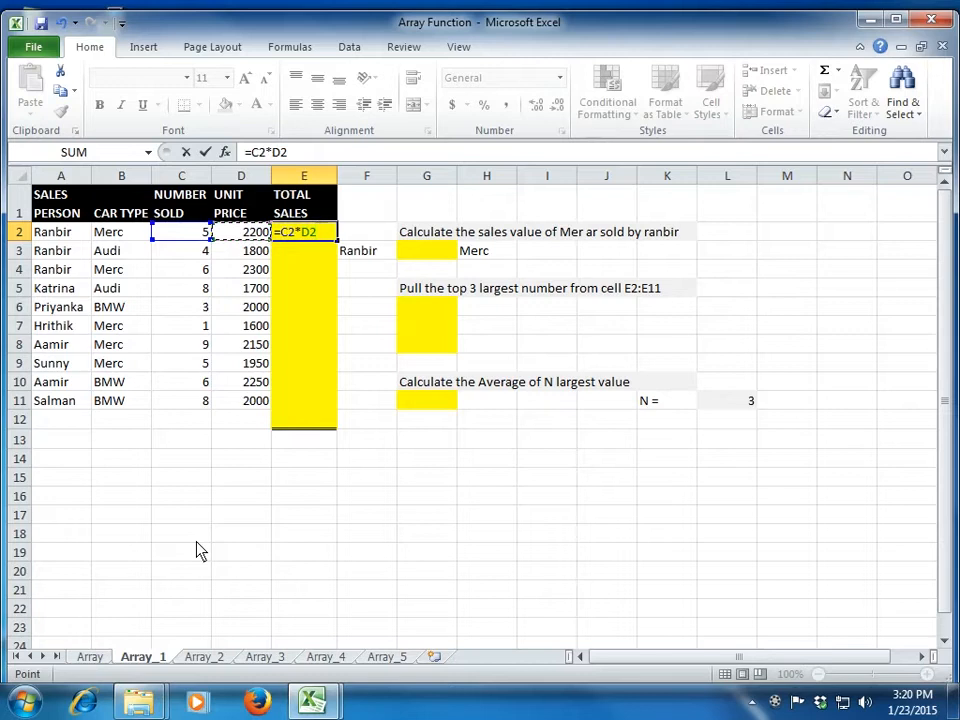
{"action": "key", "text": "Return"}
{"action": "key", "text": "Up"}
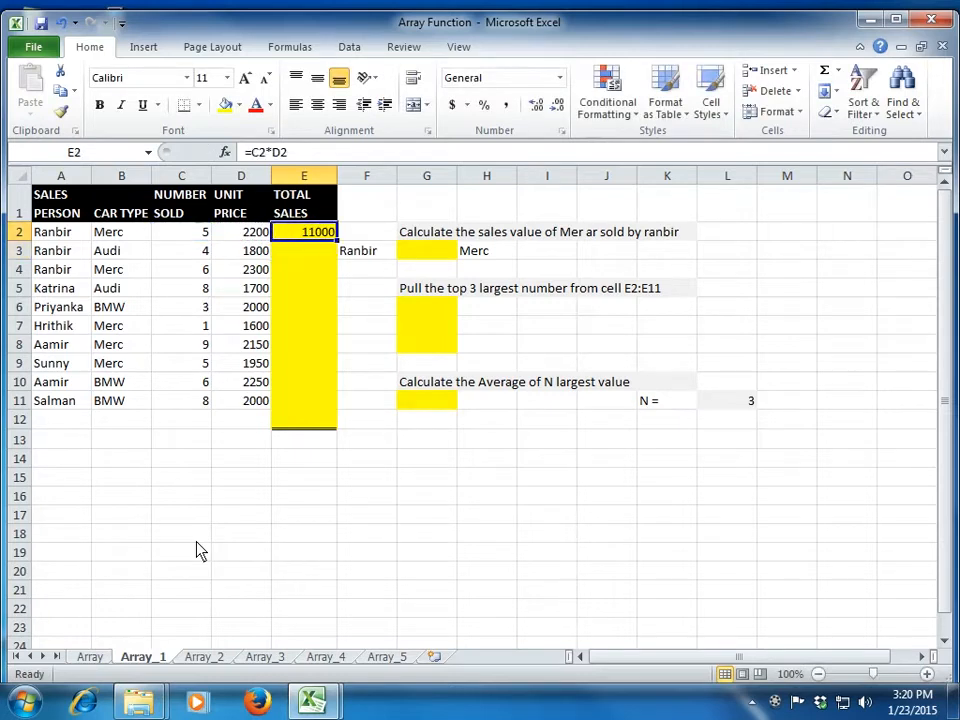
Copy the E2 formula down through E11 to fill the Total Sales column.
{"action": "key", "text": "ctrl+c"}
{"action": "key", "text": "shift+Down"}
{"action": "key", "text": "shift+Down"}
{"action": "key", "text": "shift+Down"}
{"action": "key", "text": "shift+Down"}
{"action": "key", "text": "shift+Down"}
{"action": "key", "text": "shift+Down"}
{"action": "key", "text": "shift+Down"}
{"action": "key", "text": "shift+Down"}
{"action": "key", "text": "shift+Down"}
{"action": "key", "text": "Return"}
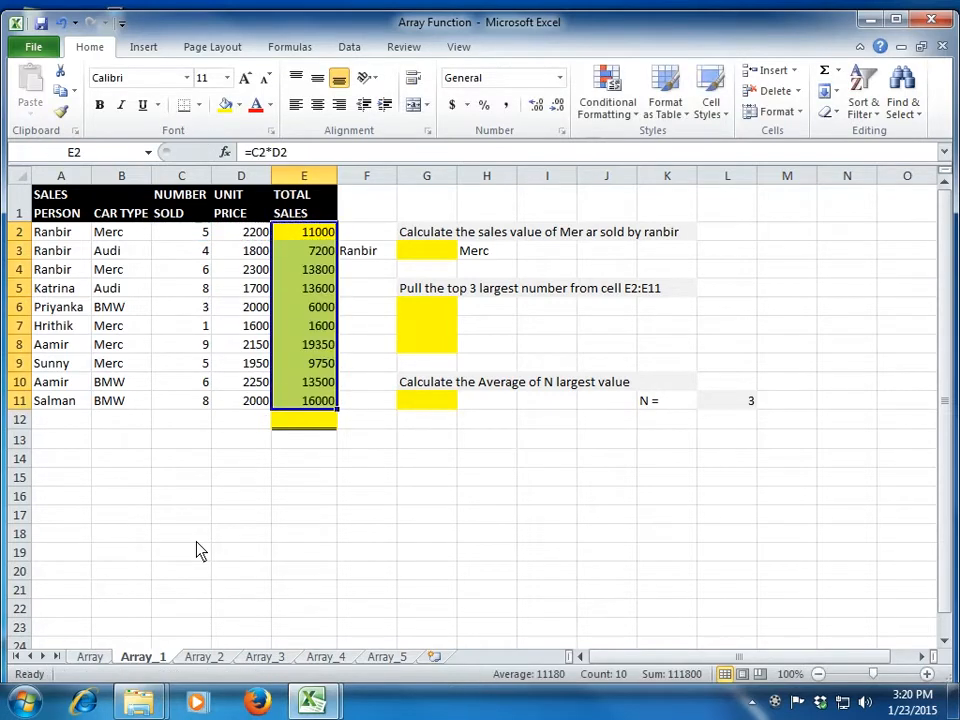
Total the sales in E12 with =SUM(E2:E11).
{"action": "key", "text": "Down"}
{"action": "key", "text": "ctrl+Down"}
{"action": "key", "text": "Down"}
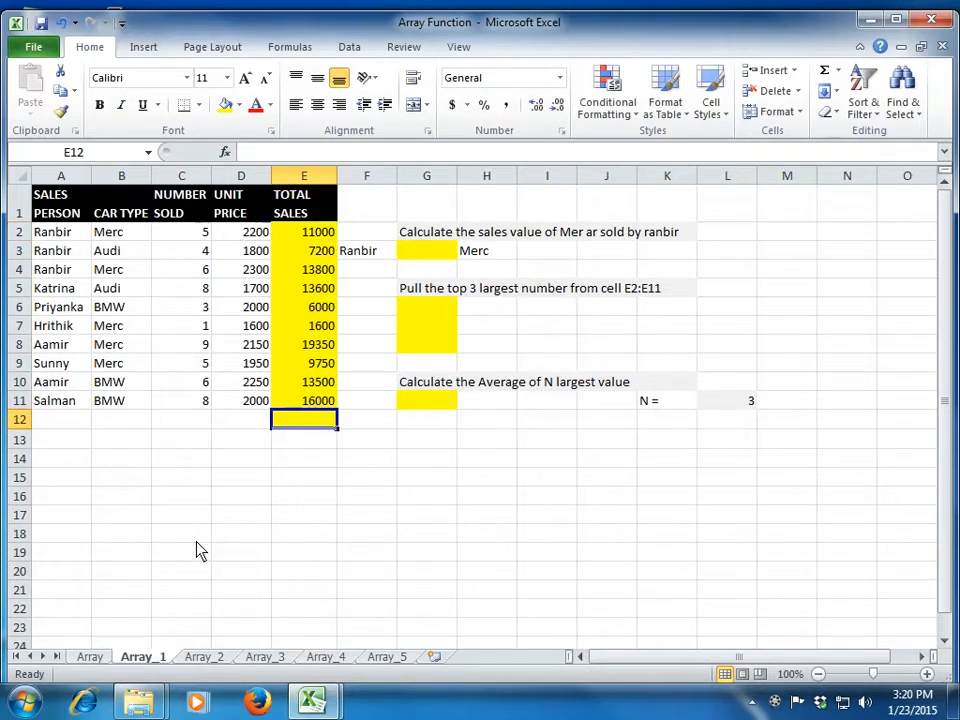
{"action": "type", "text": "=sum("}
{"action": "key", "text": "Up"}
{"action": "key", "text": "ctrl+shift+Up"}
{"action": "type", "text": ")"}
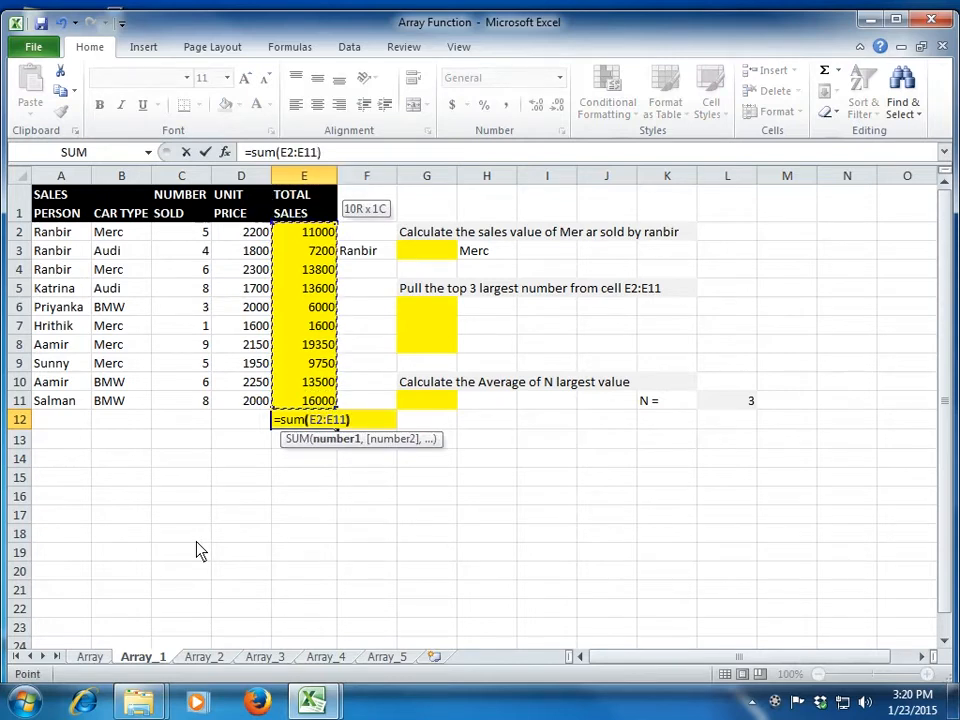
{"action": "key", "text": "Return"}
{"action": "key", "text": "Up"}
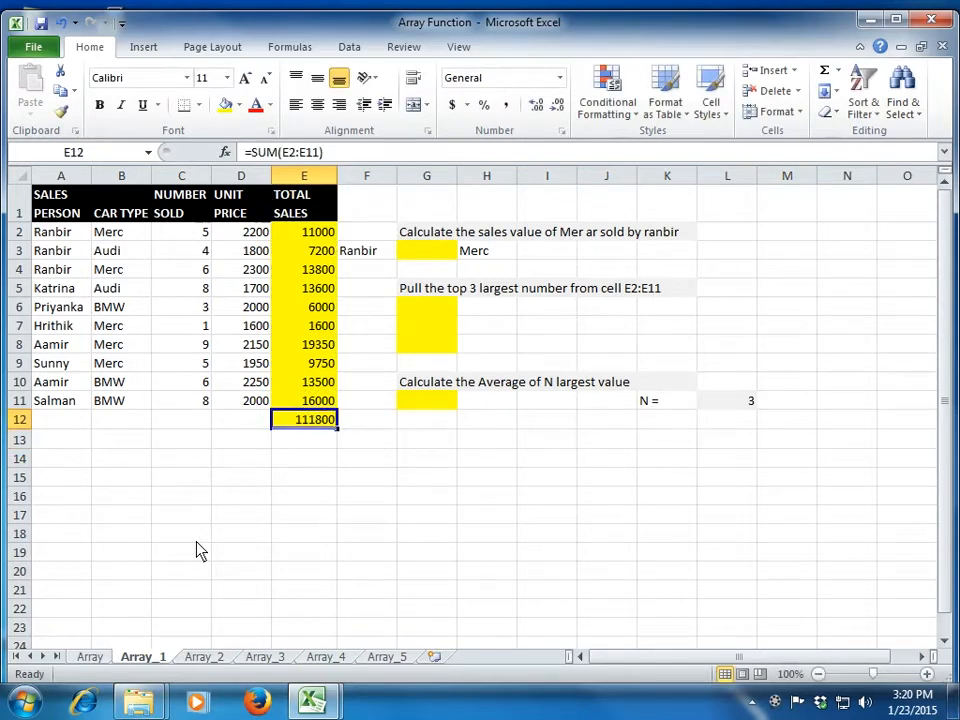
Clear the total in E12 and all the Total Sales formulas in E2:E11.
{"action": "key", "text": "Delete"}
{"action": "key", "text": "Up"}
{"action": "key", "text": "ctrl+shift+Up"}
{"action": "key", "text": "shift+Down"}
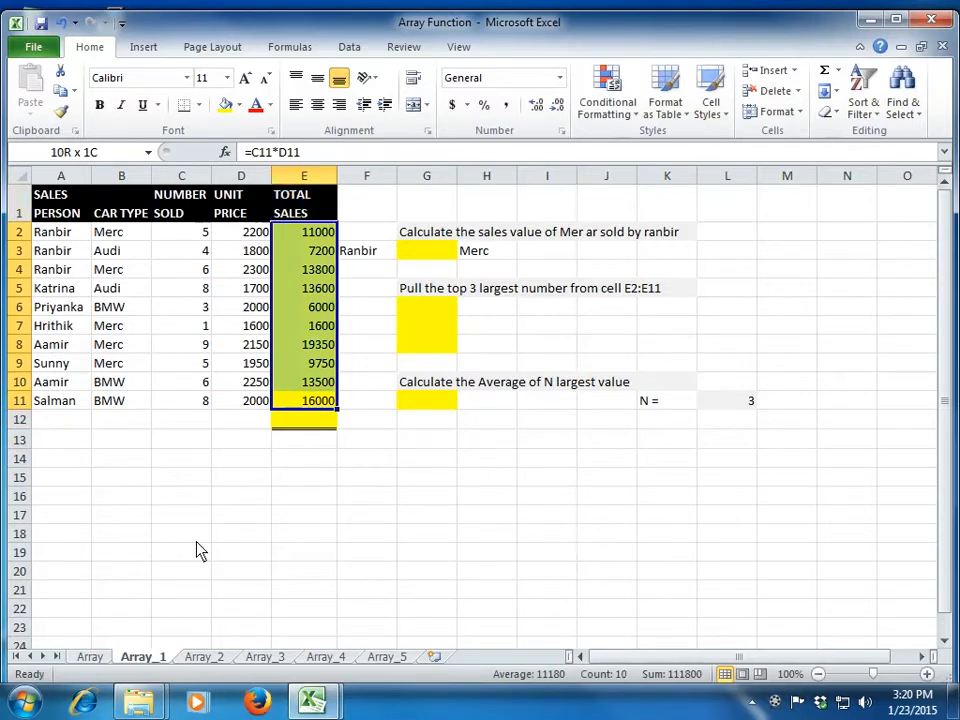
{"action": "key", "text": "Delete"}
{"action": "key", "text": "Left"}
{"action": "key", "text": "Right"}
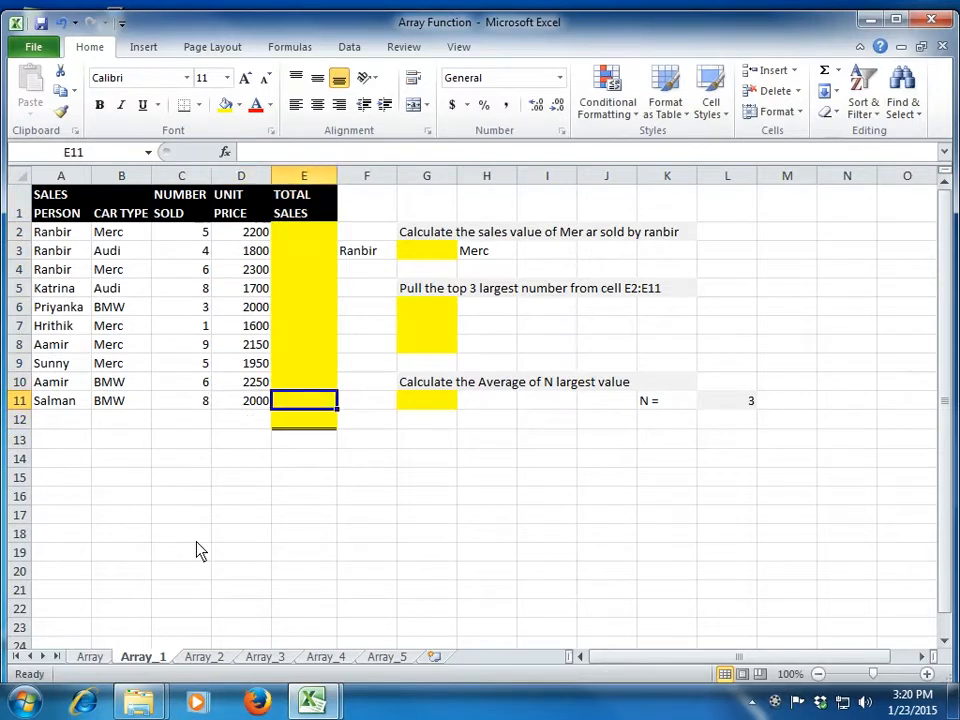
Enter =C2:C11*D2:D11 as a single array formula across the whole range E2:E11.
{"action": "key", "text": "ctrl+Up"}
{"action": "key", "text": "Down"}
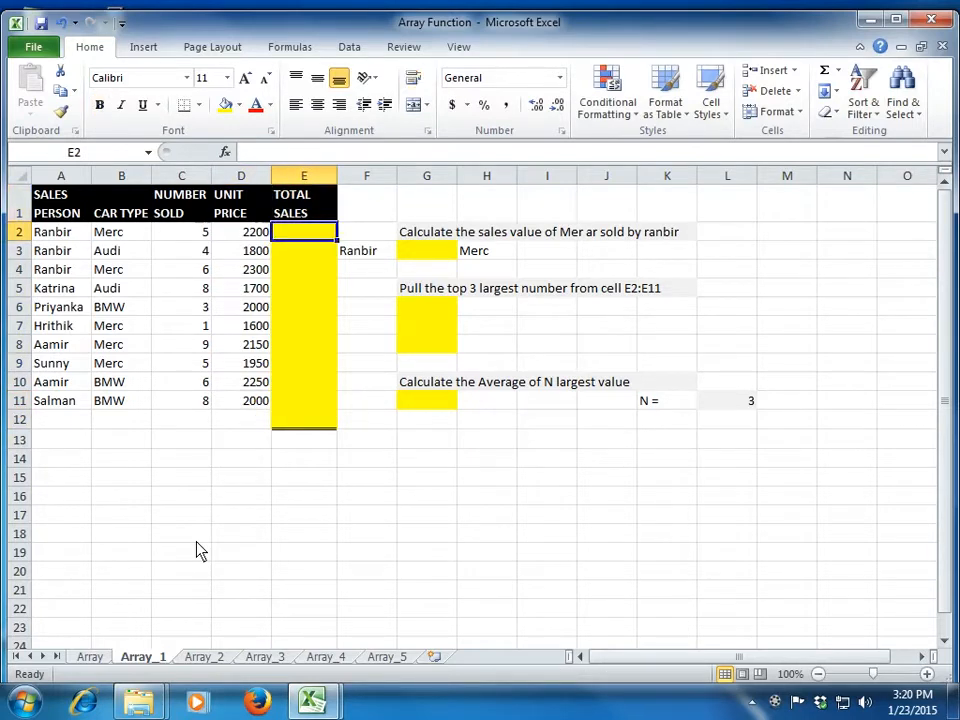
{"action": "key", "text": "shift+Down"}
{"action": "key", "text": "shift+Down"}
{"action": "key", "text": "shift+Down"}
{"action": "key", "text": "shift+Down"}
{"action": "key", "text": "shift+Down"}
{"action": "key", "text": "shift+Down"}
{"action": "key", "text": "shift+Down"}
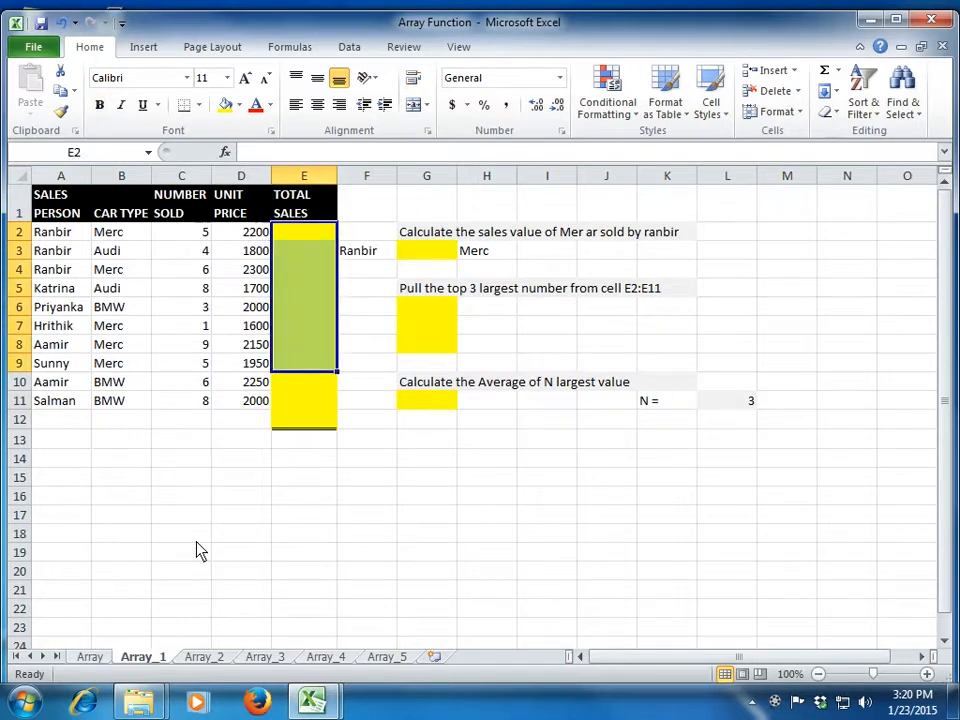
{"action": "key", "text": "shift+Down"}
{"action": "key", "text": "shift+Down"}
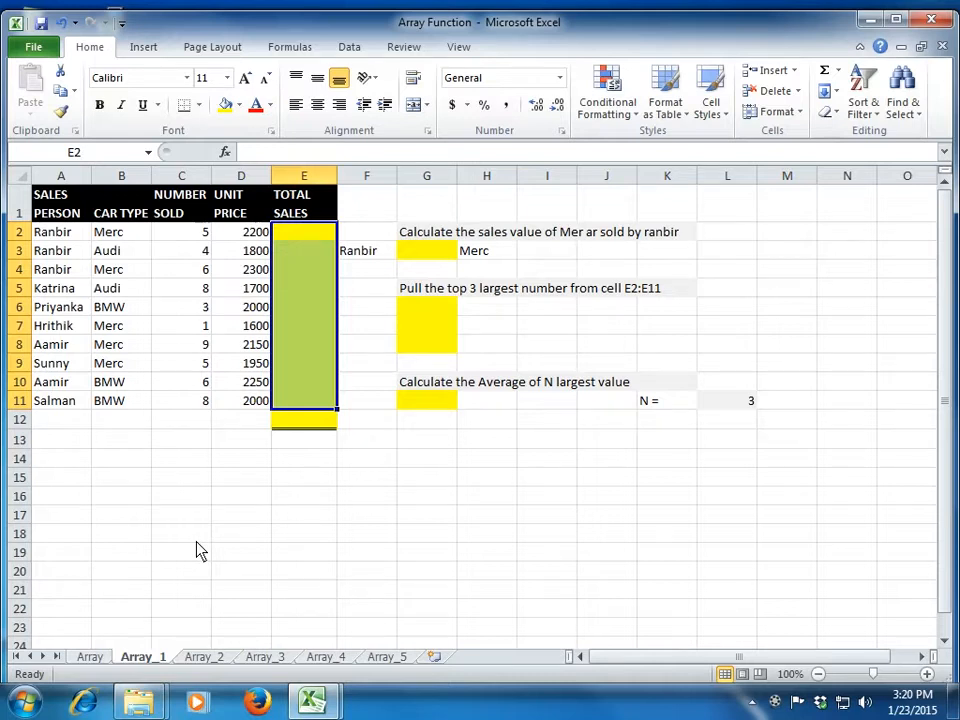
{"action": "type", "text": "="}
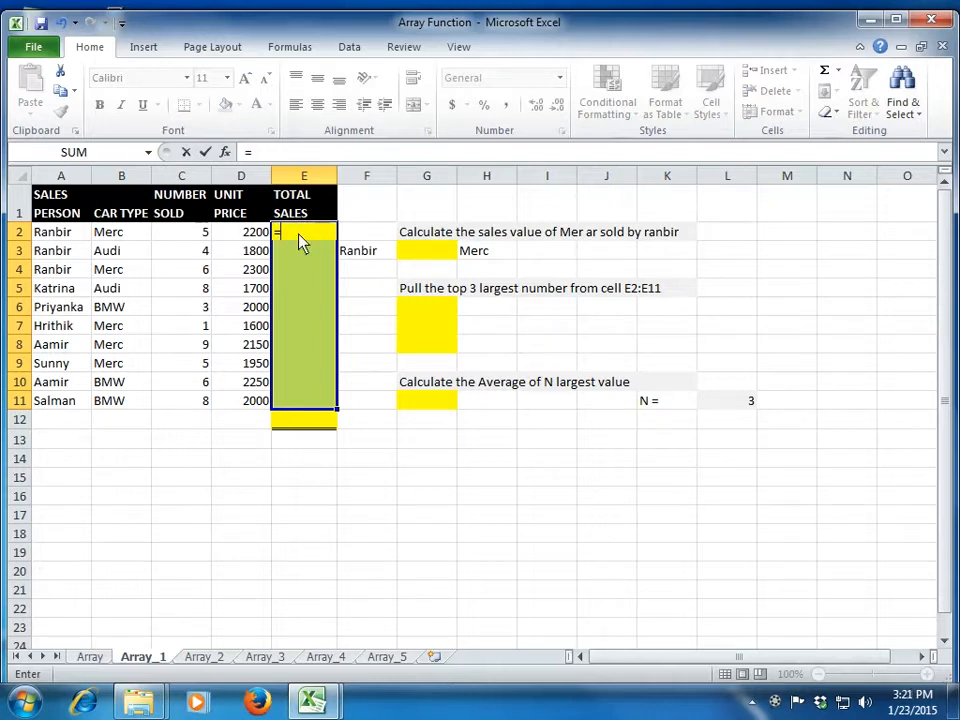
{"action": "left_click", "coordinate": [195, 240]}
{"action": "left_click_drag", "start_coordinate": [195, 240], "coordinate": [200, 402]}
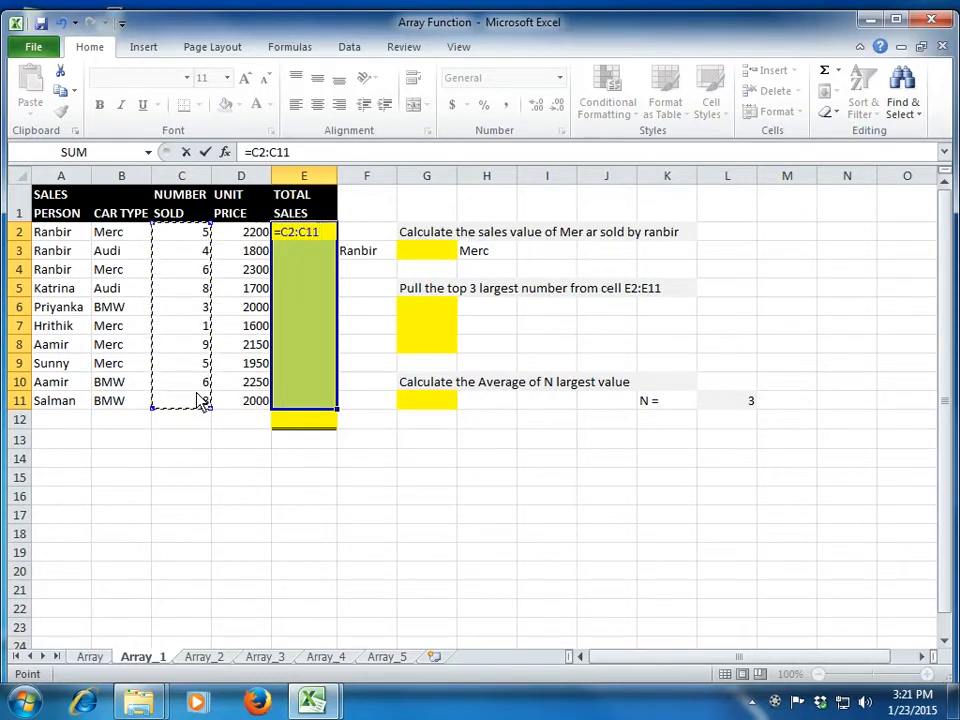
{"action": "type", "text": "*"}
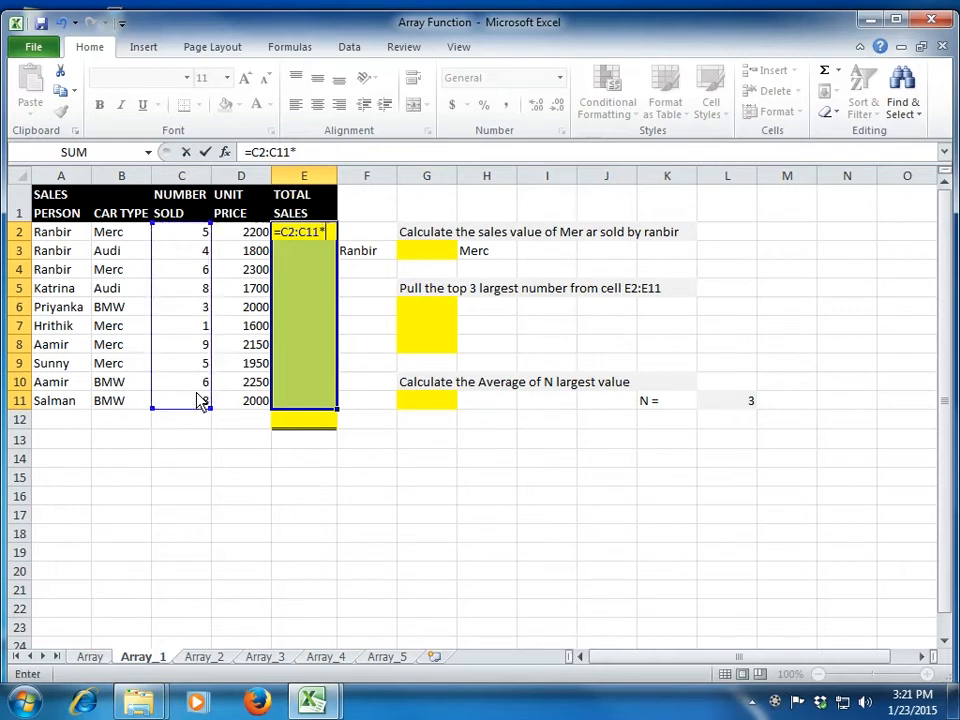
{"action": "left_click_drag", "start_coordinate": [248, 237], "coordinate": [266, 412]}
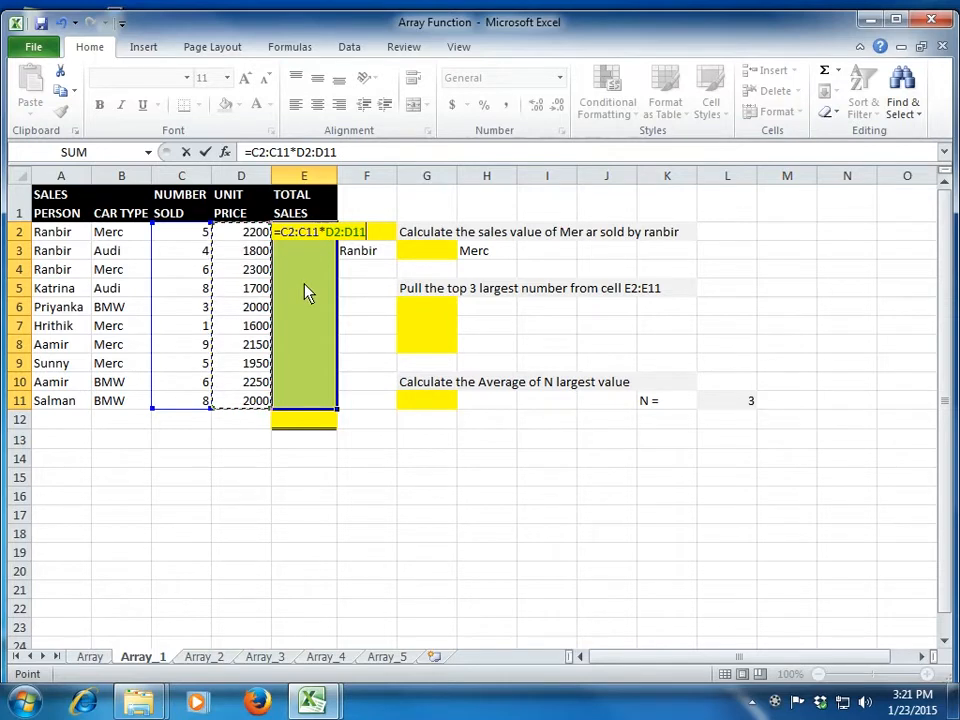
{"action": "key", "text": "ctrl+shift+Return"}
Check the array formula shown for each Total Sales cell from E2 to E11.
{"action": "key", "text": "Down"}
{"action": "key", "text": "Down"}
{"action": "key", "text": "Down"}
{"action": "key", "text": "Down"}
{"action": "key", "text": "Down"}
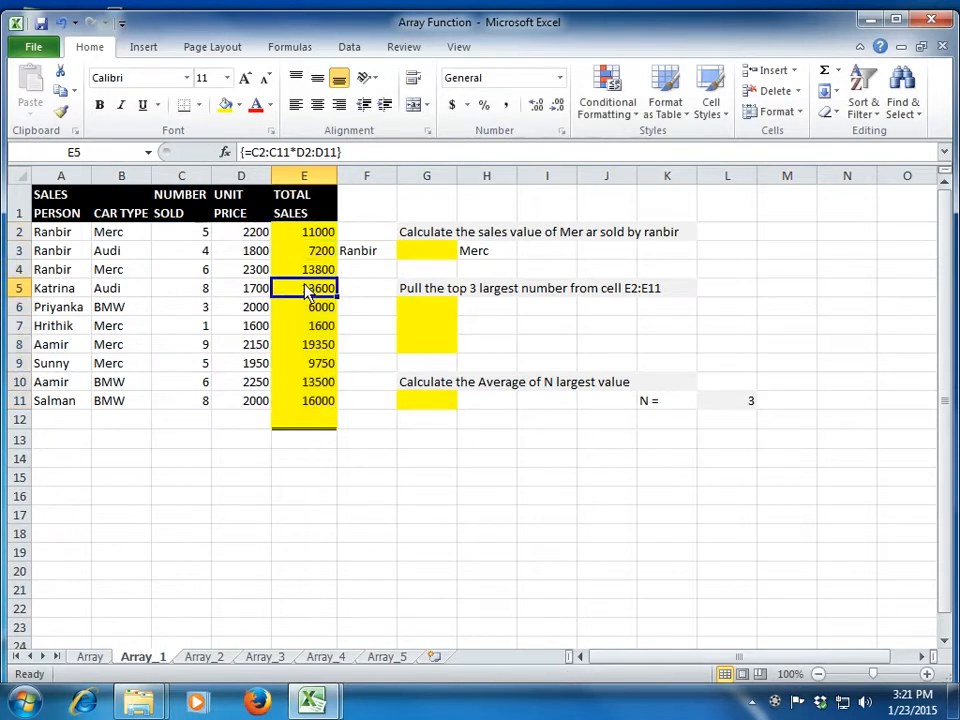
{"action": "key", "text": "Down"}
{"action": "key", "text": "Down"}
{"action": "key", "text": "Down"}
{"action": "key", "text": "Down"}
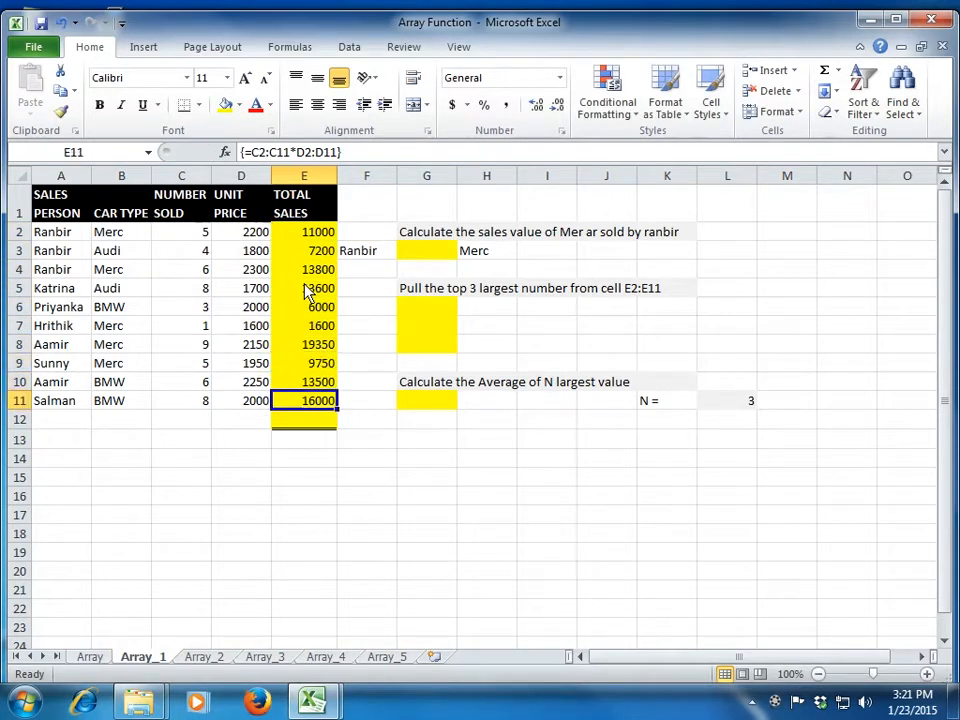
{"action": "key", "text": "Up"}
{"action": "key", "text": "Up"}
{"action": "key", "text": "Up"}
{"action": "key", "text": "Up"}
{"action": "key", "text": "Up"}
{"action": "key", "text": "Up"}
{"action": "key", "text": "Up"}
{"action": "key", "text": "Up"}
{"action": "key", "text": "Up"}
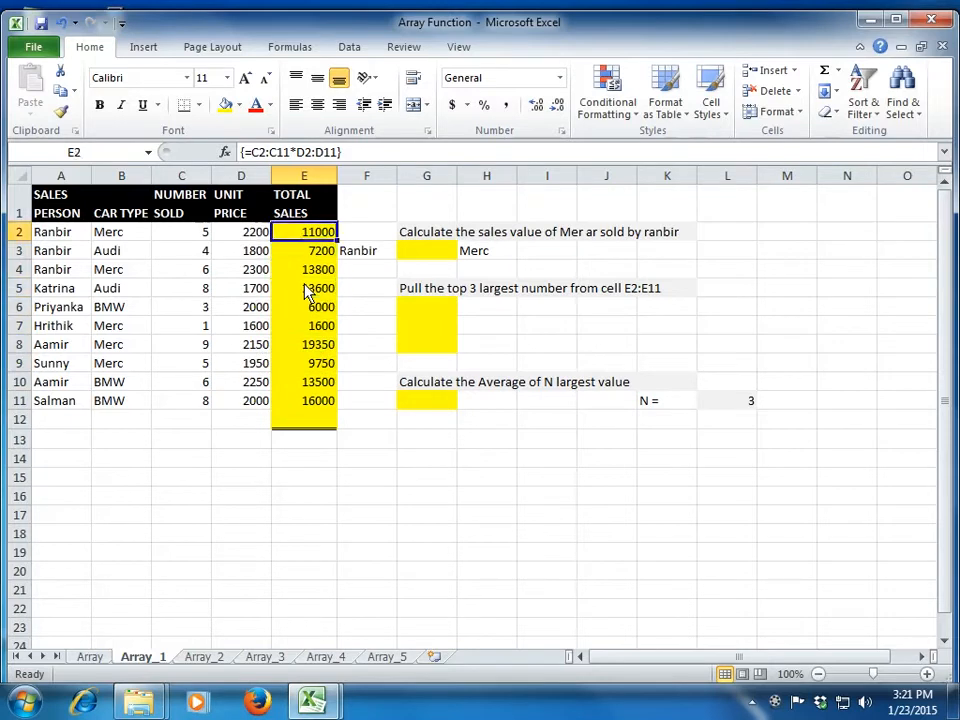
{"action": "key", "text": "Down"}
{"action": "key", "text": "Down"}
{"action": "key", "text": "Down"}
{"action": "key", "text": "Down"}
{"action": "key", "text": "Down"}
{"action": "key", "text": "Down"}
{"action": "key", "text": "Down"}
{"action": "key", "text": "Down"}
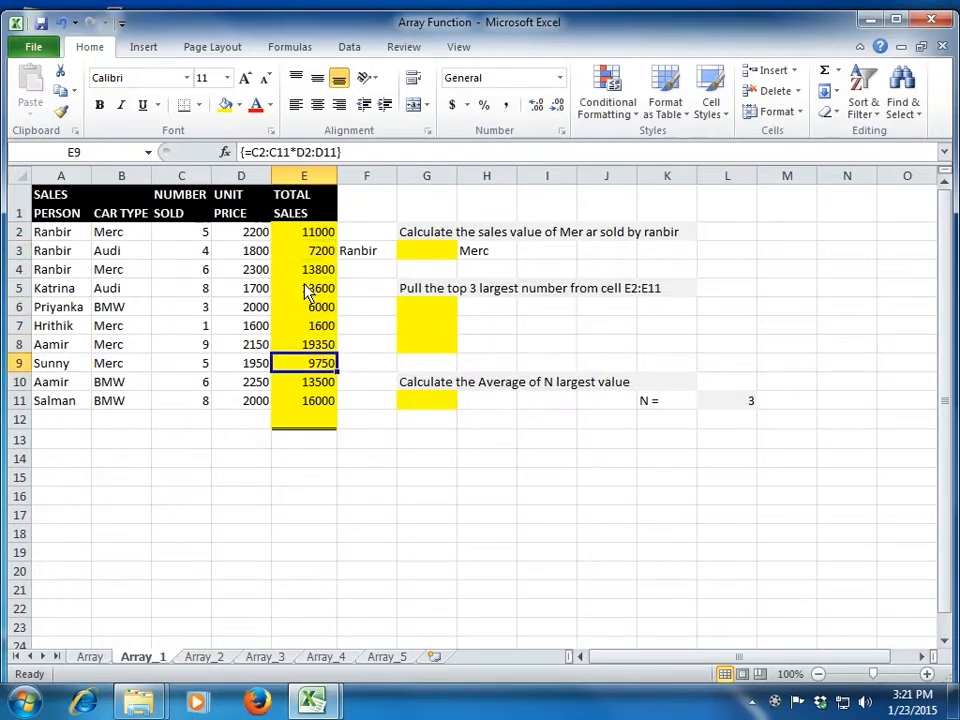
{"action": "key", "text": "Down"}
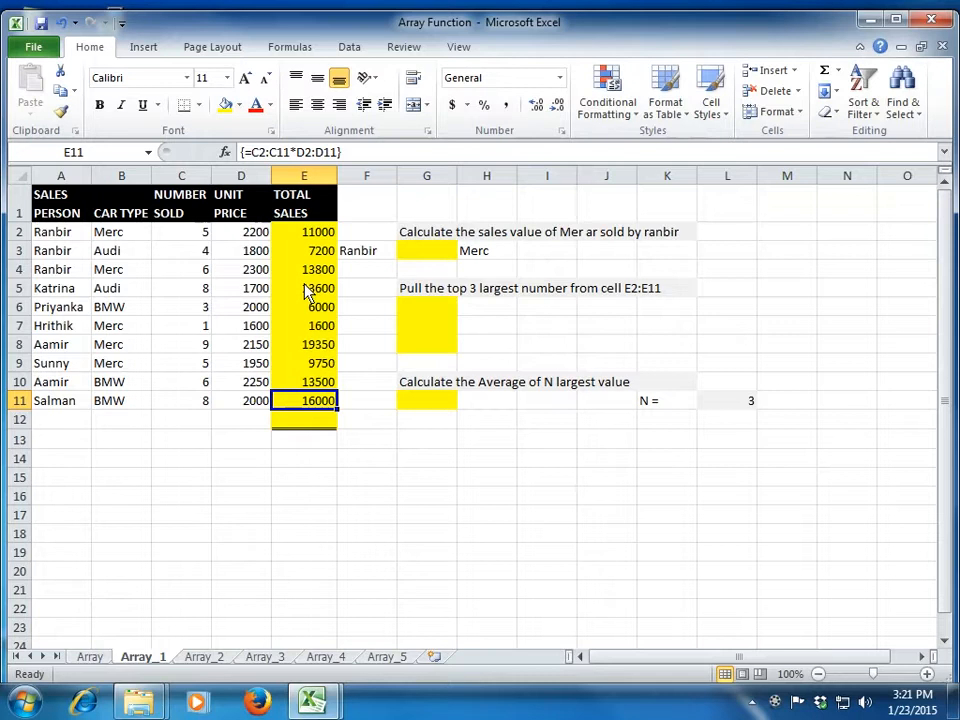
Try to clear only cell E5 inside the Total Sales array, and dismiss the alert.
{"action": "key", "text": "Up"}
{"action": "key", "text": "Up"}
{"action": "key", "text": "Up"}
{"action": "key", "text": "Up"}
{"action": "key", "text": "Up"}
{"action": "key", "text": "Up"}
{"action": "key", "text": "Delete"}
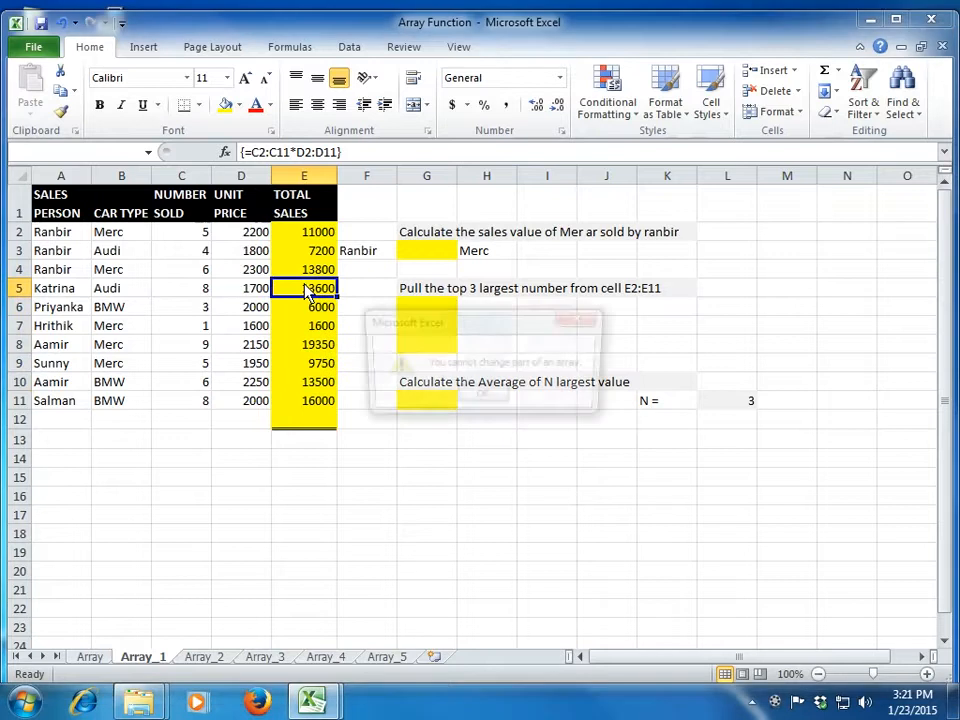
{"action": "key", "text": "Return"}
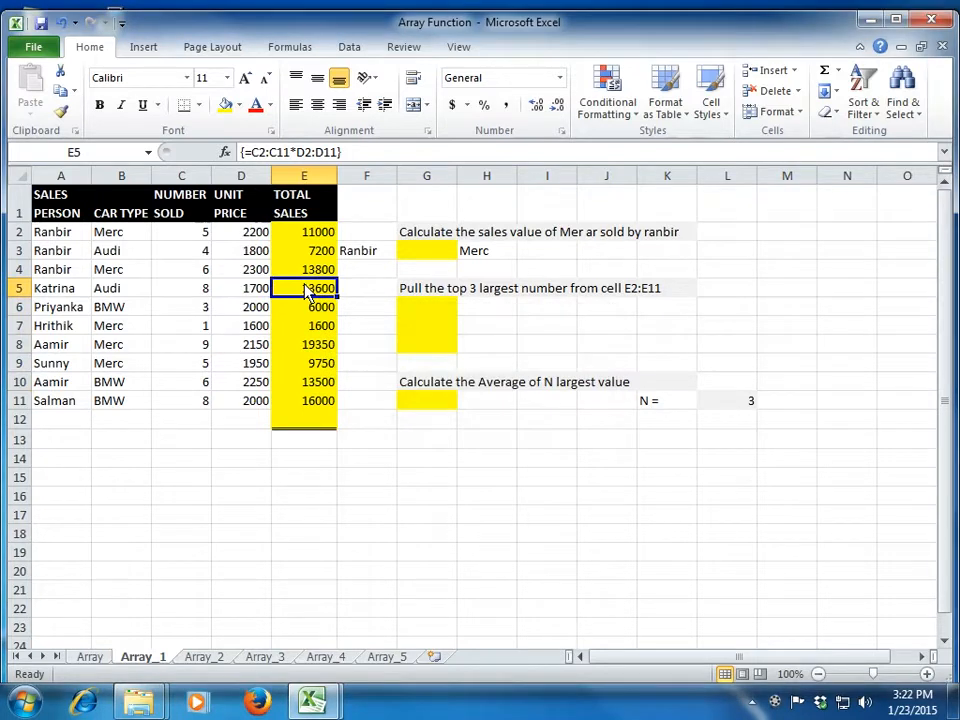
Try to clear only cell E2 of the Total Sales array, dismiss the alert, and return to E5.
{"action": "key", "text": "Up"}
{"action": "key", "text": "Up"}
{"action": "key", "text": "Up"}
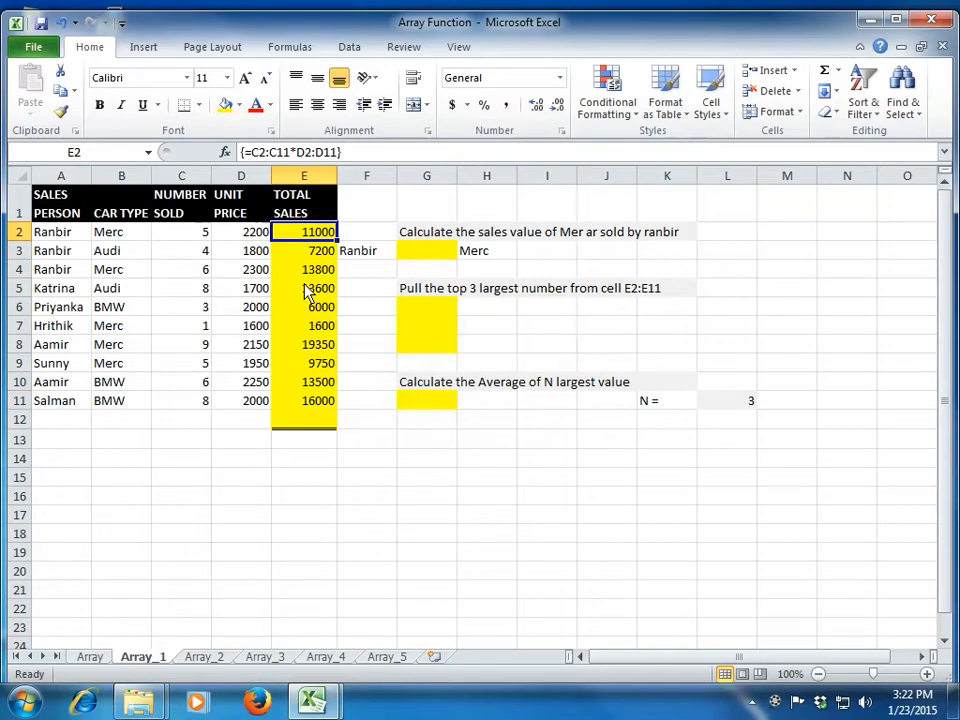
{"action": "key", "text": "Delete"}
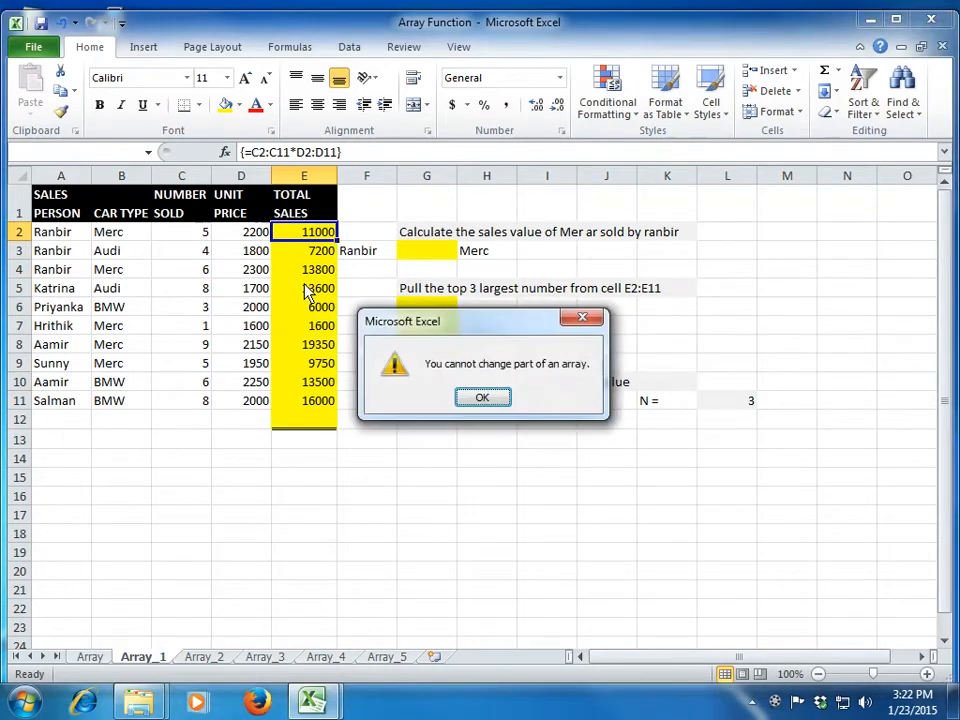
{"action": "key", "text": "Return"}
{"action": "key", "text": "Down"}
{"action": "key", "text": "Down"}
{"action": "key", "text": "Down"}
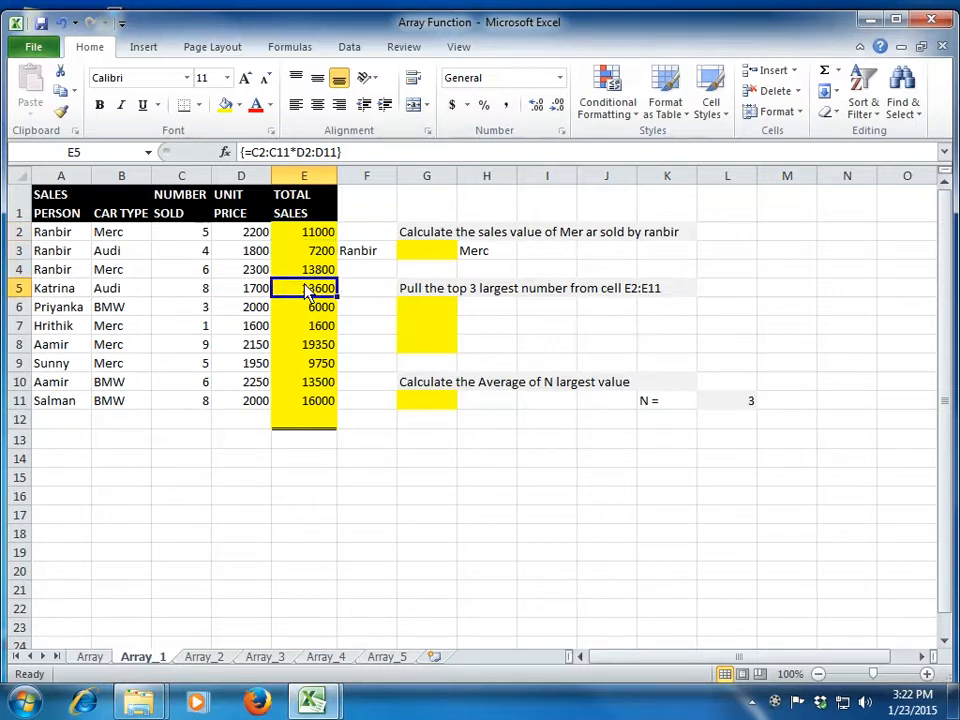
Examine the array formula shared by the Total Sales cells, going up and down column E to E11.
{"action": "key", "text": "Down"}
{"action": "key", "text": "Down"}
{"action": "key", "text": "Down"}
{"action": "key", "text": "Down"}
{"action": "key", "text": "Down"}
{"action": "key", "text": "Down"}
{"action": "key", "text": "Up"}
{"action": "key", "text": "Up"}
{"action": "key", "text": "Up"}
{"action": "key", "text": "Up"}
{"action": "key", "text": "Up"}
{"action": "key", "text": "Up"}
{"action": "key", "text": "Up"}
{"action": "key", "text": "Up"}
{"action": "key", "text": "Up"}
{"action": "key", "text": "Down"}
{"action": "key", "text": "Down"}
{"action": "key", "text": "Down"}
{"action": "key", "text": "Down"}
{"action": "key", "text": "Down"}
{"action": "key", "text": "Down"}
{"action": "key", "text": "Down"}
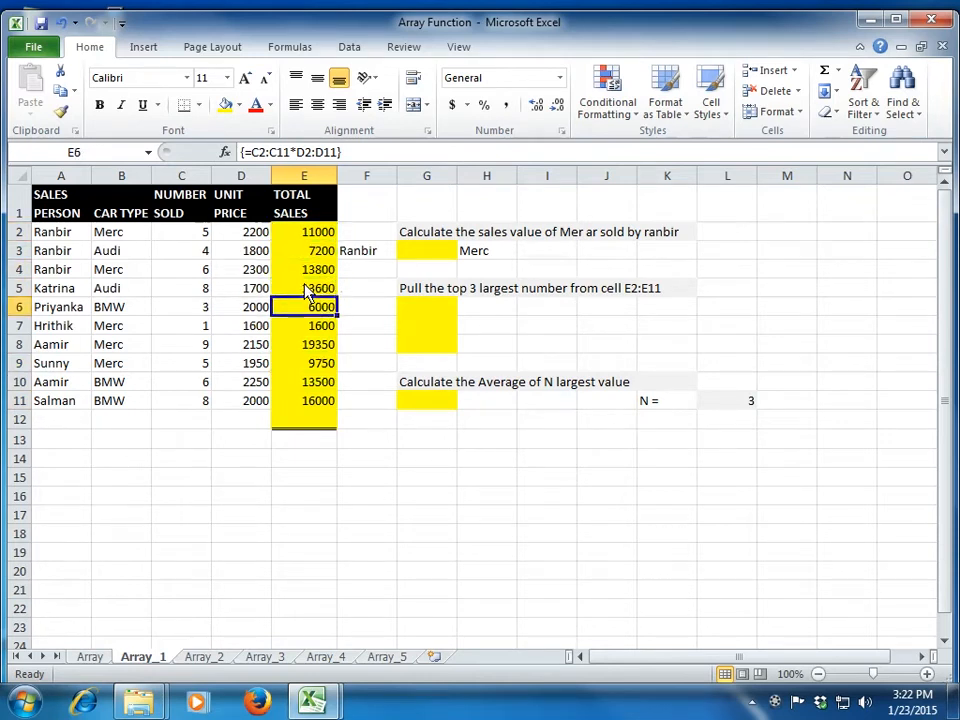
{"action": "key", "text": "Down"}
{"action": "key", "text": "Down"}
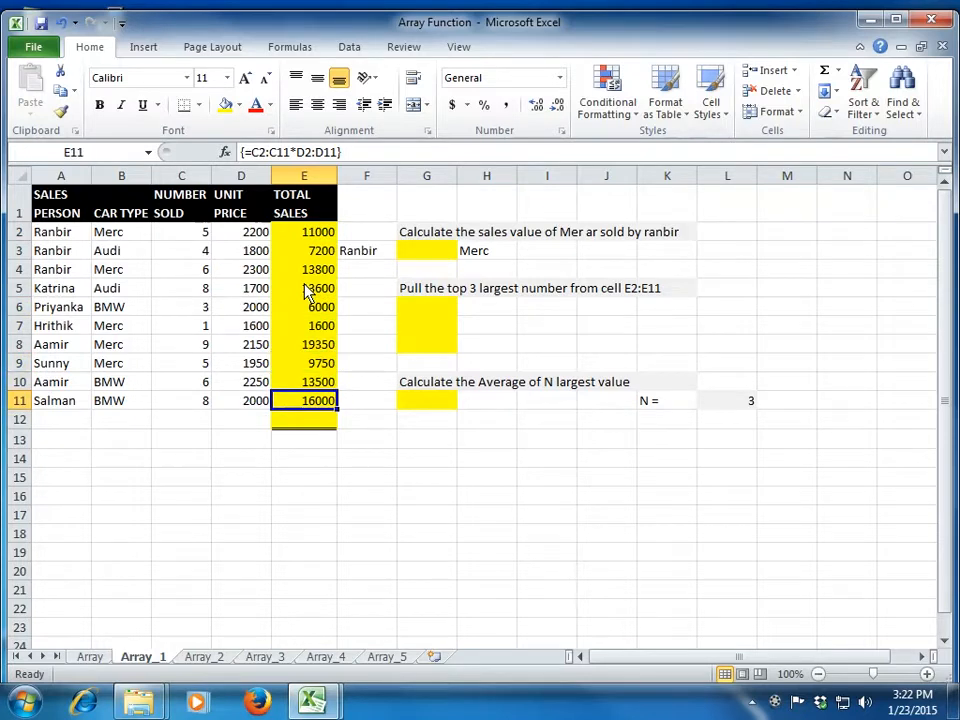
Enter =C2:C11 as an array formula in cell M2.
{"action": "key", "text": "Left"}
{"action": "key", "text": "Left"}
{"action": "key", "text": "Right"}
{"action": "key", "text": "Right"}
{"action": "key", "text": "Right"}
{"action": "key", "text": "Right"}
{"action": "key", "text": "Right"}
{"action": "key", "text": "Right"}
{"action": "key", "text": "Right"}
{"action": "key", "text": "Right"}
{"action": "key", "text": "Right"}
{"action": "key", "text": "Up"}
{"action": "key", "text": "Up"}
{"action": "key", "text": "Up"}
{"action": "key", "text": "Up"}
{"action": "key", "text": "Up"}
{"action": "key", "text": "Up"}
{"action": "key", "text": "Up"}
{"action": "key", "text": "Up"}
{"action": "key", "text": "Up"}
{"action": "key", "text": "Right"}
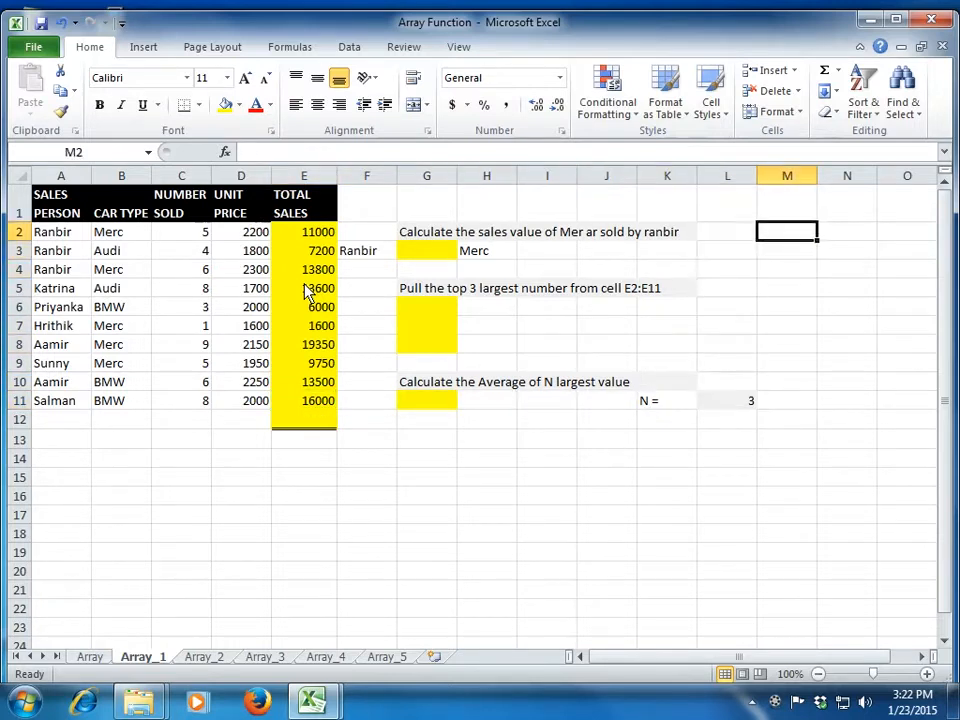
{"action": "type", "text": "="}
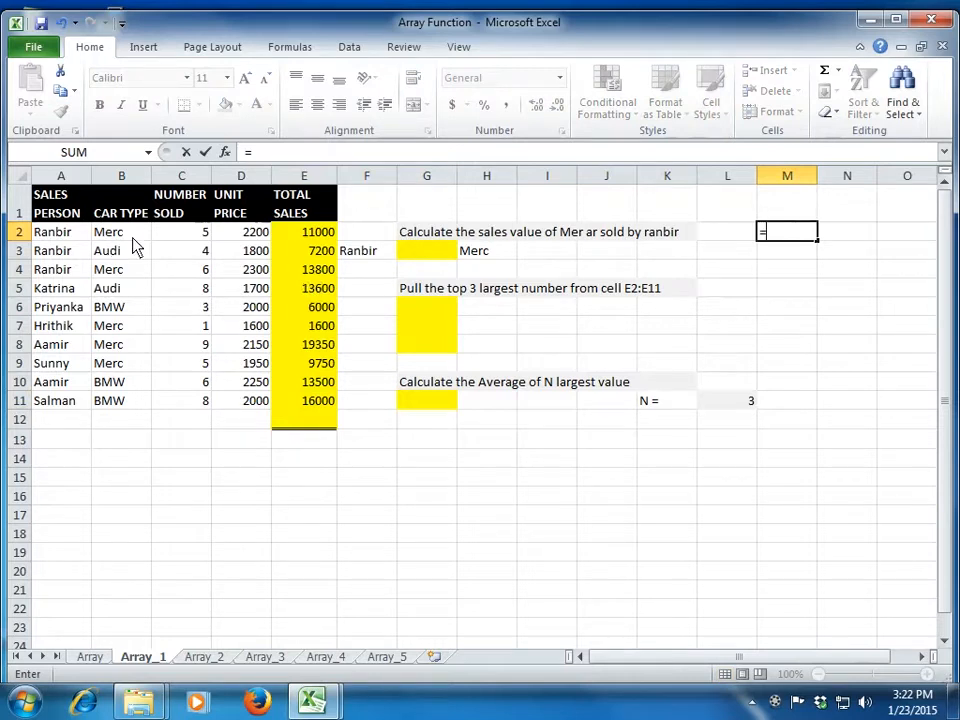
{"action": "left_click", "coordinate": [198, 238]}
{"action": "left_click_drag", "start_coordinate": [200, 250], "coordinate": [212, 407]}
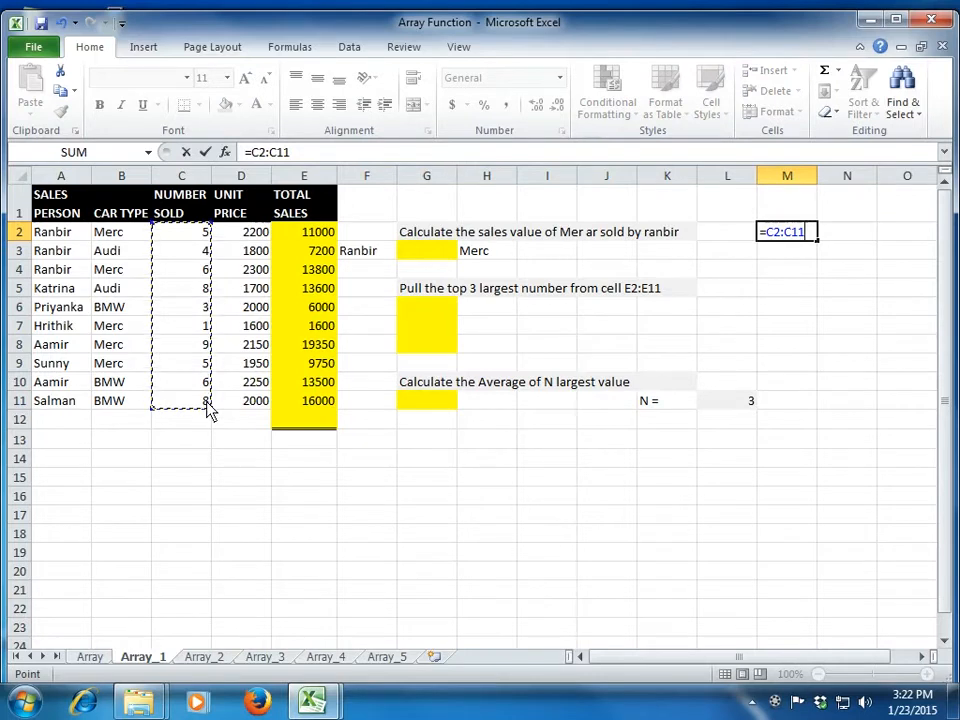
{"action": "key", "text": "ctrl+shift+Return"}
Extend the =C2:C11 array formula from M2 over the whole range M2:M11.
{"action": "key", "text": "shift+Down"}
{"action": "key", "text": "shift+Down"}
{"action": "key", "text": "shift+Down"}
{"action": "key", "text": "shift+Down"}
{"action": "key", "text": "shift+Down"}
{"action": "key", "text": "shift+Down"}
{"action": "key", "text": "shift+Down"}
{"action": "key", "text": "shift+Down"}
{"action": "key", "text": "shift+Down"}
{"action": "key", "text": "shift+Down"}
{"action": "key", "text": "shift+Down"}
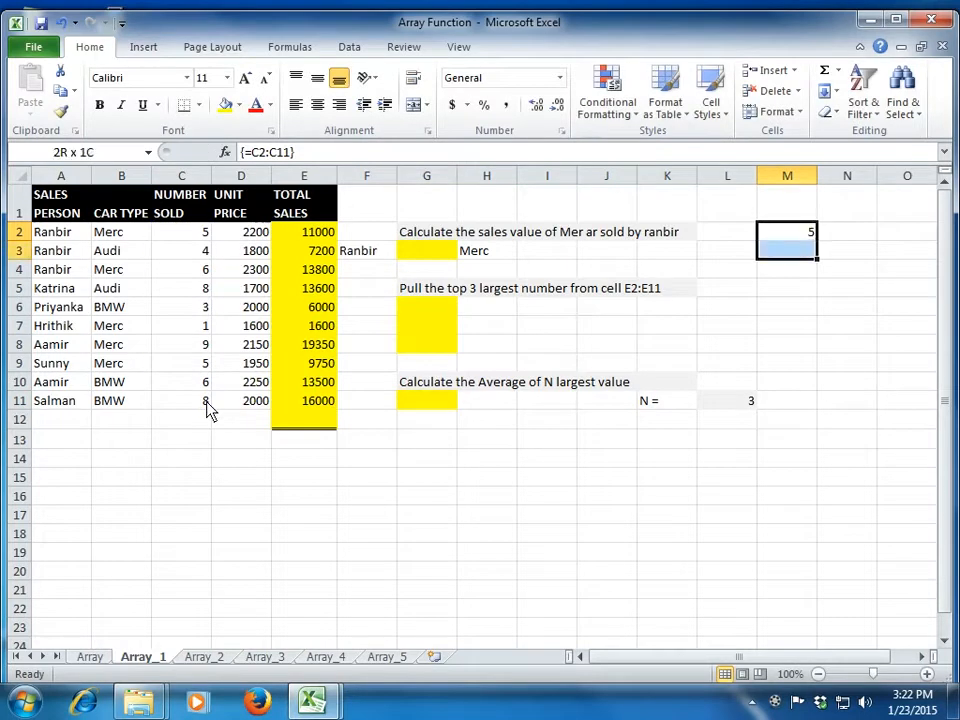
{"action": "key", "text": "shift+Up"}
{"action": "key", "text": "shift+Up"}
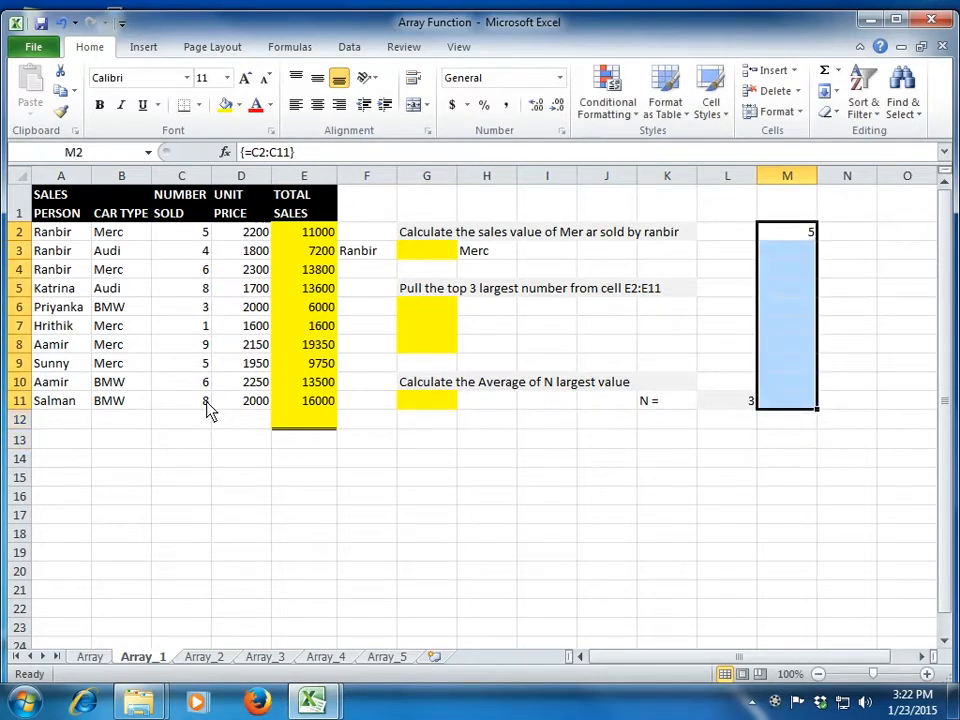
{"action": "key", "text": "F2"}
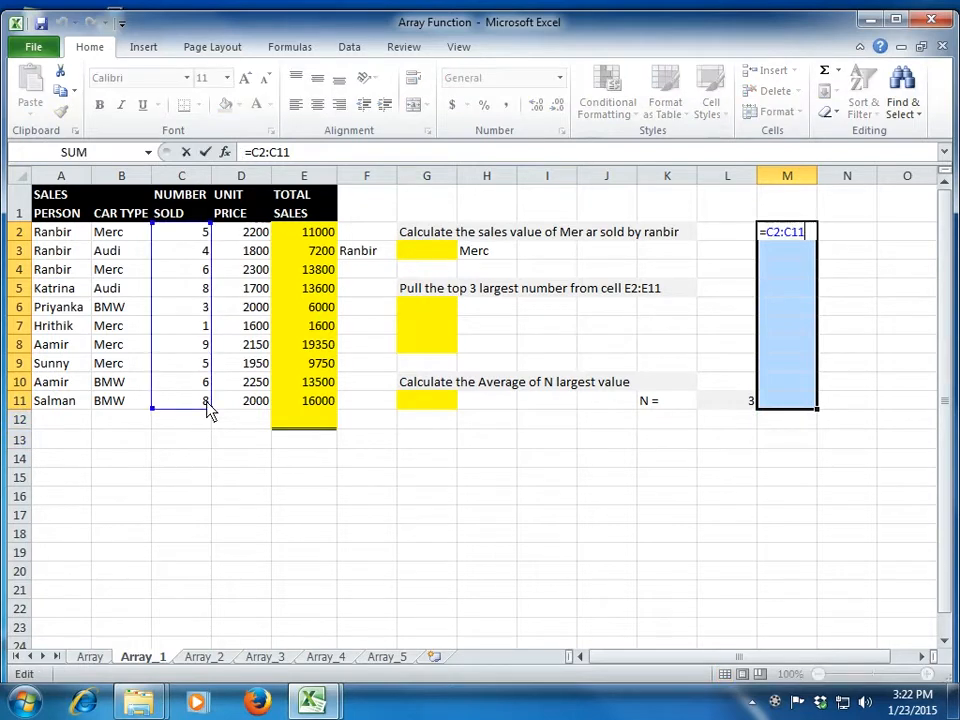
{"action": "key", "text": "ctrl+shift+Return"}
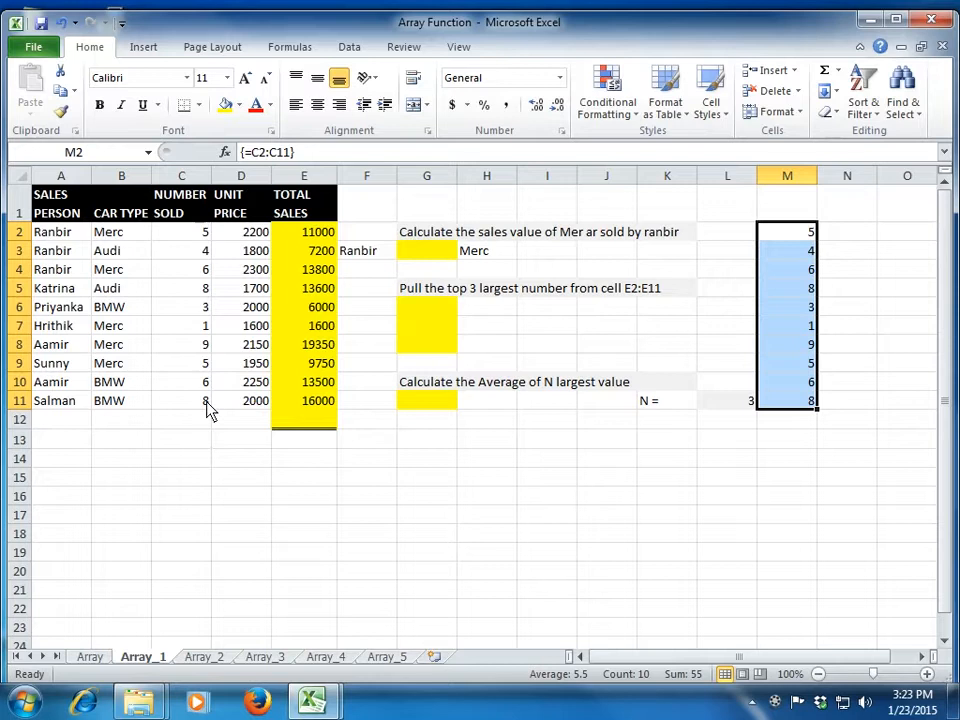
Enter =D2:D11 as an array formula in cell N2.
{"action": "key", "text": "Right"}
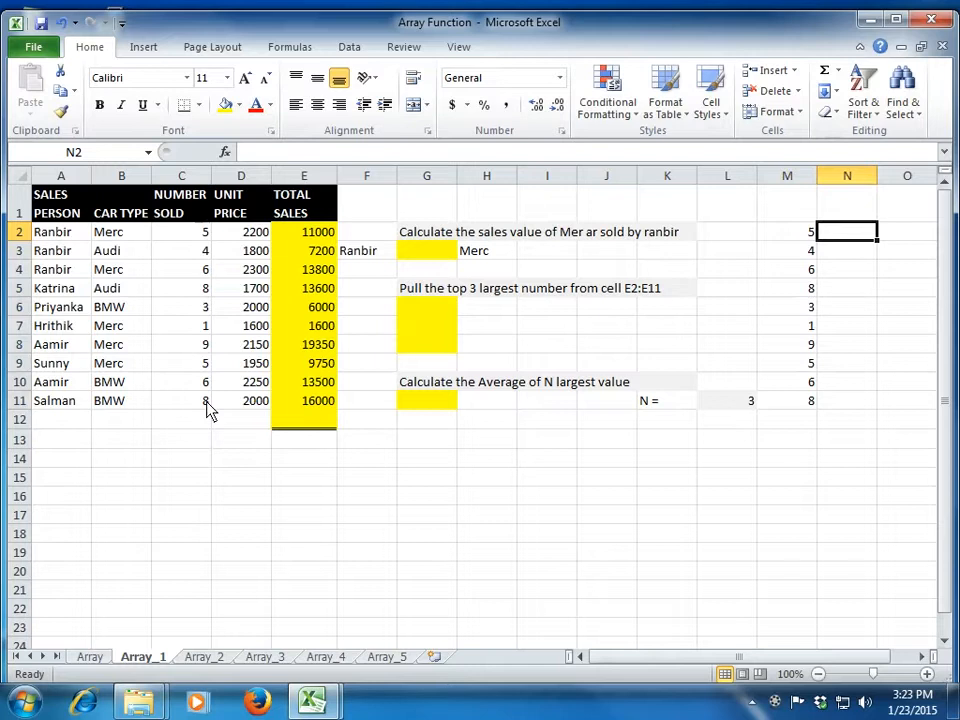
{"action": "type", "text": "="}
{"action": "key", "text": "Left"}
{"action": "key", "text": "Left"}
{"action": "key", "text": "Left"}
{"action": "key", "text": "Left"}
{"action": "key", "text": "Left"}
{"action": "key", "text": "Left"}
{"action": "key", "text": "Left"}
{"action": "key", "text": "Left"}
{"action": "key", "text": "Left"}
{"action": "key", "text": "Left"}
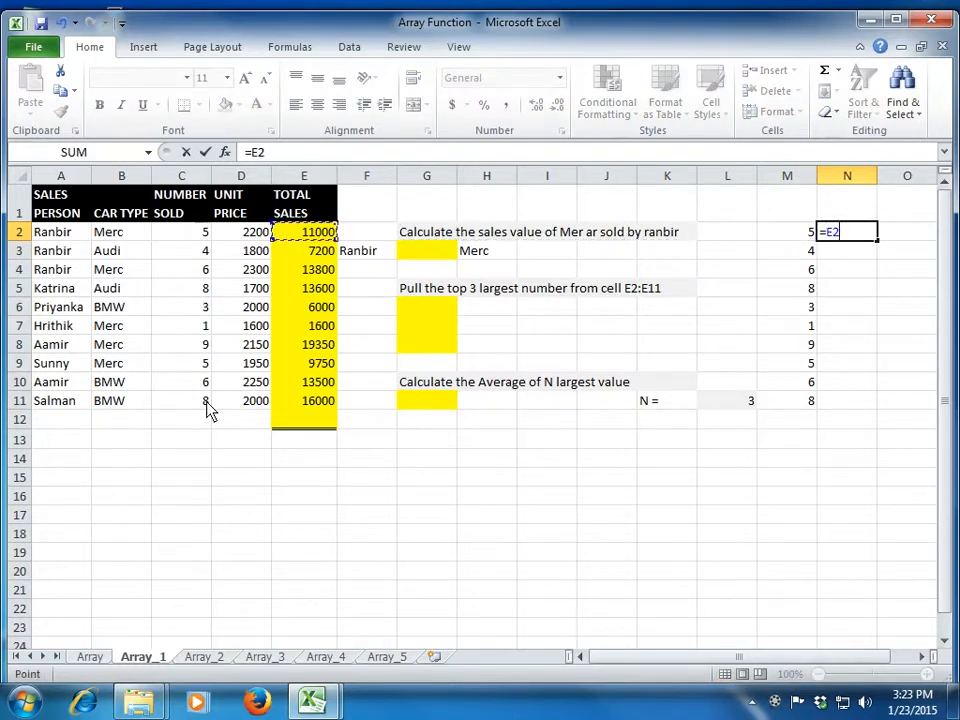
{"action": "key", "text": "shift+Down"}
{"action": "key", "text": "shift+Down"}
{"action": "key", "text": "shift+Down"}
{"action": "key", "text": "shift+Down"}
{"action": "key", "text": "shift+Down"}
{"action": "key", "text": "shift+Down"}
{"action": "key", "text": "shift+Down"}
{"action": "key", "text": "shift+Down"}
{"action": "key", "text": "shift+Down"}
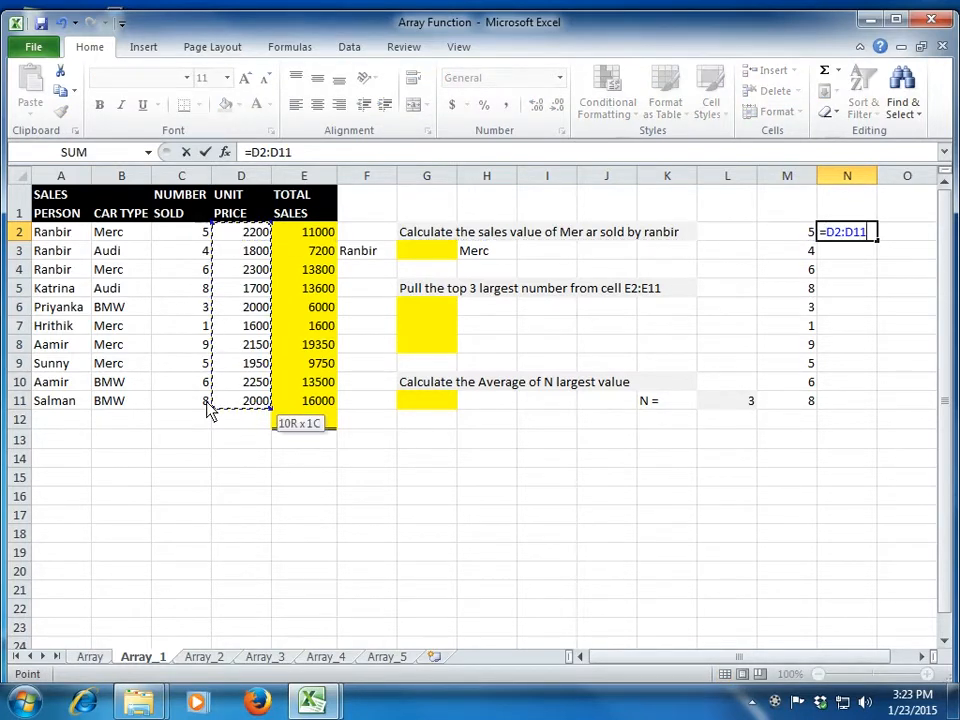
{"action": "key", "text": "ctrl+shift+Return"}
Extend the =D2:D11 array formula from N2 over the whole range N2:N11.
{"action": "key", "text": "shift+Down"}
{"action": "key", "text": "shift+Down"}
{"action": "key", "text": "shift+Down"}
{"action": "key", "text": "shift+Down"}
{"action": "key", "text": "shift+Down"}
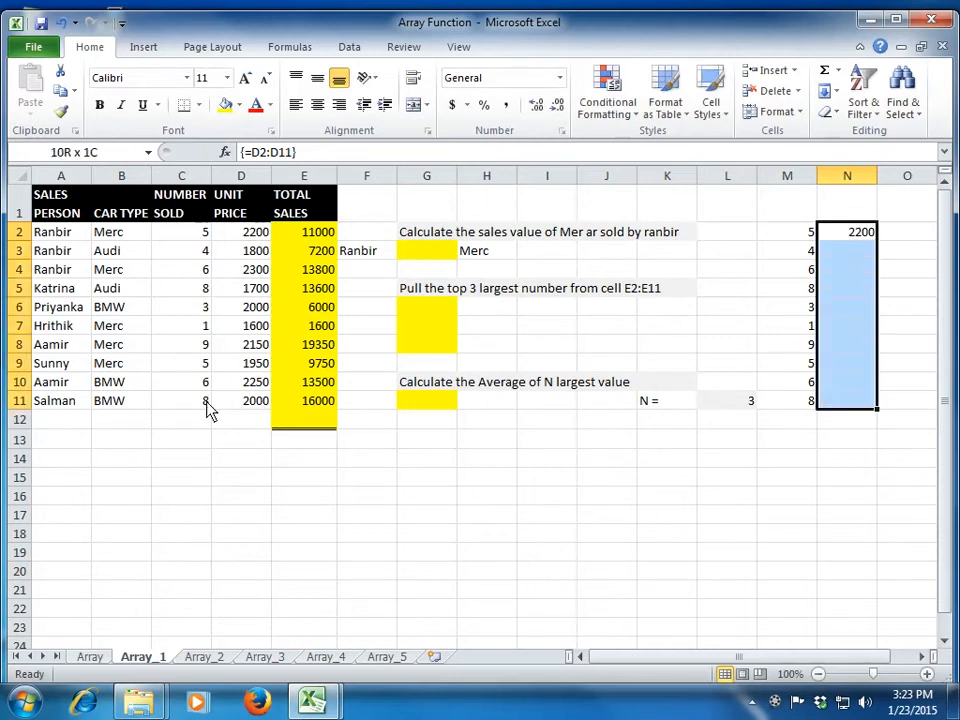
{"action": "key", "text": "F2"}
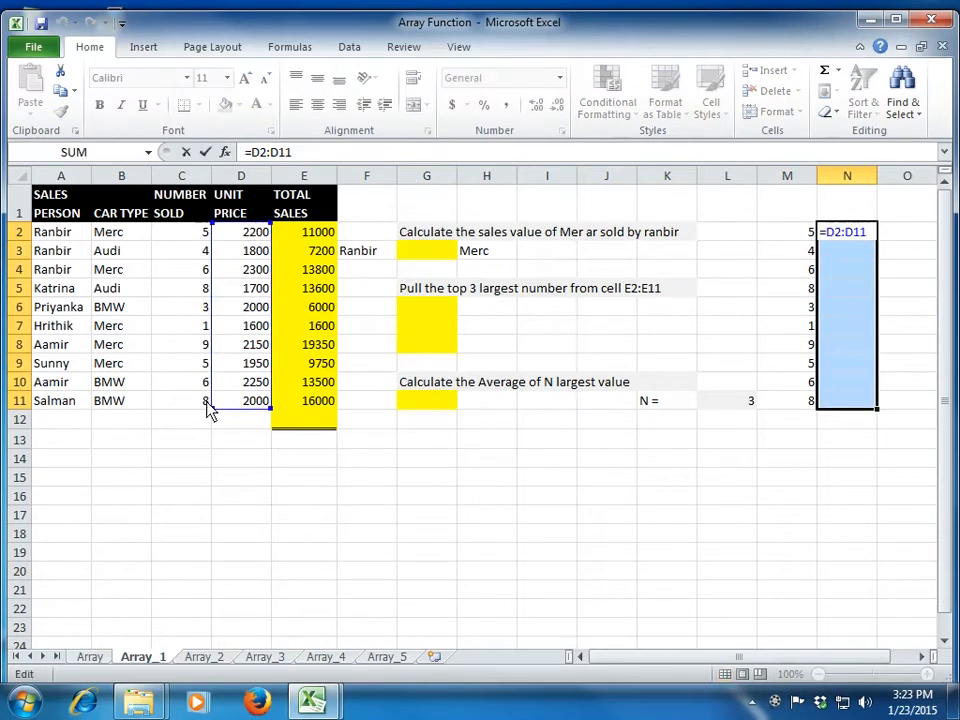
{"action": "key", "text": "ctrl+shift+Return"}
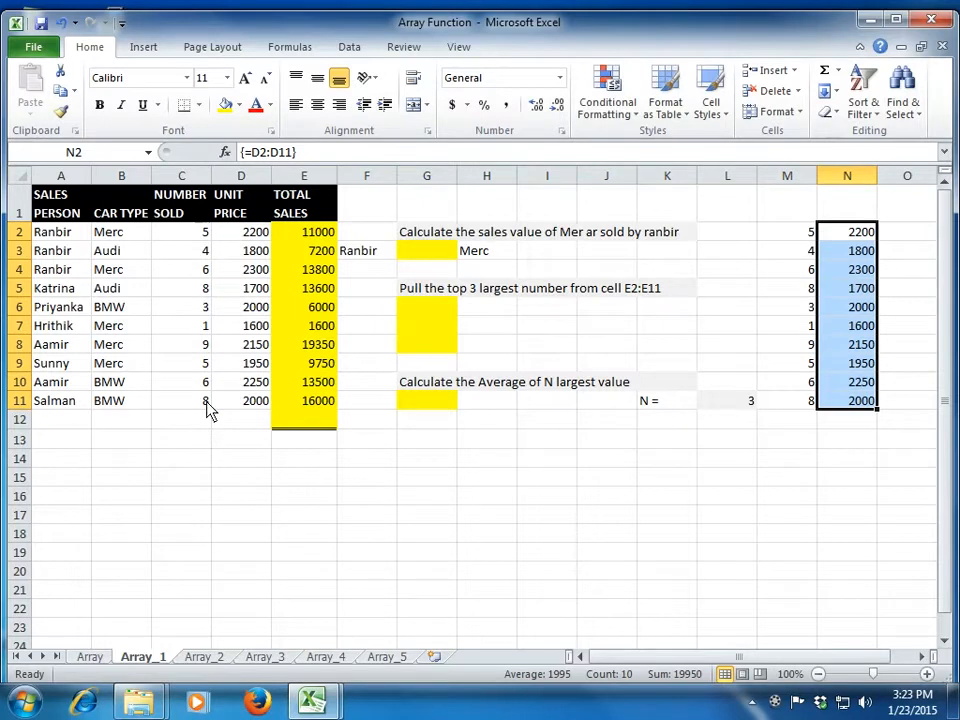
Compare the paired values in columns M and N row by row with the Total Sales array formula in E2:E11.
{"action": "key", "text": "Right"}
{"action": "key", "text": "Left"}
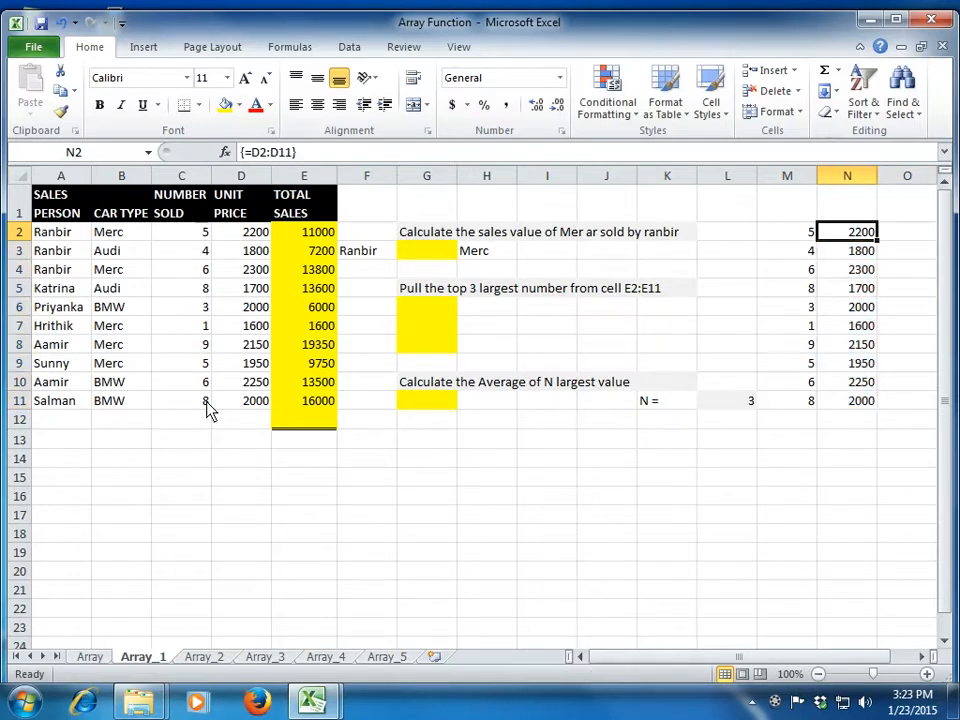
{"action": "key", "text": "Left"}
{"action": "key", "text": "Right"}
{"action": "key", "text": "Left"}
{"action": "key", "text": "ctrl+Left"}
{"action": "key", "text": "ctrl+Left"}
{"action": "key", "text": "Right"}
{"action": "key", "text": "Right"}
{"action": "key", "text": "Right"}
{"action": "key", "text": "Right"}
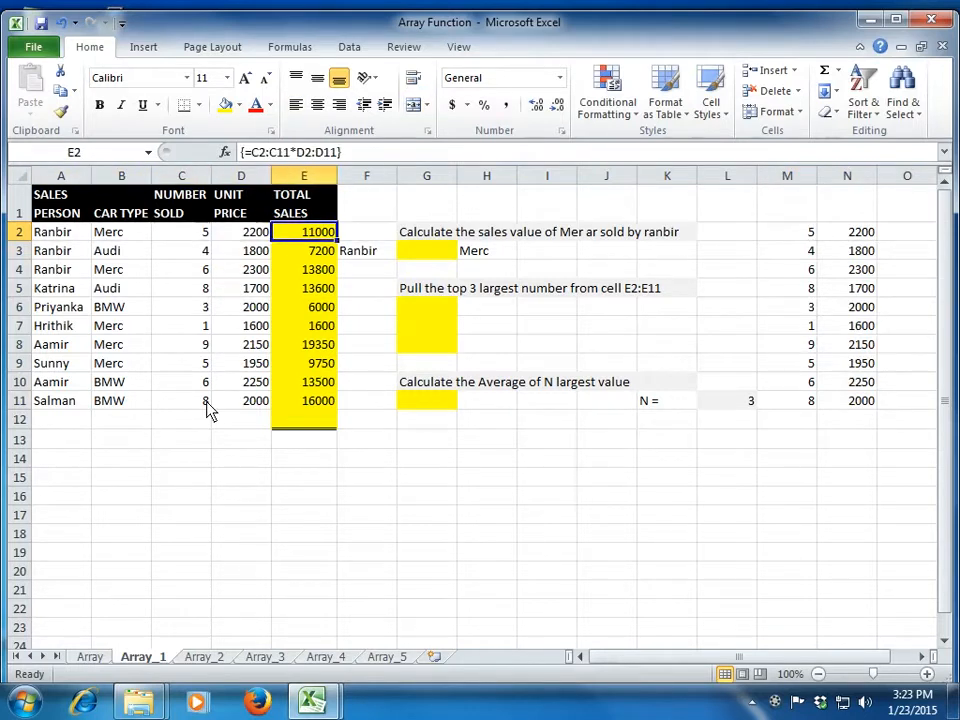
{"action": "left_click", "coordinate": [810, 236]}
{"action": "left_click", "coordinate": [857, 238]}
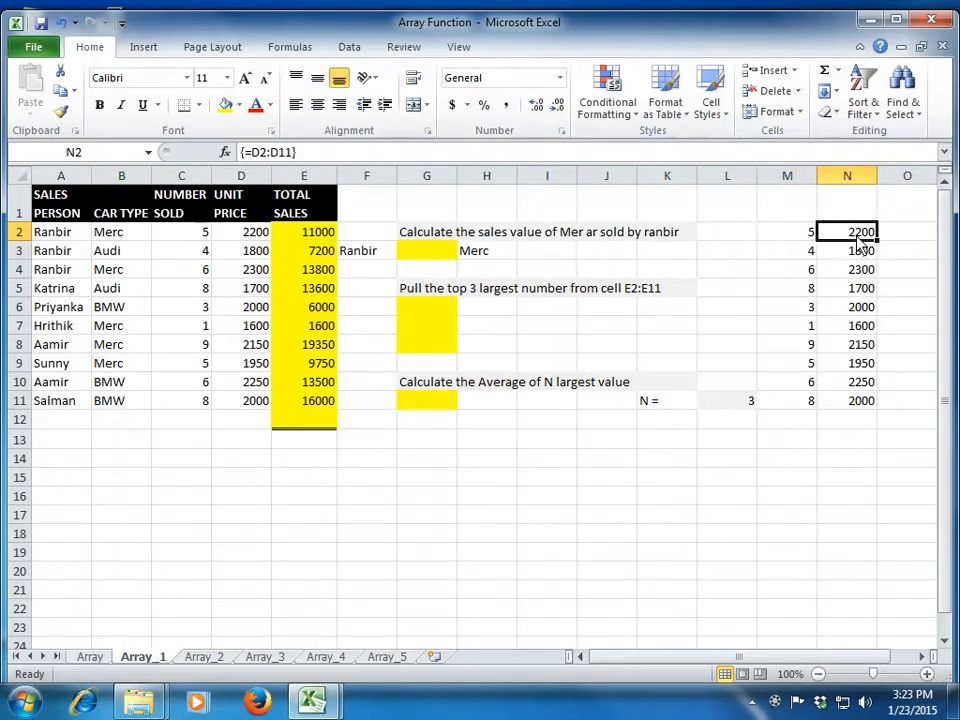
{"action": "left_click", "coordinate": [810, 252]}
{"action": "left_click", "coordinate": [852, 256]}
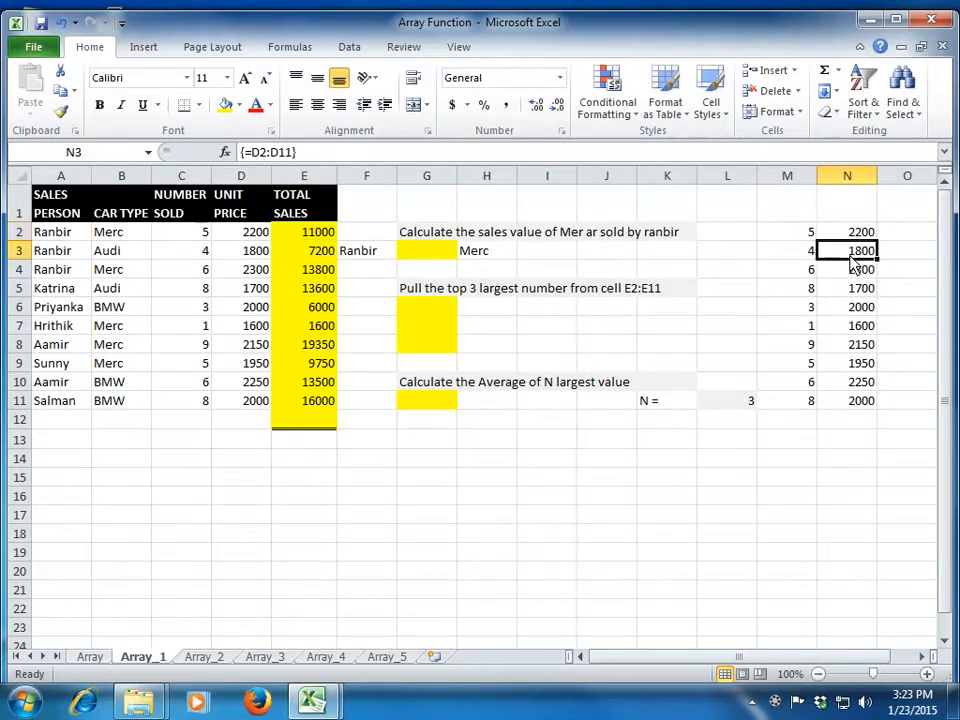
{"action": "left_click_drag", "start_coordinate": [323, 238], "coordinate": [318, 401]}
Clear both helper arrays in M2:N11 and return to cell E2.
{"action": "left_click_drag", "start_coordinate": [795, 232], "coordinate": [876, 403]}
{"action": "key", "text": "Delete"}
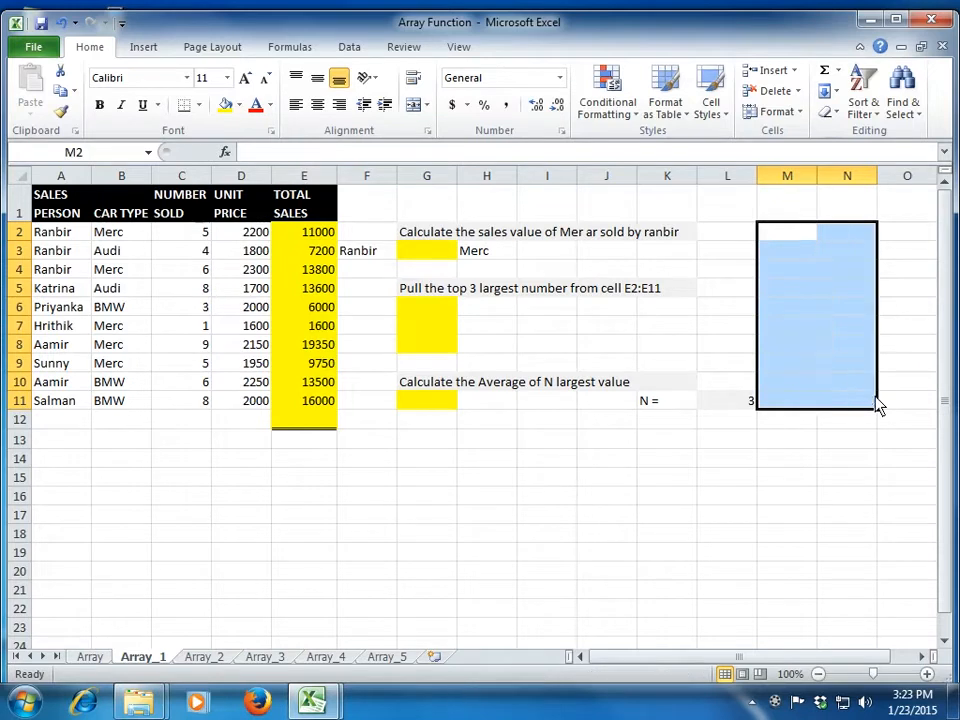
{"action": "key", "text": "ctrl+Left"}
{"action": "key", "text": "ctrl+Left"}
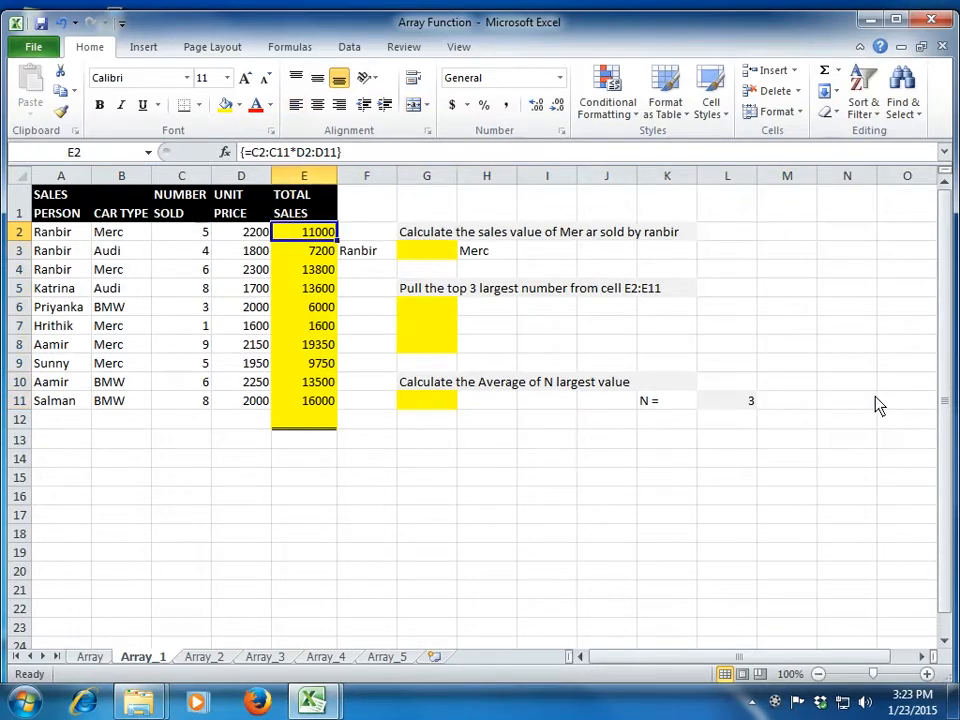
Clear the entire Total Sales array in E2:E11.
{"action": "key", "text": "ctrl+Down"}
{"action": "key", "text": "Down"}
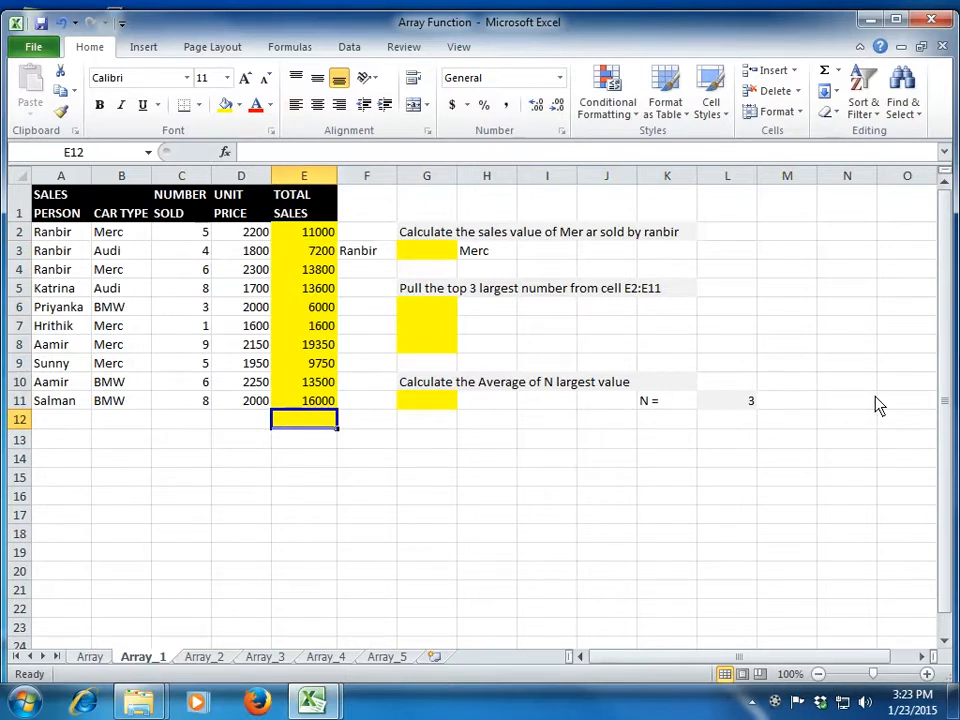
{"action": "key", "text": "Up"}
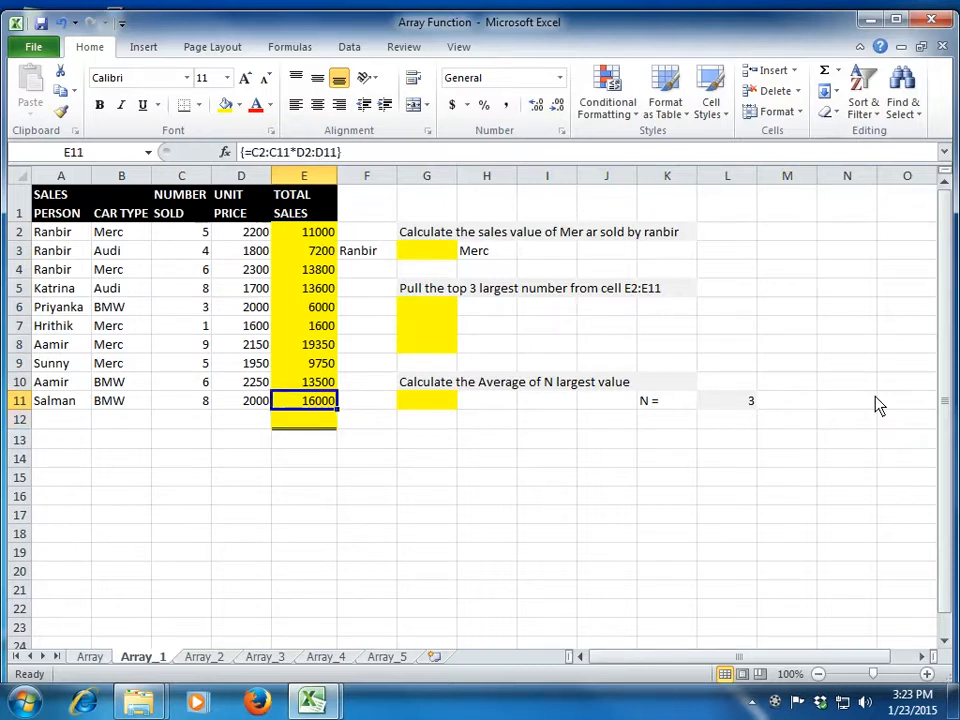
{"action": "key", "text": "ctrl+shift+Up"}
{"action": "key", "text": "Delete"}
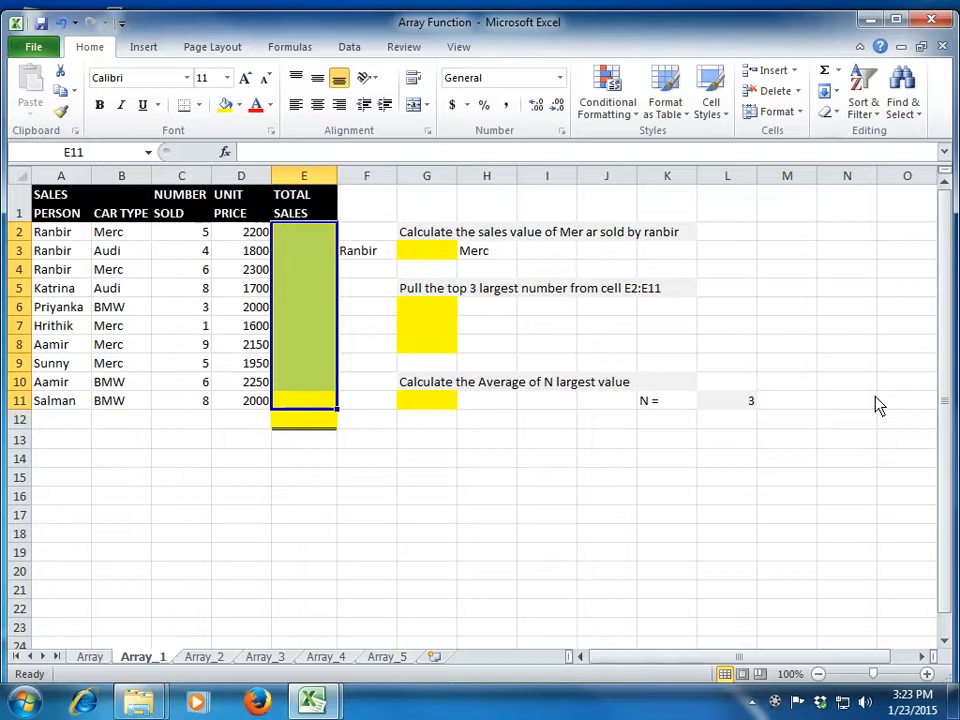
Write the formula =sum(C2:C11*D2:D11) in cell E12, leaving it open for editing.
{"action": "key", "text": "Down"}
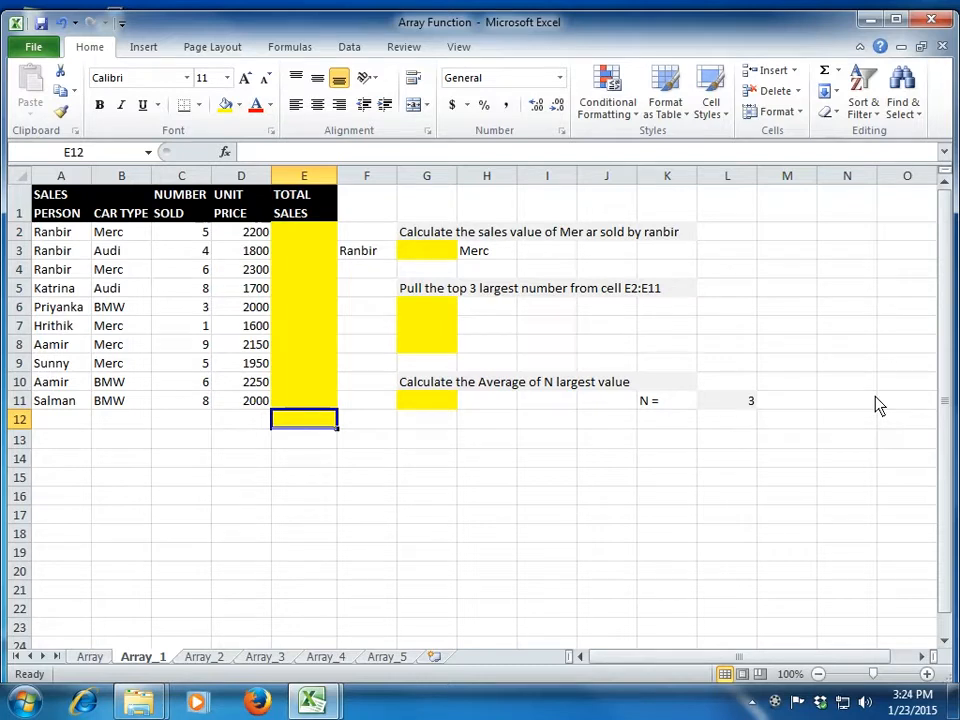
{"action": "type", "text": "=sum"}
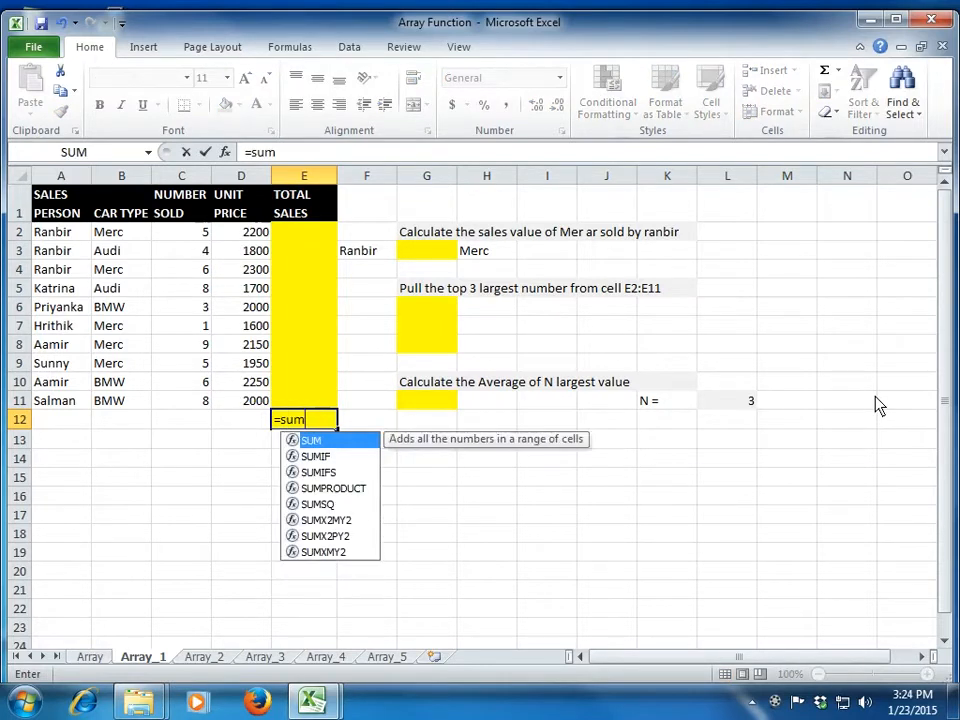
{"action": "type", "text": "("}
{"action": "key", "text": "Up"}
{"action": "key", "text": "Left"}
{"action": "key", "text": "Left"}
{"action": "key", "text": "ctrl+shift+Up"}
{"action": "key", "text": "shift+Down"}
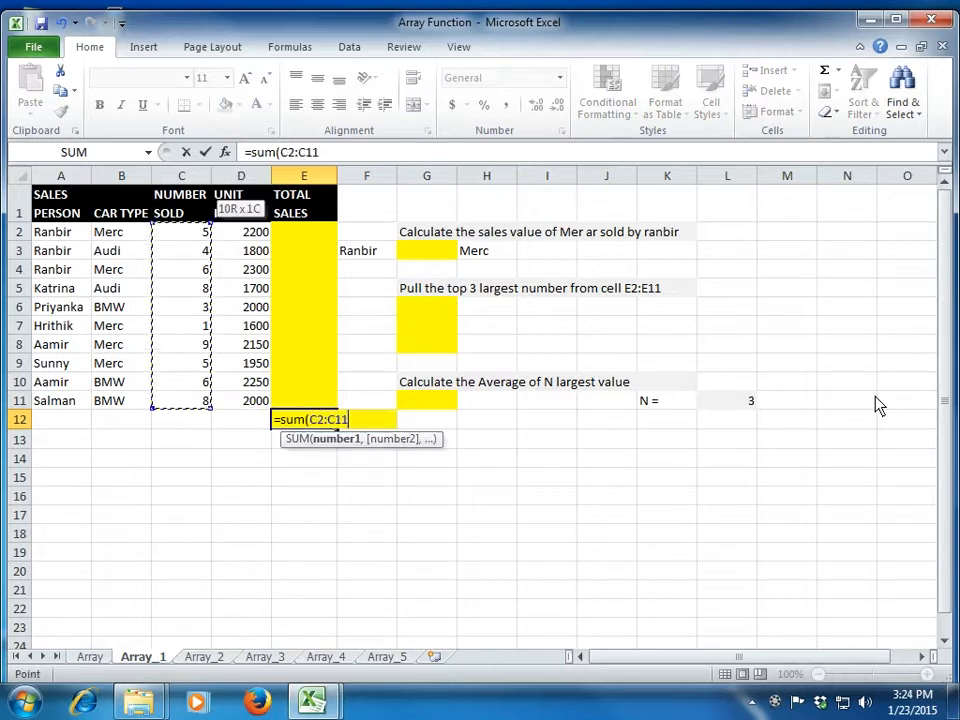
{"action": "type", "text": "*"}
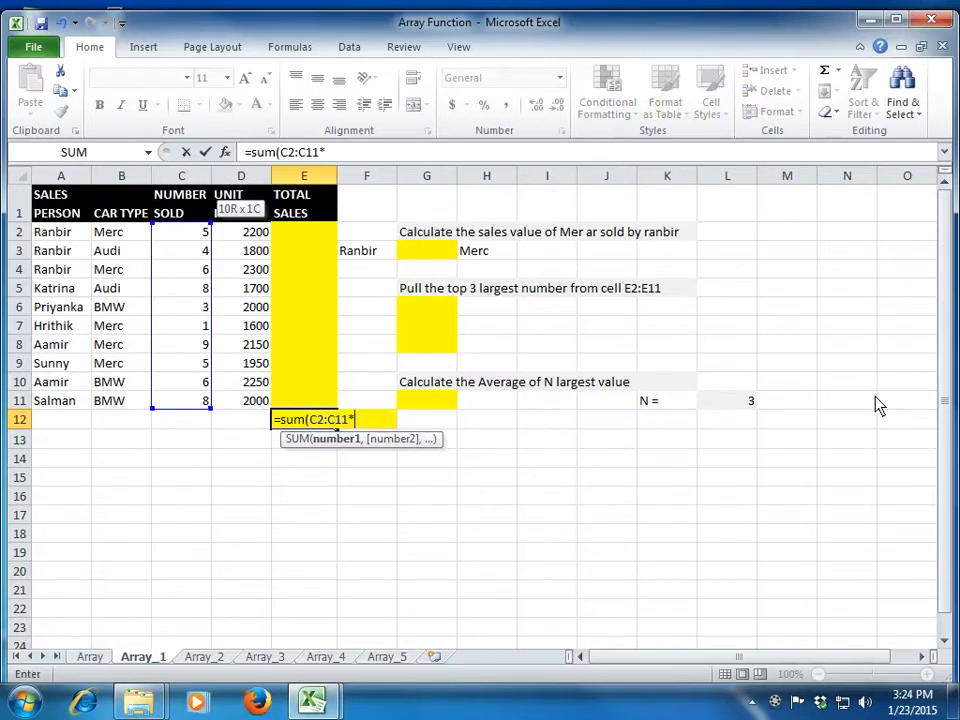
{"action": "key", "text": "Left"}
{"action": "key", "text": "Up"}
{"action": "key", "text": "ctrl+shift+Up"}
{"action": "key", "text": "shift+Down"}
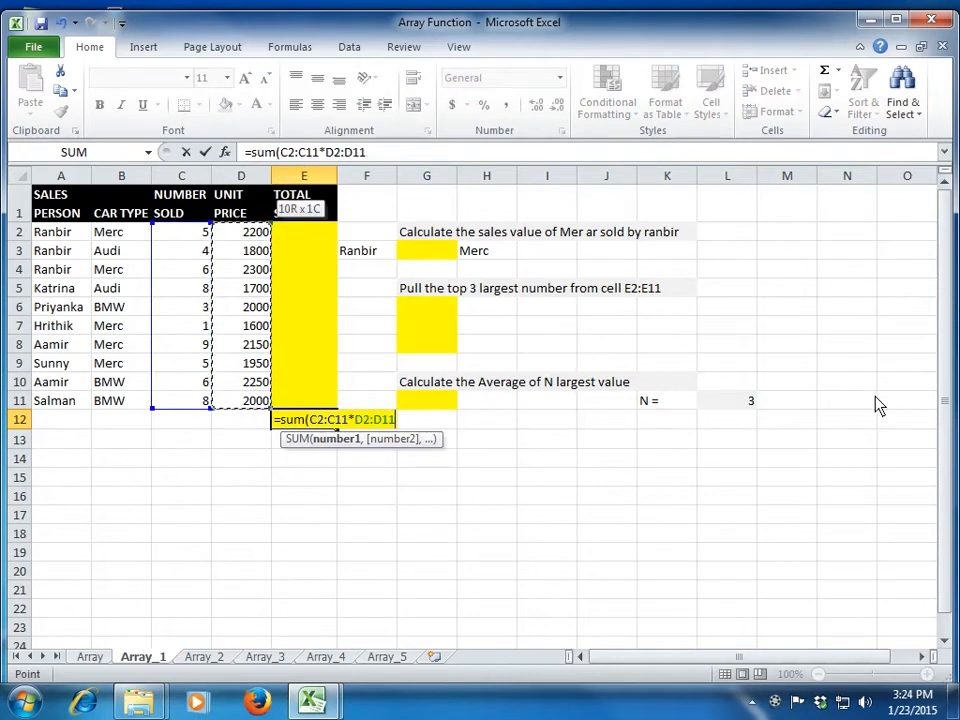
{"action": "type", "text": ")"}
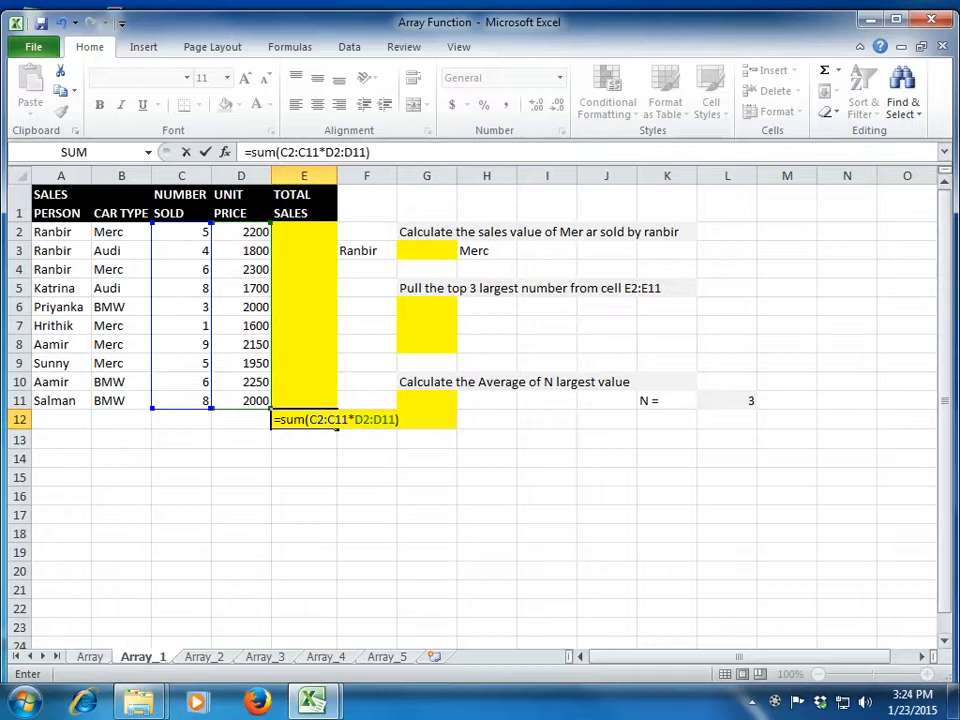
Put each range in its own parentheses and enter =sum((C2:C11)*(D2:D11)) as an array formula in E12.
{"action": "left_click", "coordinate": [318, 154]}
{"action": "type", "text": ")"}
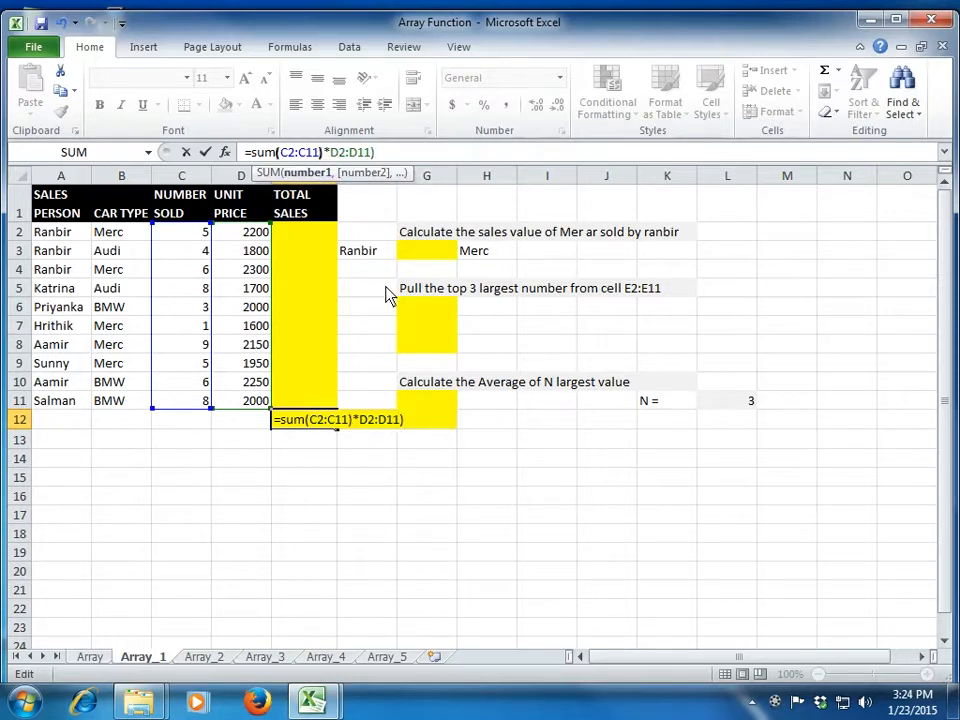
{"action": "key", "text": "Right"}
{"action": "type", "text": "("}
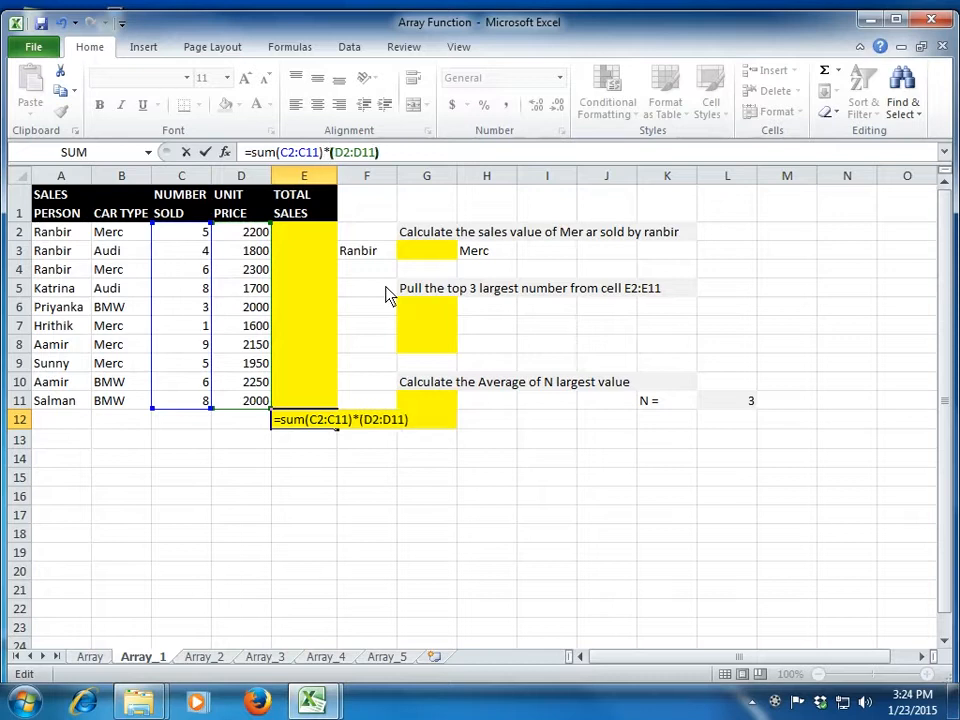
{"action": "left_click", "coordinate": [280, 154]}
{"action": "type", "text": "("}
{"action": "key", "text": "End"}
{"action": "type", "text": ")"}
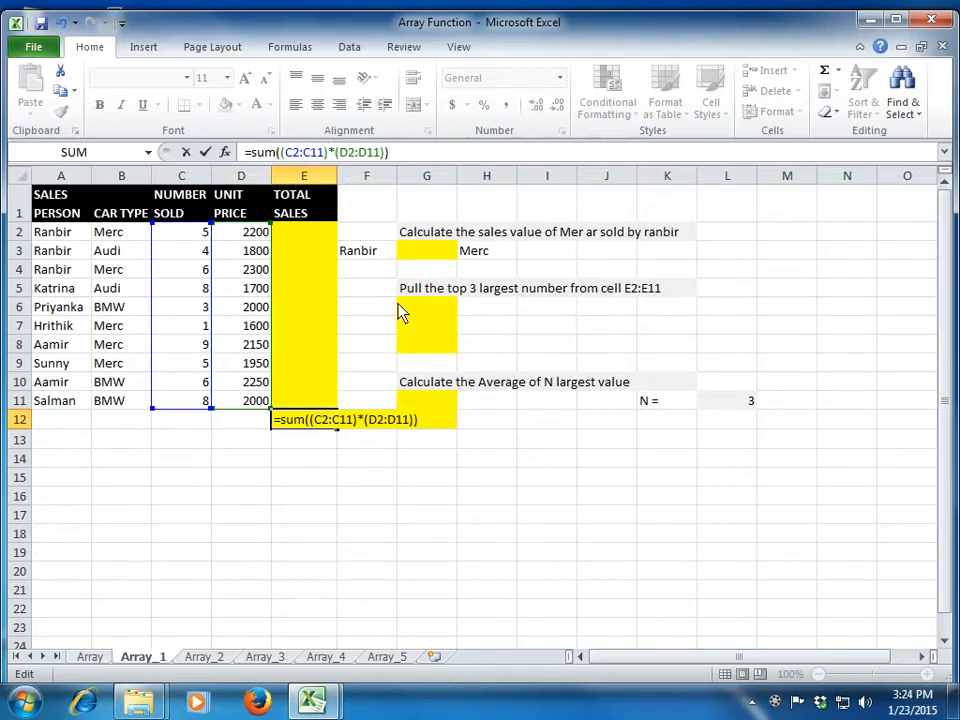
{"action": "key", "text": "ctrl+shift+Return"}
{"action": "key", "text": "Down"}
{"action": "key", "text": "Up"}
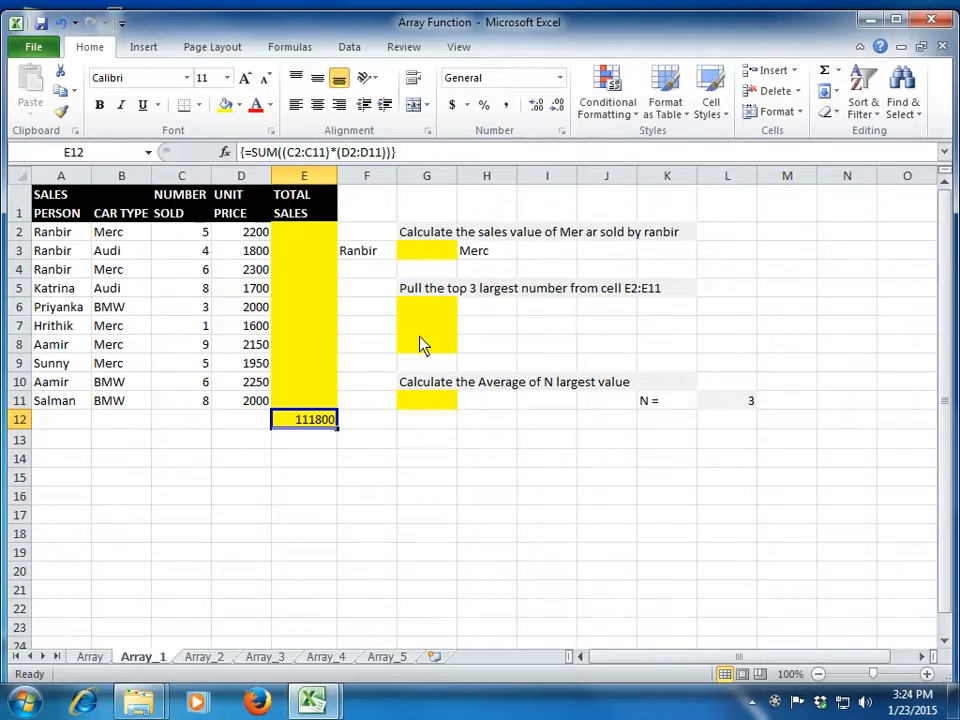
{"action": "key", "text": "Up"}
{"action": "key", "text": "Left"}
{"action": "key", "text": "Left"}
{"action": "key", "text": "Right"}
{"action": "key", "text": "Up"}
{"action": "key", "text": "Up"}
{"action": "key", "text": "Left"}
{"action": "key", "text": "Right"}
{"action": "key", "text": "Right"}
{"action": "key", "text": "Up"}
{"action": "key", "text": "Up"}
{"action": "key", "text": "Up"}
{"action": "key", "text": "Up"}
{"action": "key", "text": "Up"}
{"action": "key", "text": "Up"}
{"action": "key", "text": "Up"}
{"action": "key", "text": "Down"}
{"action": "key", "text": "Down"}
{"action": "key", "text": "Down"}
{"action": "key", "text": "Down"}
{"action": "key", "text": "Down"}
{"action": "key", "text": "Down"}
{"action": "key", "text": "Down"}
Write the formula =C2:C11*D2:D11 in helper cell M2, leaving it open for editing.
{"action": "key", "text": "Right"}
{"action": "key", "text": "Right"}
{"action": "key", "text": "Right"}
{"action": "key", "text": "Right"}
{"action": "key", "text": "Right"}
{"action": "key", "text": "Right"}
{"action": "key", "text": "Right"}
{"action": "key", "text": "Right"}
{"action": "key", "text": "Up"}
{"action": "key", "text": "Up"}
{"action": "key", "text": "Up"}
{"action": "key", "text": "Up"}
{"action": "key", "text": "Up"}
{"action": "key", "text": "Up"}
{"action": "key", "text": "Up"}
{"action": "type", "text": "="}
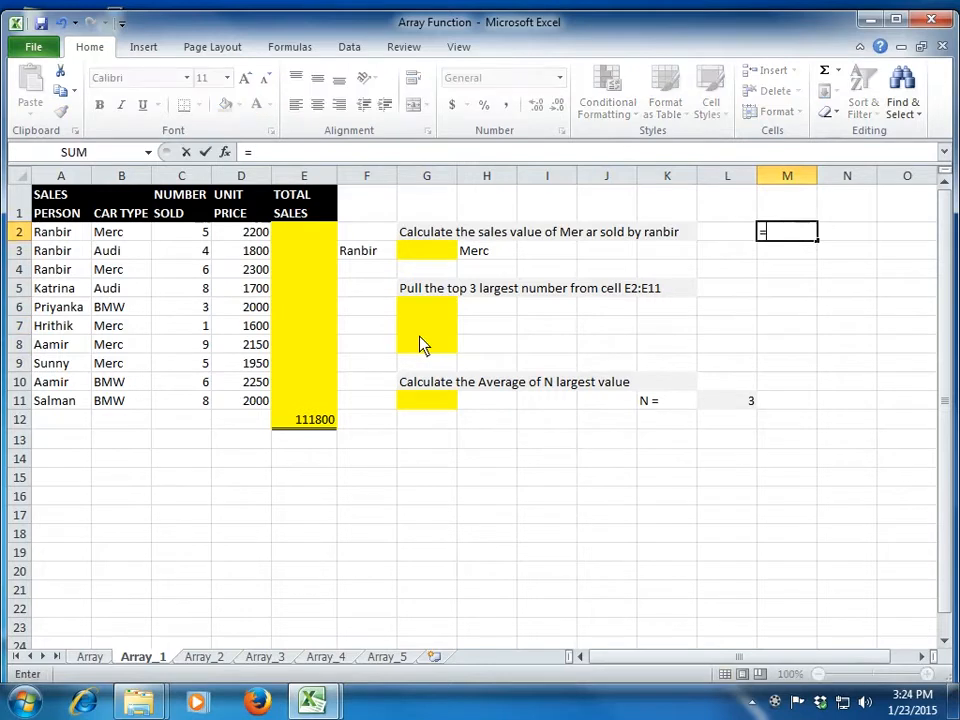
{"action": "key", "text": "Left"}
{"action": "key", "text": "Left"}
{"action": "key", "text": "Left"}
{"action": "key", "text": "Left"}
{"action": "key", "text": "Left"}
{"action": "key", "text": "Left"}
{"action": "key", "text": "Left"}
{"action": "key", "text": "Left"}
{"action": "key", "text": "Left"}
{"action": "key", "text": "Left"}
{"action": "key", "text": "ctrl+shift+Down"}
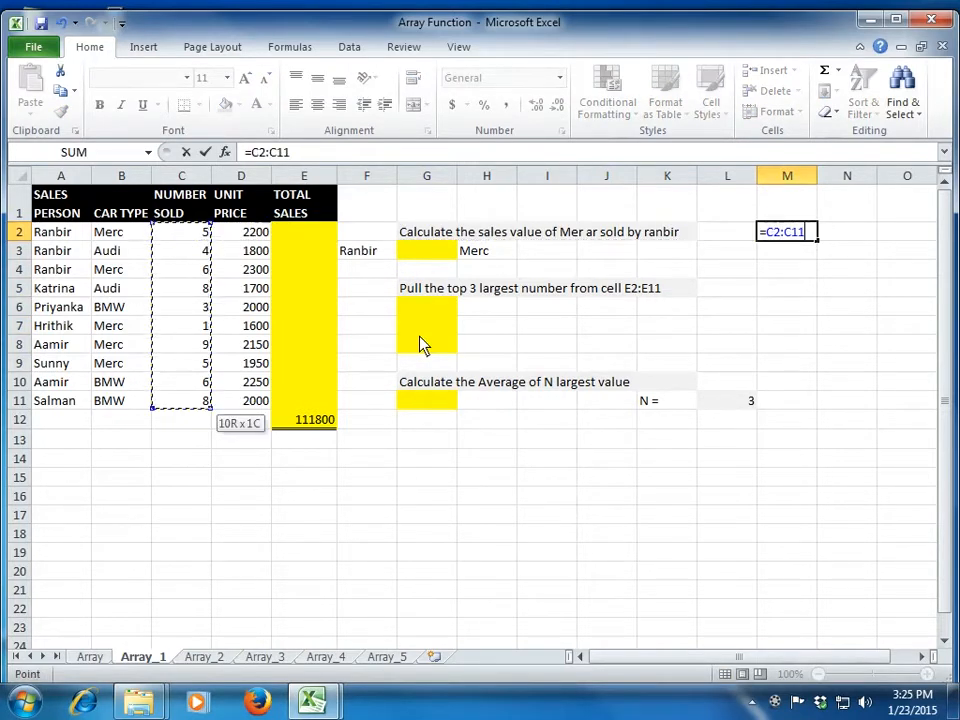
{"action": "type", "text": "*"}
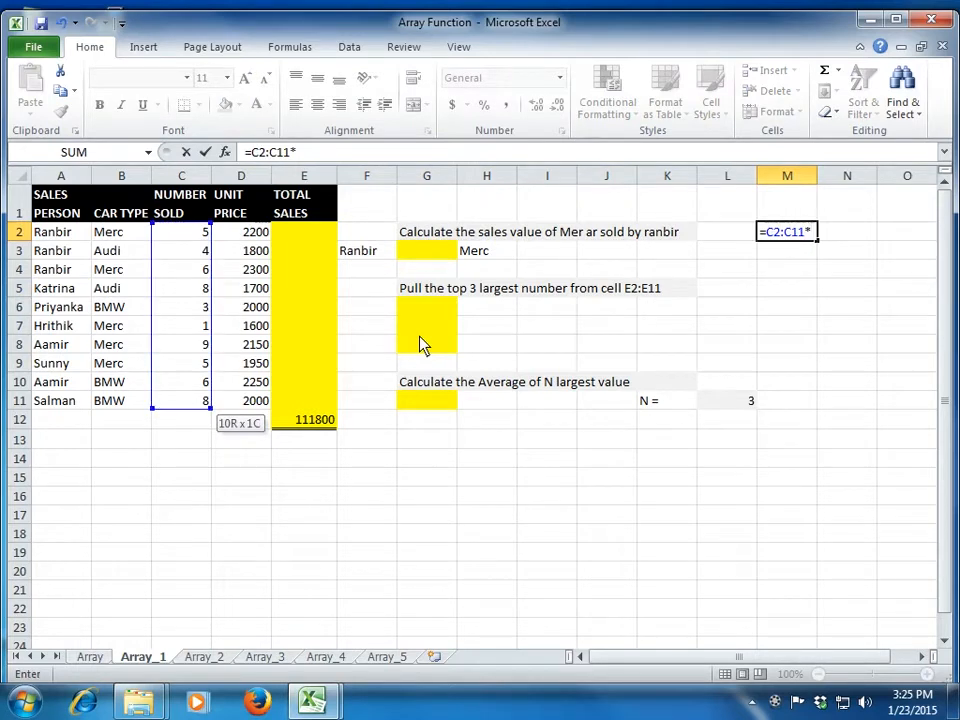
{"action": "key", "text": "Left"}
{"action": "key", "text": "Left"}
{"action": "key", "text": "Left"}
{"action": "key", "text": "Left"}
{"action": "key", "text": "Left"}
{"action": "key", "text": "Left"}
{"action": "key", "text": "Left"}
{"action": "key", "text": "Left"}
{"action": "key", "text": "Left"}
{"action": "key", "text": "ctrl+shift+Down"}
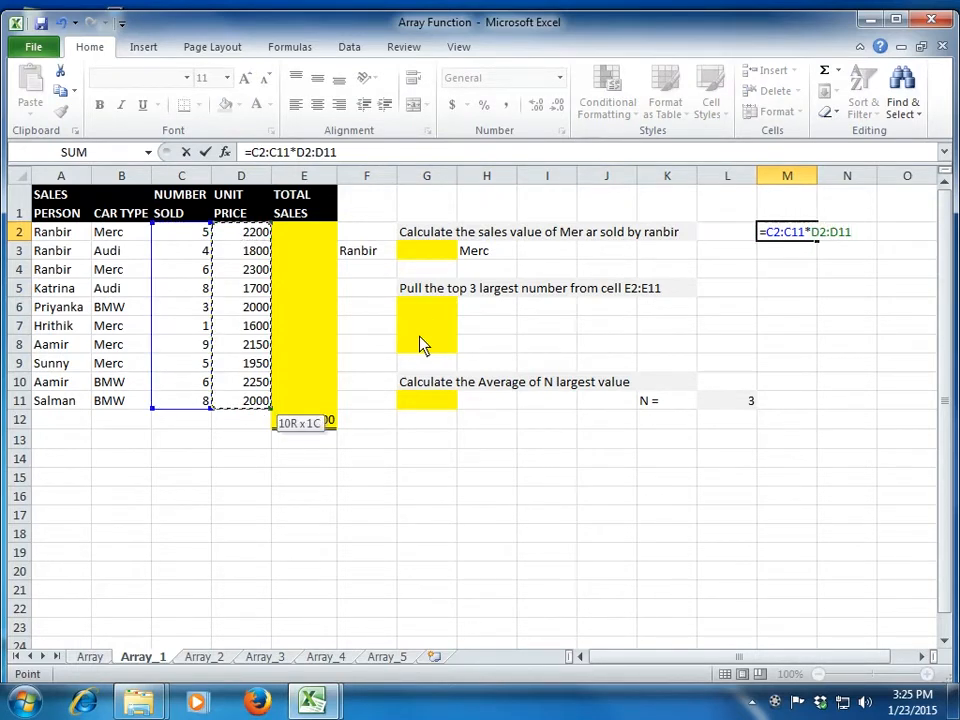
Put each range in its own parentheses and enter =(C2:C11)*(D2:D11) as an array formula in M2.
{"action": "left_click", "coordinate": [290, 155]}
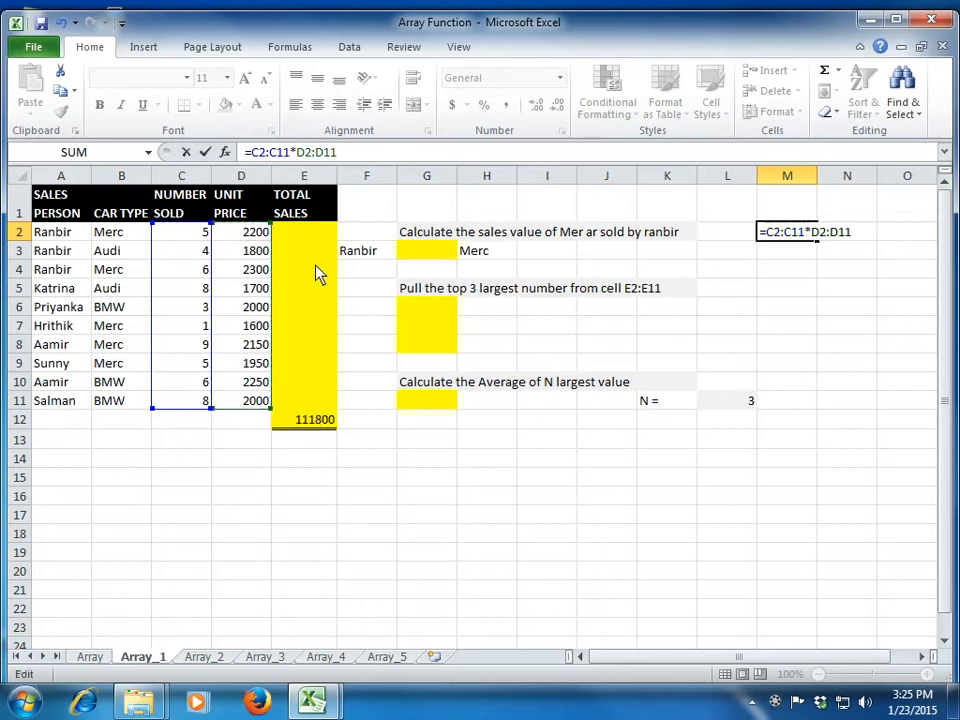
{"action": "type", "text": ")"}
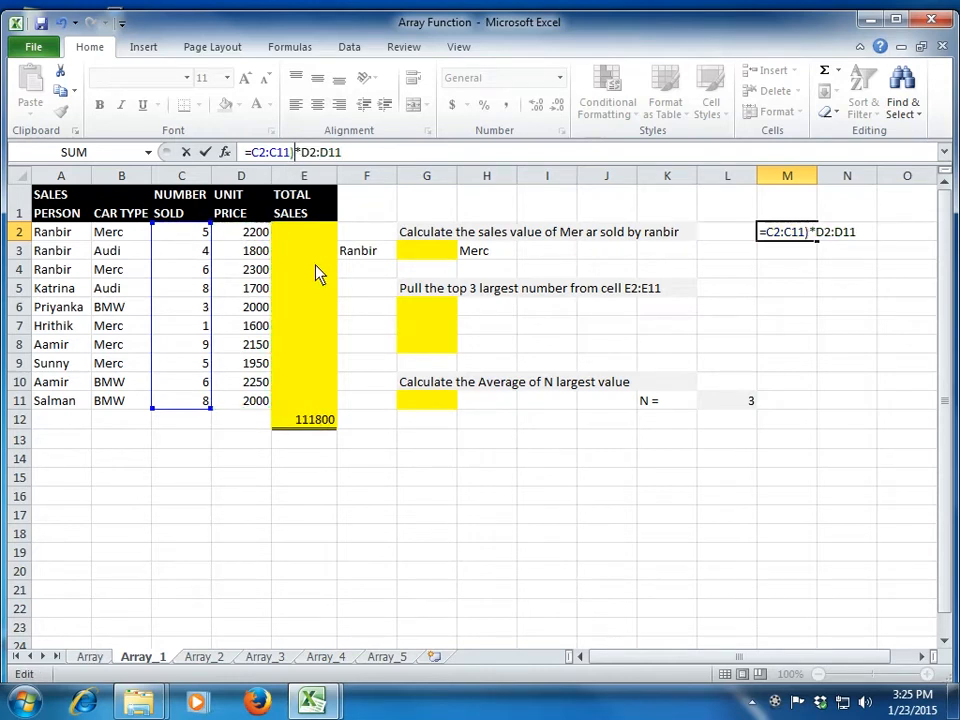
{"action": "left_click", "coordinate": [253, 155]}
{"action": "type", "text": "("}
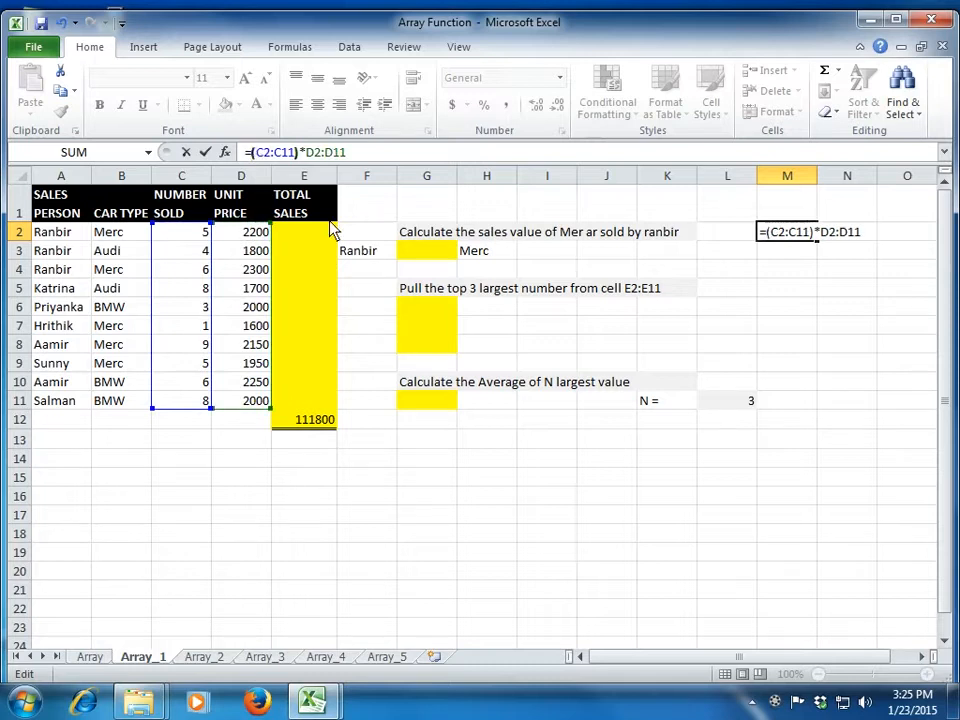
{"action": "left_click", "coordinate": [313, 152]}
{"action": "type", "text": "("}
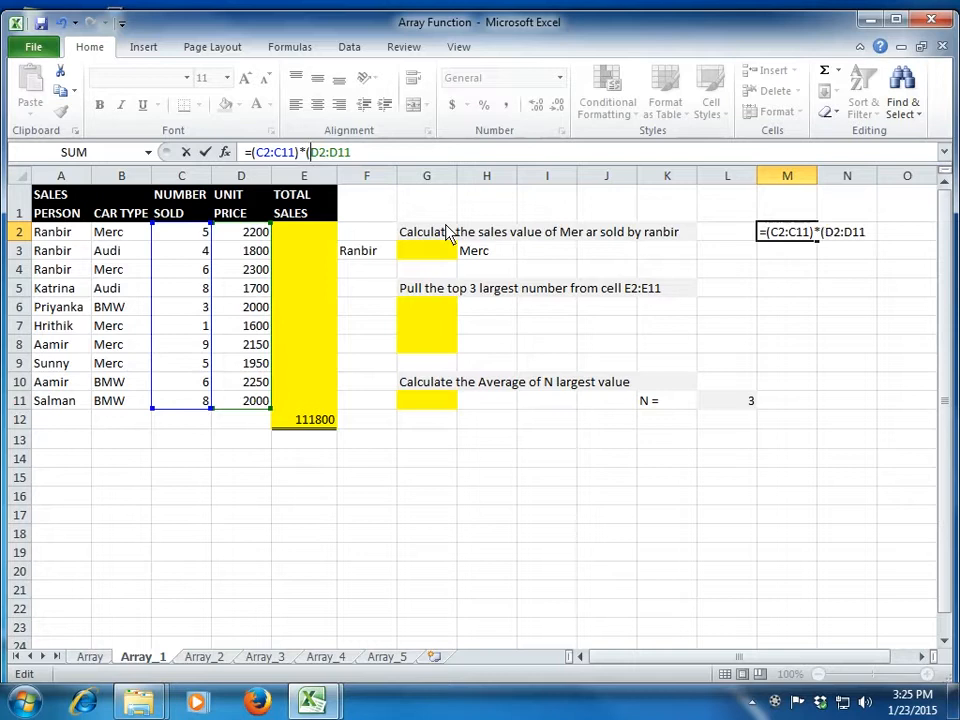
{"action": "key", "text": "End"}
{"action": "type", "text": ")"}
{"action": "key", "text": "ctrl+shift+Return"}
Extend the M2 array formula over the range M2:M11 as one multi-cell array.
{"action": "key", "text": "shift+Down"}
{"action": "key", "text": "shift+Down"}
{"action": "key", "text": "shift+Down"}
{"action": "key", "text": "shift+Down"}
{"action": "key", "text": "shift+Down"}
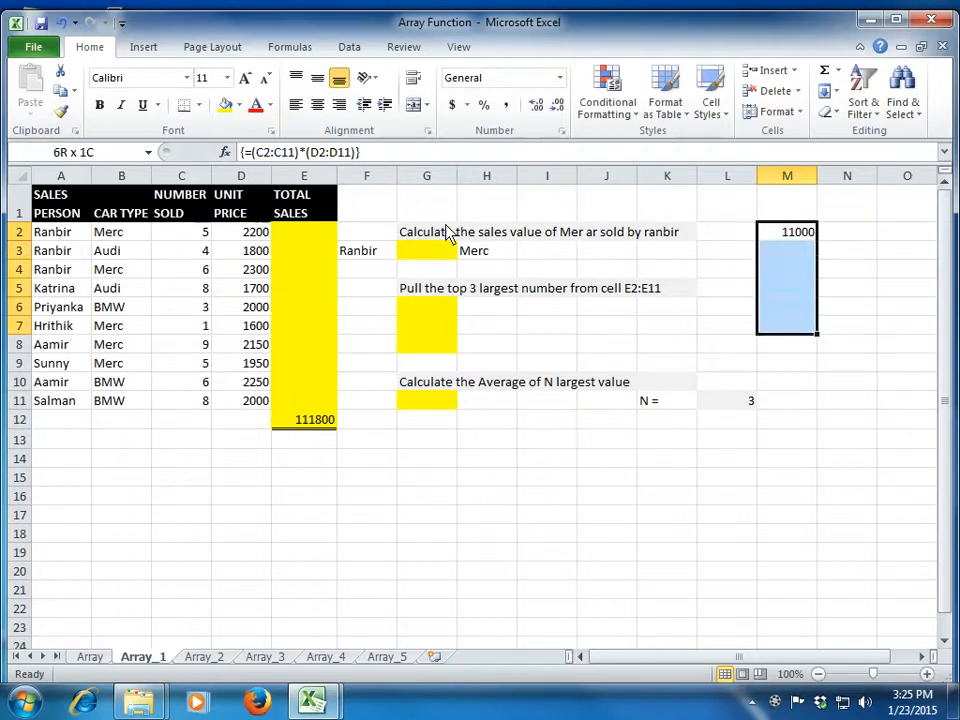
{"action": "key", "text": "shift+Down"}
{"action": "key", "text": "shift+Down"}
{"action": "key", "text": "shift+Down"}
{"action": "key", "text": "shift+Down"}
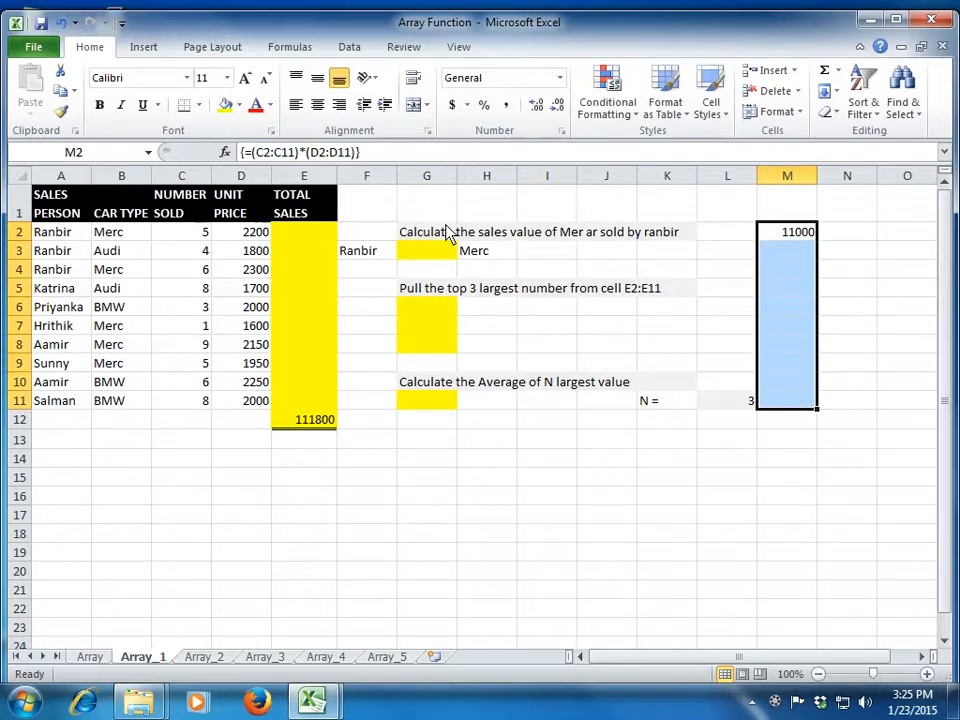
{"action": "key", "text": "F2"}
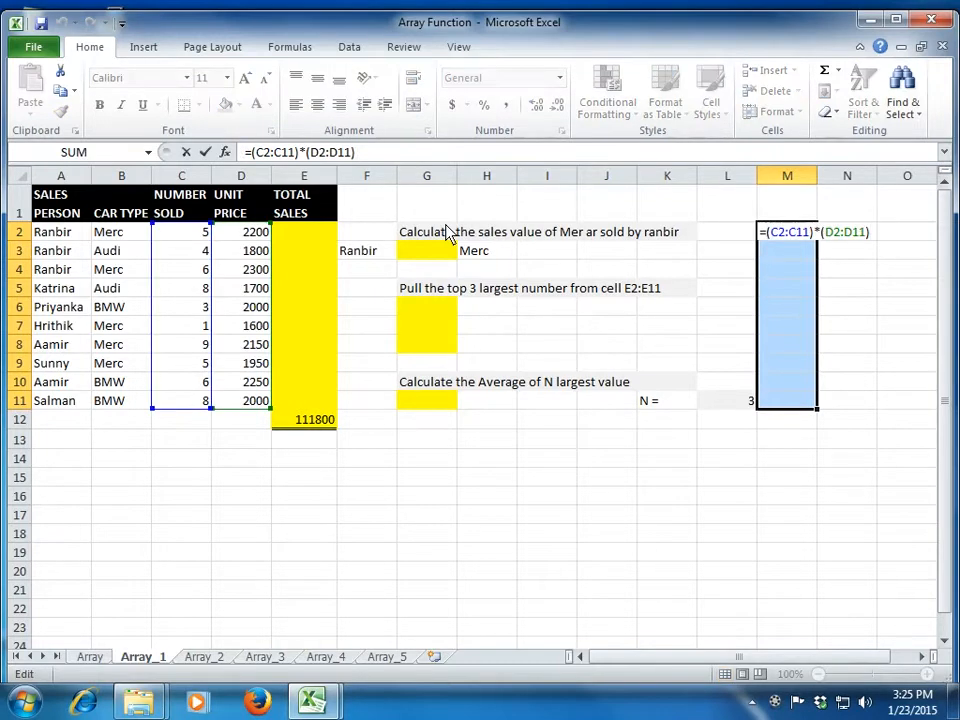
{"action": "key", "text": "ctrl+shift+Return"}
Examine the row-by-row products in column M and the grand total formula in E12.
{"action": "key", "text": "Down"}
{"action": "key", "text": "Down"}
{"action": "key", "text": "Down"}
{"action": "key", "text": "Down"}
{"action": "key", "text": "Down"}
{"action": "key", "text": "Down"}
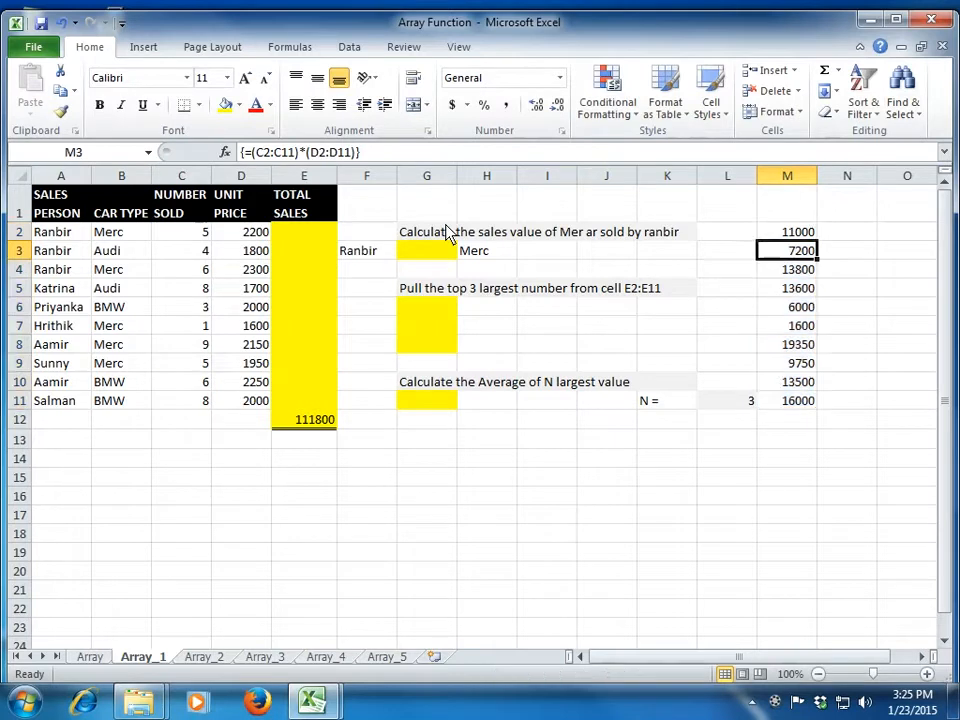
{"action": "key", "text": "Down"}
{"action": "key", "text": "Down"}
{"action": "key", "text": "Down"}
{"action": "key", "text": "Down"}
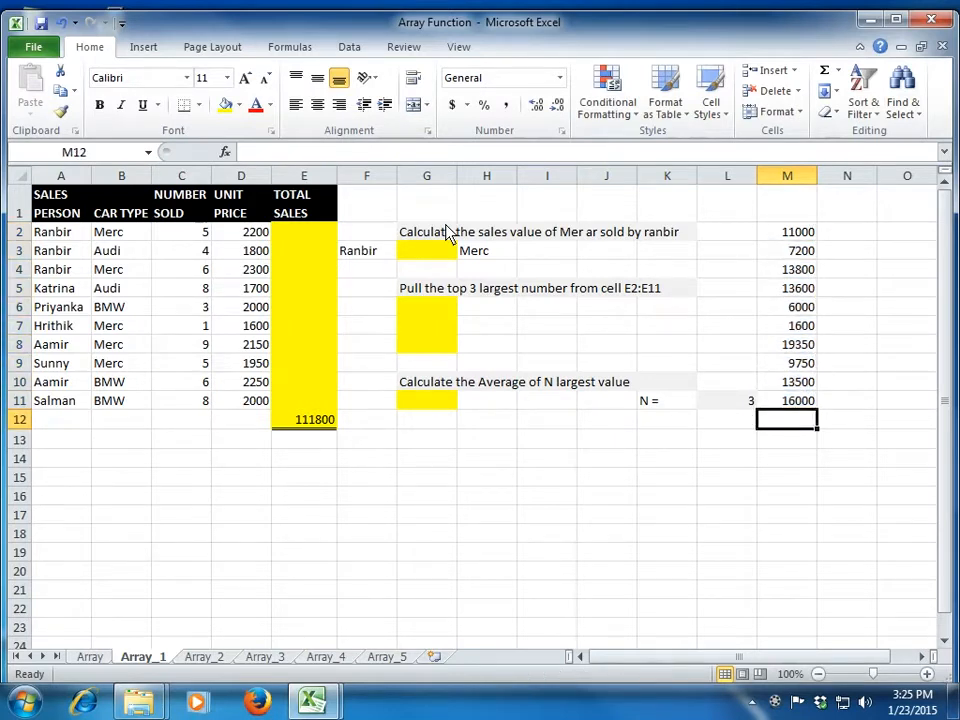
{"action": "left_click", "coordinate": [328, 424]}
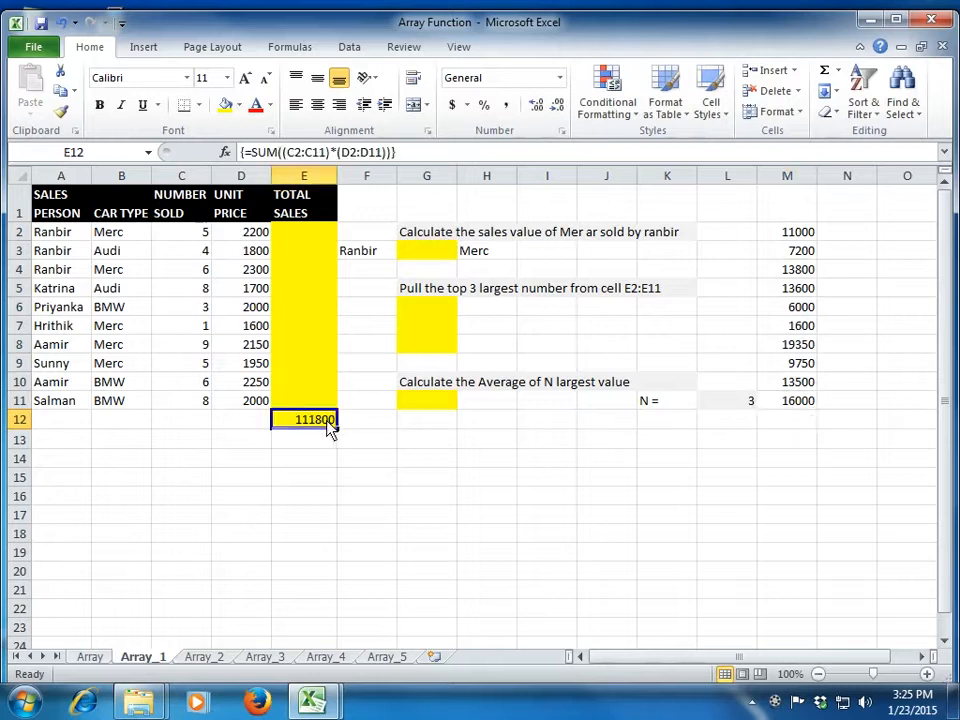
Total the helper products by entering =sum(M2:M11) in cell M12.
{"action": "left_click", "coordinate": [813, 424]}
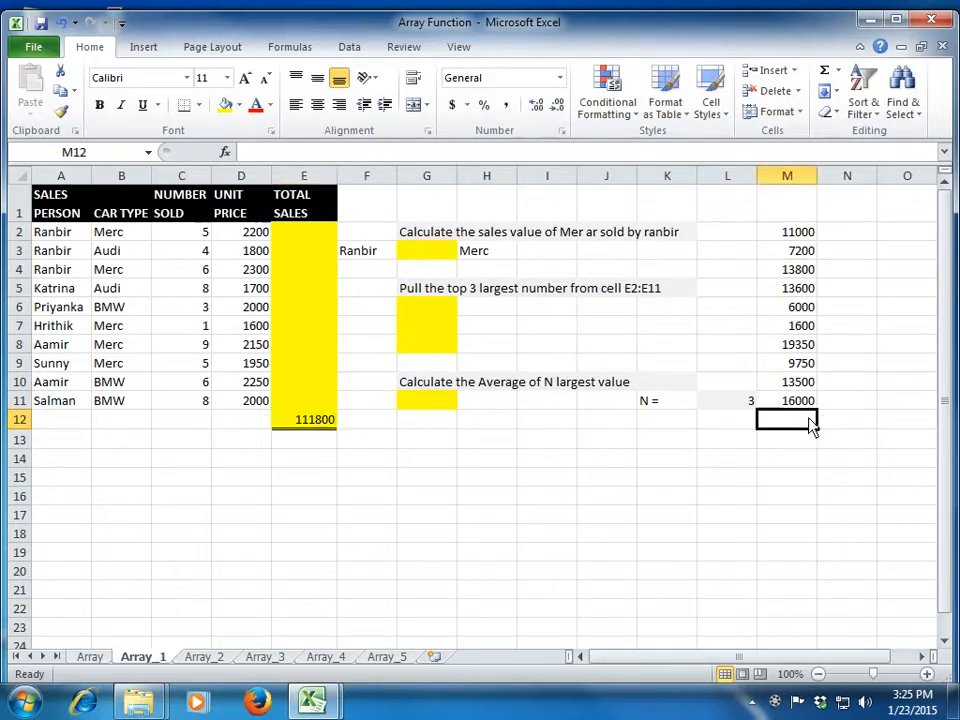
{"action": "type", "text": "=sum("}
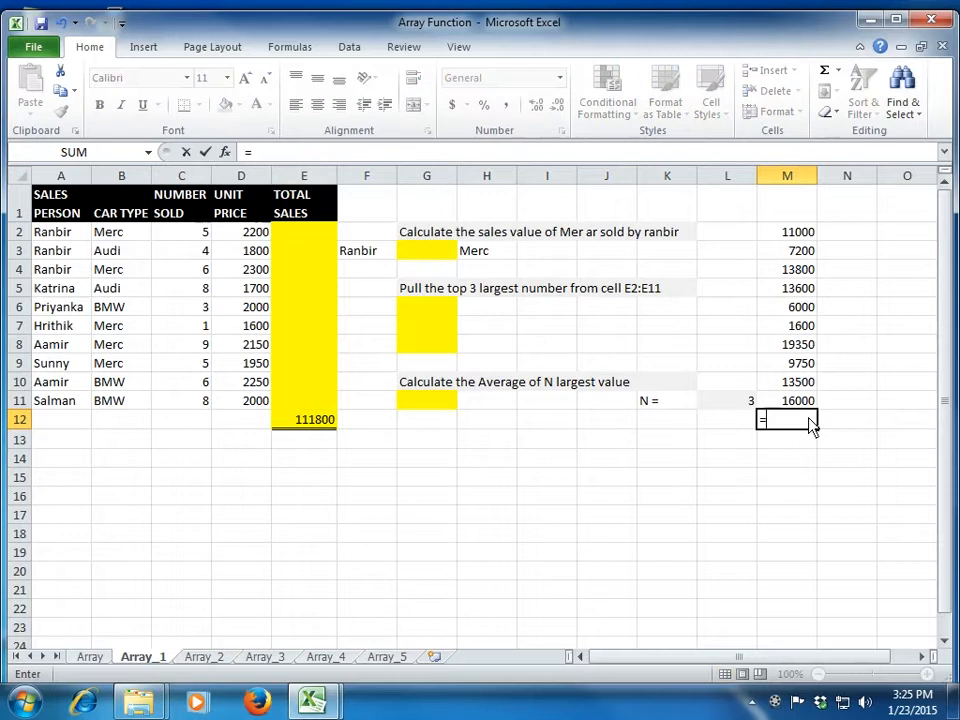
{"action": "key", "text": "Up"}
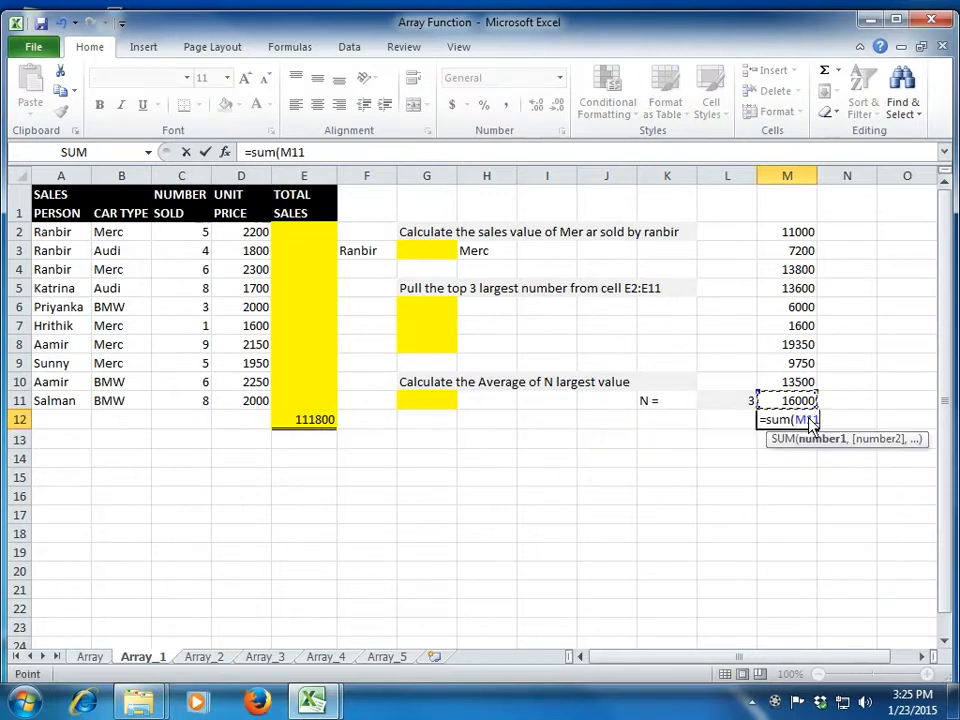
{"action": "key", "text": "ctrl+shift+Up"}
{"action": "key", "text": "Return"}
{"action": "left_click", "coordinate": [812, 421]}
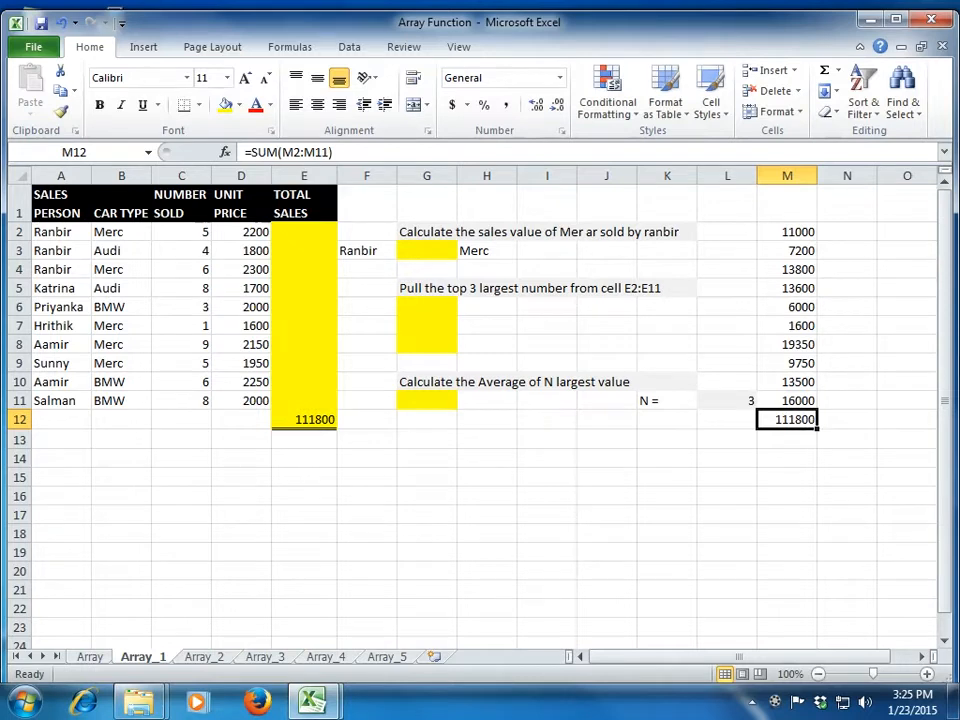
Clear the helper array and its total in M2:M12 and move to cell G12.
{"action": "key", "text": "ctrl+shift+Up"}
{"action": "key", "text": "Delete"}
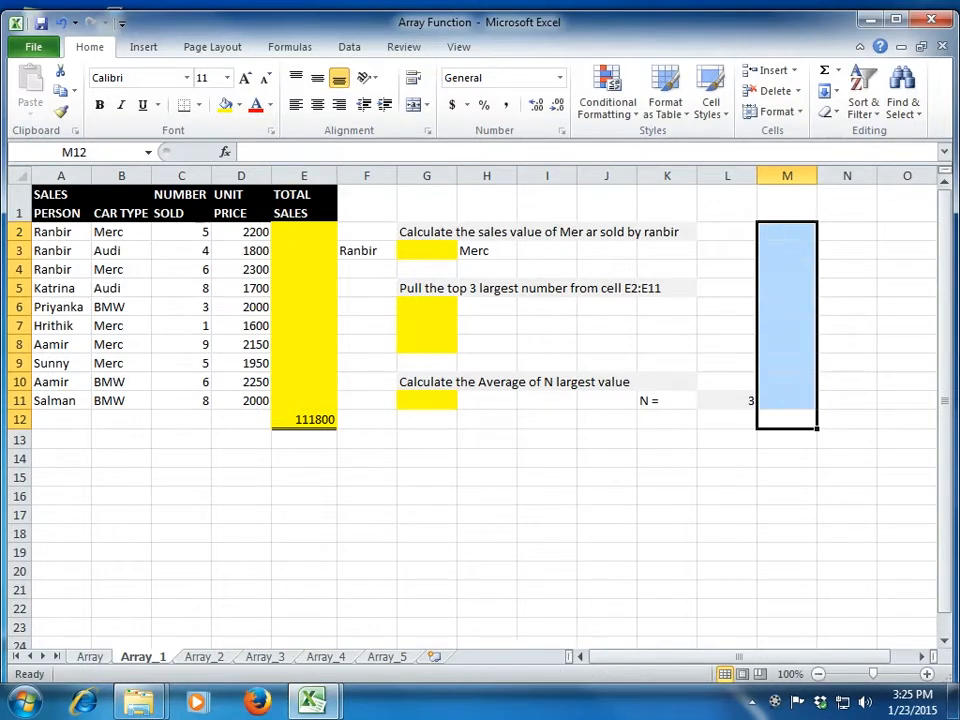
{"action": "key", "text": "Left"}
{"action": "key", "text": "Left"}
{"action": "key", "text": "Left"}
{"action": "key", "text": "Left"}
{"action": "key", "text": "Left"}
{"action": "key", "text": "Left"}
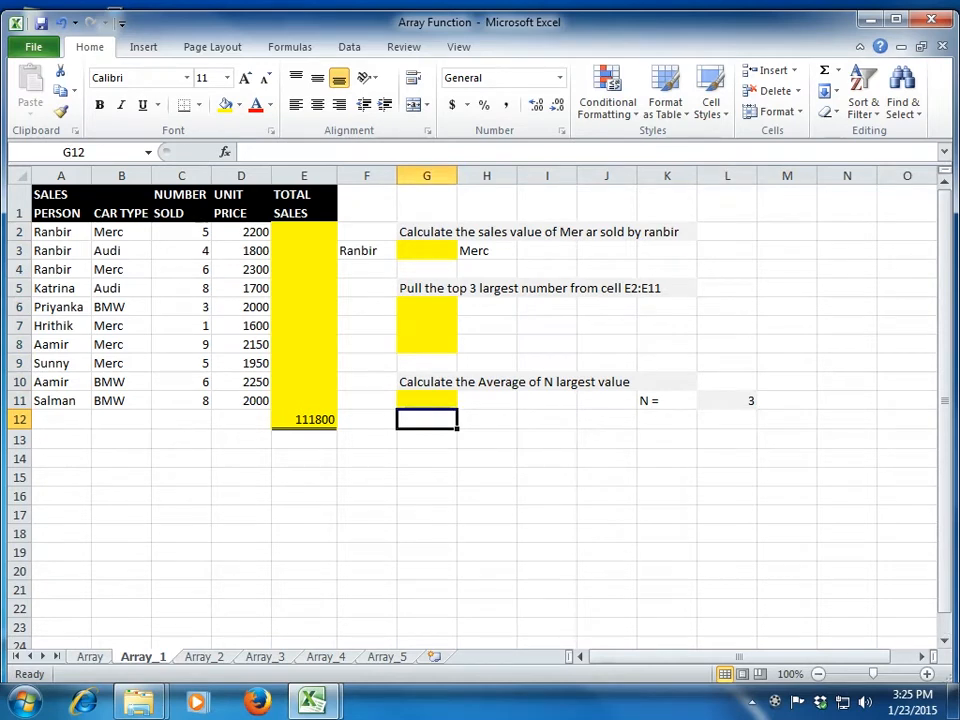
{"action": "left_click", "coordinate": [776, 701]}
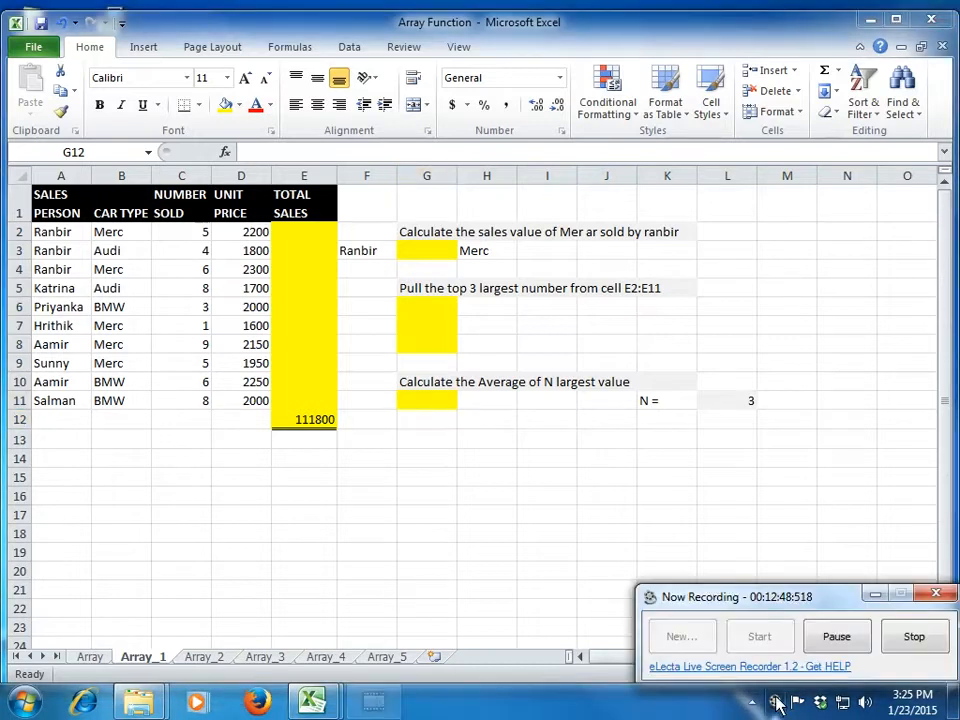
{"action": "left_click", "coordinate": [836, 636]}
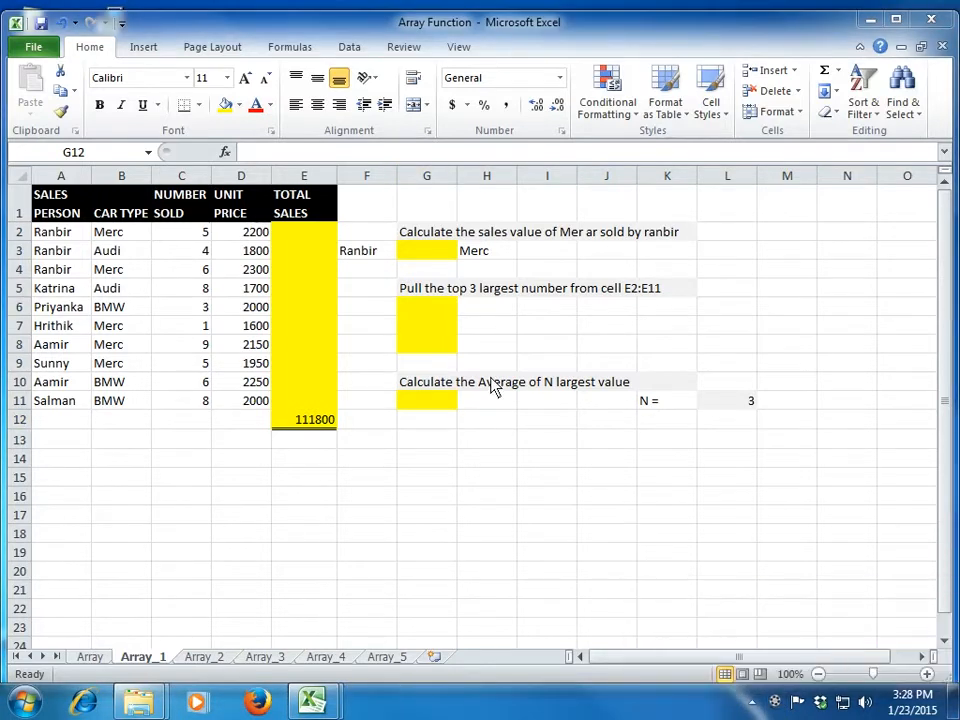
Start a formula in cell G3 with the parenthesised salesperson condition =sum((A2:A11=F3).
{"action": "left_click", "coordinate": [440, 254]}
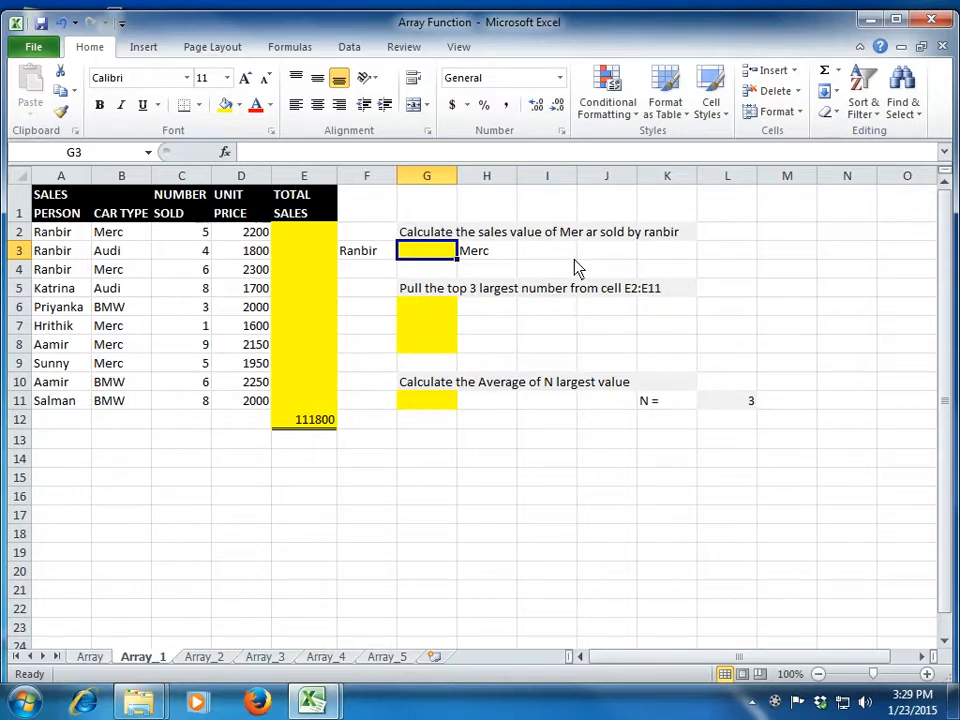
{"action": "type", "text": "=sum"}
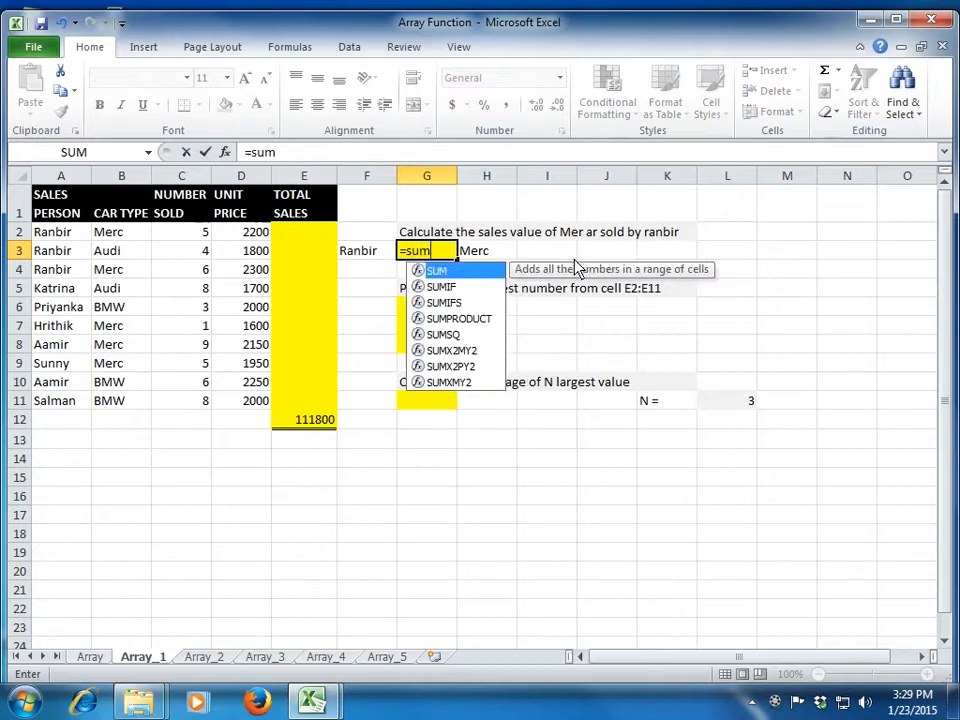
{"action": "type", "text": "("}
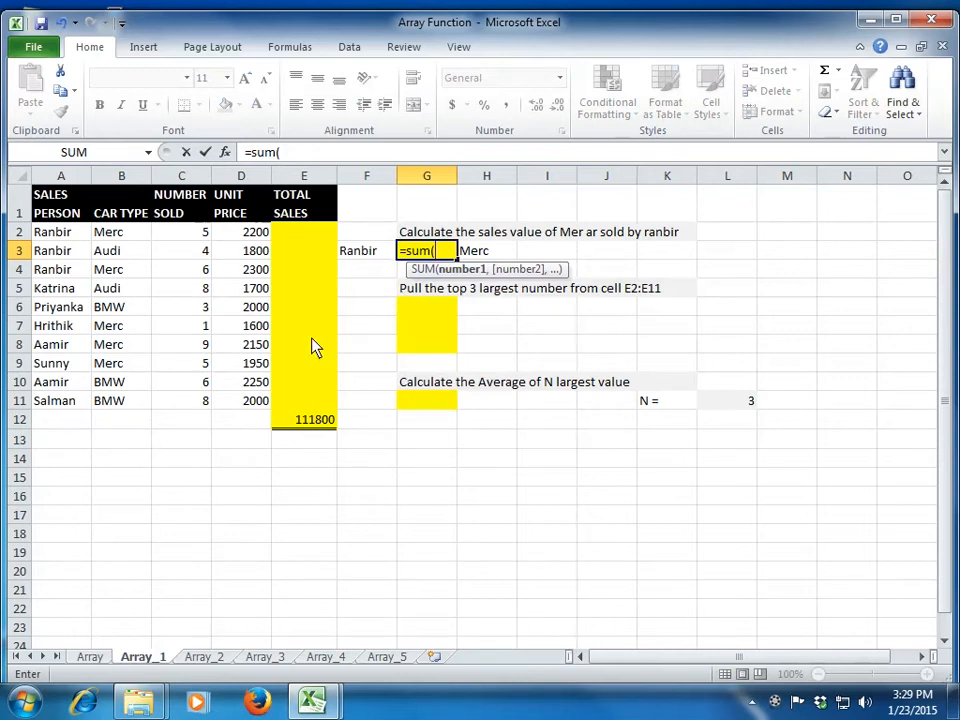
{"action": "left_click_drag", "start_coordinate": [75, 238], "coordinate": [89, 410]}
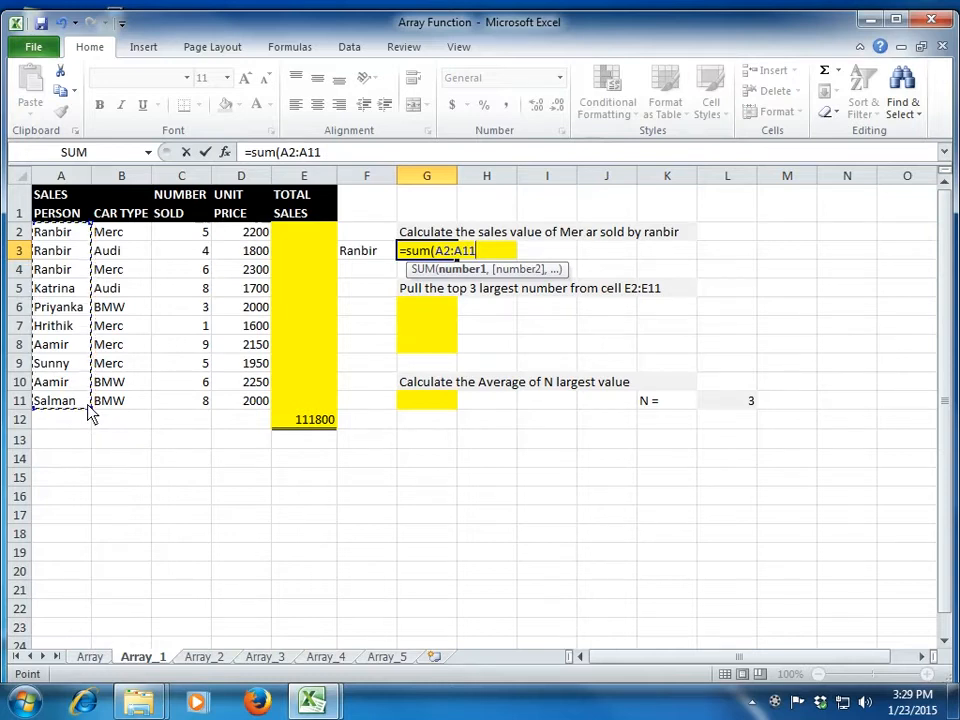
{"action": "type", "text": "="}
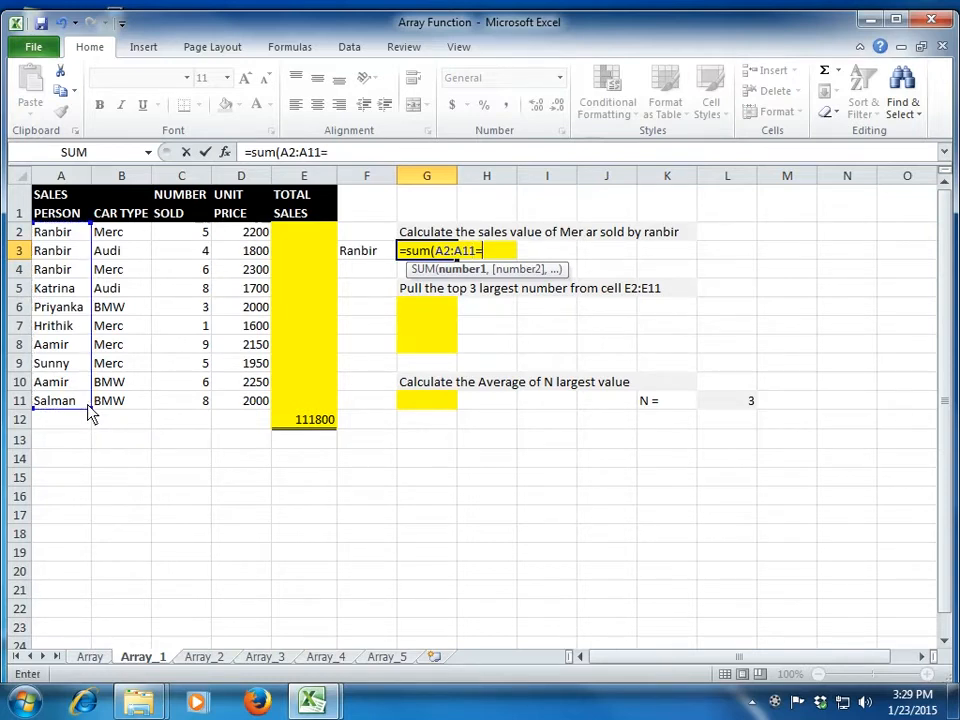
{"action": "left_click", "coordinate": [369, 258]}
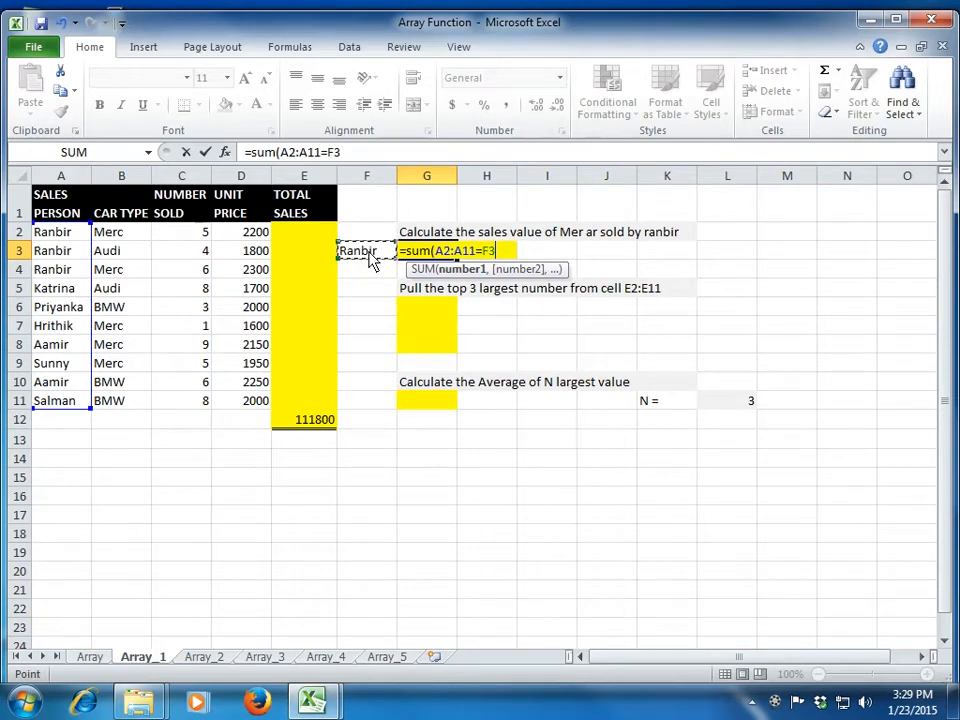
{"action": "type", "text": ")"}
{"action": "left_click", "coordinate": [281, 154]}
{"action": "type", "text": "("}
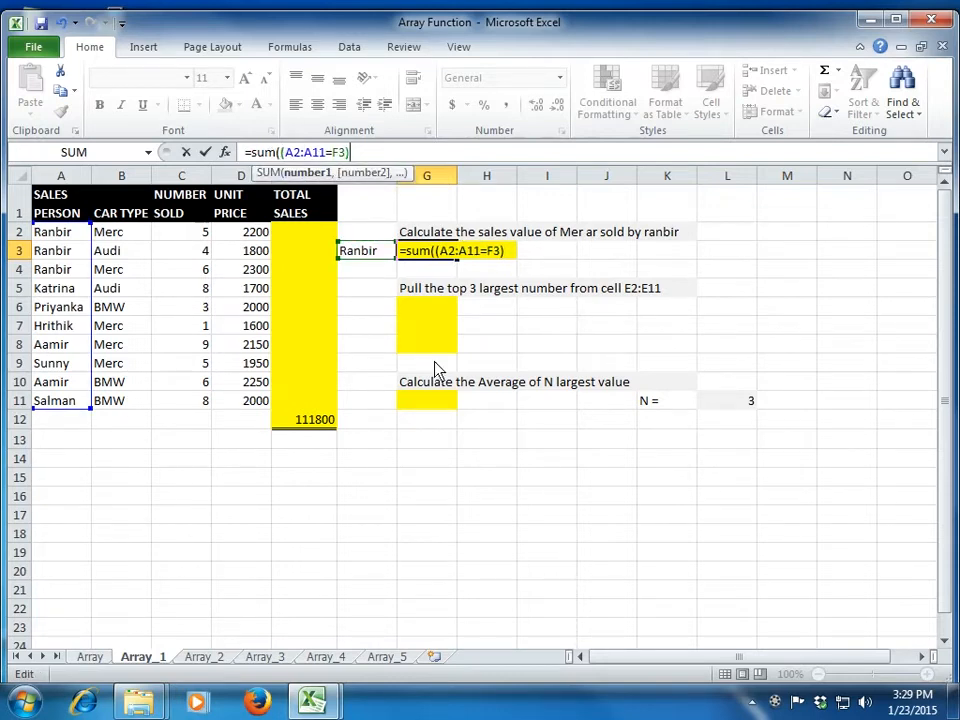
Append the car type condition *(B2:B11=H3) and a trailing multiplication sign to the G3 formula.
{"action": "type", "text": "*("}
{"action": "left_click_drag", "start_coordinate": [136, 234], "coordinate": [146, 414]}
{"action": "type", "text": "="}
{"action": "key", "text": "Right"}
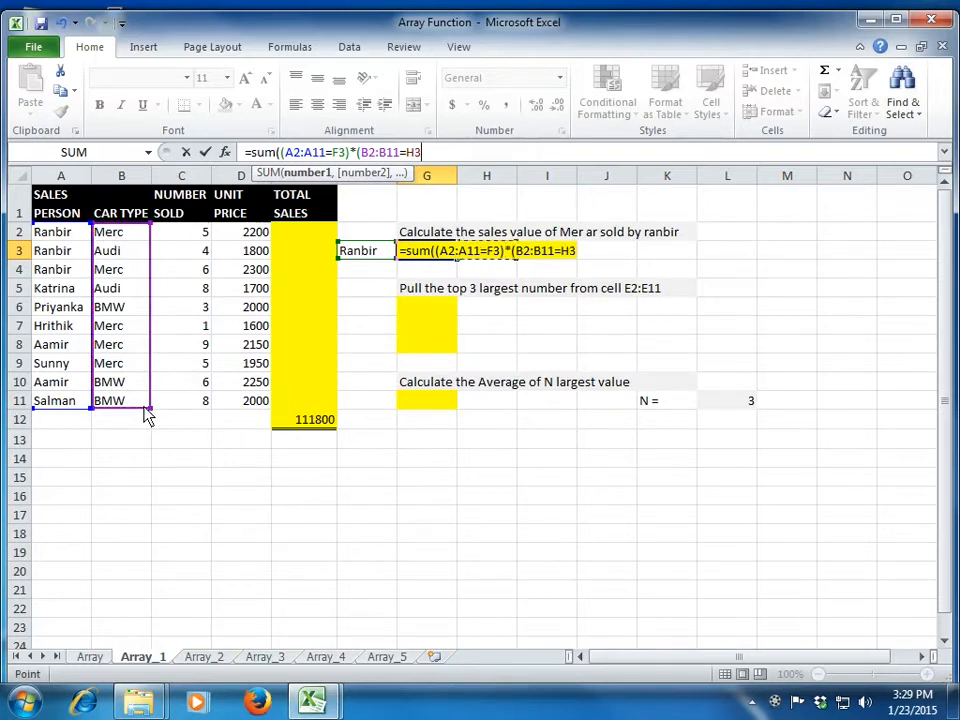
{"action": "type", "text": ")*"}
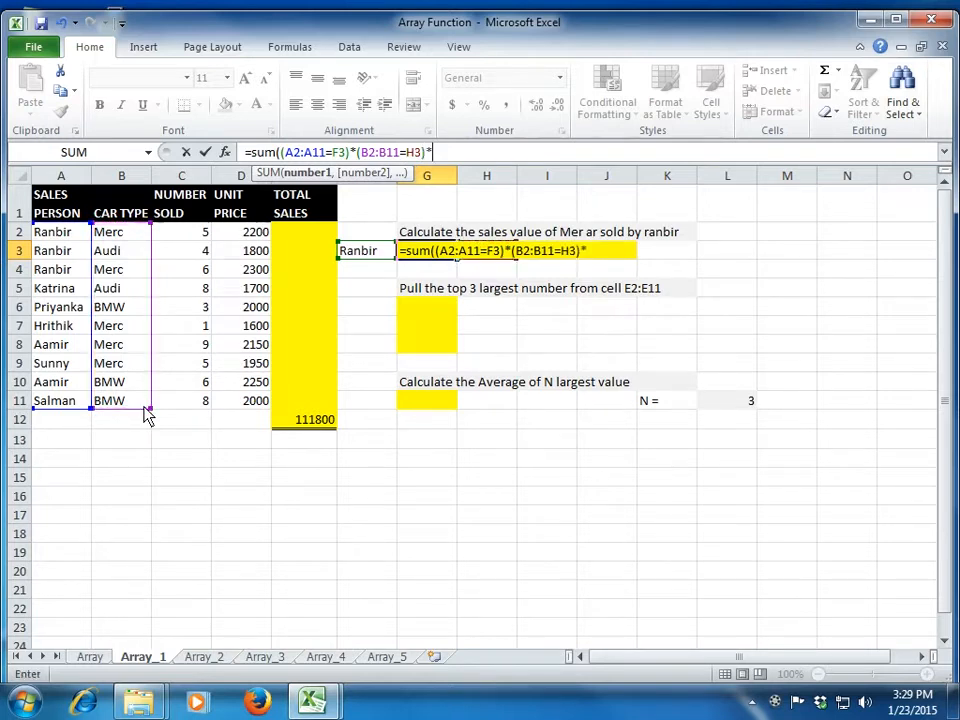
Complete the G3 formula with C2:C11*D2:D11) and enter it as an array formula.
{"action": "left_click_drag", "start_coordinate": [199, 240], "coordinate": [210, 408]}
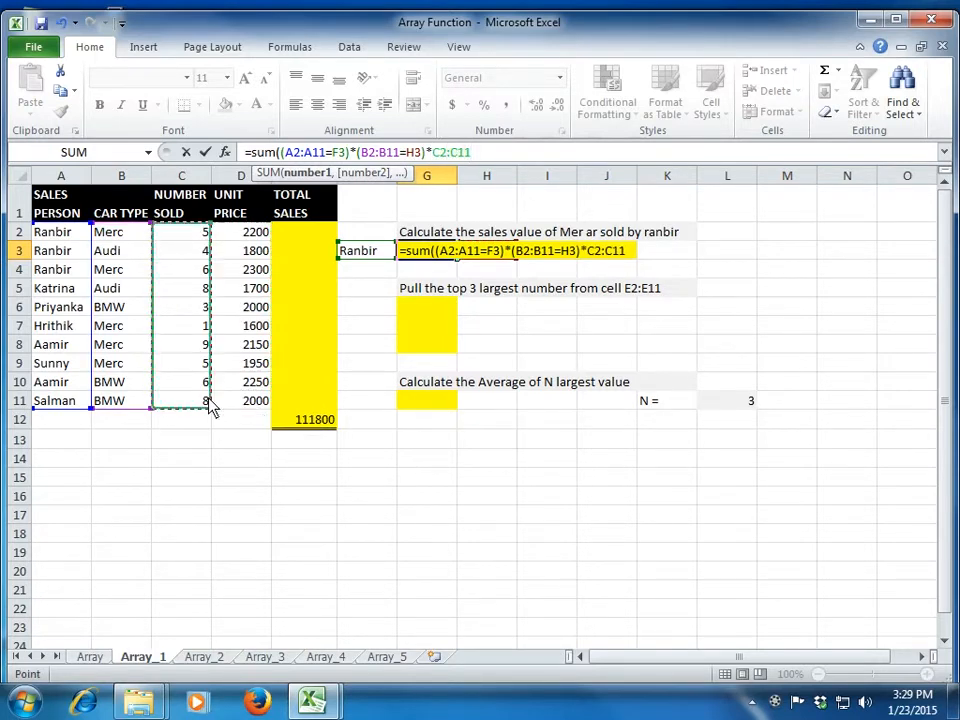
{"action": "type", "text": "*"}
{"action": "left_click_drag", "start_coordinate": [255, 232], "coordinate": [266, 413]}
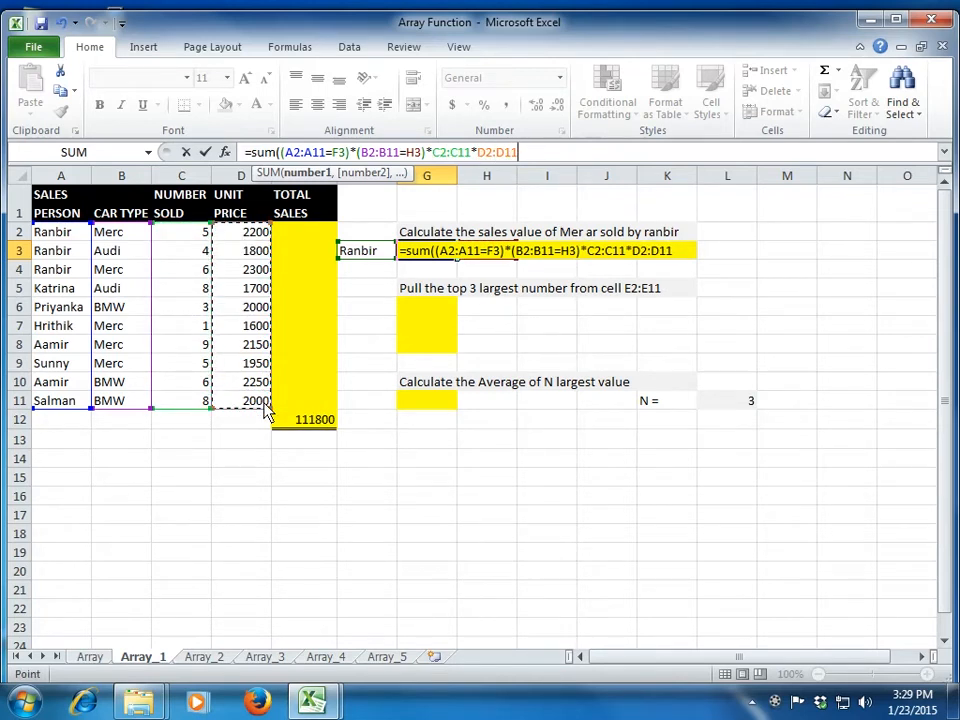
{"action": "type", "text": ")"}
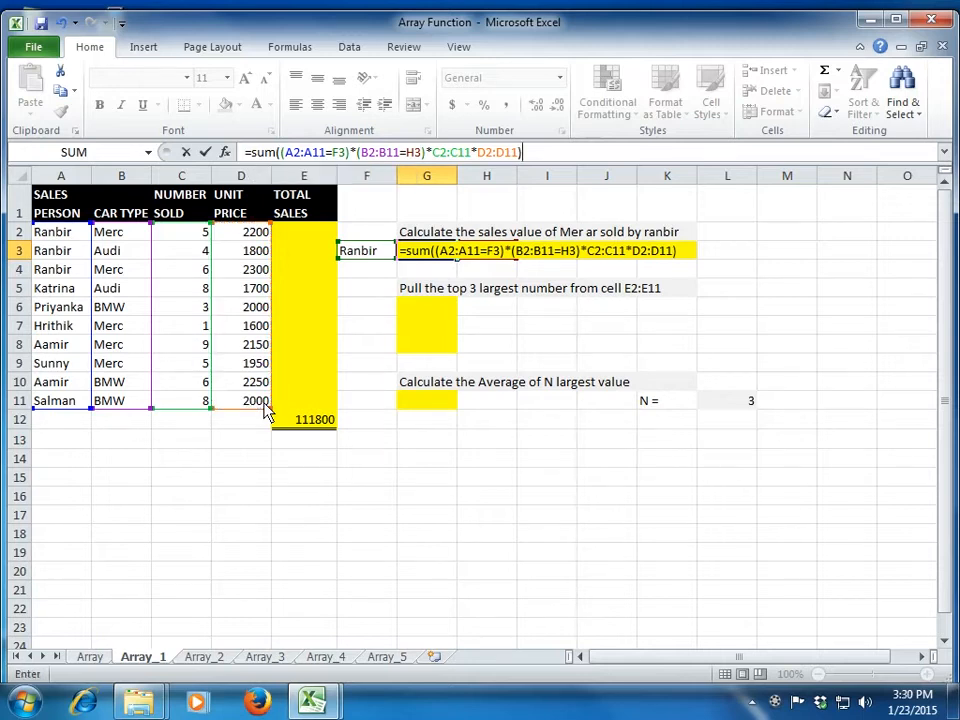
{"action": "key", "text": "ctrl+shift+Return"}
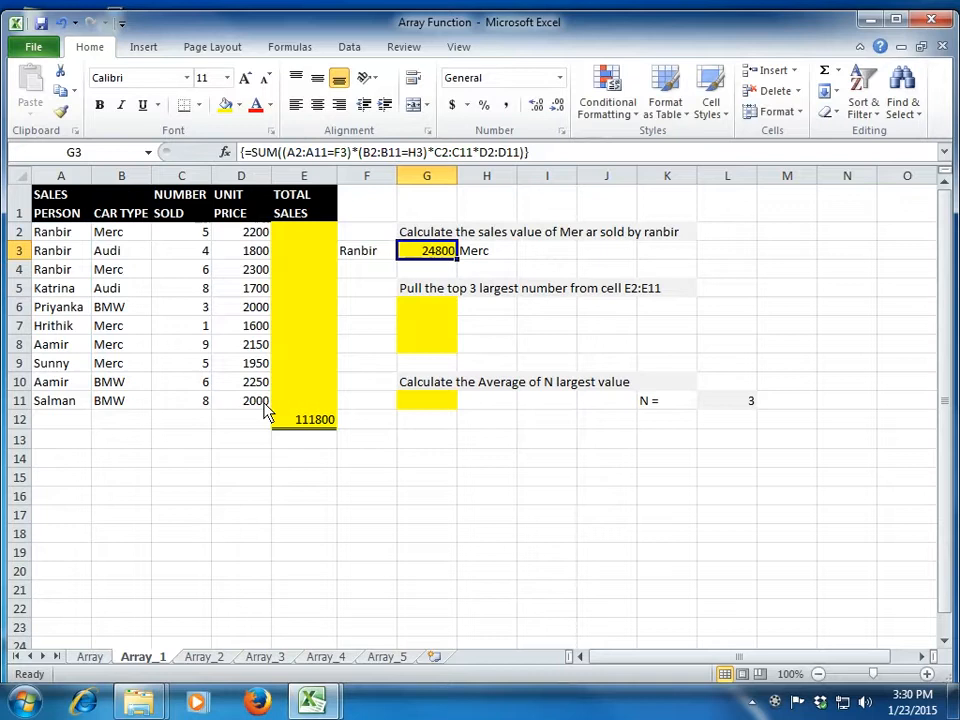
Fill M2:M11 with the array formula =A2:A11=F3 to test each row's salesperson.
{"action": "key", "text": "Right"}
{"action": "key", "text": "Right"}
{"action": "key", "text": "Right"}
{"action": "key", "text": "Right"}
{"action": "key", "text": "Right"}
{"action": "key", "text": "Right"}
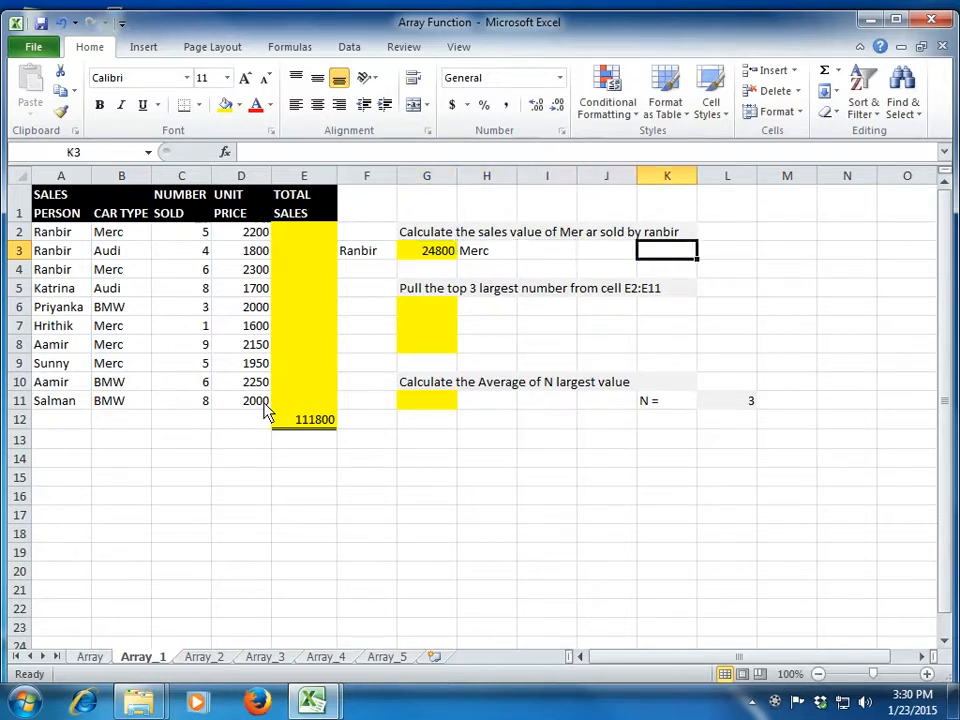
{"action": "key", "text": "Up"}
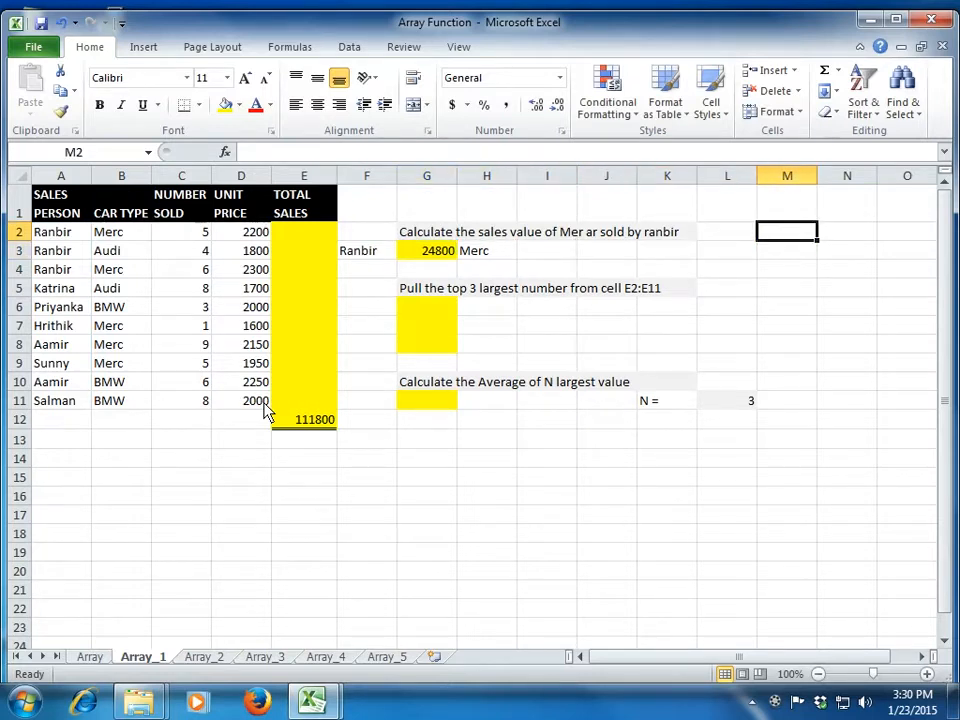
{"action": "key", "text": "shift+Down"}
{"action": "key", "text": "shift+Down"}
{"action": "key", "text": "shift+Down"}
{"action": "key", "text": "shift+Down"}
{"action": "key", "text": "shift+Down"}
{"action": "key", "text": "shift+Down"}
{"action": "key", "text": "shift+Down"}
{"action": "key", "text": "shift+Down"}
{"action": "key", "text": "shift+Down"}
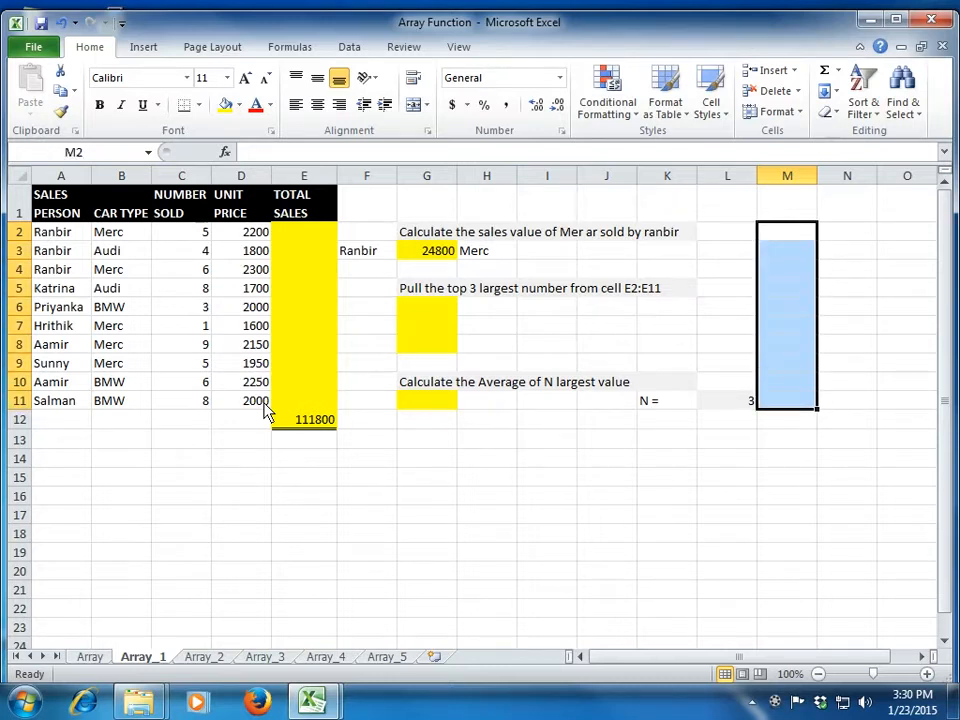
{"action": "type", "text": "="}
{"action": "key", "text": "Left"}
{"action": "key", "text": "Home"}
{"action": "key", "text": "ctrl+shift+Down"}
{"action": "type", "text": "="}
{"action": "key", "text": "Left"}
{"action": "key", "text": "Left"}
{"action": "key", "text": "Left"}
{"action": "key", "text": "Left"}
{"action": "key", "text": "Left"}
{"action": "key", "text": "Left"}
{"action": "key", "text": "Left"}
{"action": "key", "text": "Left"}
{"action": "key", "text": "Right"}
{"action": "key", "text": "Down"}
{"action": "key", "text": "ctrl+shift+Return"}
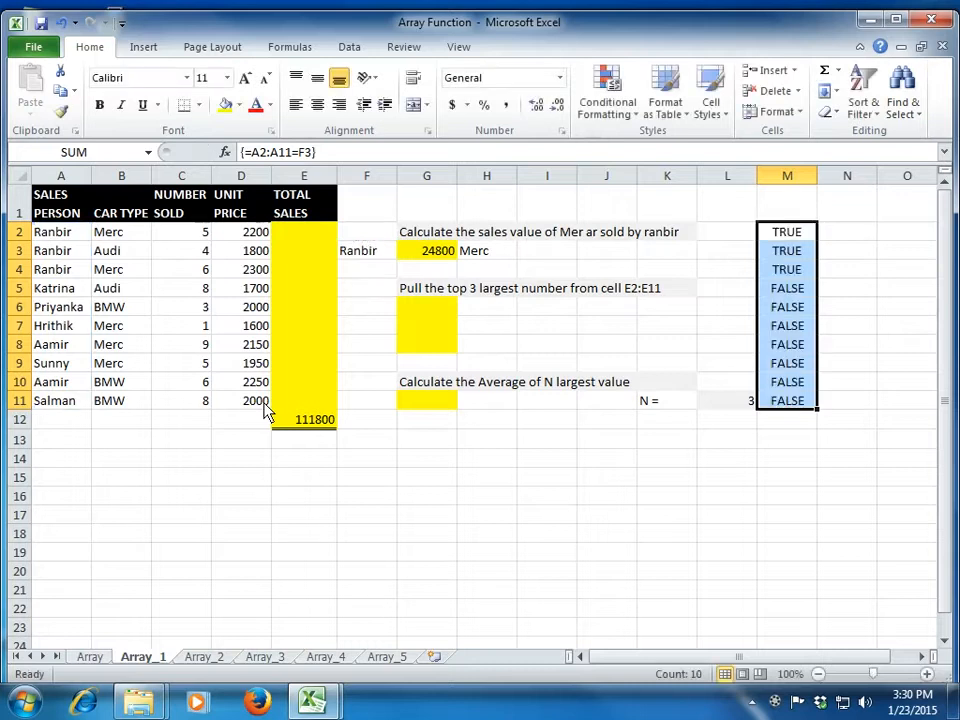
{"action": "key", "text": "Down"}
{"action": "key", "text": "Up"}
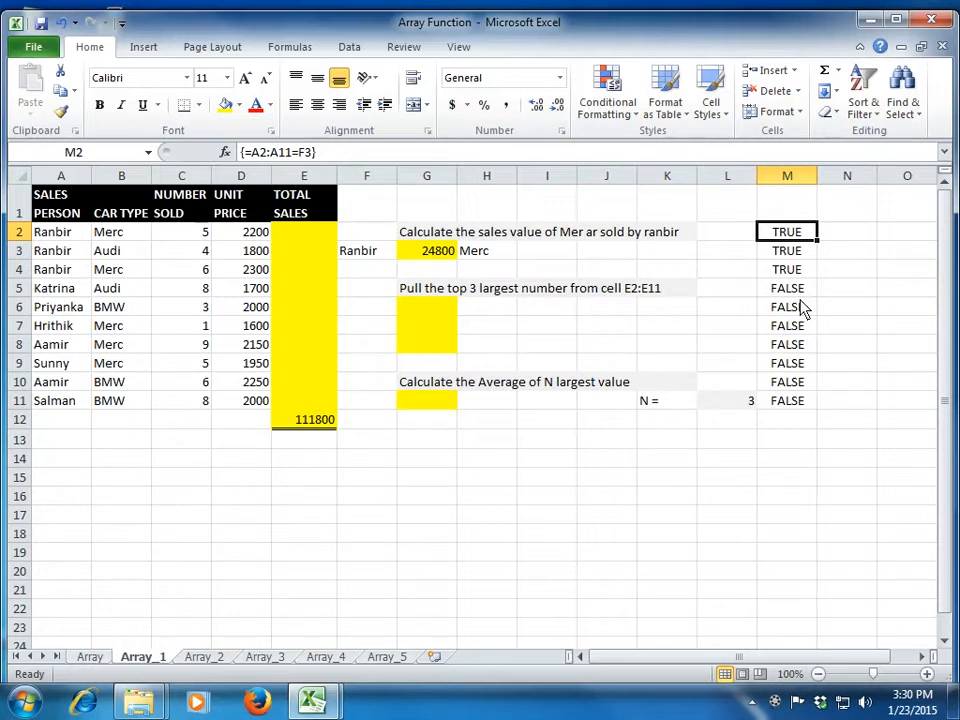
Enter the formula =M2*10 in cell N2 to multiply the logical result by a number.
{"action": "key", "text": "Right"}
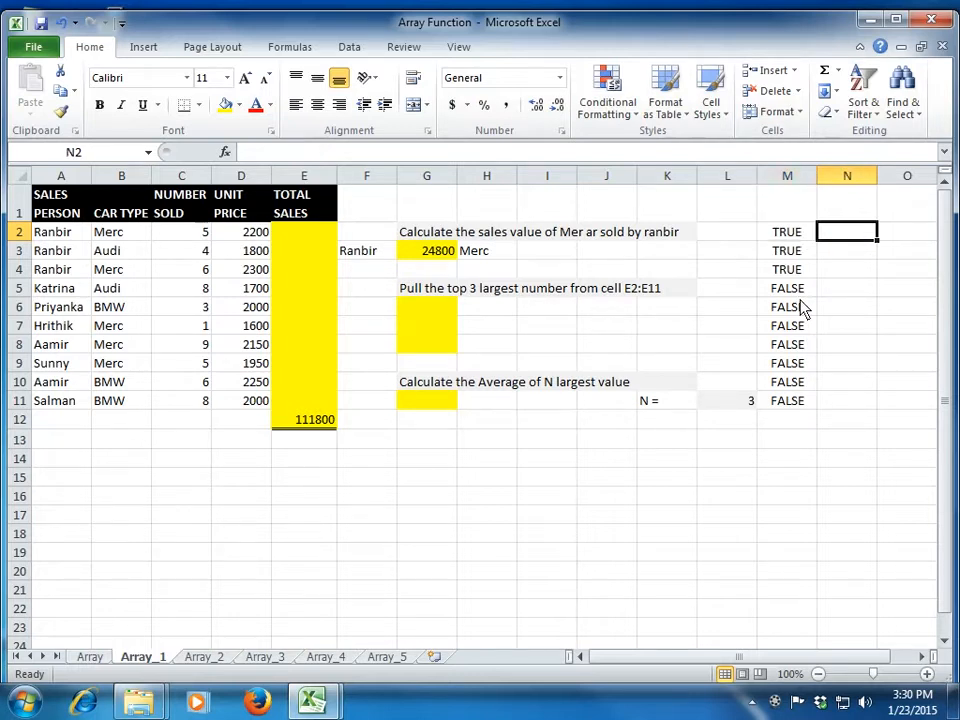
{"action": "type", "text": "="}
{"action": "key", "text": "Left"}
{"action": "type", "text": "*10"}
{"action": "key", "text": "Return"}
Copy the N2 multiplication formula down through N11.
{"action": "key", "text": "Up"}
{"action": "key", "text": "ctrl+c"}
{"action": "key", "text": "shift+Down"}
{"action": "key", "text": "shift+Down"}
{"action": "key", "text": "shift+Down"}
{"action": "key", "text": "shift+Down"}
{"action": "key", "text": "shift+Down"}
{"action": "key", "text": "shift+Down"}
{"action": "key", "text": "shift+Down"}
{"action": "key", "text": "shift+Down"}
{"action": "key", "text": "shift+Down"}
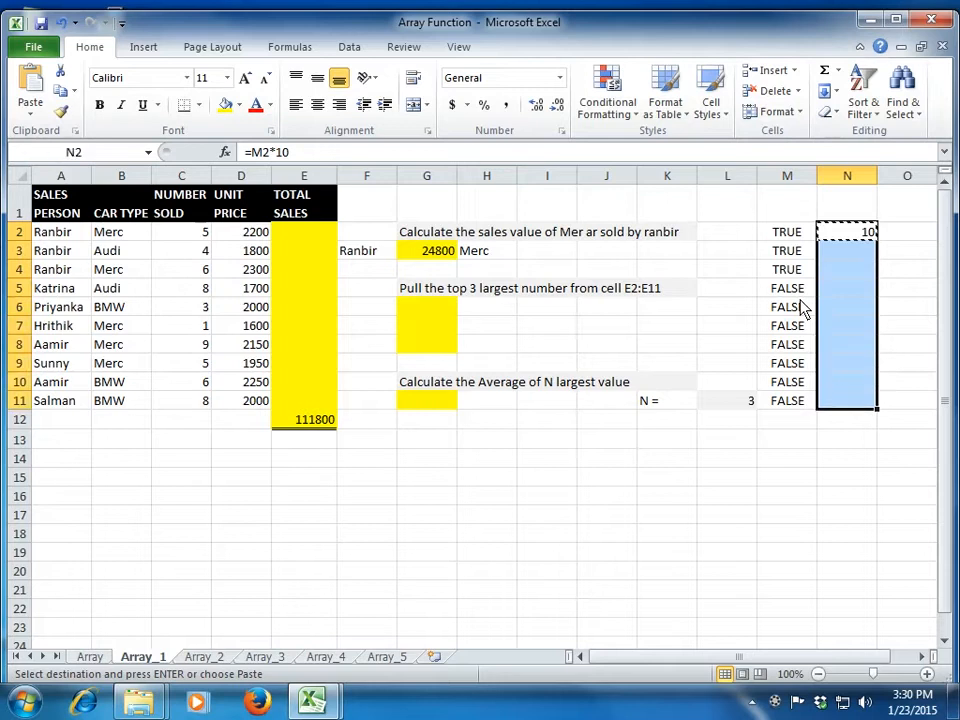
{"action": "key", "text": "Return"}
{"action": "key", "text": "Down"}
{"action": "key", "text": "Down"}
{"action": "key", "text": "Up"}
{"action": "key", "text": "Up"}
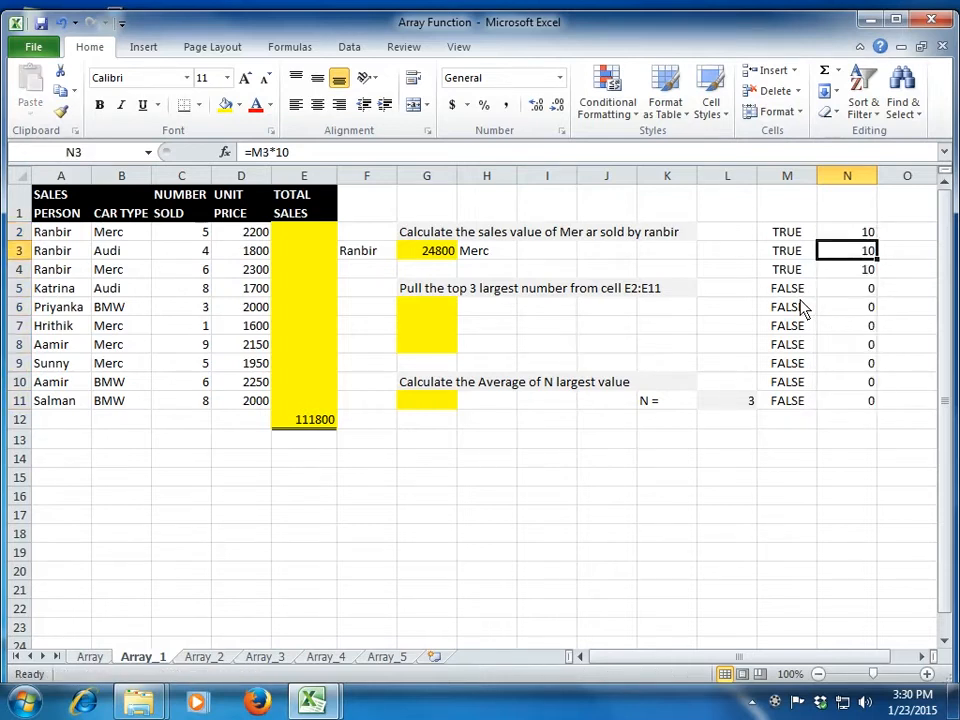
Clear the multiplication test formulas from N2:N11.
{"action": "key", "text": "Up"}
{"action": "key", "text": "ctrl+shift+Down"}
{"action": "key", "text": "Delete"}
{"action": "key", "text": "Left"}
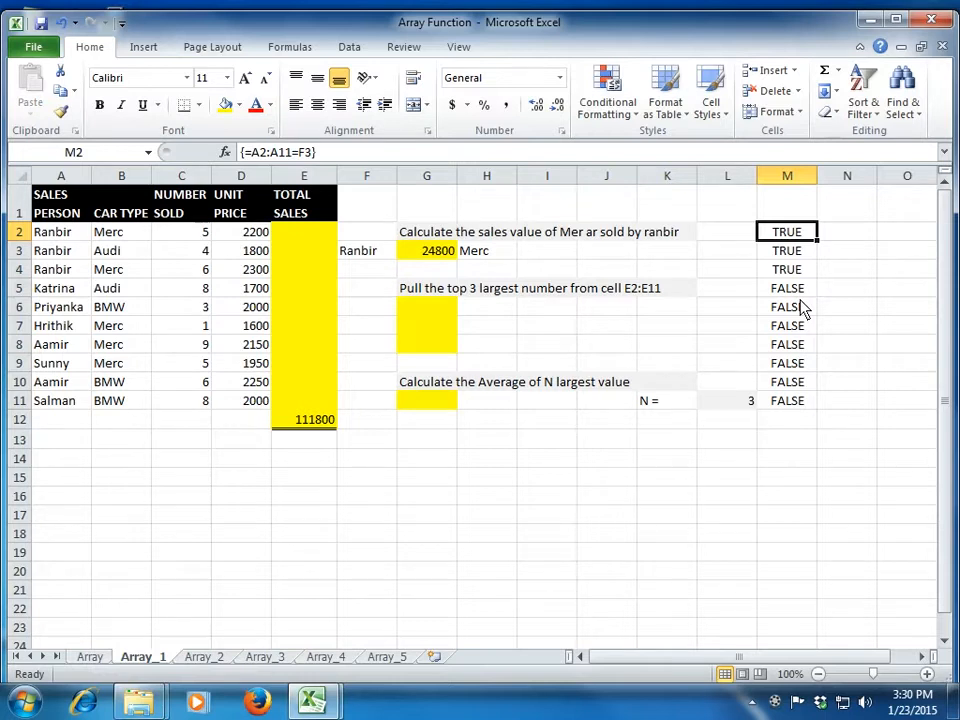
Enter the car type condition =B2:B11=H3 in cell N2 as an array formula.
{"action": "key", "text": "Right"}
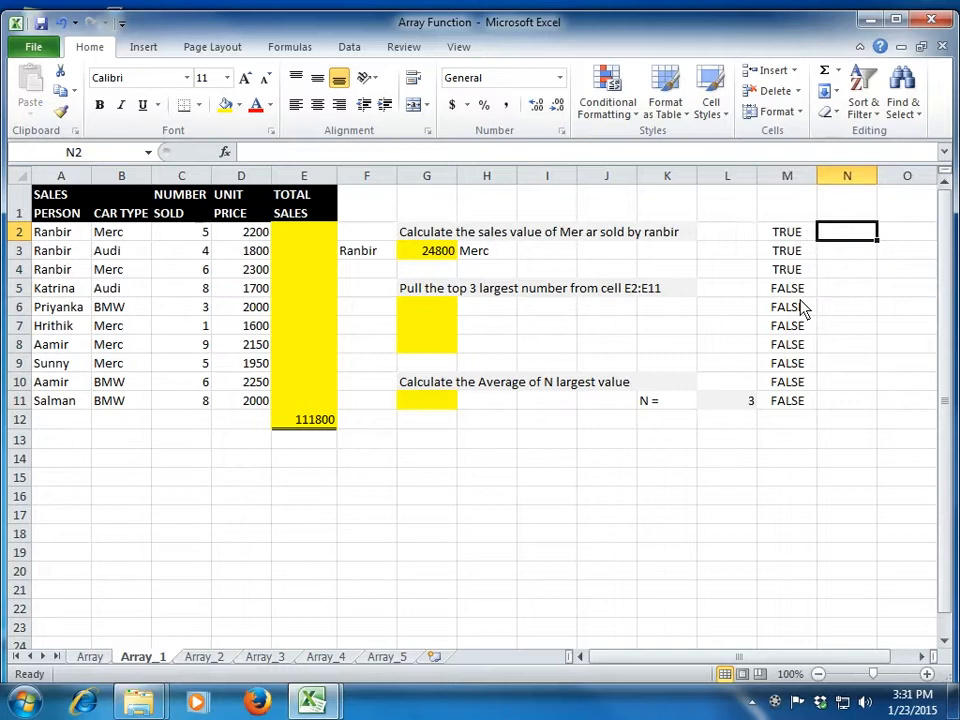
{"action": "type", "text": "="}
{"action": "key", "text": "Left"}
{"action": "key", "text": "Left"}
{"action": "key", "text": "Left"}
{"action": "key", "text": "Left"}
{"action": "key", "text": "Left"}
{"action": "key", "text": "Left"}
{"action": "key", "text": "Left"}
{"action": "key", "text": "Left"}
{"action": "key", "text": "Left"}
{"action": "key", "text": "Left"}
{"action": "key", "text": "Left"}
{"action": "key", "text": "Left"}
{"action": "key", "text": "ctrl+shift+Down"}
{"action": "type", "text": "="}
{"action": "key", "text": "Left"}
{"action": "key", "text": "Left"}
{"action": "key", "text": "Left"}
{"action": "key", "text": "Left"}
{"action": "key", "text": "Left"}
{"action": "key", "text": "Left"}
{"action": "key", "text": "Left"}
{"action": "key", "text": "Left"}
{"action": "key", "text": "Down"}
{"action": "key", "text": "Right"}
{"action": "key", "text": "Right"}
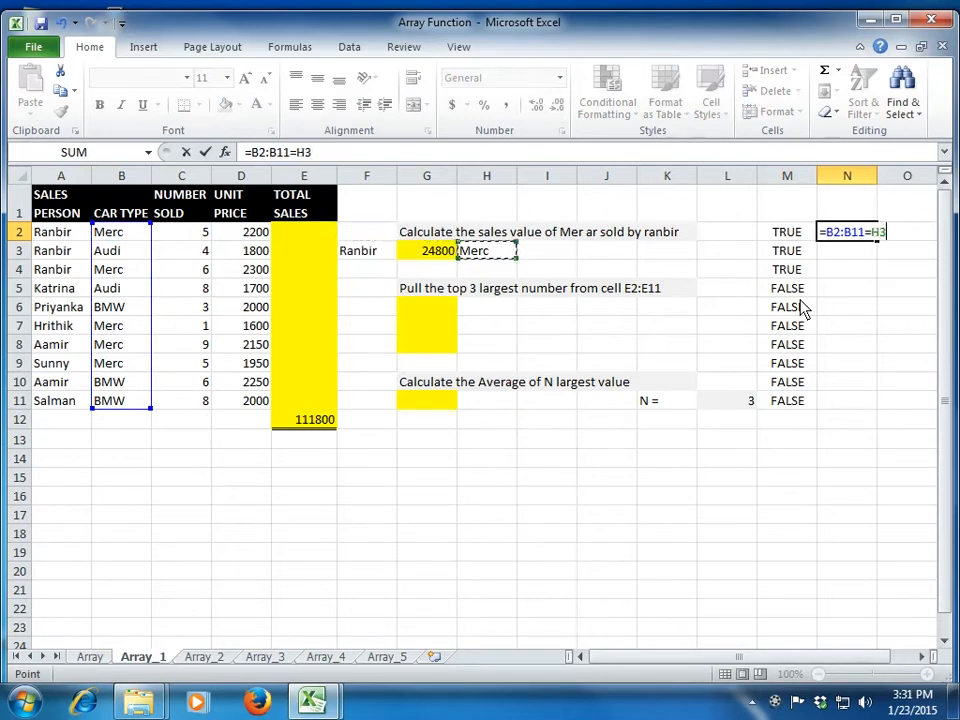
{"action": "key", "text": "ctrl+shift+Return"}
Extend the N2 car type array formula across the range N2:N11.
{"action": "key", "text": "shift+Down"}
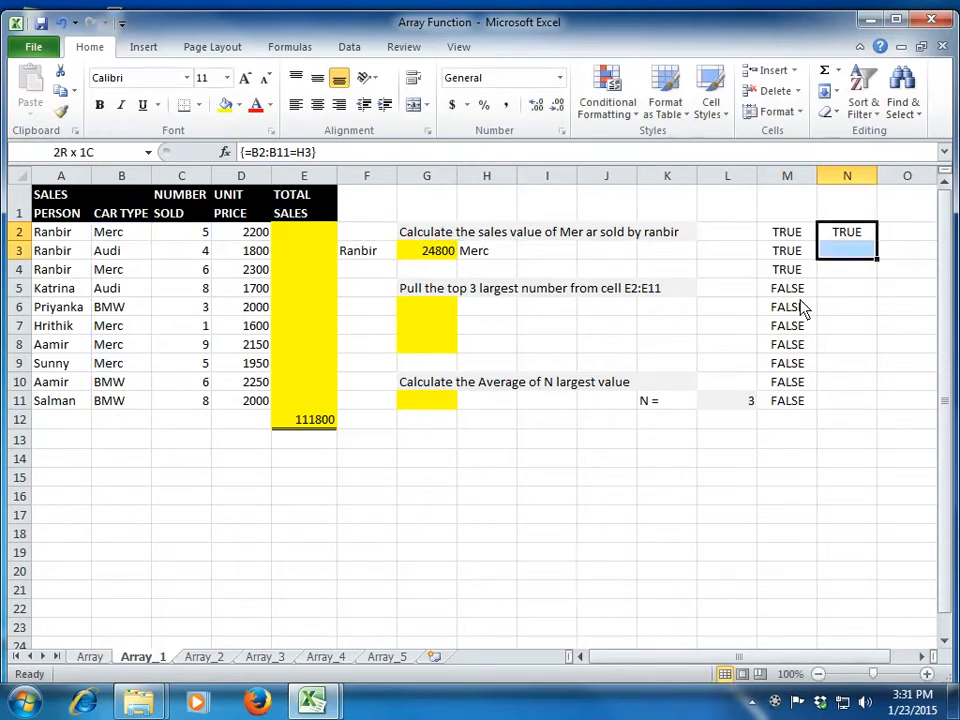
{"action": "key", "text": "shift+Down"}
{"action": "key", "text": "shift+Down"}
{"action": "key", "text": "shift+Down"}
{"action": "key", "text": "shift+Down"}
{"action": "key", "text": "shift+Down"}
{"action": "key", "text": "shift+Down"}
{"action": "key", "text": "shift+Down"}
{"action": "key", "text": "shift+Down"}
{"action": "key", "text": "F2"}
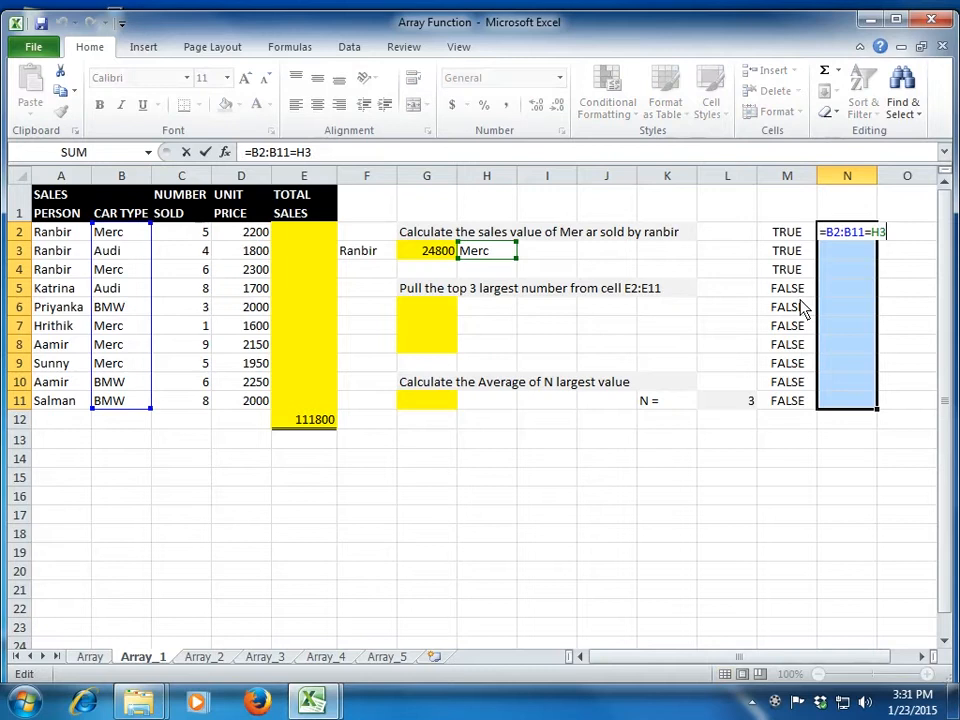
{"action": "key", "text": "ctrl+shift+Return"}
{"action": "key", "text": "Down"}
{"action": "key", "text": "Up"}
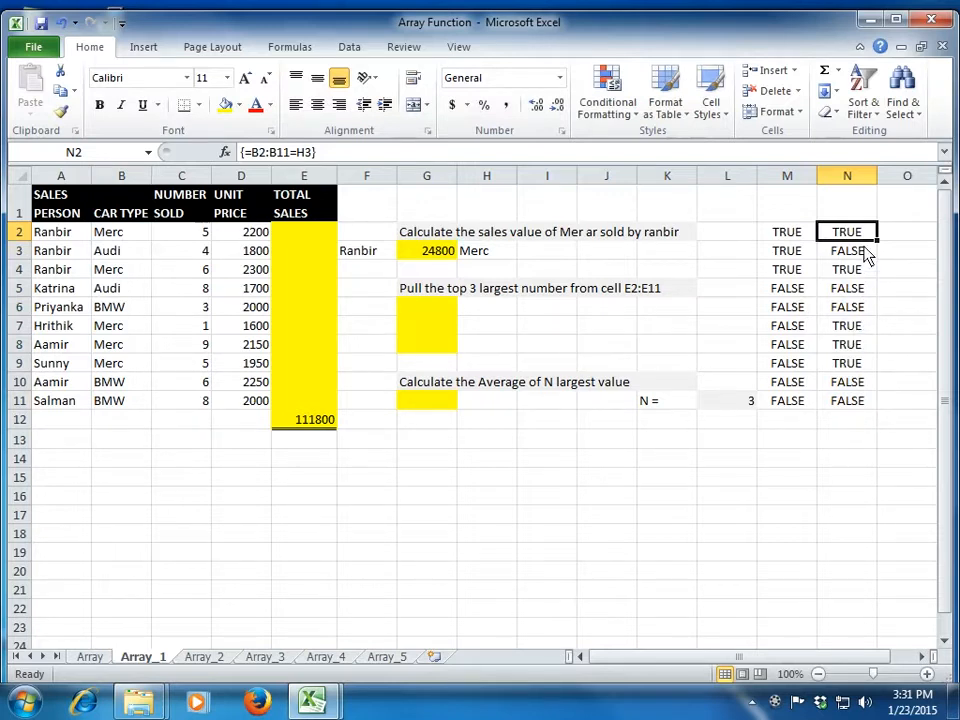
Compare the array formula in G3 with the helper conditions in M2 and N2.
{"action": "key", "text": "Right"}
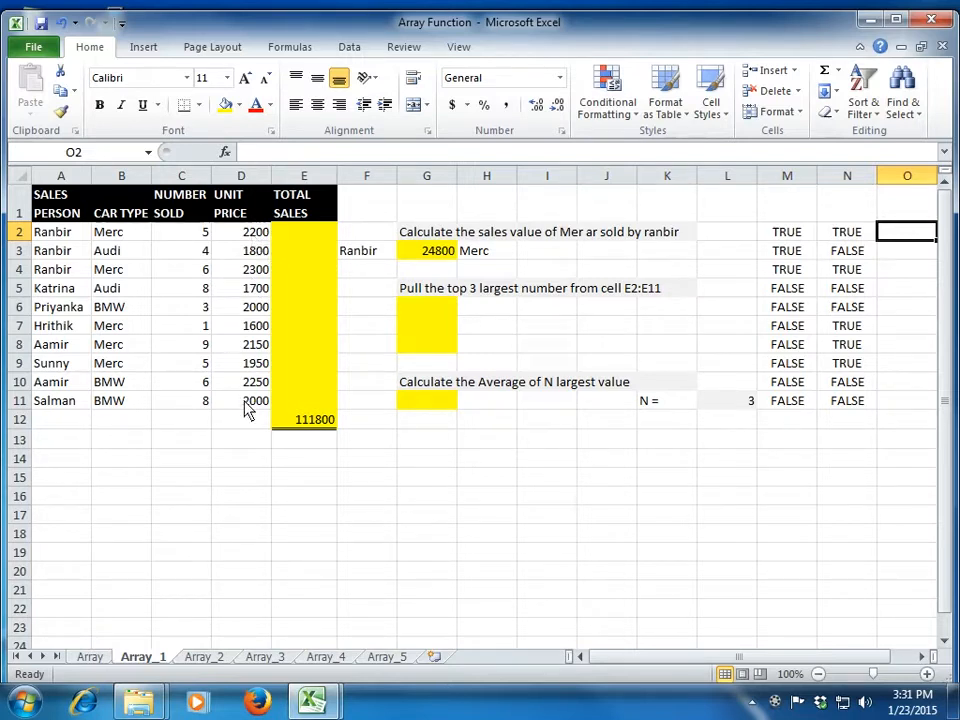
{"action": "left_click", "coordinate": [451, 256]}
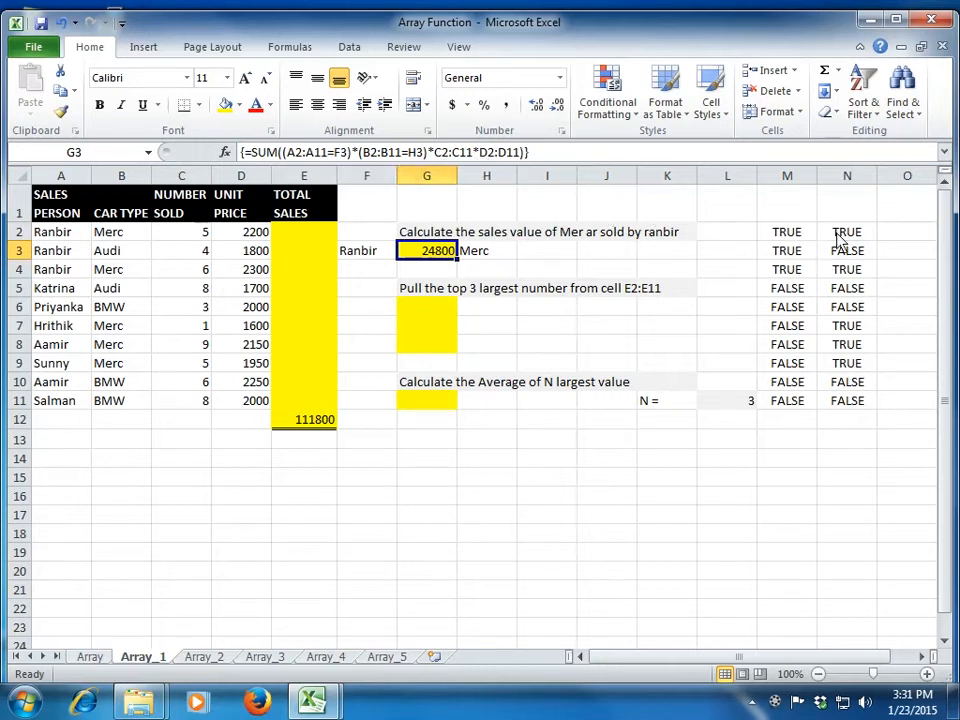
{"action": "left_click", "coordinate": [907, 232]}
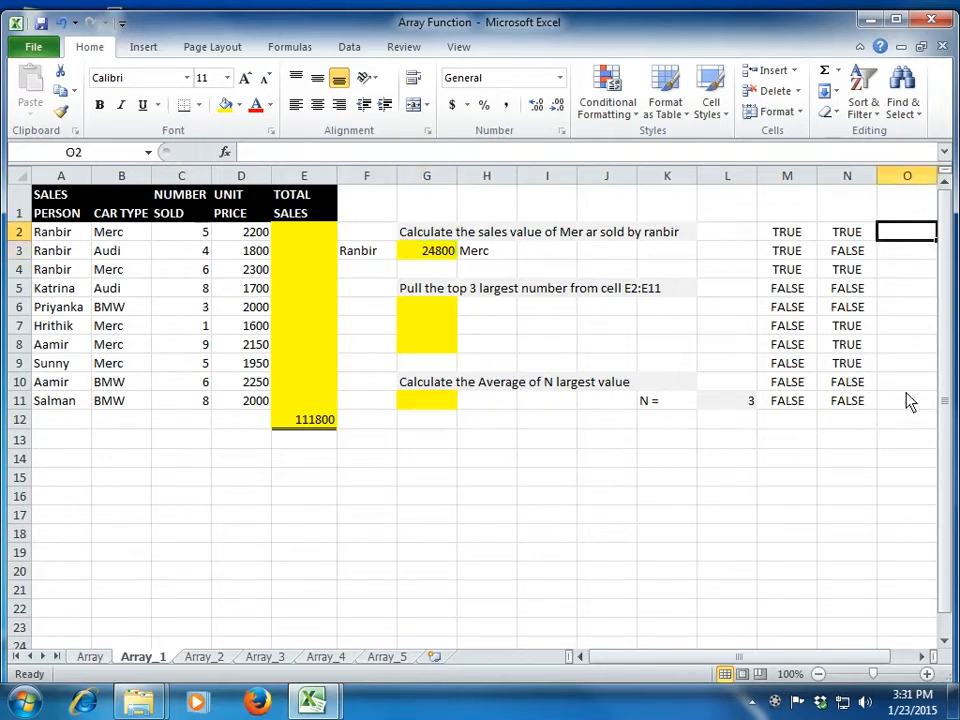
{"action": "key", "text": "Left"}
{"action": "key", "text": "Left"}
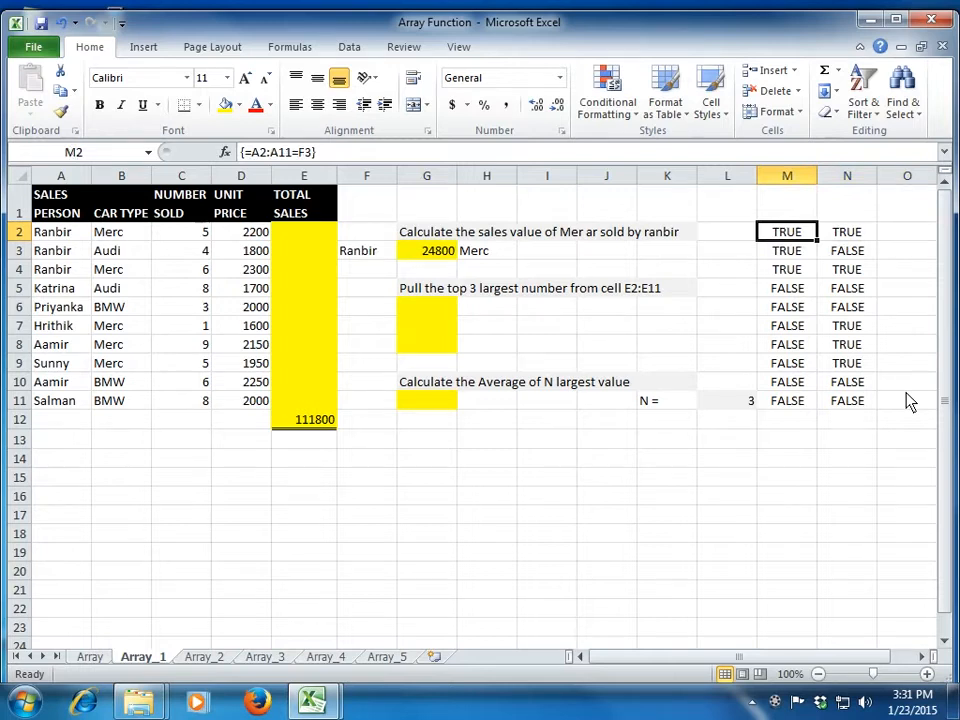
{"action": "key", "text": "Right"}
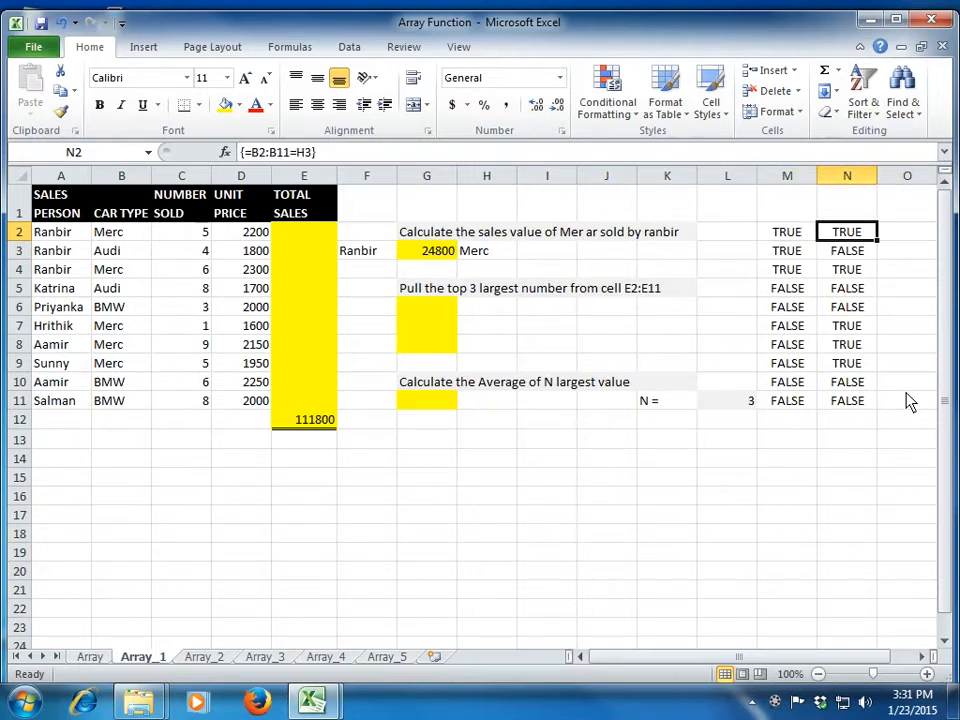
Enter the formula =C2:C11 in cell O2 to reference the number sold values.
{"action": "key", "text": "Right"}
{"action": "key", "text": "Right"}
{"action": "key", "text": "Left"}
{"action": "type", "text": "="}
{"action": "key", "text": "Left"}
{"action": "key", "text": "Home"}
{"action": "key", "text": "Right"}
{"action": "key", "text": "Right"}
{"action": "key", "text": "ctrl+shift+Down"}
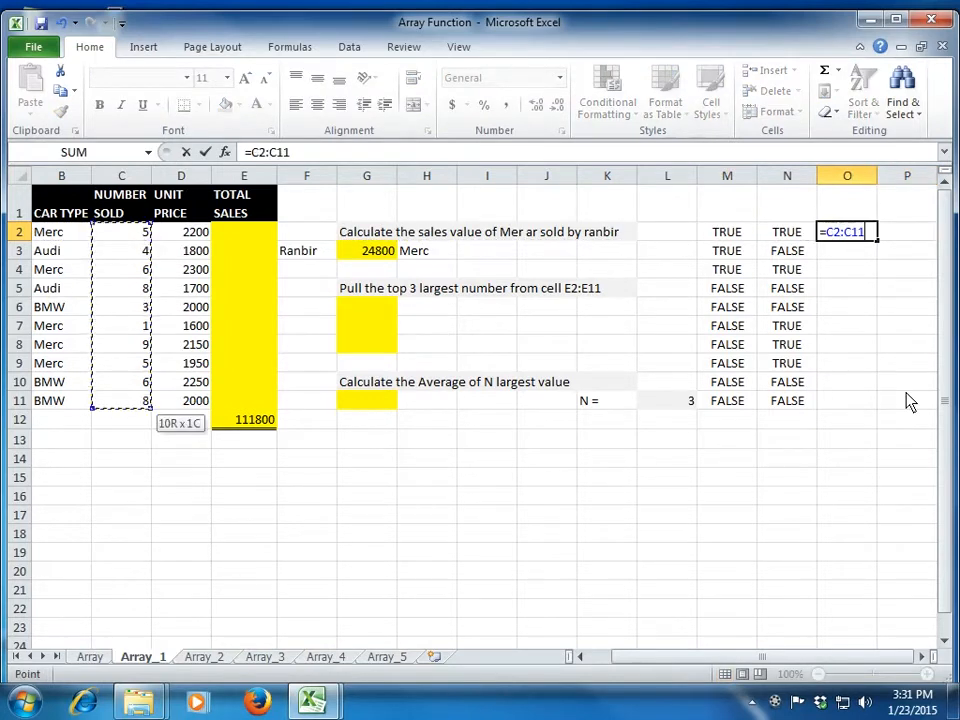
{"action": "key", "text": "Return"}
{"action": "key", "text": "Up"}
{"action": "key", "text": "Right"}
{"action": "type", "text": "="}
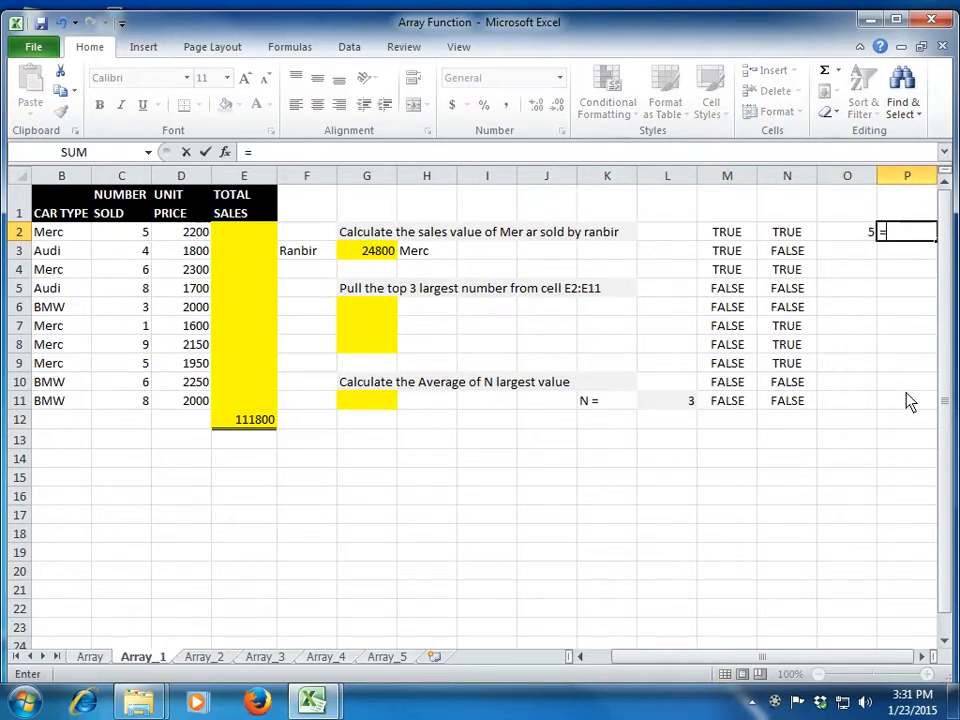
{"action": "key", "text": "Escape"}
{"action": "key", "text": "Left"}
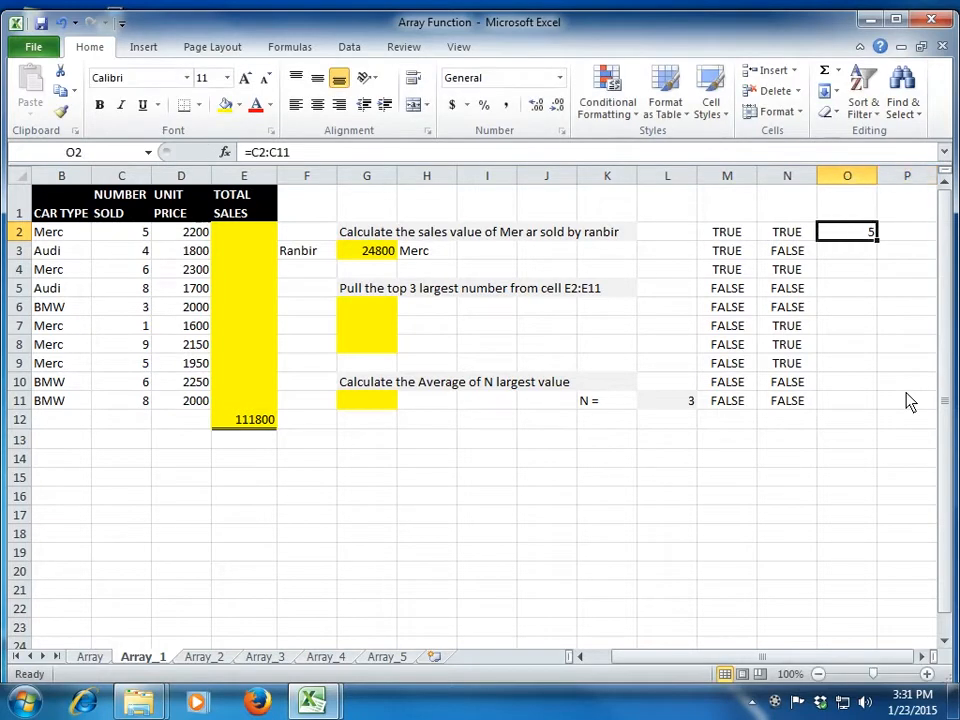
Extend the =C2:C11 formula over O2:O11 as an array formula and move to P2.
{"action": "key", "text": "Left"}
{"action": "key", "text": "Right"}
{"action": "key", "text": "shift+Down"}
{"action": "key", "text": "shift+Down"}
{"action": "key", "text": "shift+Down"}
{"action": "key", "text": "shift+Down"}
{"action": "key", "text": "shift+Down"}
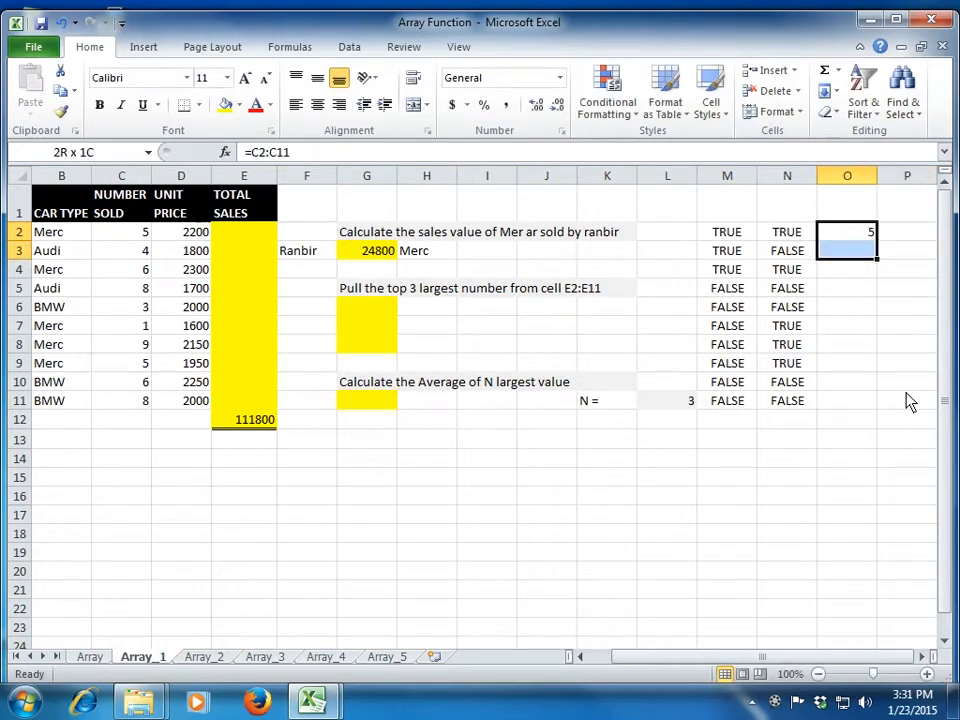
{"action": "key", "text": "shift+Down"}
{"action": "key", "text": "shift+Down"}
{"action": "key", "text": "shift+Down"}
{"action": "key", "text": "shift+Down"}
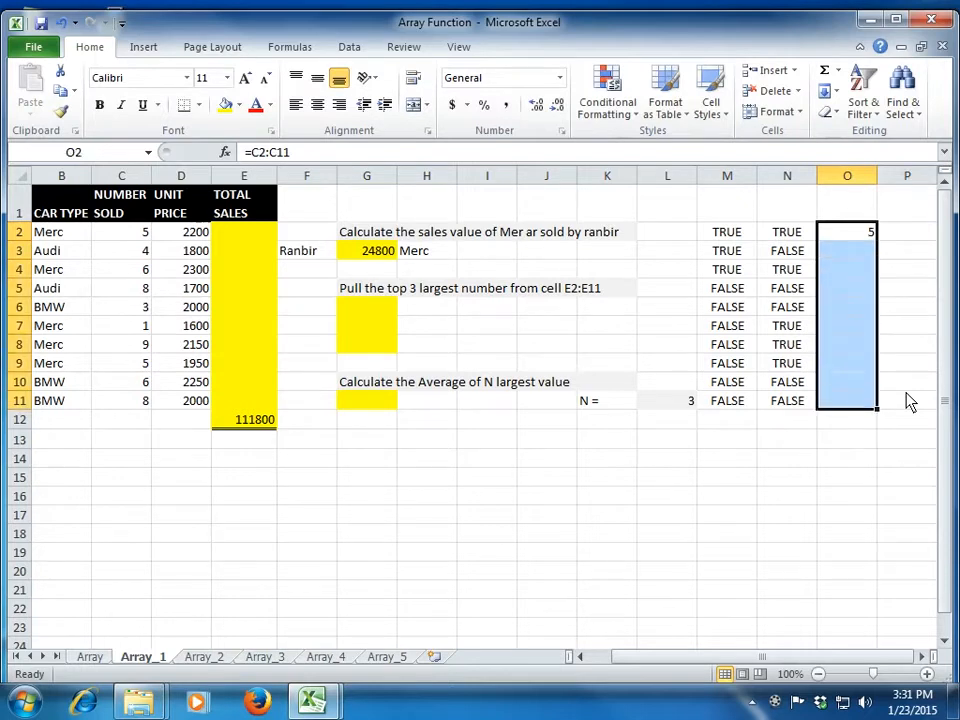
{"action": "key", "text": "F2"}
{"action": "key", "text": "ctrl+shift+Return"}
{"action": "key", "text": "Right"}
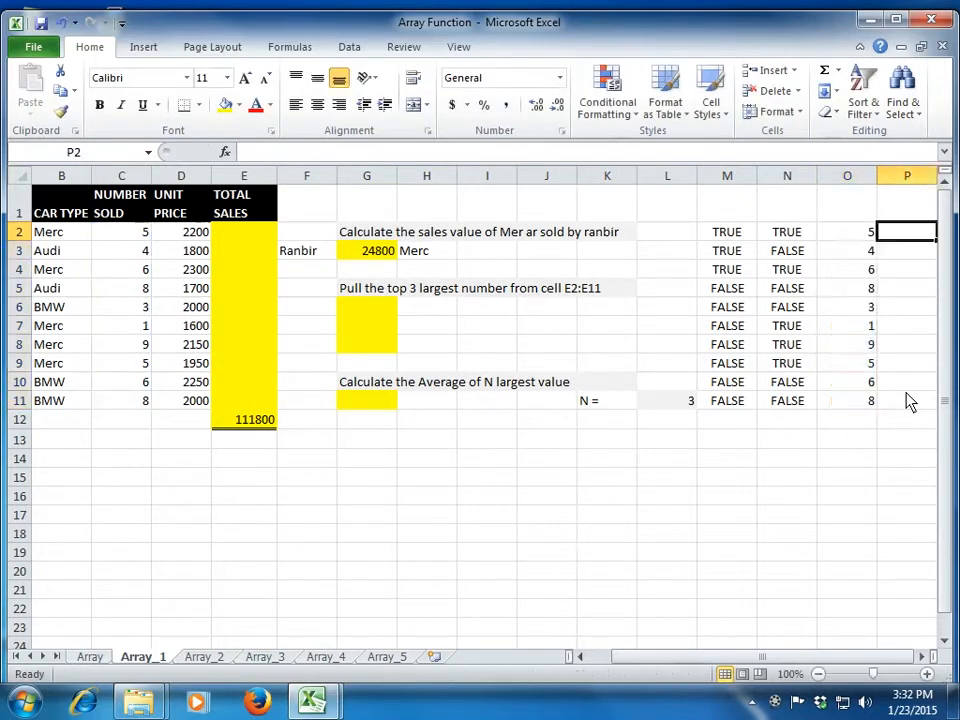
Enter =D2:D11 as an array formula across P2:P11 to list the unit prices, and move to Q2.
{"action": "key", "text": "shift+Down"}
{"action": "key", "text": "shift+Down"}
{"action": "key", "text": "shift+Down"}
{"action": "key", "text": "shift+Down"}
{"action": "key", "text": "shift+Down"}
{"action": "key", "text": "shift+Down"}
{"action": "key", "text": "shift+Down"}
{"action": "key", "text": "shift+Down"}
{"action": "key", "text": "shift+Down"}
{"action": "type", "text": "="}
{"action": "key", "text": "Left"}
{"action": "key", "text": "Left"}
{"action": "key", "text": "Left"}
{"action": "key", "text": "Left"}
{"action": "key", "text": "Left"}
{"action": "key", "text": "Left"}
{"action": "key", "text": "Left"}
{"action": "key", "text": "Left"}
{"action": "key", "text": "Left"}
{"action": "key", "text": "Left"}
{"action": "key", "text": "Left"}
{"action": "key", "text": "Left"}
{"action": "key", "text": "shift+Down"}
{"action": "key", "text": "shift+Down"}
{"action": "key", "text": "shift+Down"}
{"action": "key", "text": "shift+Down"}
{"action": "key", "text": "shift+Down"}
{"action": "key", "text": "shift+Down"}
{"action": "key", "text": "shift+Down"}
{"action": "key", "text": "shift+Down"}
{"action": "key", "text": "shift+Down"}
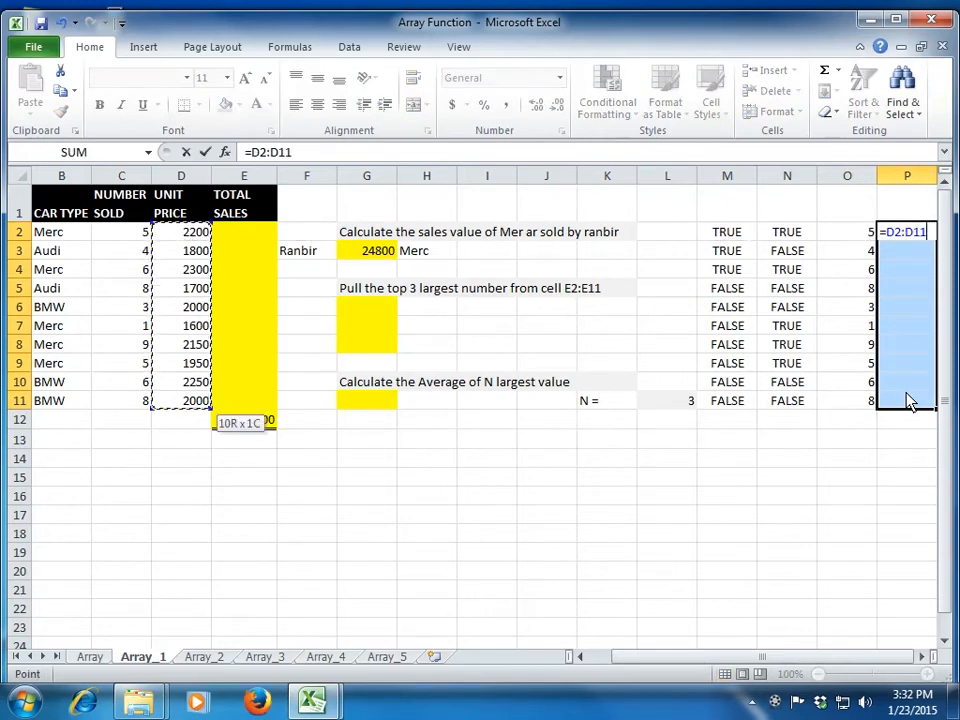
{"action": "key", "text": "ctrl+shift+Return"}
{"action": "key", "text": "Right"}
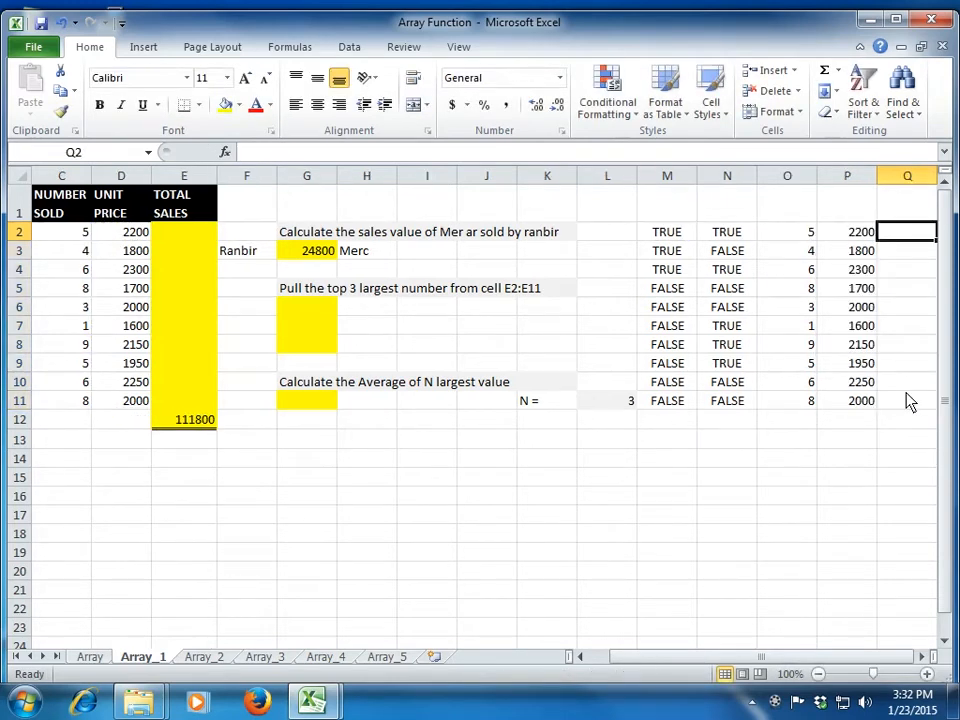
Enter the formula =M2*N2*O2*P2 in cell Q2 to multiply both conditions by the number sold and unit price.
{"action": "type", "text": "="}
{"action": "key", "text": "Left"}
{"action": "key", "text": "Left"}
{"action": "key", "text": "Left"}
{"action": "key", "text": "Left"}
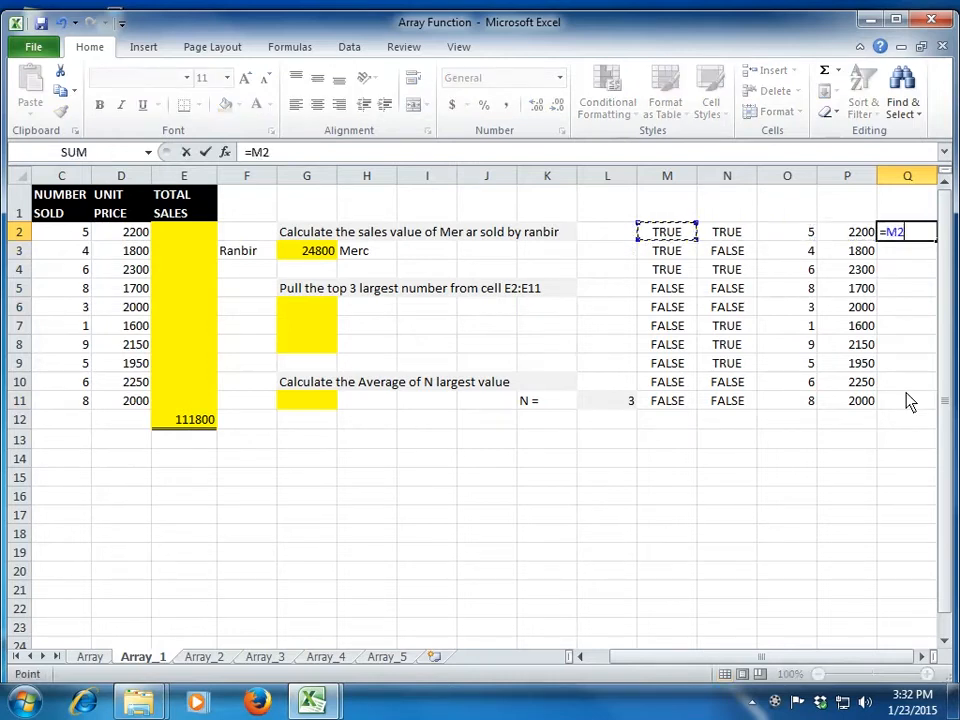
{"action": "type", "text": "*"}
{"action": "key", "text": "Left"}
{"action": "key", "text": "Left"}
{"action": "key", "text": "Left"}
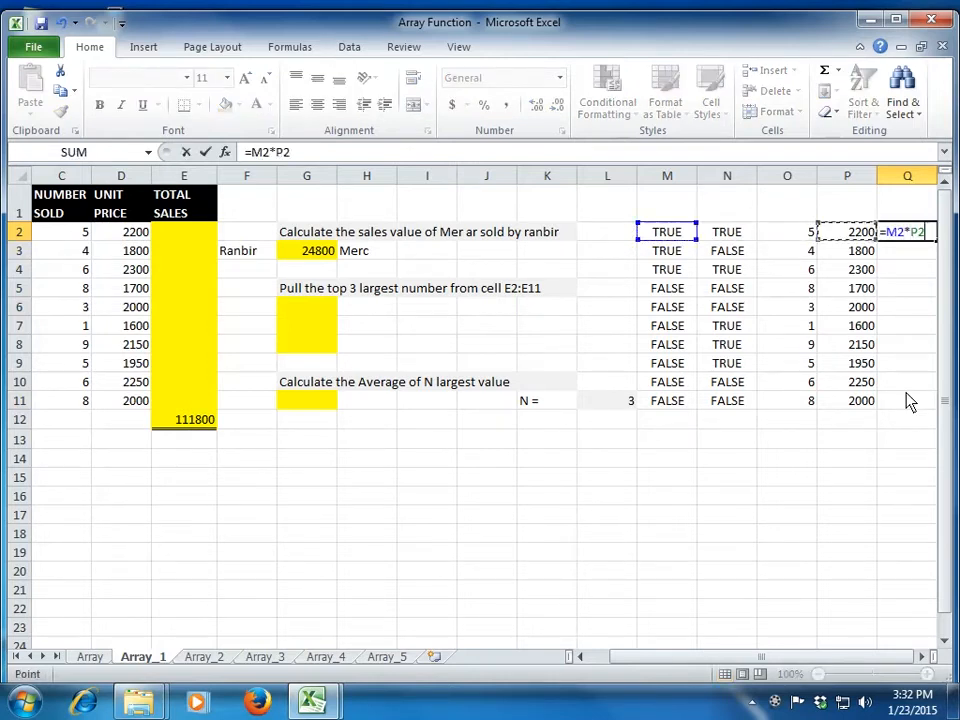
{"action": "type", "text": "*"}
{"action": "key", "text": "Left"}
{"action": "key", "text": "Left"}
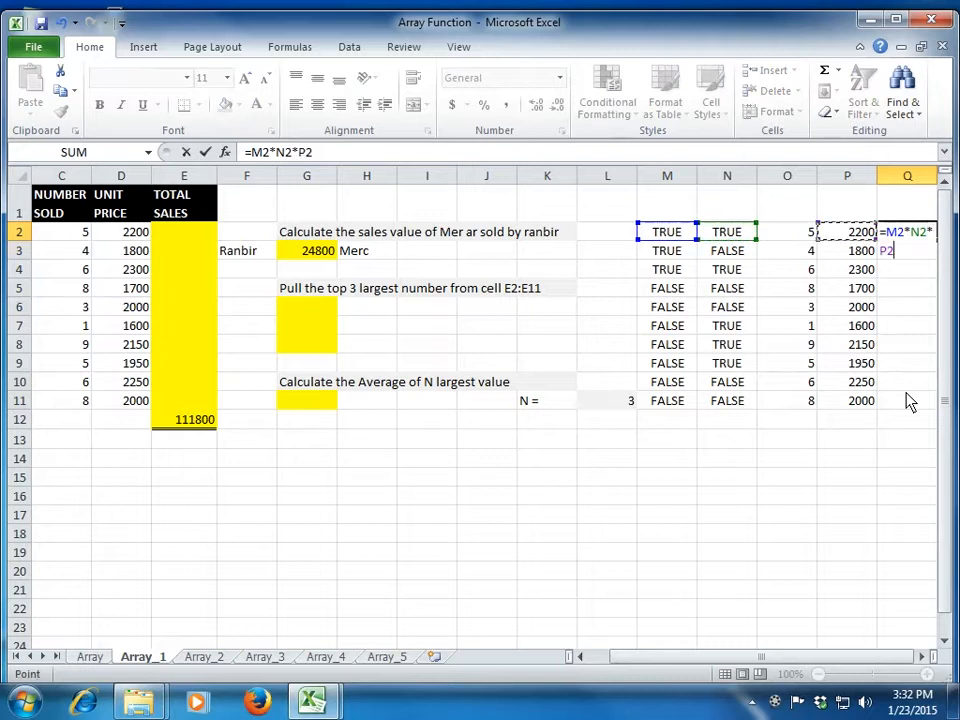
{"action": "type", "text": "*"}
{"action": "key", "text": "Left"}
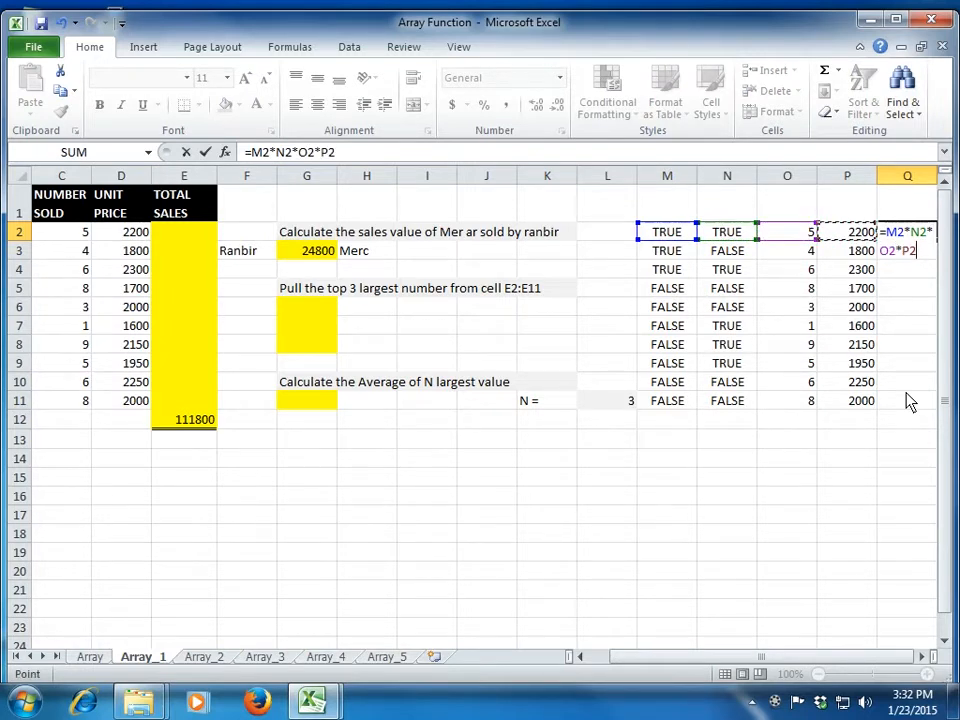
{"action": "key", "text": "Return"}
{"action": "key", "text": "Up"}
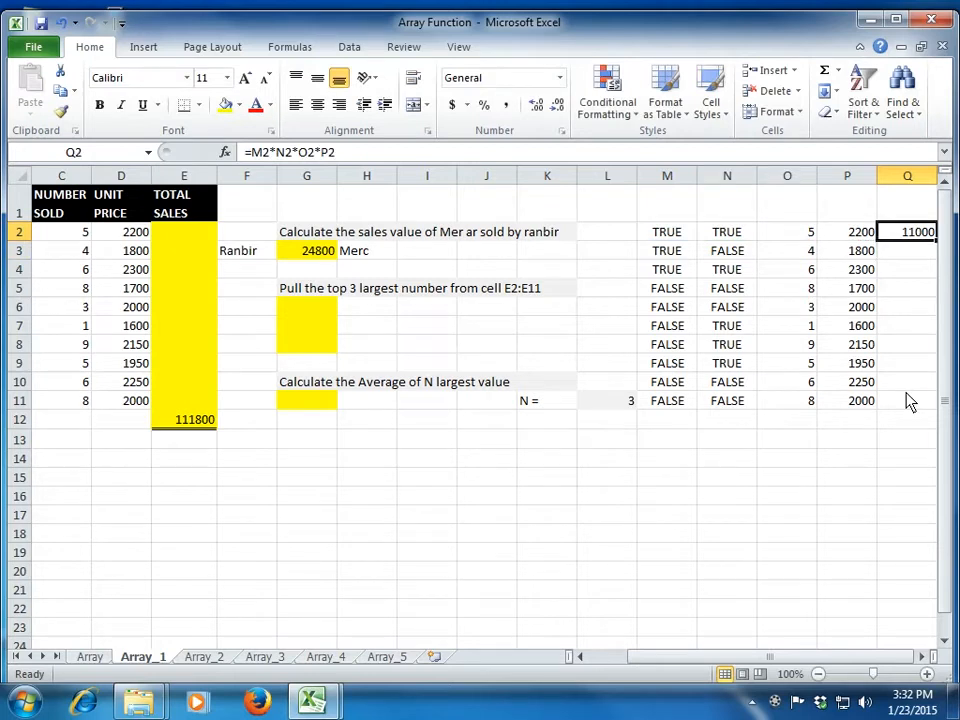
Compare the condition results in columns M and N for rows 2 and 3.
{"action": "key", "text": "Left"}
{"action": "key", "text": "Left"}
{"action": "key", "text": "Left"}
{"action": "key", "text": "Left"}
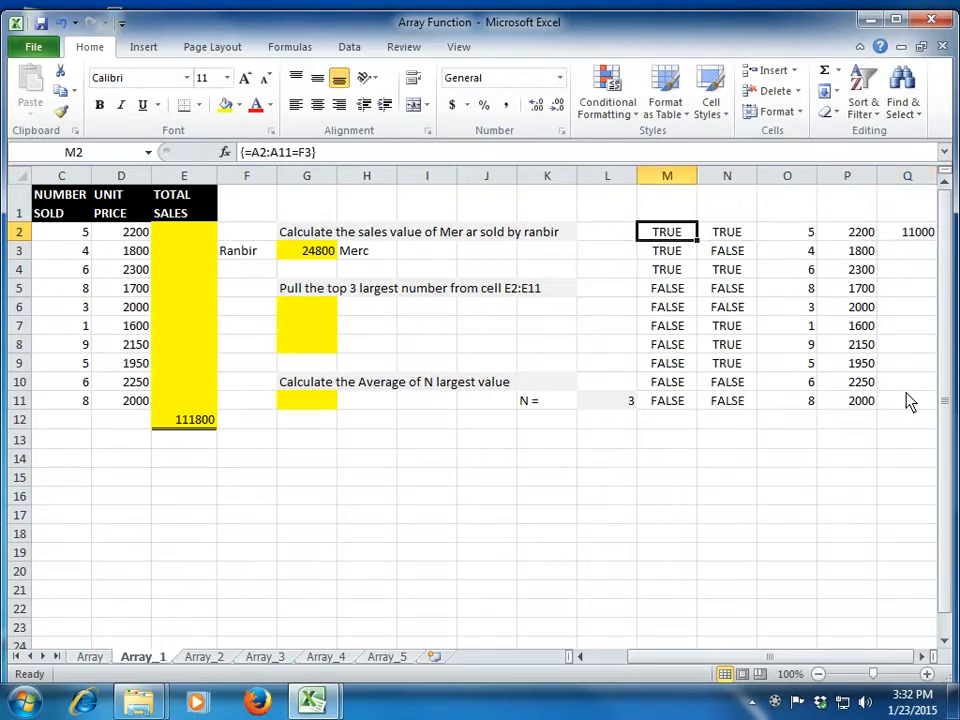
{"action": "key", "text": "Right"}
{"action": "key", "text": "Left"}
{"action": "key", "text": "Right"}
{"action": "key", "text": "Left"}
{"action": "key", "text": "Right"}
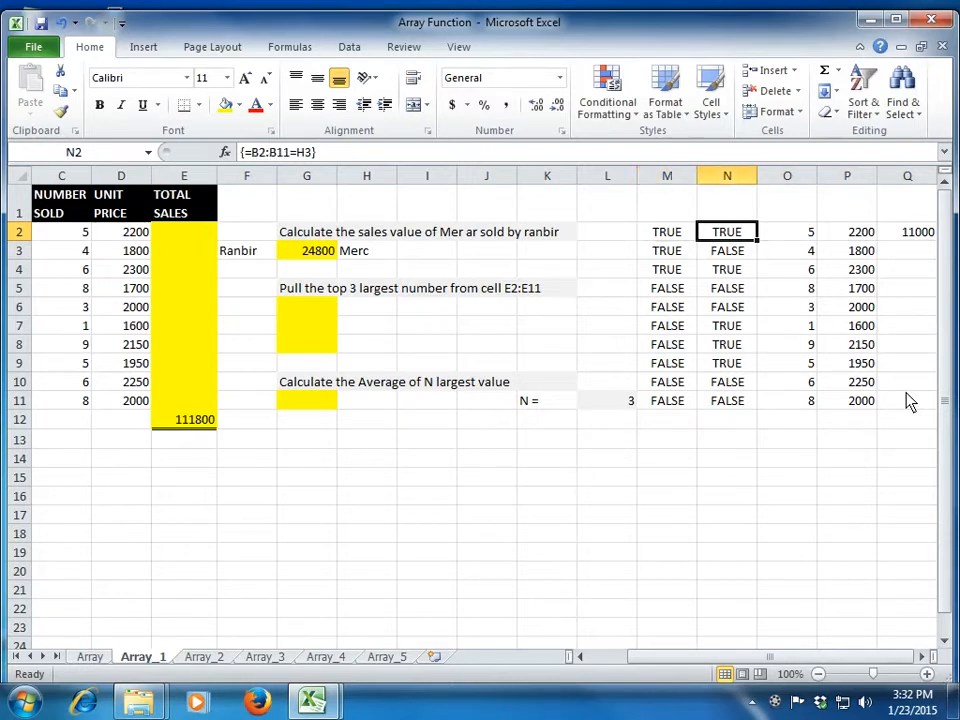
{"action": "key", "text": "Down"}
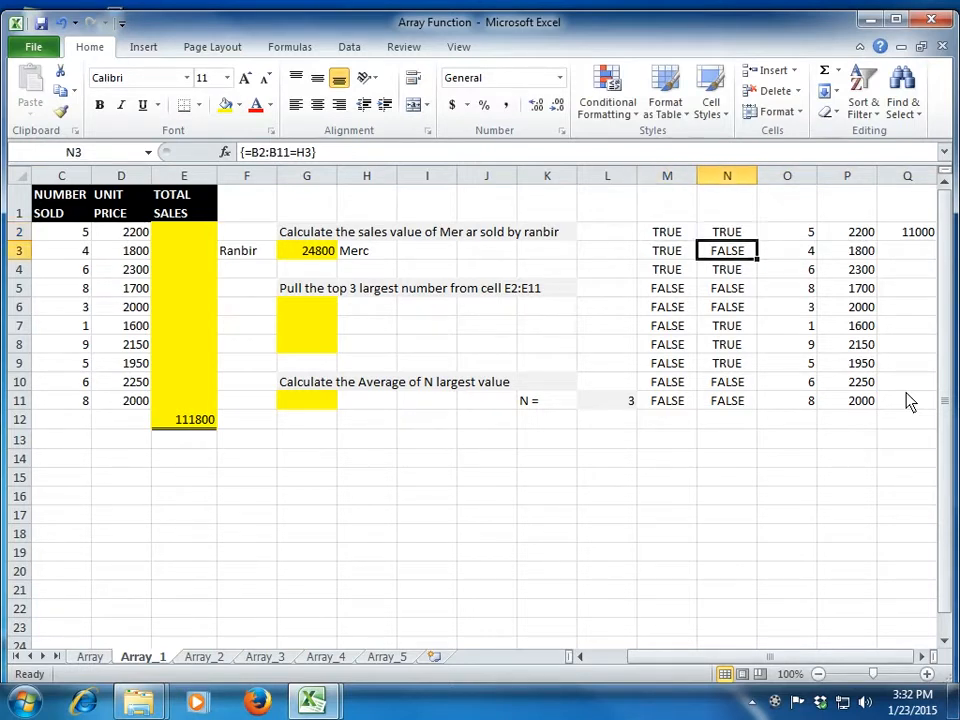
{"action": "key", "text": "Left"}
{"action": "key", "text": "Right"}
{"action": "key", "text": "Left"}
{"action": "key", "text": "Right"}
Copy the multiplication formula in cell Q2.
{"action": "key", "text": "Right"}
{"action": "key", "text": "Right"}
{"action": "key", "text": "Right"}
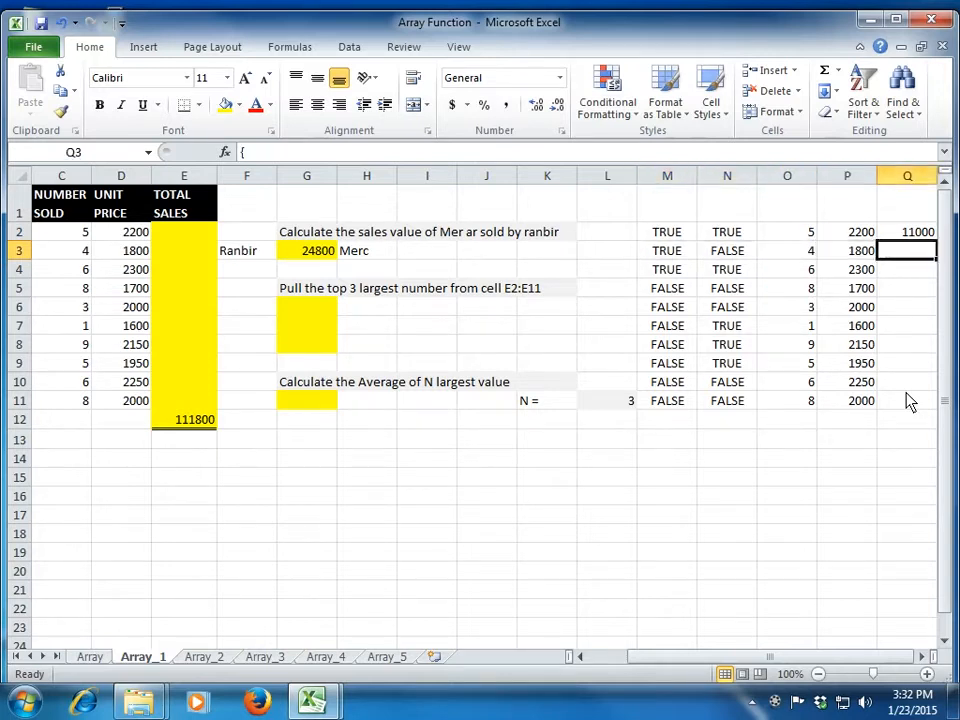
{"action": "key", "text": "Up"}
{"action": "key", "text": "ctrl+c"}
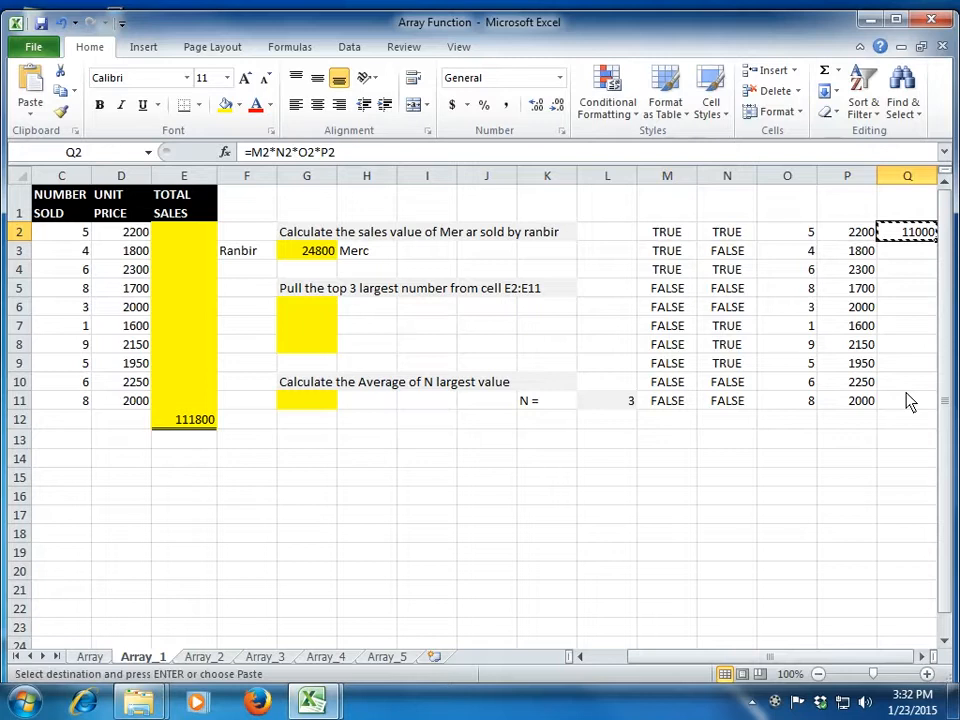
Fill the product formula =M2*N2*O2*P2 copied from Q2 down through Q11.
{"action": "key", "text": "shift+Down"}
{"action": "key", "text": "shift+Down"}
{"action": "key", "text": "shift+Down"}
{"action": "key", "text": "shift+Down"}
{"action": "key", "text": "shift+Down"}
{"action": "left_click_drag", "start_coordinate": [910, 400], "coordinate": [911, 399]}
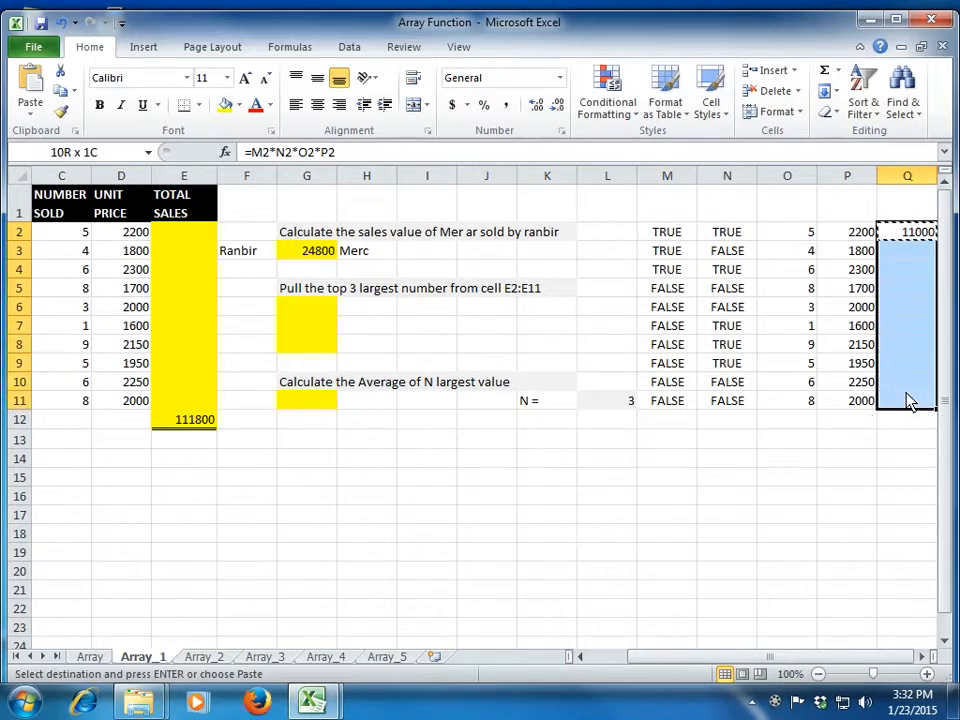
{"action": "key", "text": "Return"}
{"action": "key", "text": "Right"}
{"action": "key", "text": "Left"}
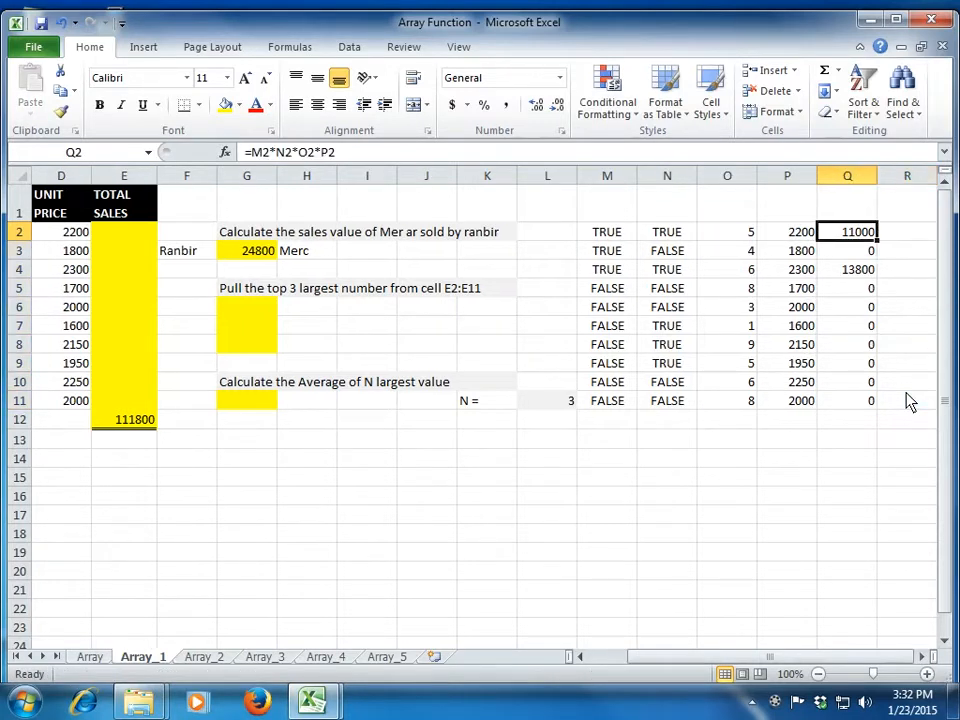
Examine the TRUE/FALSE flags in columns M and N row by row against the product results in column Q.
{"action": "key", "text": "Down"}
{"action": "key", "text": "Down"}
{"action": "key", "text": "Left"}
{"action": "key", "text": "Left"}
{"action": "key", "text": "Left"}
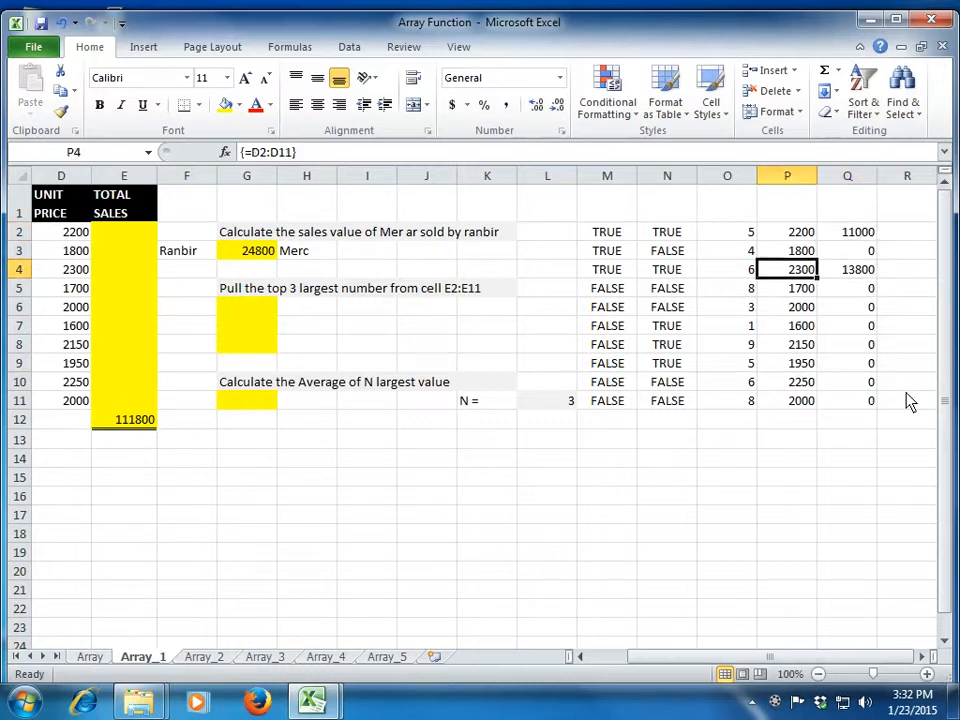
{"action": "key", "text": "Left"}
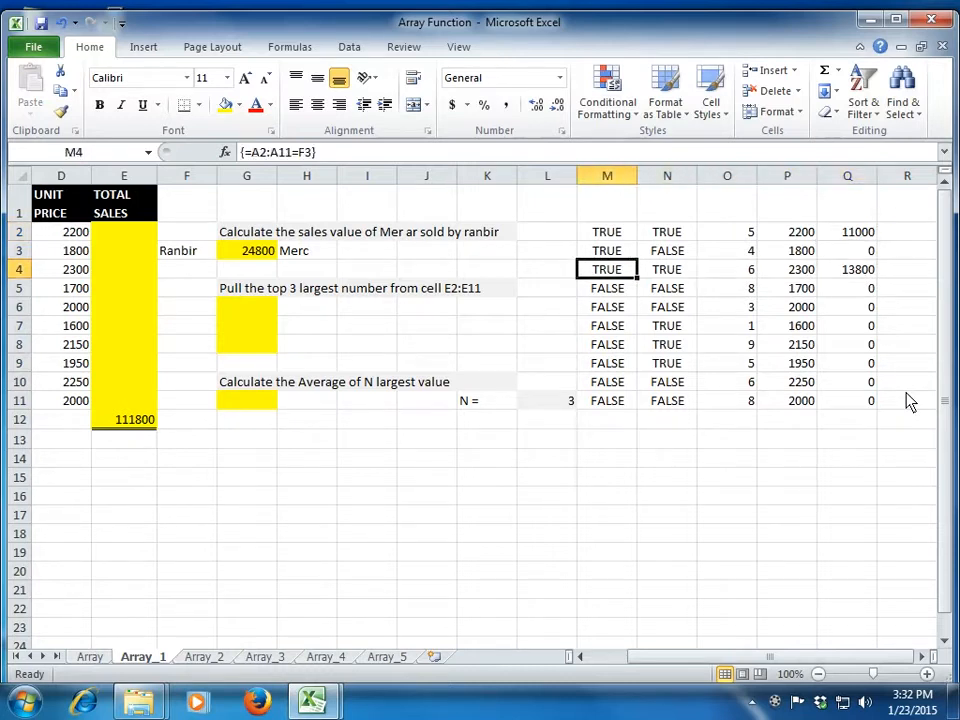
{"action": "key", "text": "Right"}
{"action": "key", "text": "Left"}
{"action": "key", "text": "Right"}
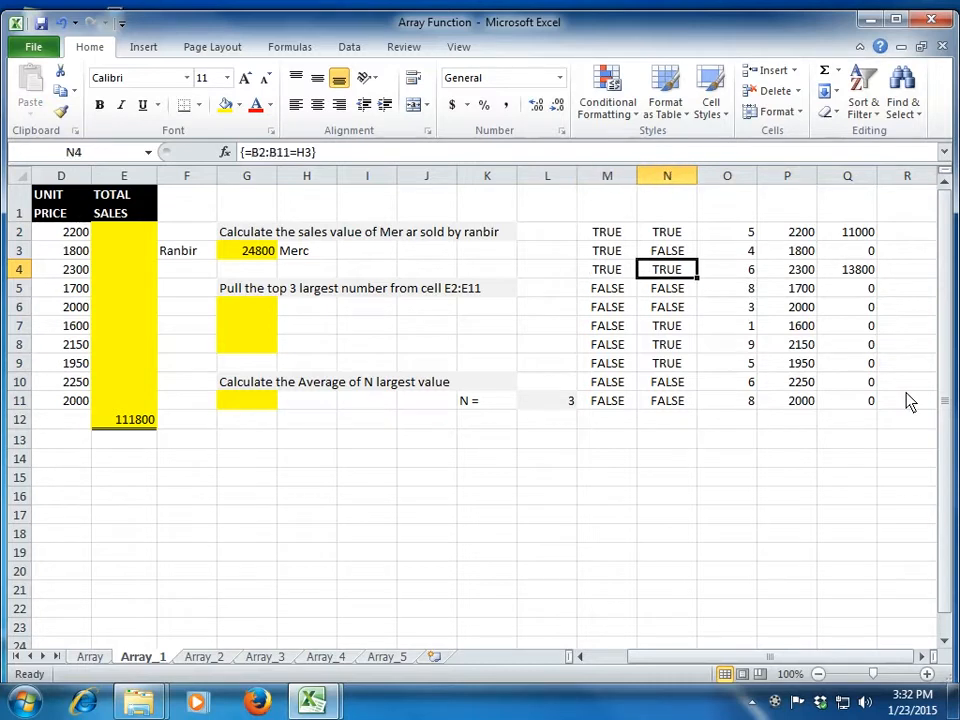
{"action": "key", "text": "Left"}
{"action": "key", "text": "Right"}
{"action": "key", "text": "Up"}
{"action": "key", "text": "Left"}
{"action": "key", "text": "Down"}
{"action": "key", "text": "Down"}
{"action": "key", "text": "Down"}
{"action": "key", "text": "Right"}
{"action": "key", "text": "Left"}
{"action": "key", "text": "Down"}
{"action": "key", "text": "Down"}
{"action": "key", "text": "Down"}
{"action": "key", "text": "Right"}
{"action": "key", "text": "Left"}
{"action": "key", "text": "Right"}
Total the product results of Q2:Q11 with a SUM formula in Q12.
{"action": "key", "text": "Right"}
{"action": "key", "text": "Right"}
{"action": "key", "text": "Right"}
{"action": "key", "text": "Down"}
{"action": "key", "text": "Down"}
{"action": "key", "text": "Down"}
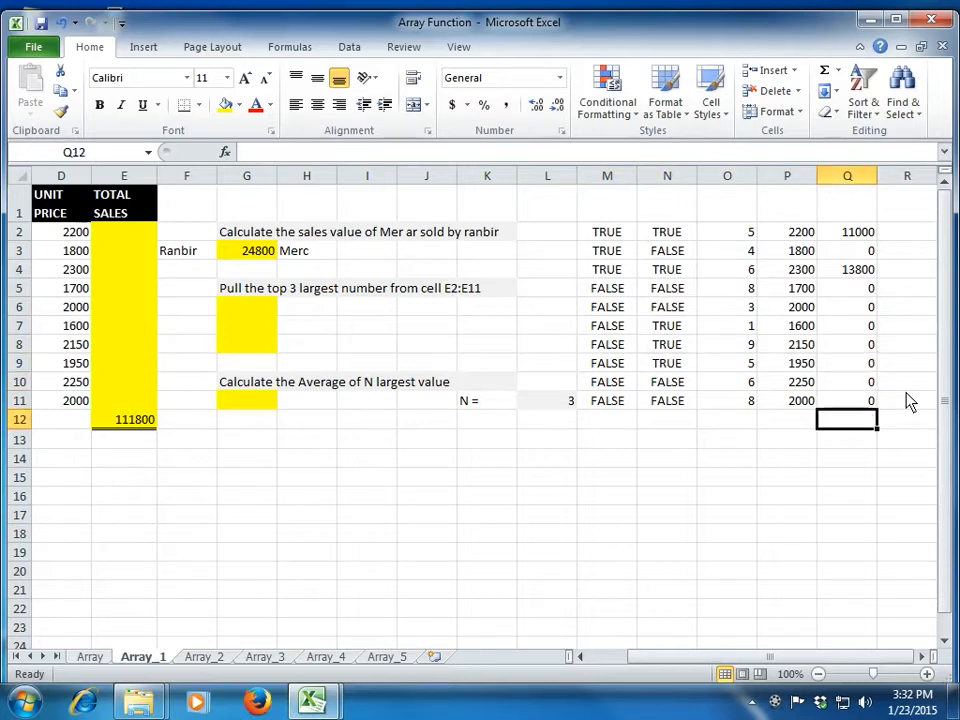
{"action": "key", "text": "alt+equal"}
{"action": "key", "text": "Return"}
{"action": "key", "text": "Up"}
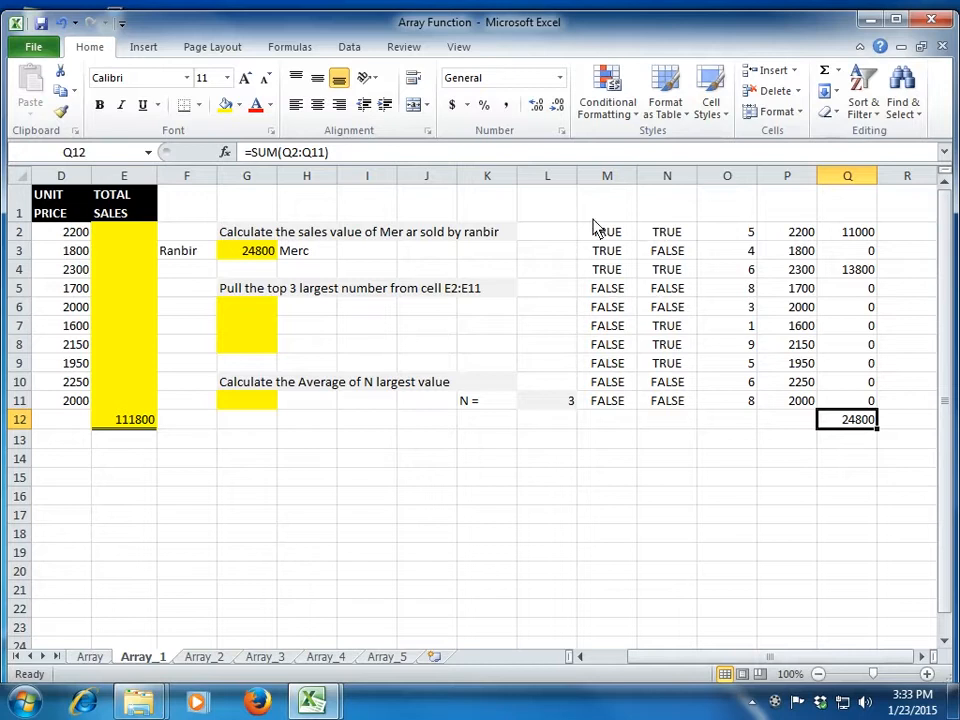
Clear the helper calculations in M2:Q12.
{"action": "left_click_drag", "start_coordinate": [590, 238], "coordinate": [862, 427]}
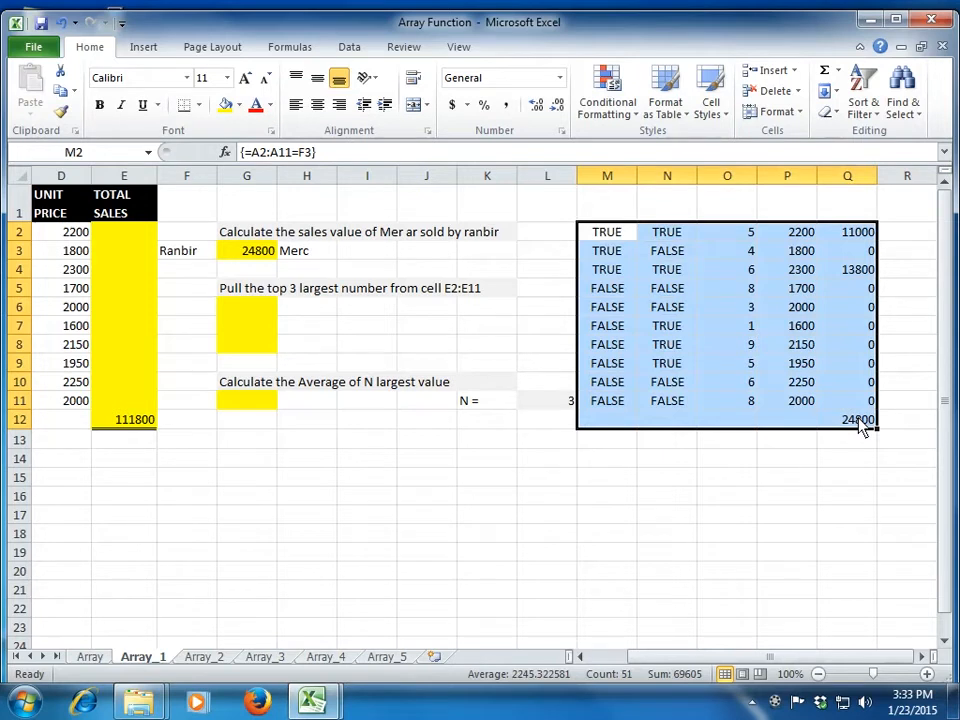
{"action": "key", "text": "Delete"}
Enter =C2:C11*D2:D11 as an array formula in the first Total Sales cell, E2.
{"action": "key", "text": "Left"}
{"action": "key", "text": "Left"}
{"action": "key", "text": "Left"}
{"action": "key", "text": "Left"}
{"action": "key", "text": "Left"}
{"action": "key", "text": "Left"}
{"action": "key", "text": "Left"}
{"action": "key", "text": "Left"}
{"action": "key", "text": "Left"}
{"action": "key", "text": "Left"}
{"action": "key", "text": "Left"}
{"action": "key", "text": "Left"}
{"action": "key", "text": "Right"}
{"action": "key", "text": "Right"}
{"action": "key", "text": "Right"}
{"action": "key", "text": "Right"}
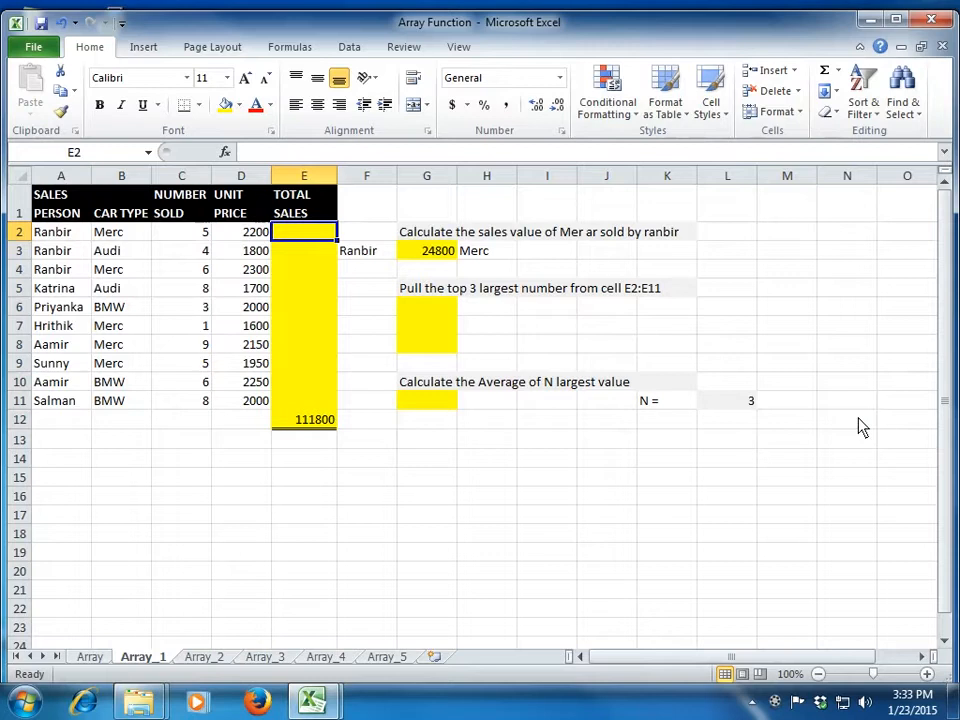
{"action": "type", "text": "="}
{"action": "key", "text": "Left"}
{"action": "key", "text": "Left"}
{"action": "key", "text": "ctrl+shift+Down"}
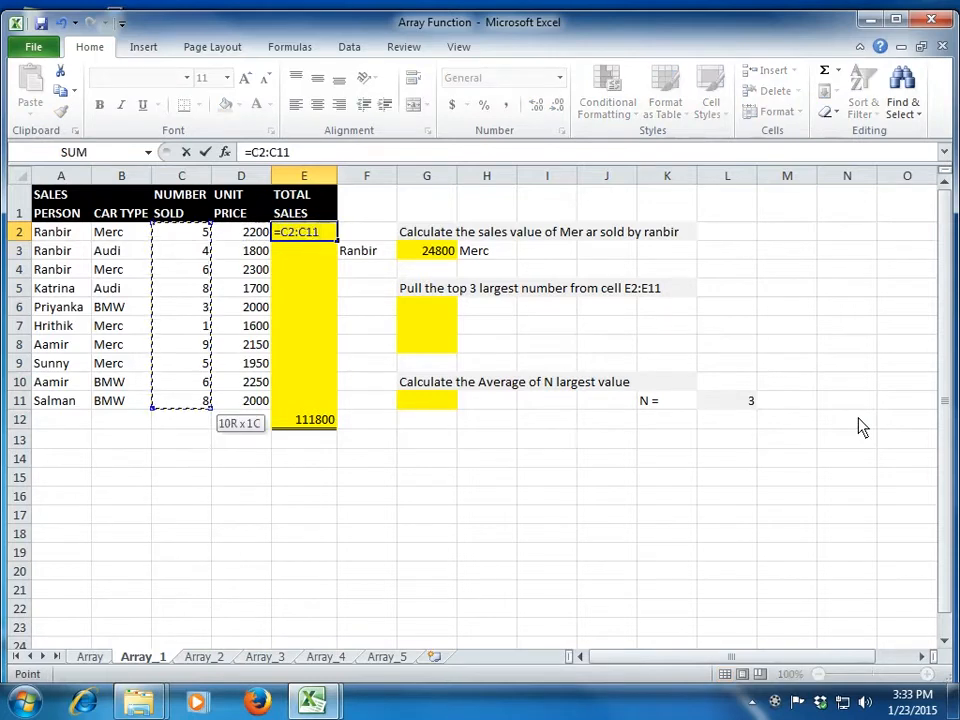
{"action": "type", "text": "*"}
{"action": "key", "text": "Left"}
{"action": "key", "text": "ctrl+shift+Down"}
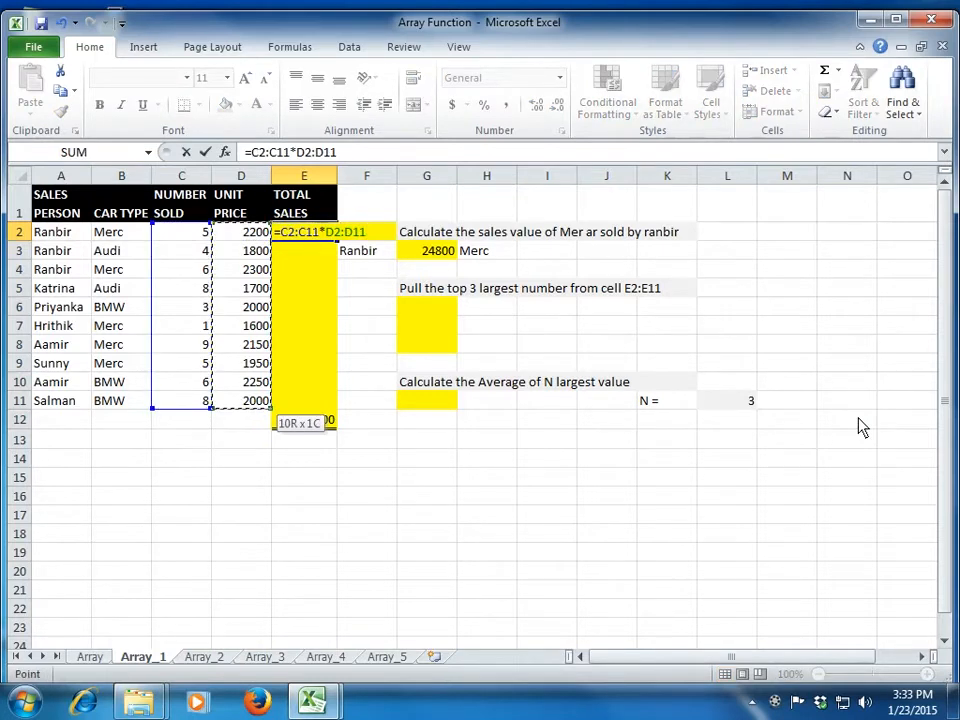
{"action": "key", "text": "ctrl+shift+Return"}
Extend the array formula =C2:C11*D2:D11 from E2 over the whole Total Sales range E2:E11.
{"action": "key", "text": "shift+Down"}
{"action": "key", "text": "shift+Down"}
{"action": "key", "text": "shift+Down"}
{"action": "key", "text": "shift+Down"}
{"action": "key", "text": "shift+Down"}
{"action": "key", "text": "shift+Down"}
{"action": "key", "text": "shift+Down"}
{"action": "key", "text": "shift+Down"}
{"action": "key", "text": "shift+Down"}
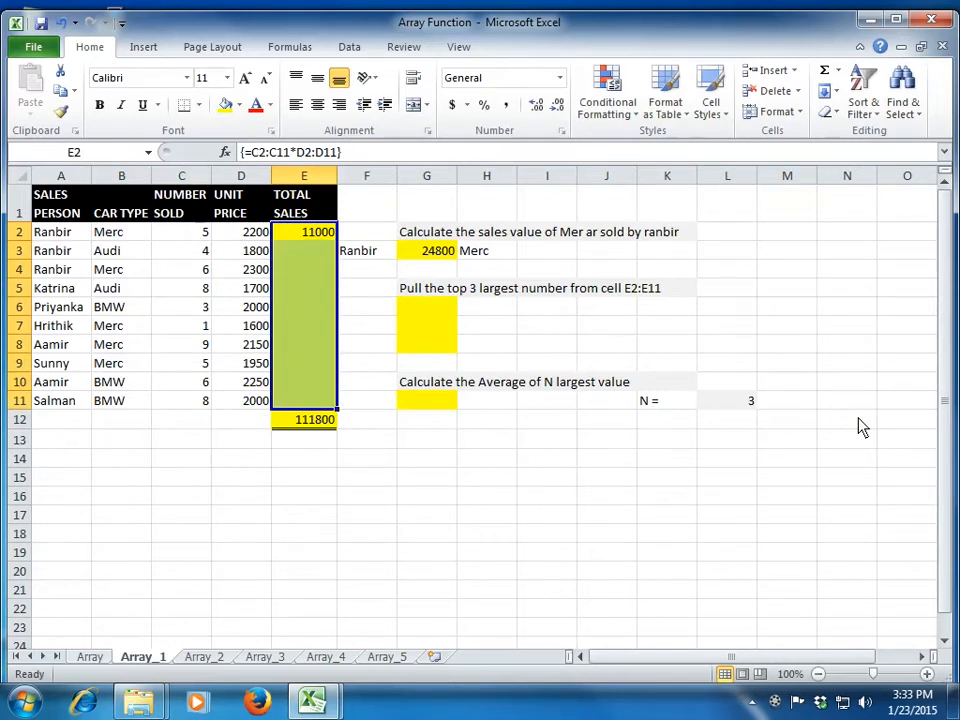
{"action": "key", "text": "F2"}
{"action": "key", "text": "ctrl+shift+Return"}
{"action": "key", "text": "Right"}
{"action": "key", "text": "Right"}
{"action": "key", "text": "Down"}
{"action": "key", "text": "Down"}
{"action": "key", "text": "Down"}
{"action": "key", "text": "Down"}
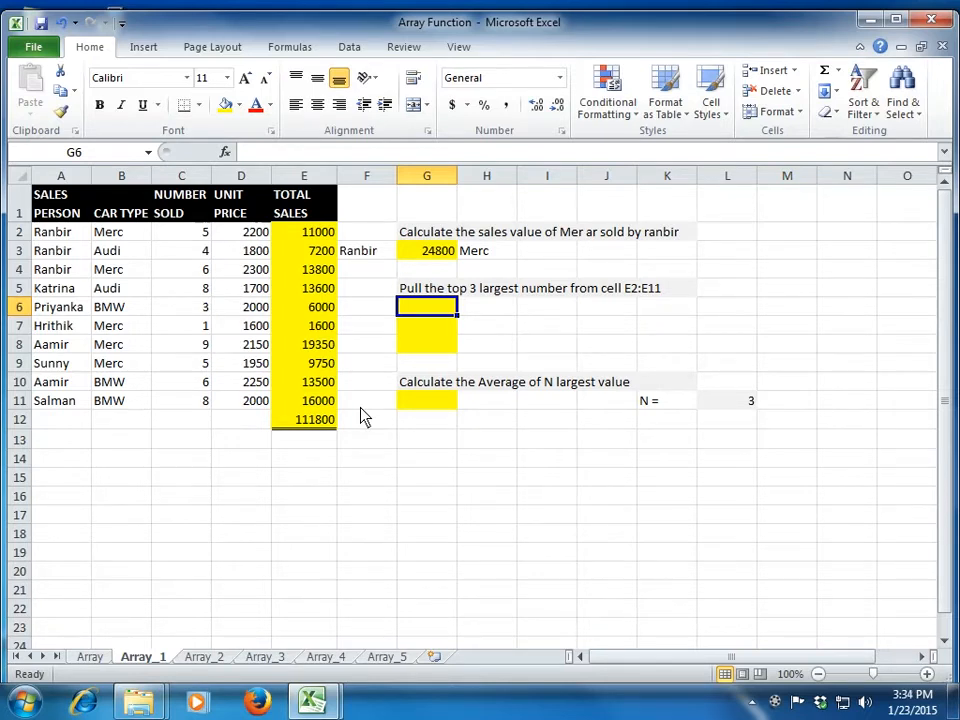
{"action": "key", "text": "Right"}
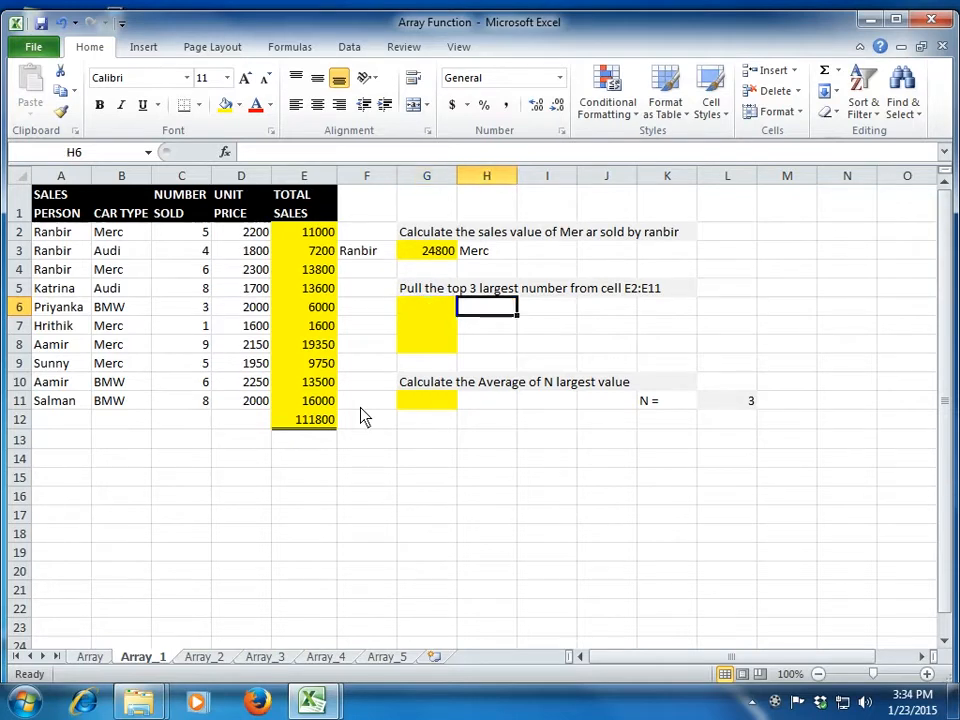
On the Array sheet, enter =LARGE(B13:E15,2) in A17 to return the second-largest value of the transposed table.
{"action": "key", "text": "ctrl+Page_Up"}
{"action": "key", "text": "Down"}
{"action": "key", "text": "Up"}
{"action": "type", "text": "="}
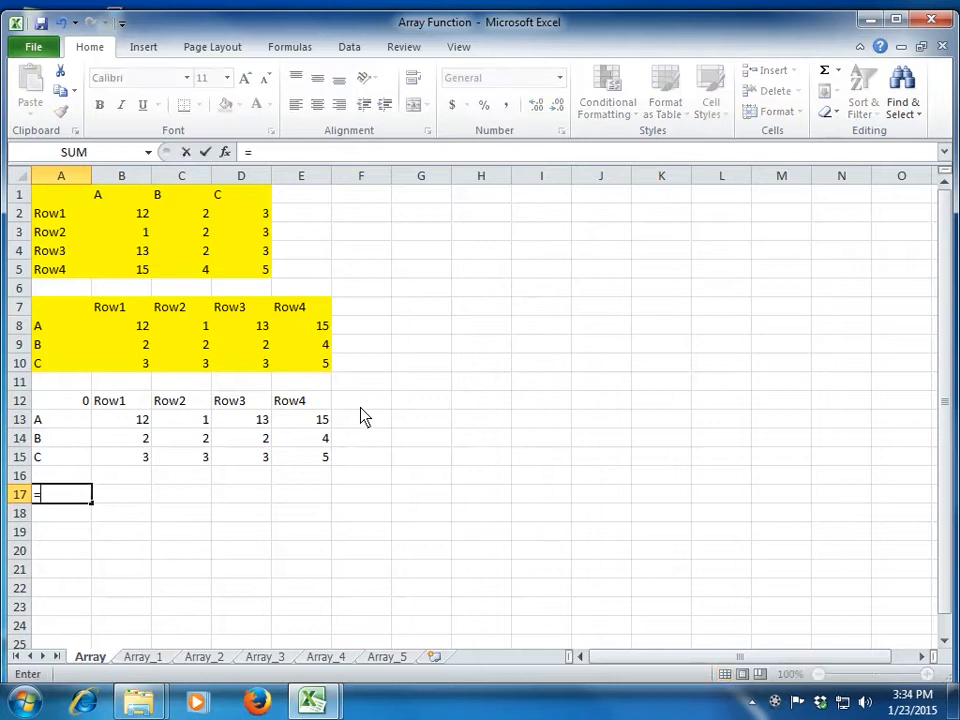
{"action": "type", "text": "large("}
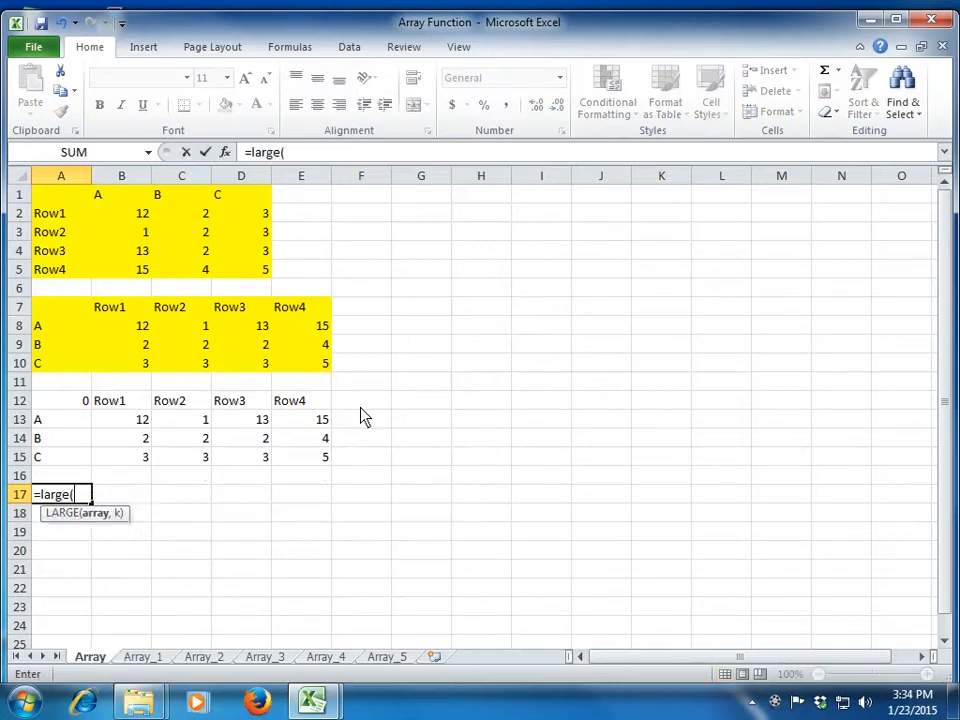
{"action": "key", "text": "Up"}
{"action": "key", "text": "Up"}
{"action": "key", "text": "Up"}
{"action": "key", "text": "Up"}
{"action": "key", "text": "Right"}
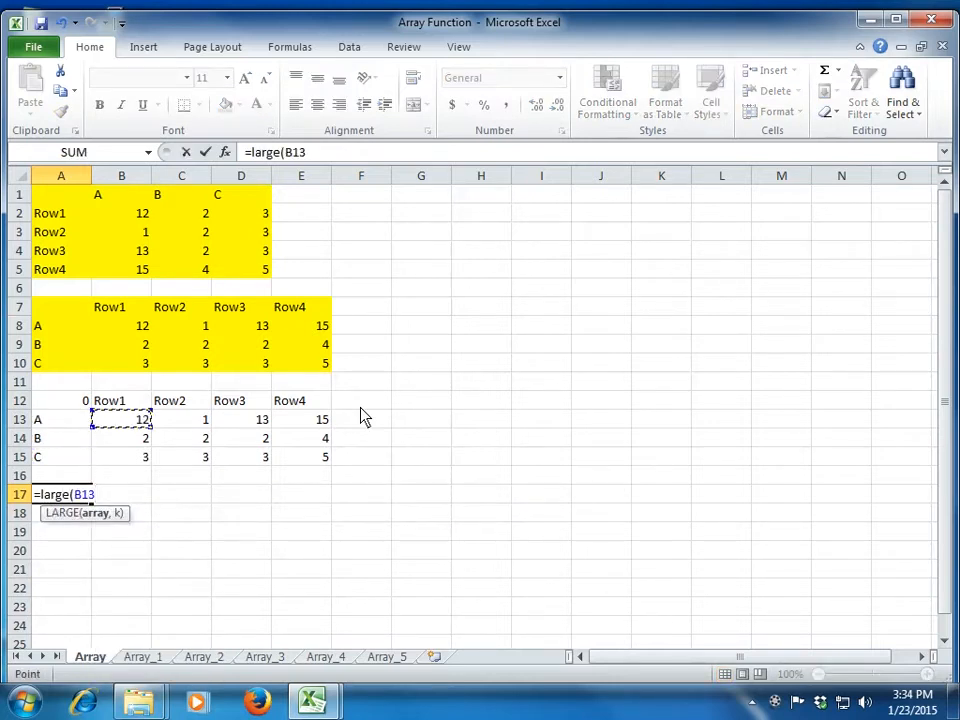
{"action": "key", "text": "shift+Right"}
{"action": "key", "text": "shift+Right"}
{"action": "key", "text": "shift+Right"}
{"action": "key", "text": "shift+Down"}
{"action": "key", "text": "shift+Down"}
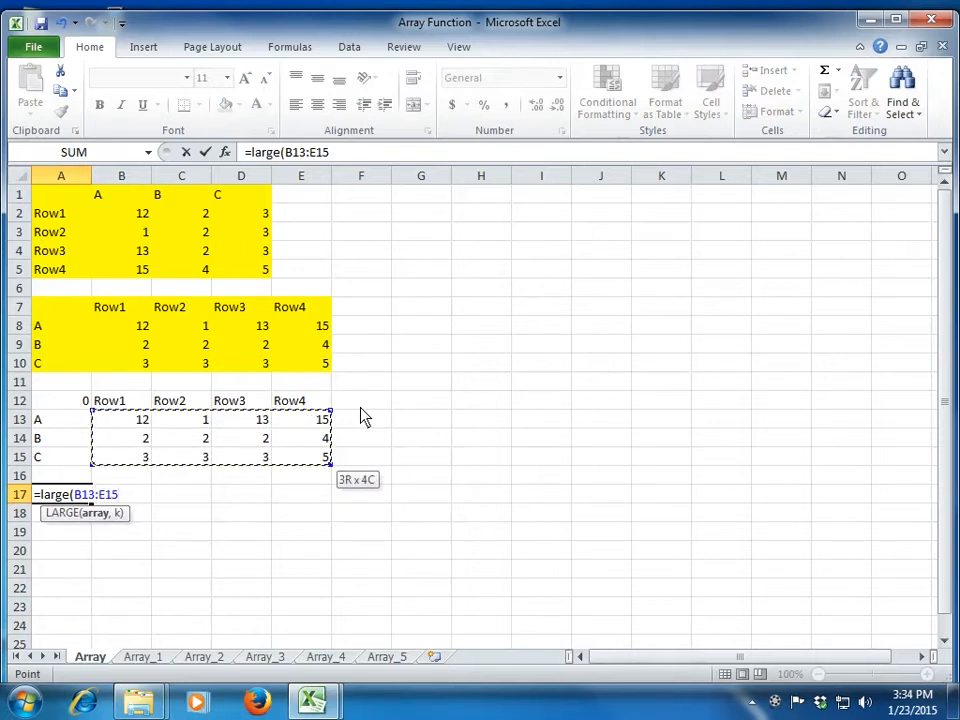
{"action": "type", "text": ","}
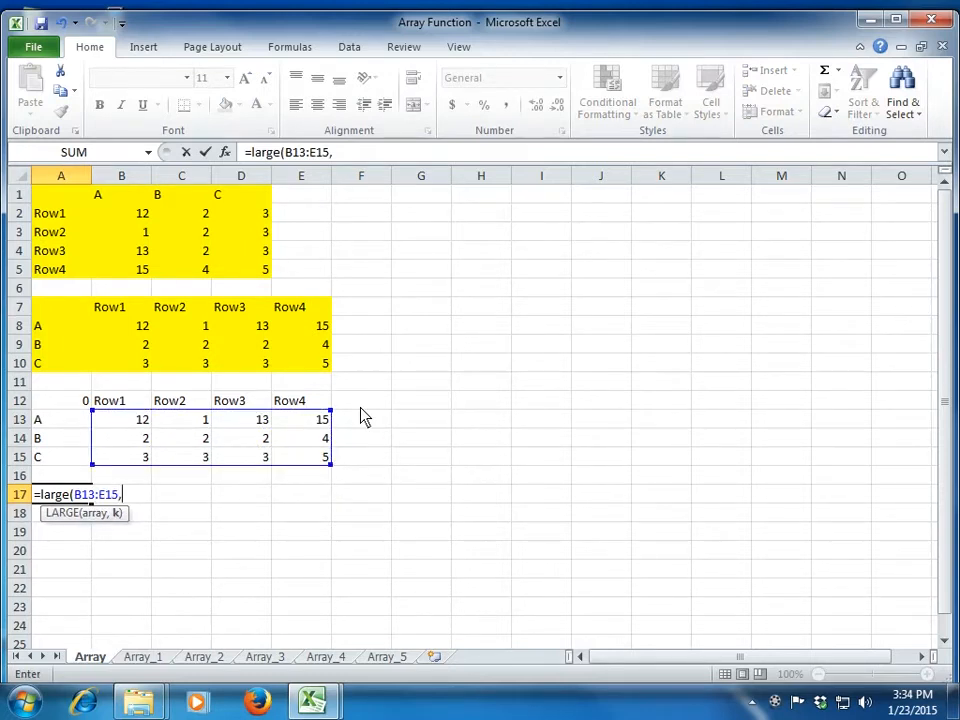
{"action": "type", "text": "2"}
{"action": "key", "text": "Return"}
{"action": "key", "text": "Up"}
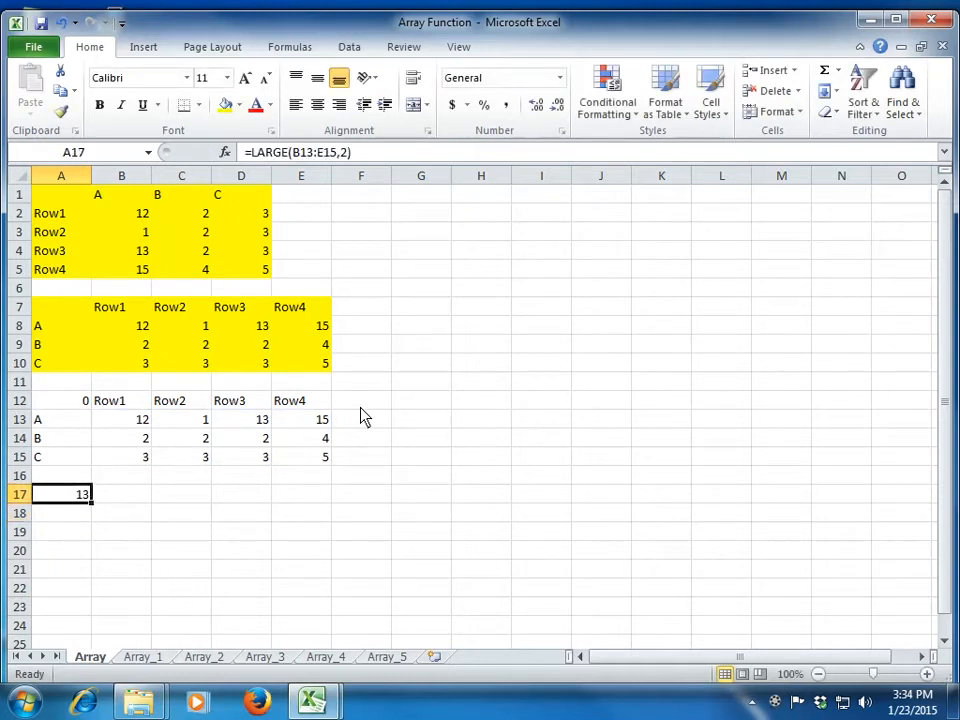
Change the k argument of the LARGE formula in A17 to 1.
{"action": "left_click_drag", "start_coordinate": [140, 420], "coordinate": [322, 463]}
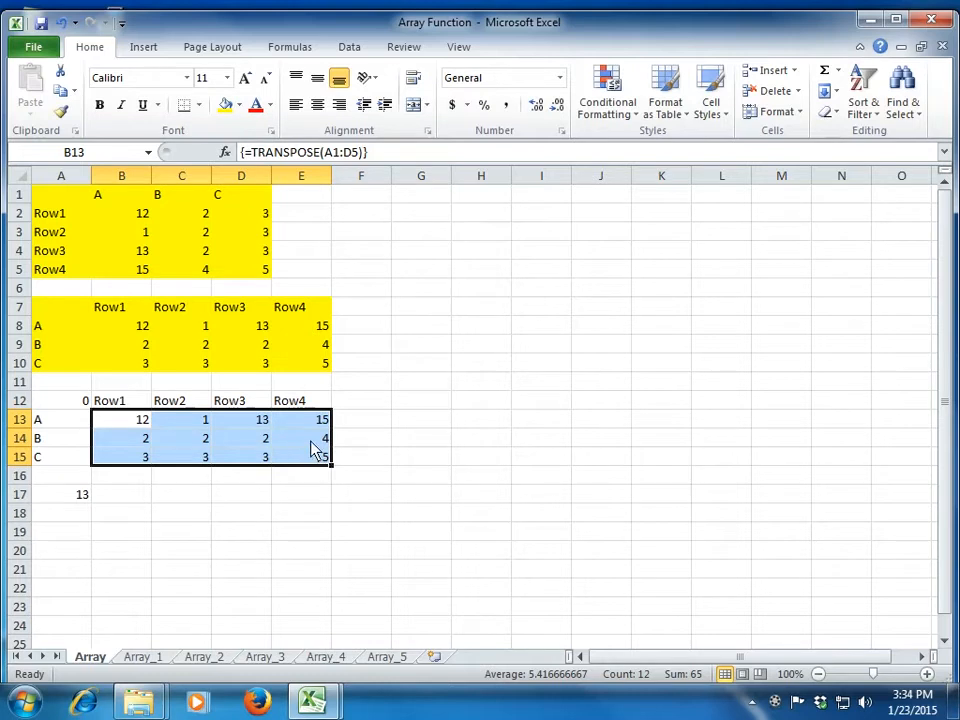
{"action": "left_click", "coordinate": [54, 496]}
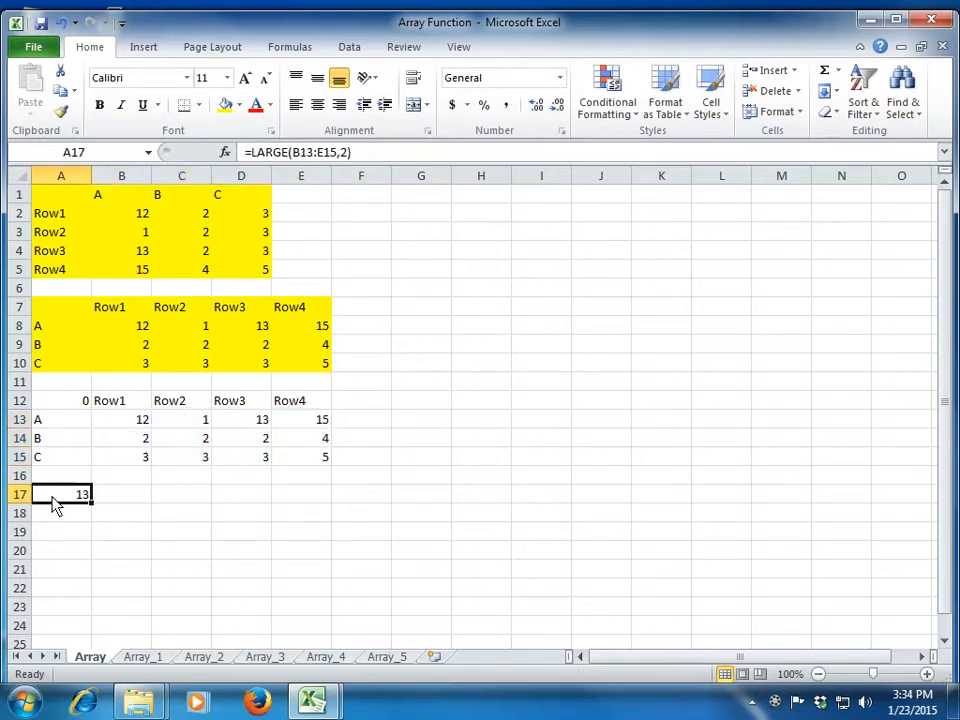
{"action": "left_click", "coordinate": [341, 152]}
{"action": "key", "text": "Delete"}
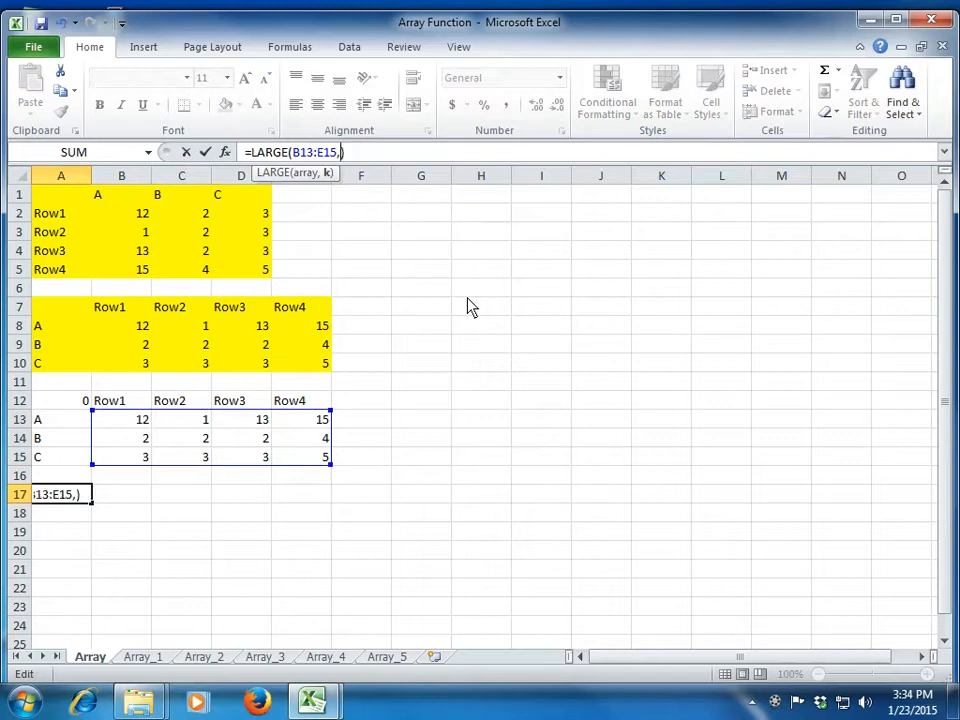
{"action": "type", "text": "1"}
{"action": "key", "text": "Return"}
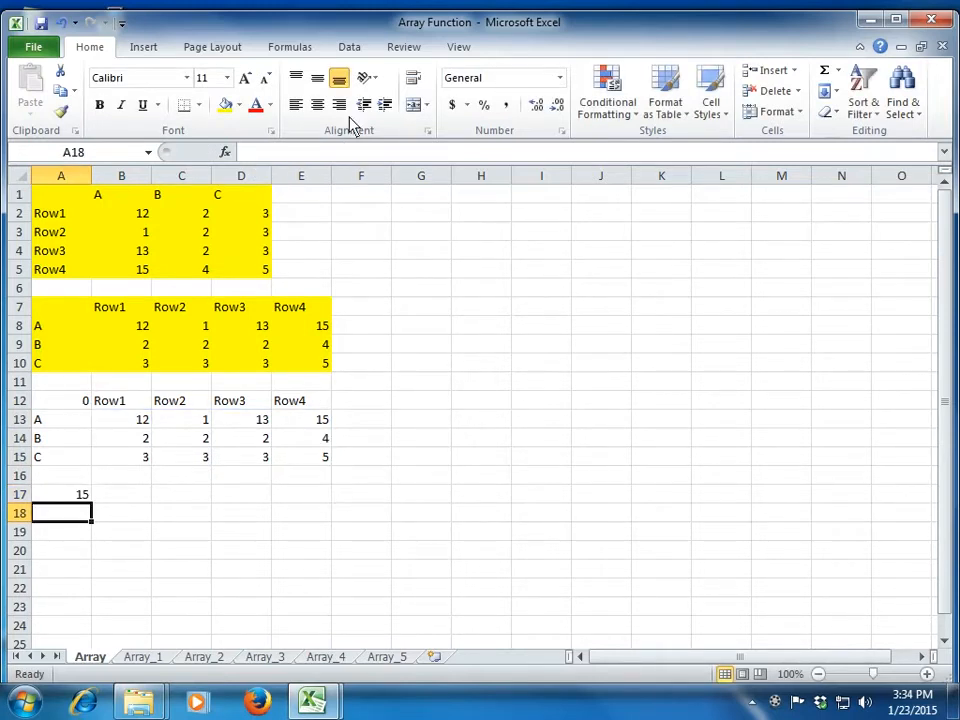
Change the k argument of the LARGE formula in A17 to 10.
{"action": "left_click", "coordinate": [52, 497]}
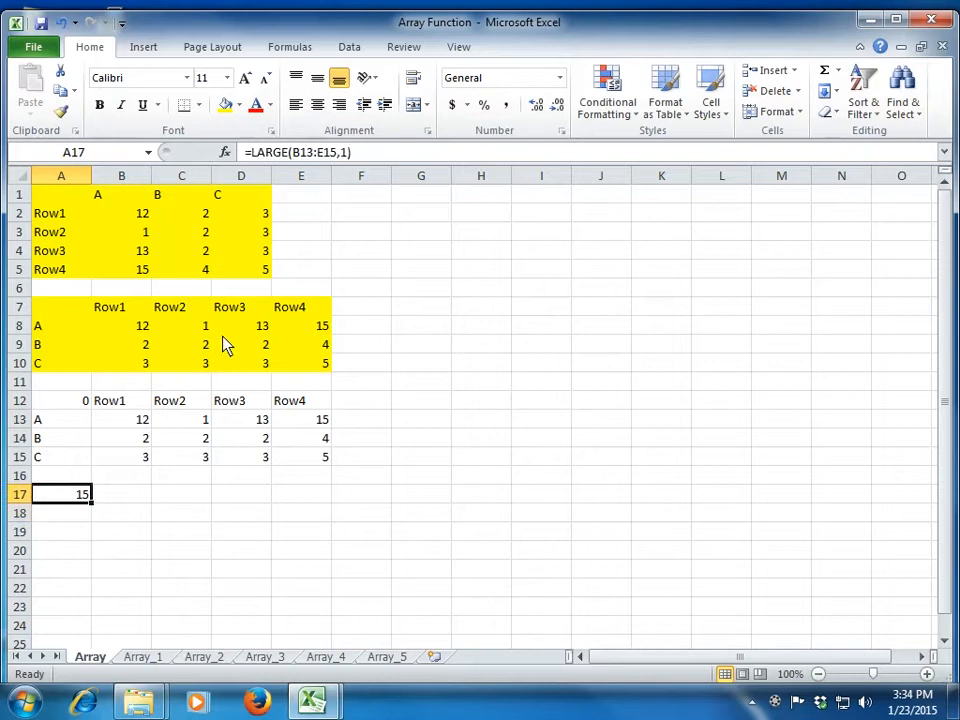
{"action": "left_click", "coordinate": [348, 163]}
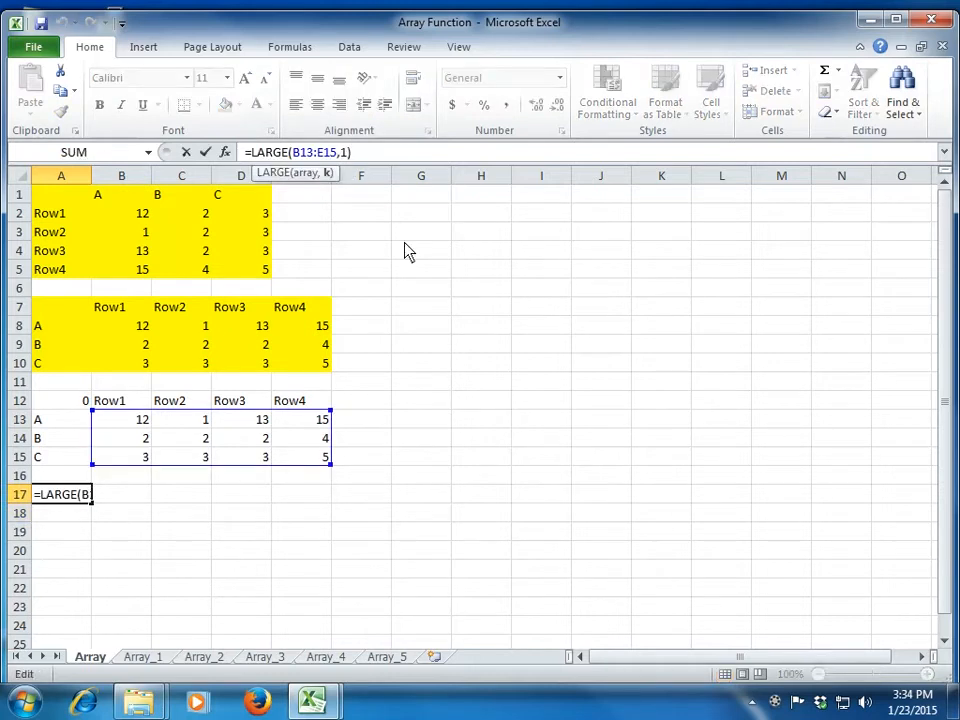
{"action": "type", "text": "0"}
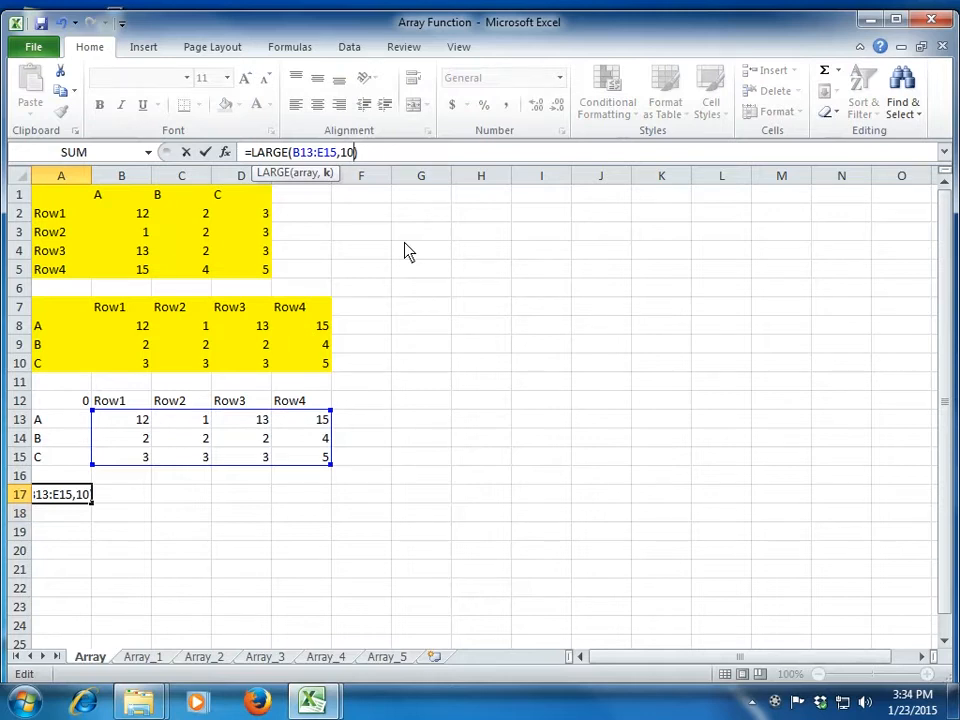
{"action": "key", "text": "Return"}
{"action": "key", "text": "Up"}
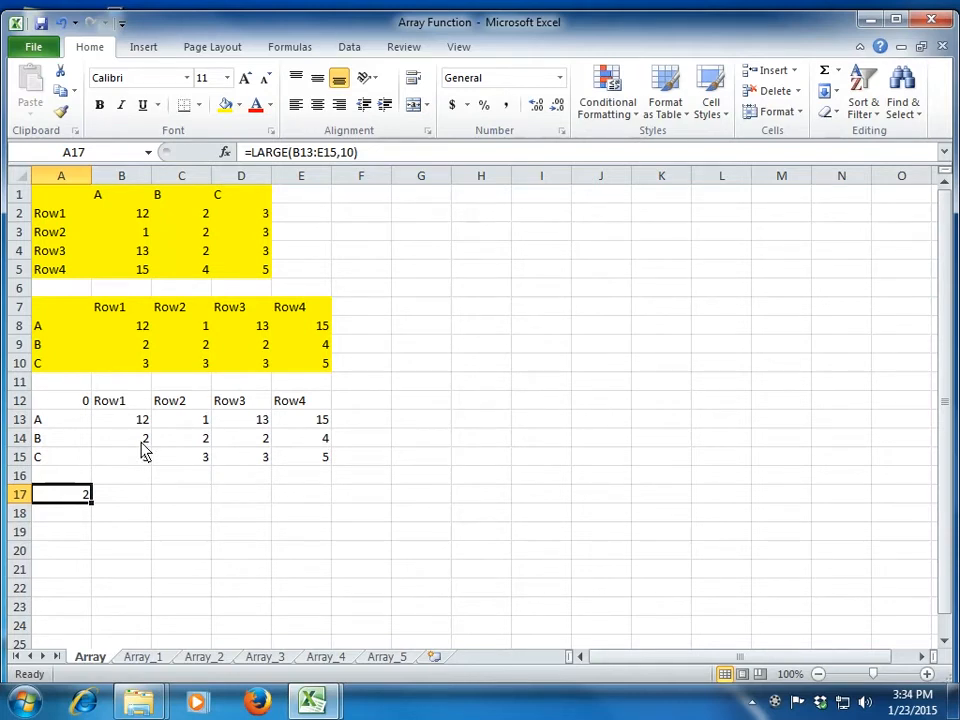
Enter =ROW() in A19 to return that cell's row number.
{"action": "key", "text": "Down"}
{"action": "key", "text": "Down"}
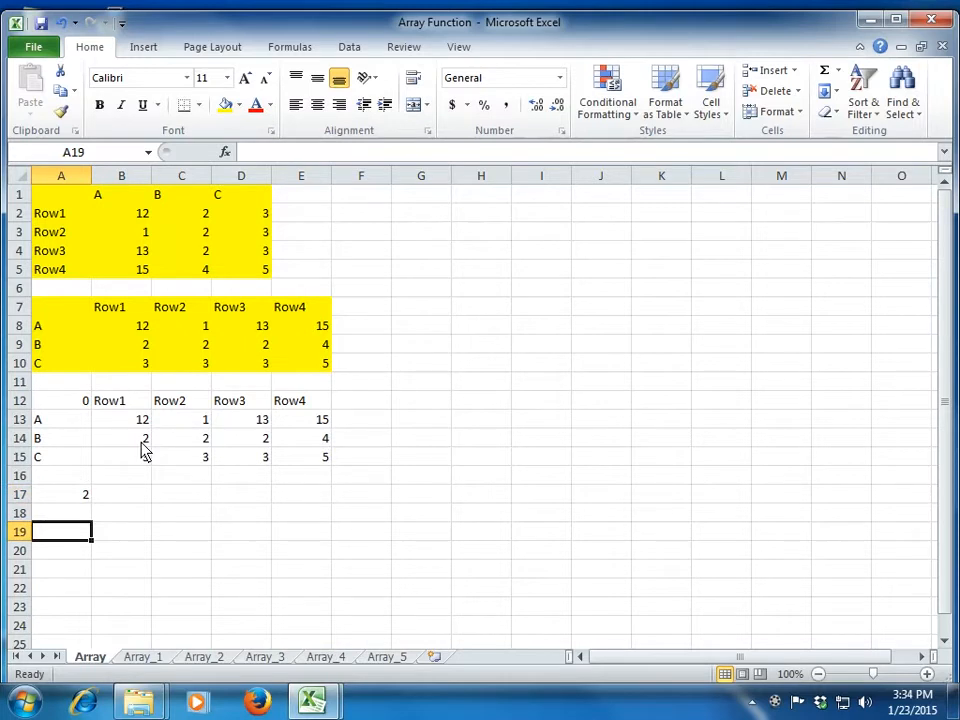
{"action": "type", "text": "=row"}
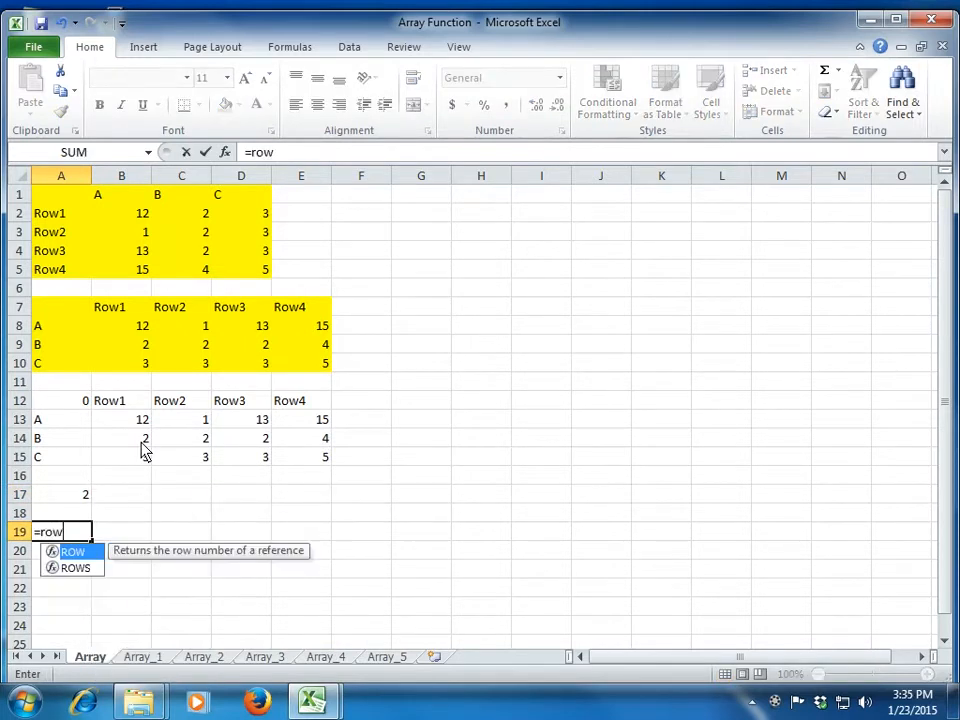
{"action": "type", "text": "("}
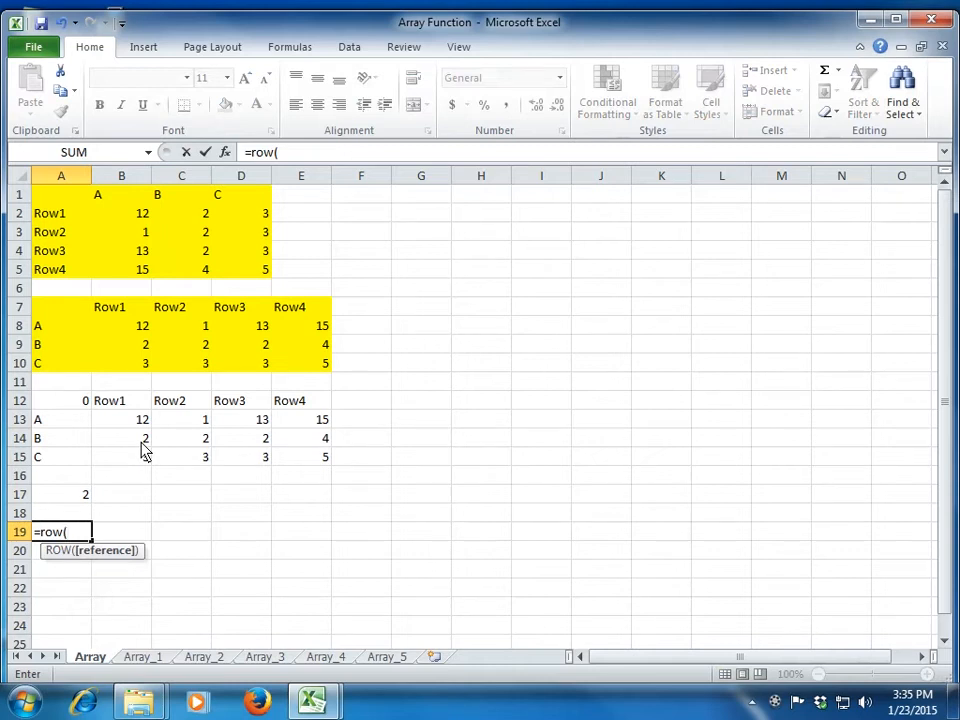
{"action": "type", "text": ")"}
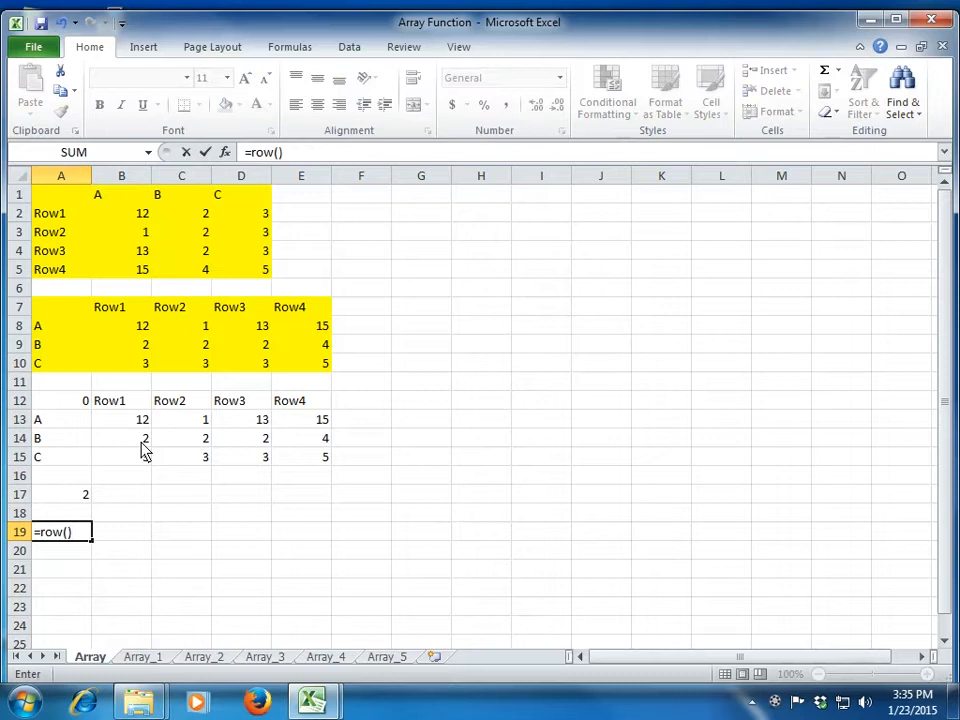
{"action": "key", "text": "Return"}
{"action": "key", "text": "Up"}
Enter =COLUMN() in F19 to return that cell's column number.
{"action": "key", "text": "Right"}
{"action": "key", "text": "Right"}
{"action": "key", "text": "Right"}
{"action": "key", "text": "Right"}
{"action": "key", "text": "Right"}
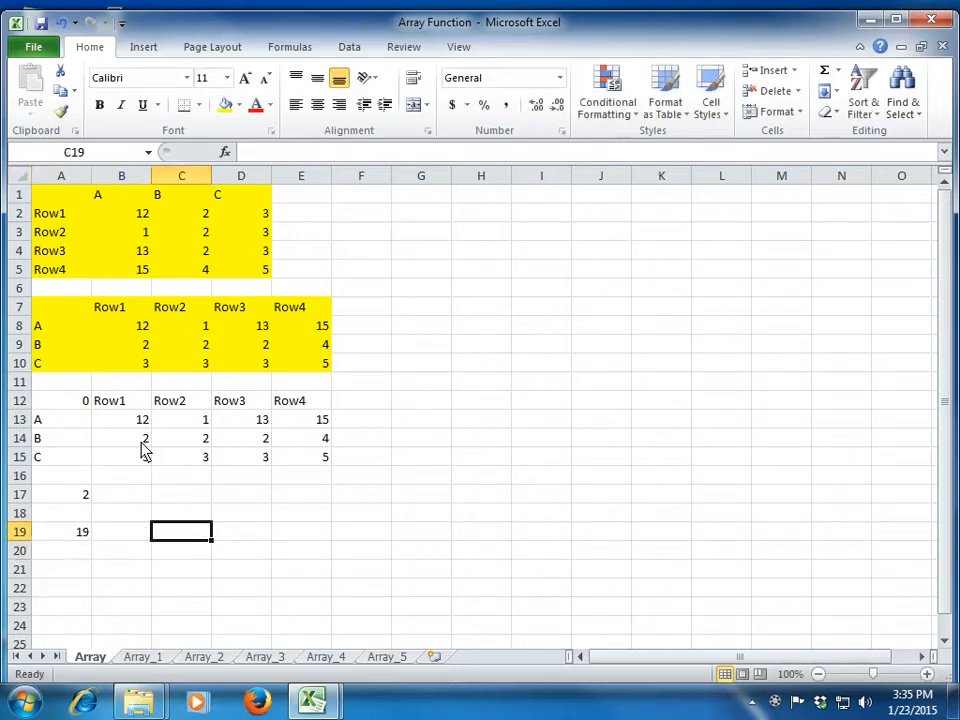
{"action": "type", "text": "=c"}
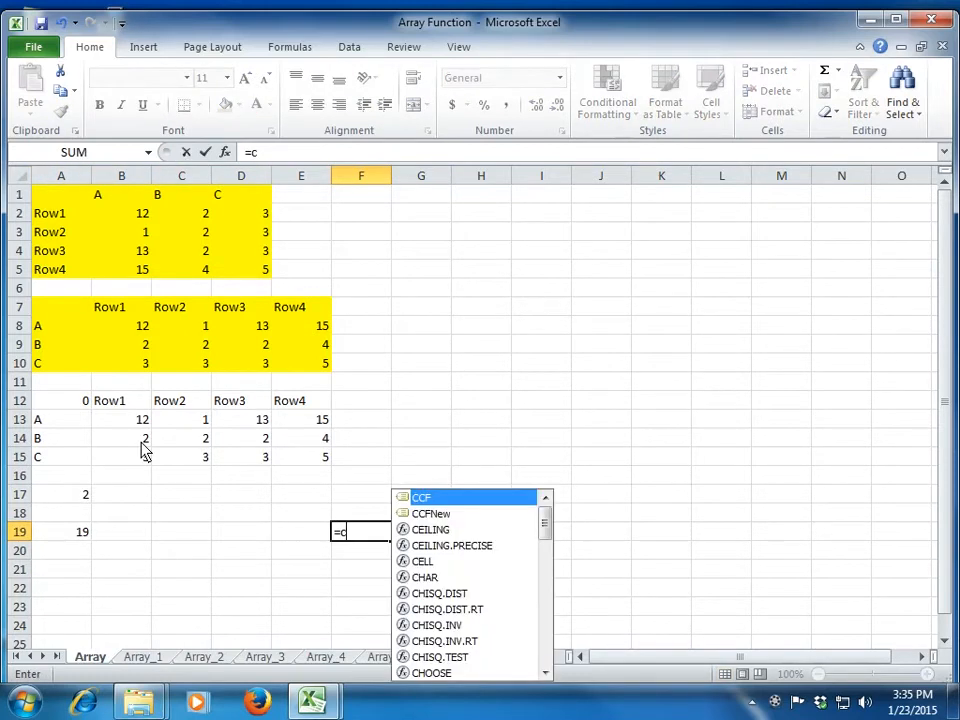
{"action": "type", "text": "olumn("}
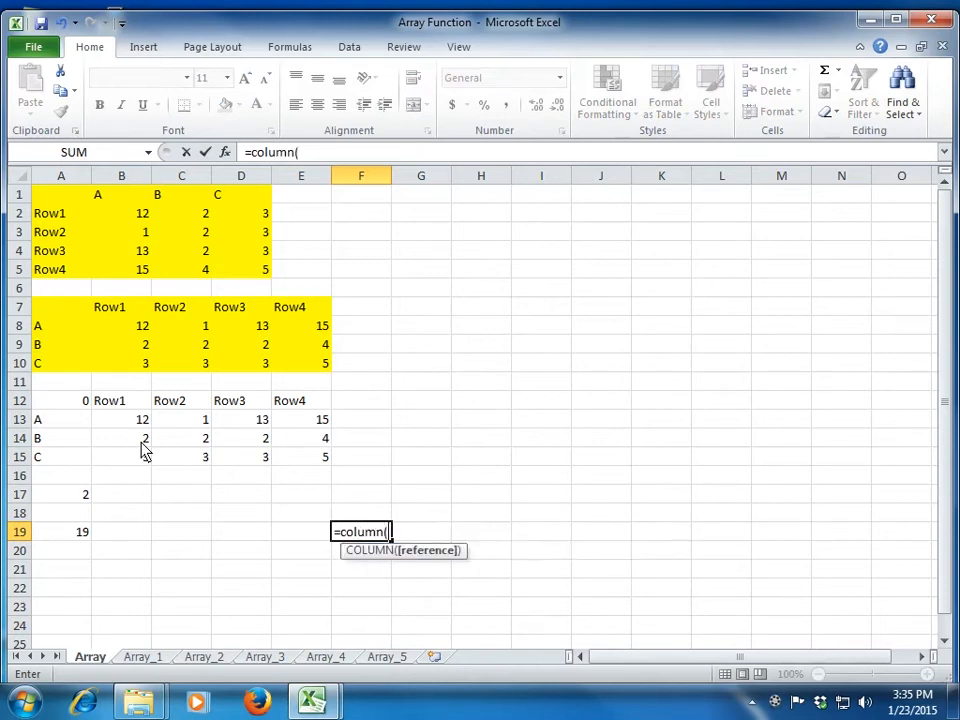
{"action": "type", "text": ")"}
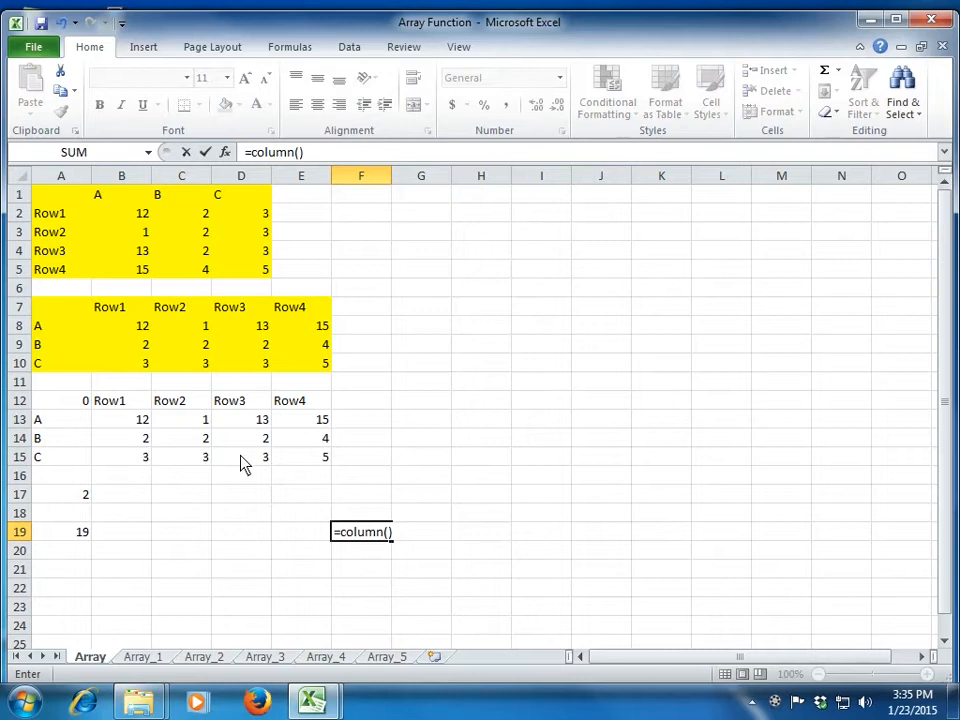
{"action": "key", "text": "Return"}
Clear the ROW and COLUMN formulas from A19:F19.
{"action": "key", "text": "Up"}
{"action": "key", "text": "shift+Home"}
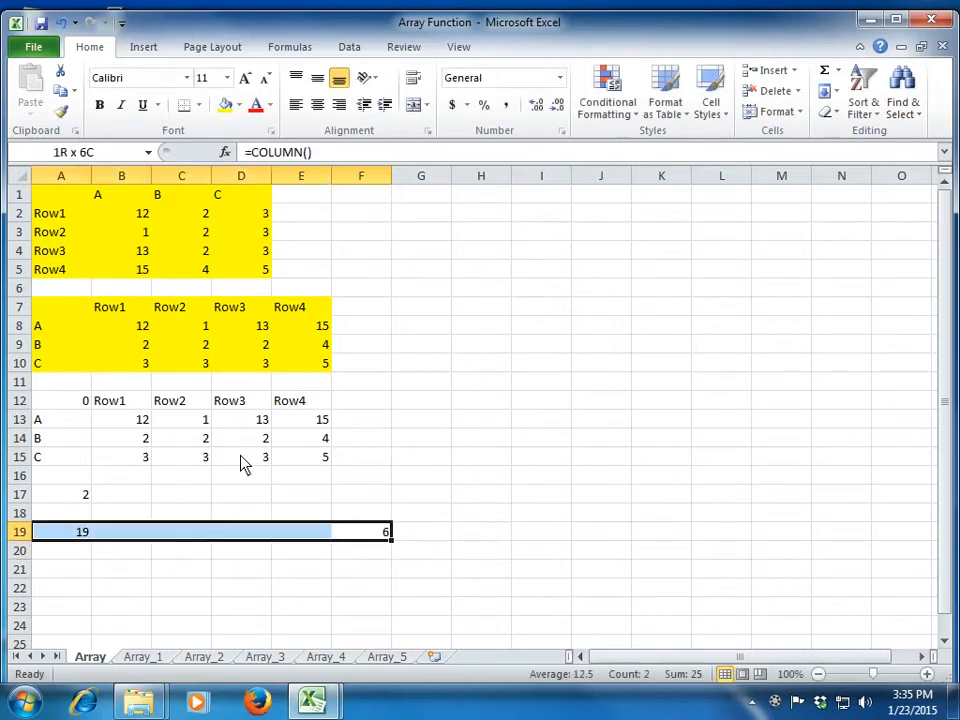
{"action": "key", "text": "Delete"}
Enter =ROW(1:4) as an array formula across A19:A22 to generate a sequence of row numbers.
{"action": "key", "text": "Left"}
{"action": "key", "text": "Left"}
{"action": "key", "text": "Left"}
{"action": "key", "text": "Left"}
{"action": "key", "text": "Left"}
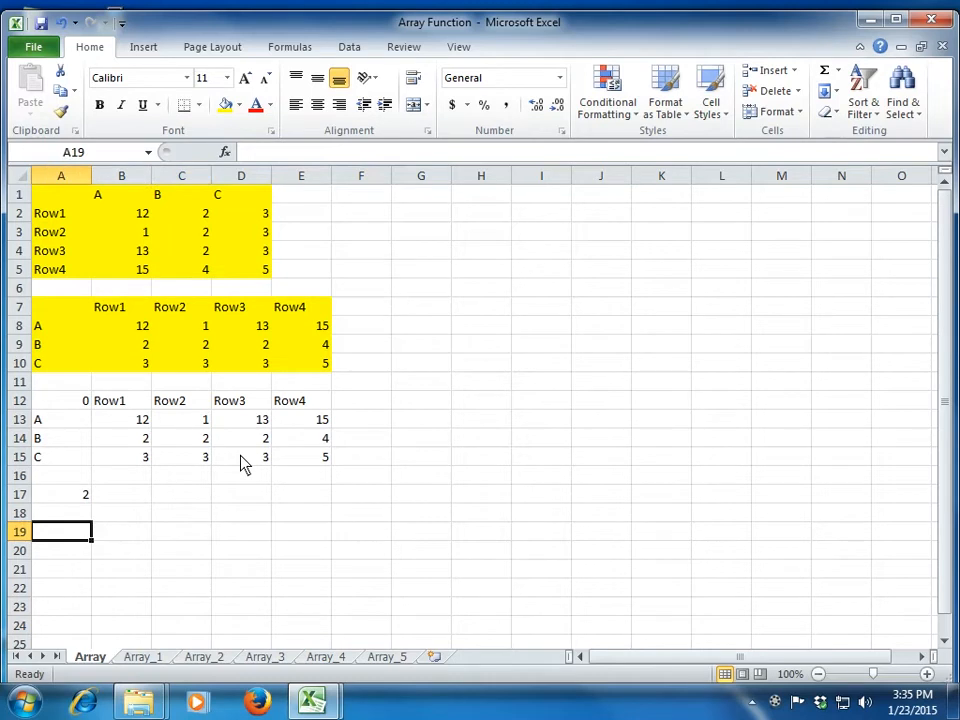
{"action": "key", "text": "shift+Down"}
{"action": "key", "text": "shift+Down"}
{"action": "key", "text": "shift+Down"}
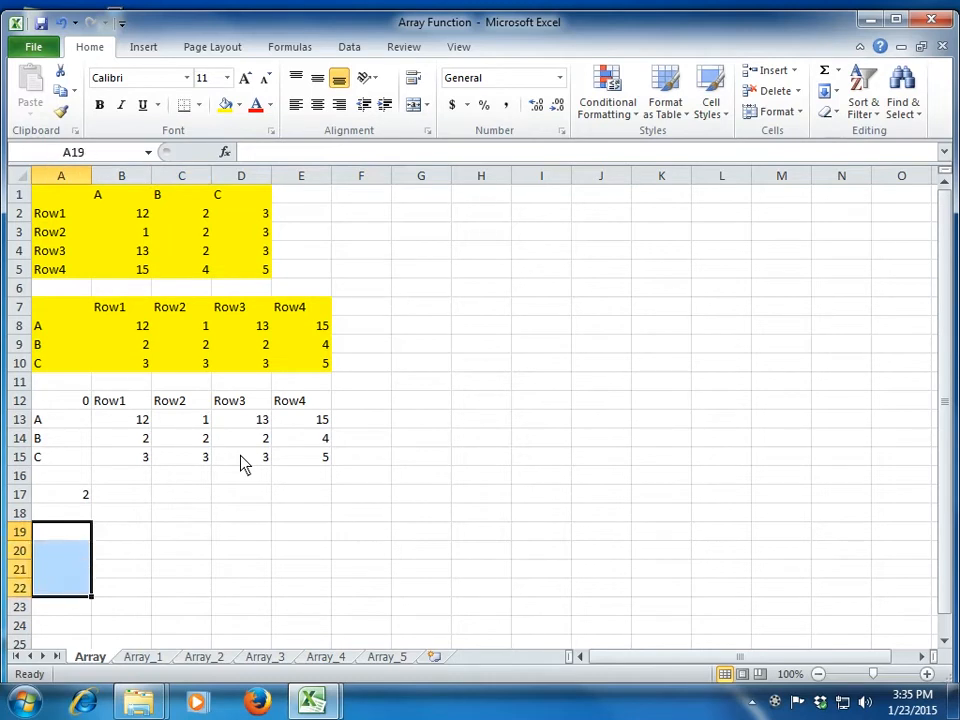
{"action": "type", "text": "=row"}
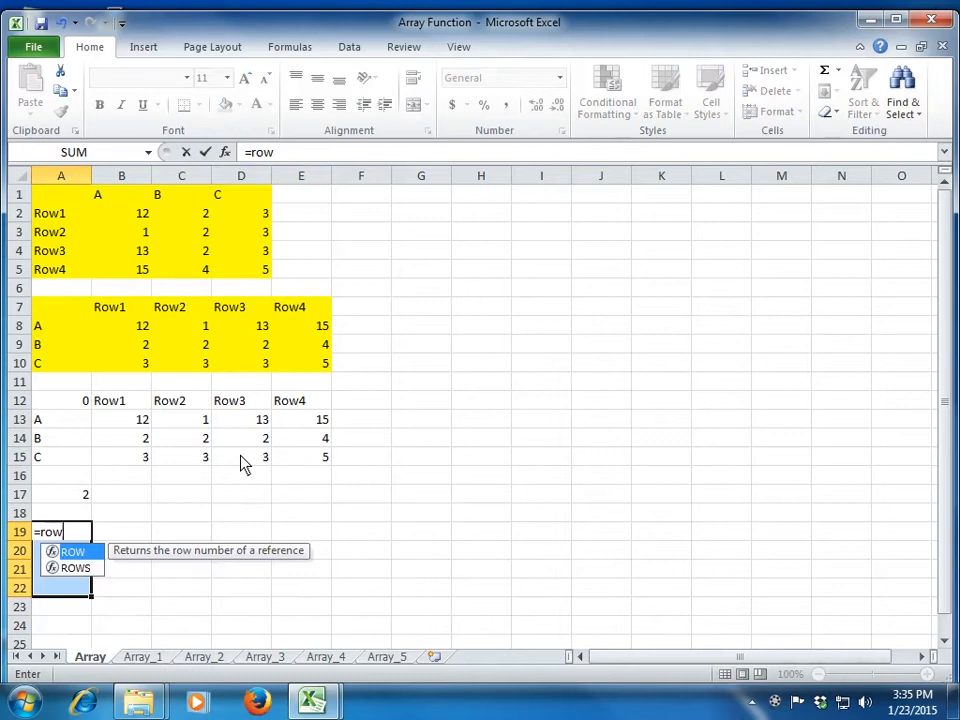
{"action": "type", "text": "(`"}
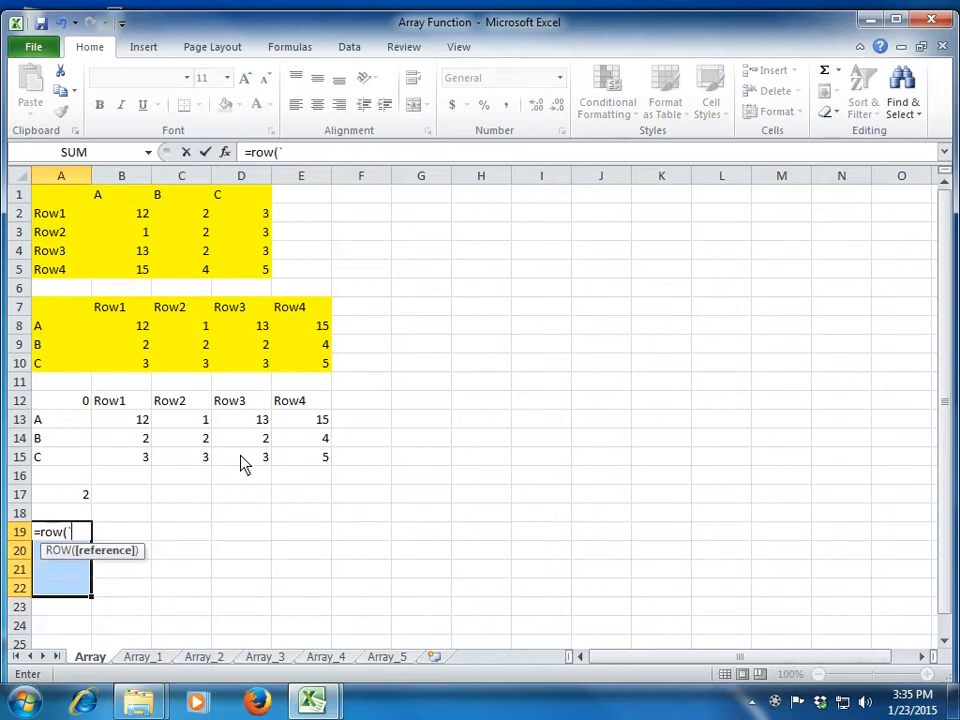
{"action": "key", "text": "BackSpace"}
{"action": "type", "text": "1`"}
{"action": "key", "text": "BackSpace"}
{"action": "type", "text": ":4)"}
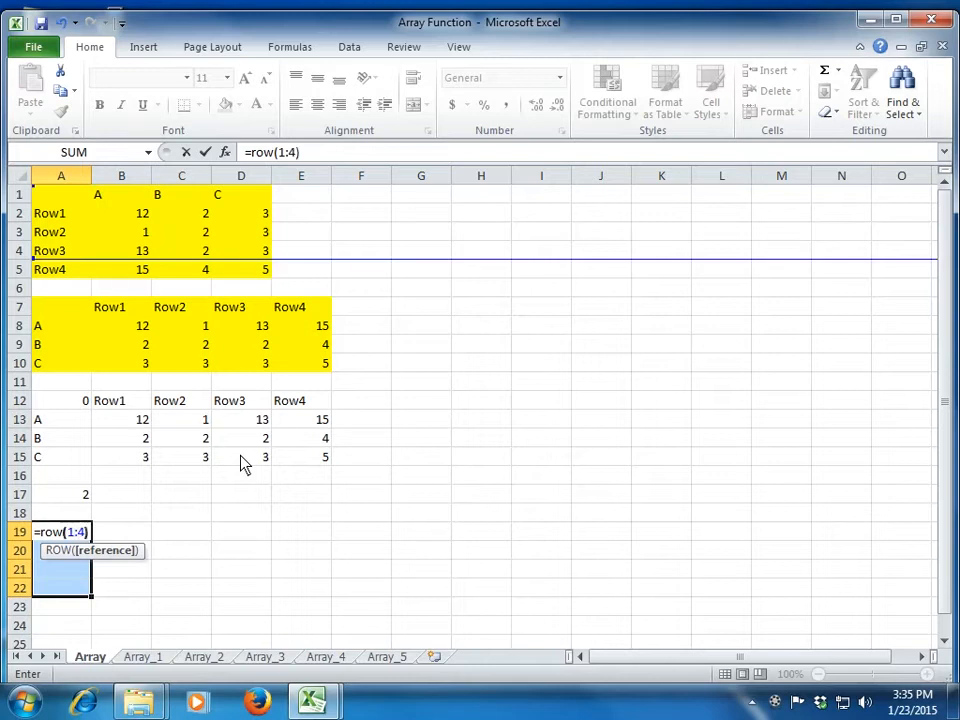
{"action": "key", "text": "ctrl+shift+Return"}
{"action": "key", "text": "Down"}
{"action": "key", "text": "Down"}
{"action": "key", "text": "Down"}
{"action": "key", "text": "Up"}
{"action": "key", "text": "Up"}
{"action": "key", "text": "Up"}
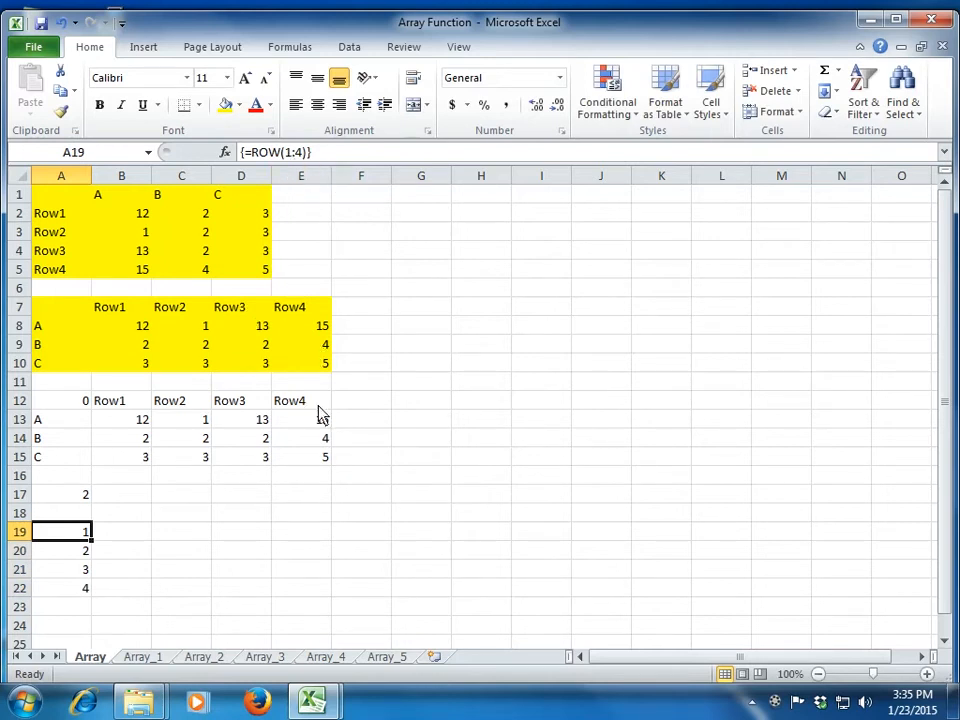
Clear the LARGE and ROW example formulas from A17:A22.
{"action": "key", "text": "Up"}
{"action": "key", "text": "Up"}
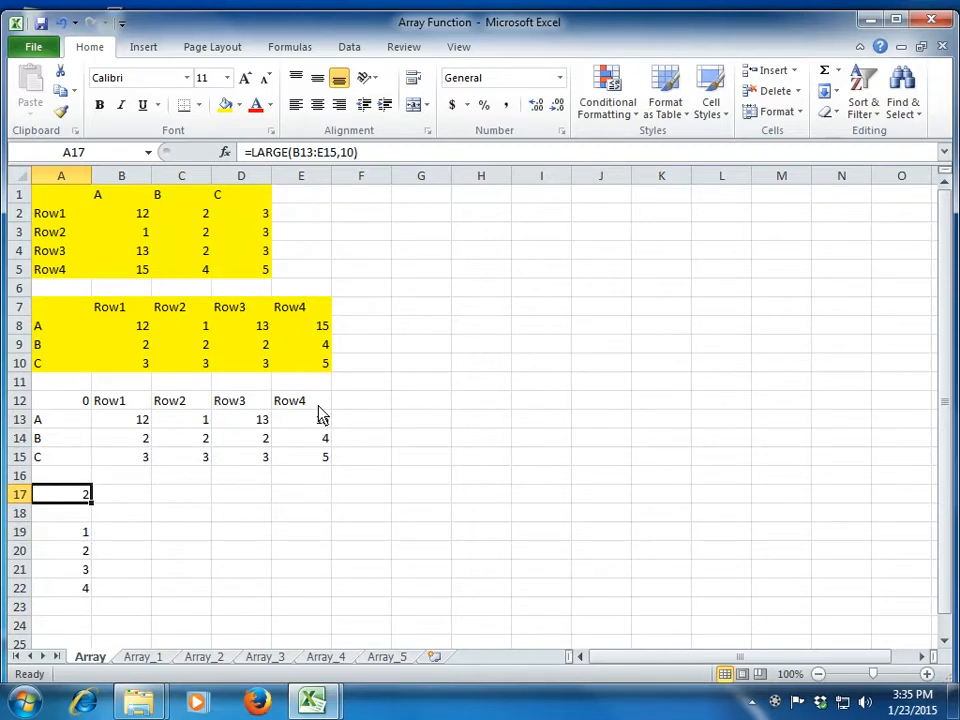
{"action": "key", "text": "shift+Down"}
{"action": "key", "text": "shift+Down"}
{"action": "key", "text": "shift+Down"}
{"action": "key", "text": "shift+Down"}
{"action": "key", "text": "shift+Down"}
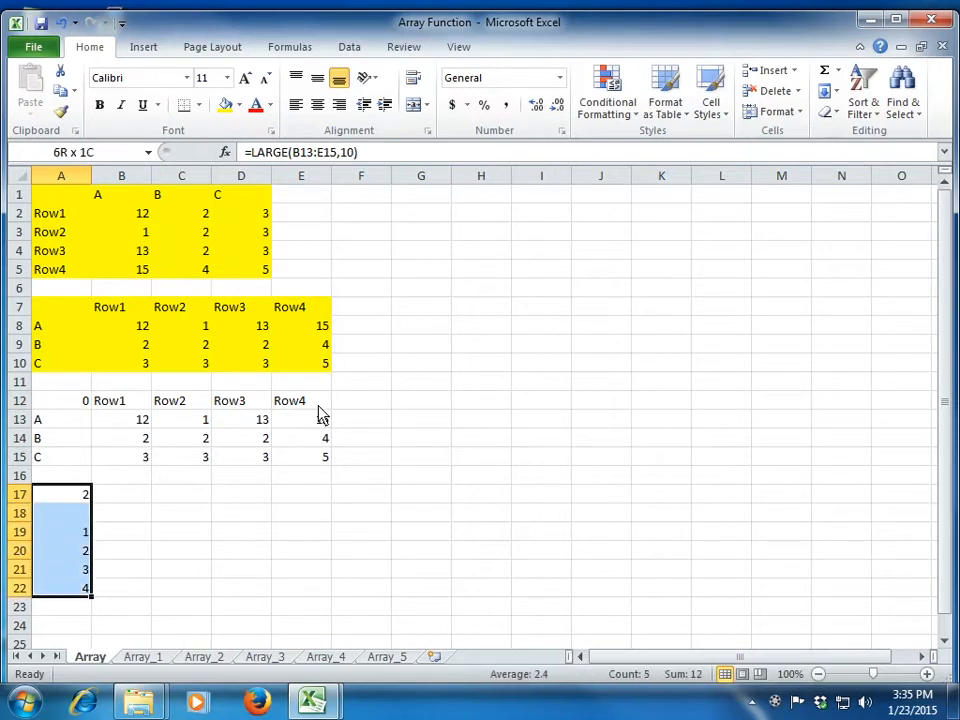
{"action": "key", "text": "Delete"}
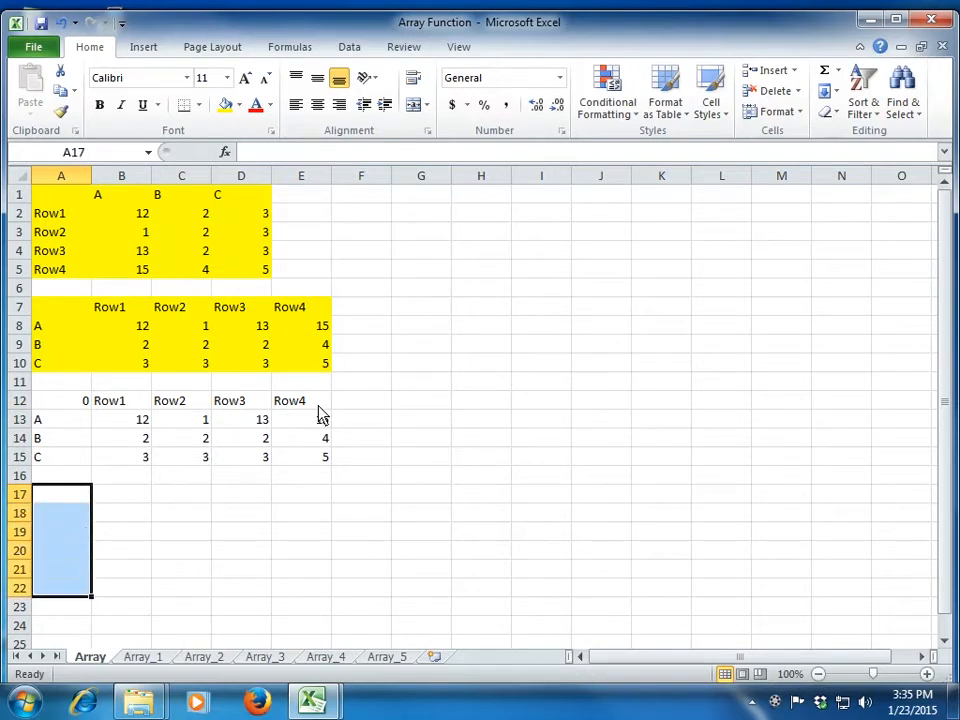
On the Array_1 sheet, enter =LARGE(E2:E11,ROW(1:3)) as an array formula in G6.
{"action": "key", "text": "ctrl+Page_Down"}
{"action": "key", "text": "Left"}
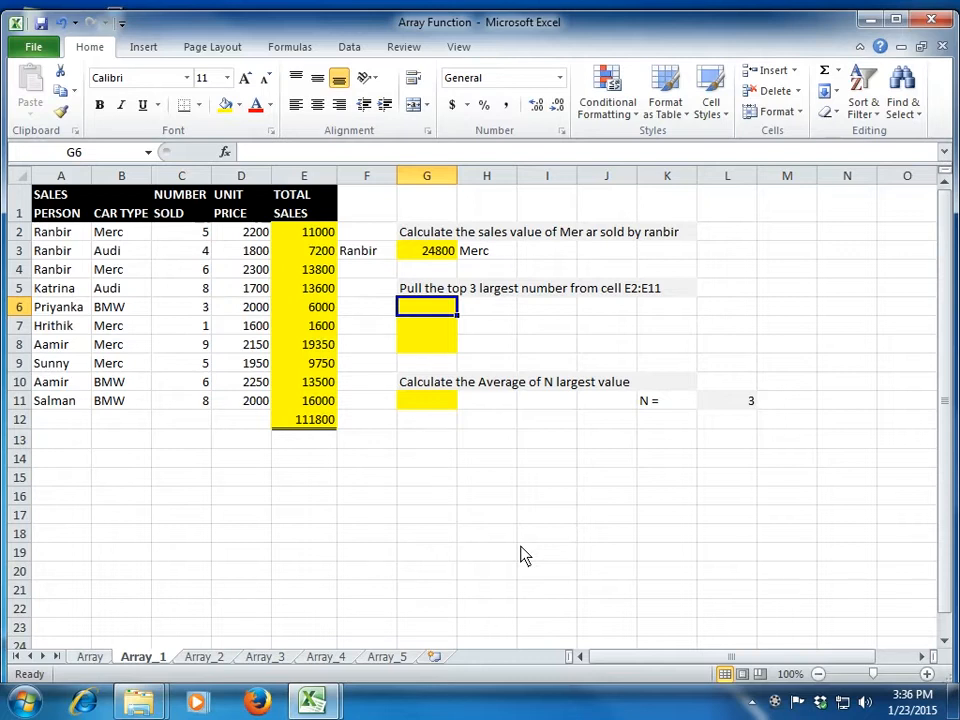
{"action": "type", "text": "=la"}
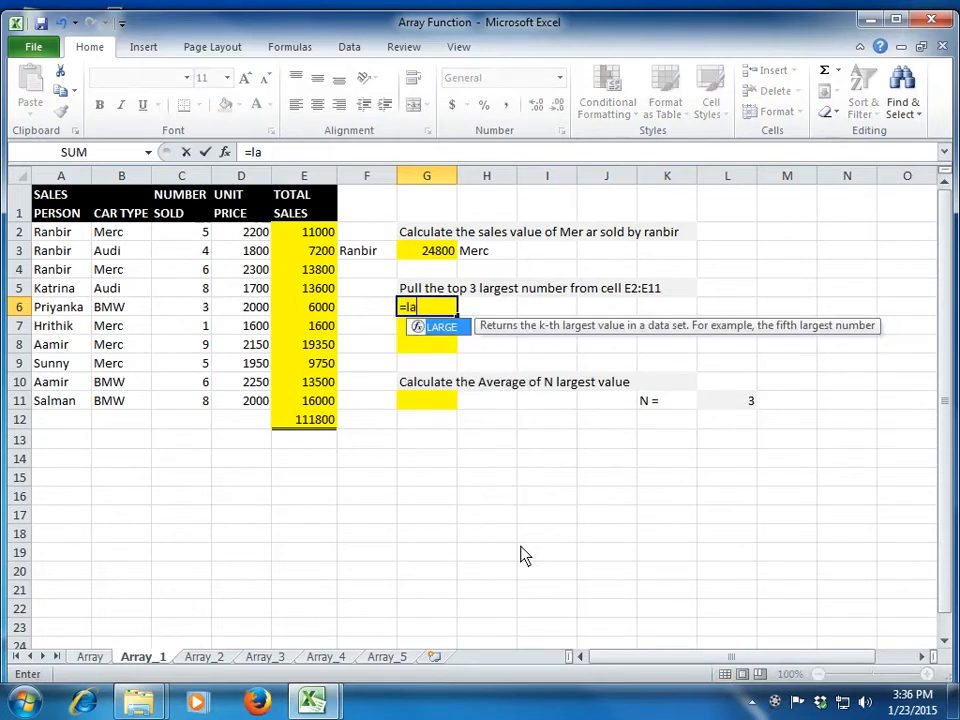
{"action": "type", "text": "rge("}
{"action": "key", "text": "Left"}
{"action": "key", "text": "Left"}
{"action": "key", "text": "Up"}
{"action": "key", "text": "Up"}
{"action": "key", "text": "Up"}
{"action": "key", "text": "Up"}
{"action": "key", "text": "Up"}
{"action": "key", "text": "Down"}
{"action": "key", "text": "ctrl+shift+Down"}
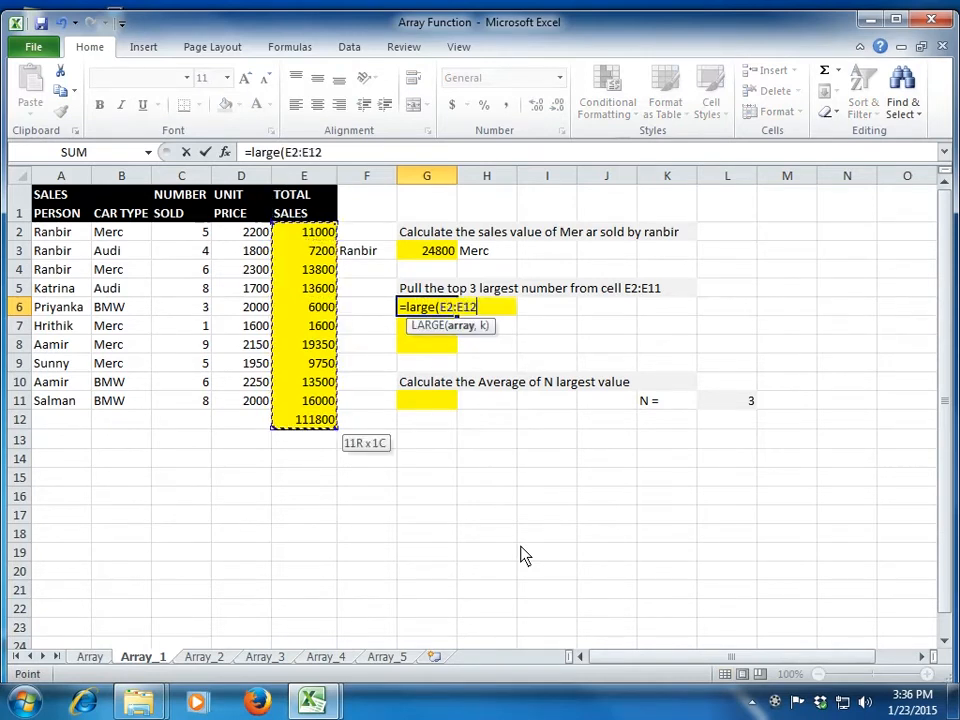
{"action": "key", "text": "shift+Up"}
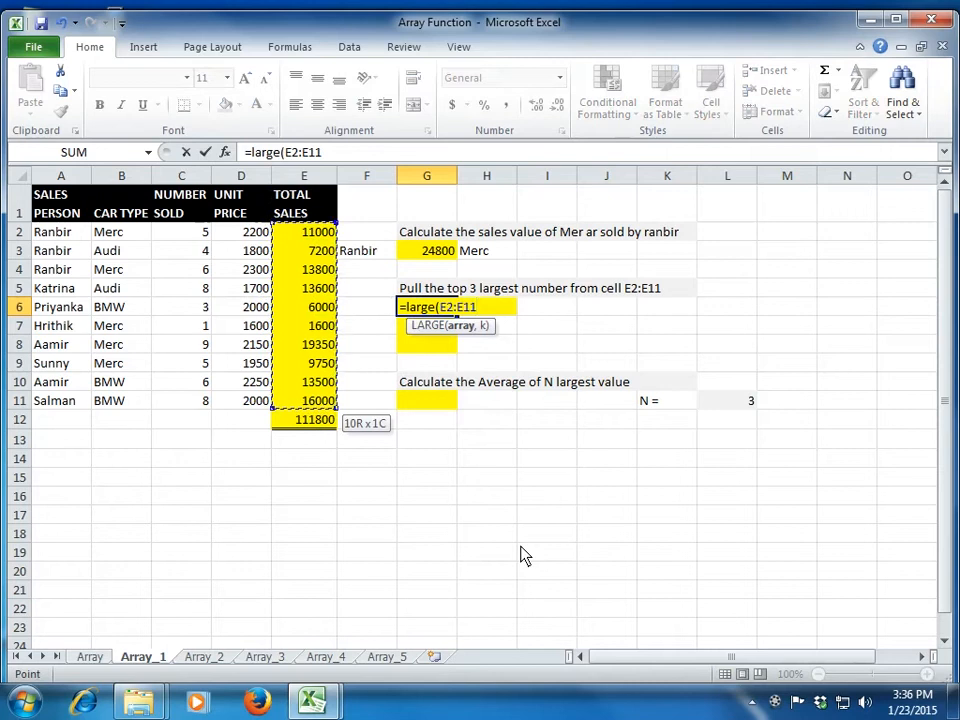
{"action": "type", "text": ","}
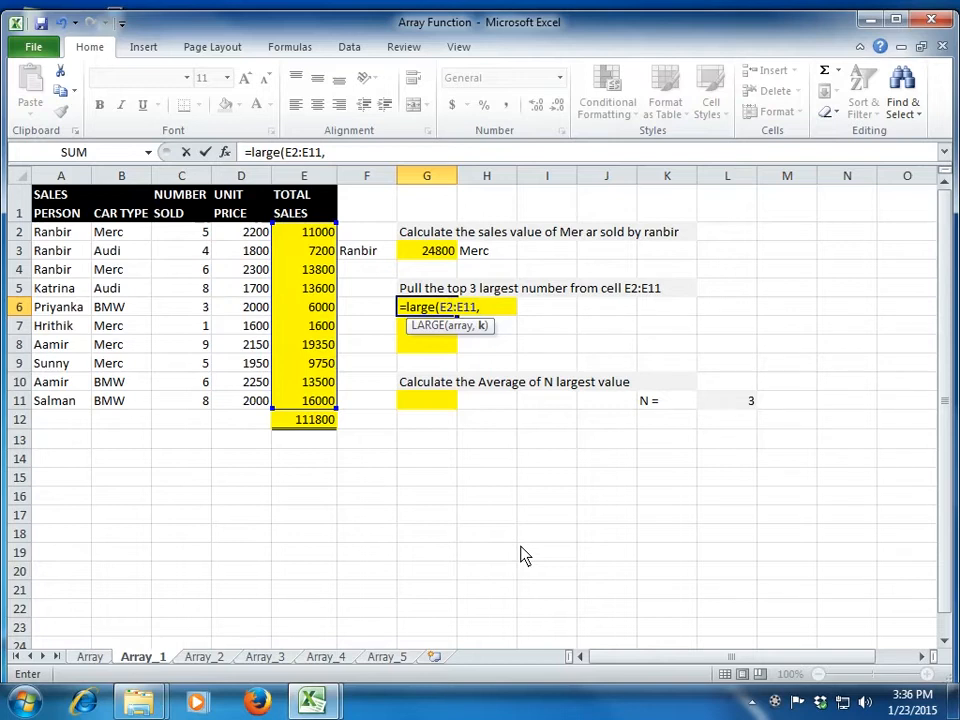
{"action": "type", "text": "row(1"}
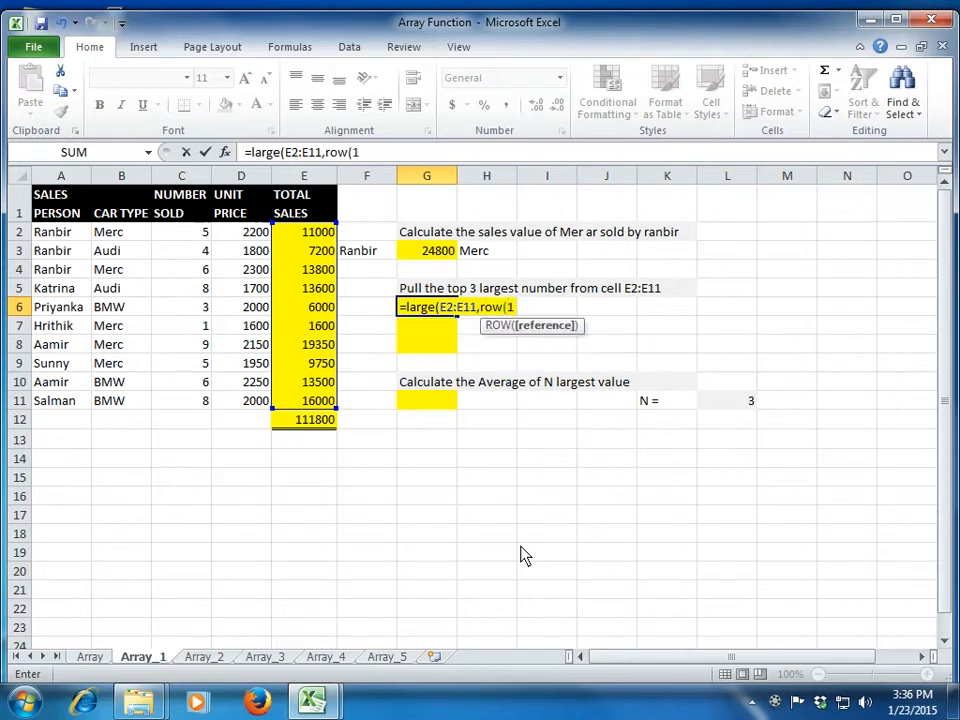
{"action": "type", "text": ":3)"}
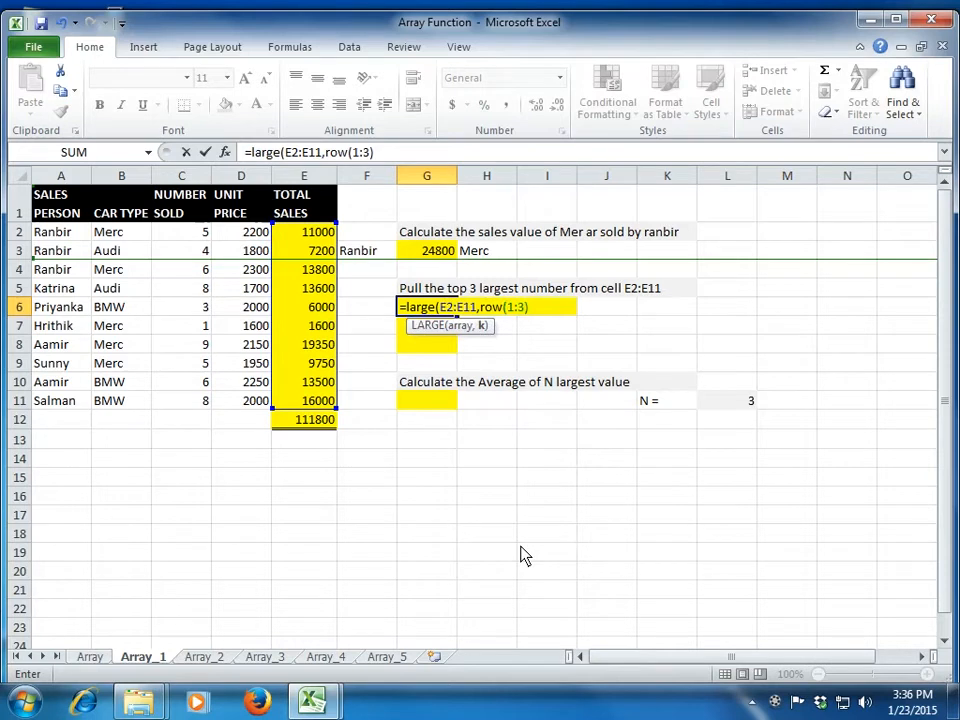
{"action": "type", "text": ")"}
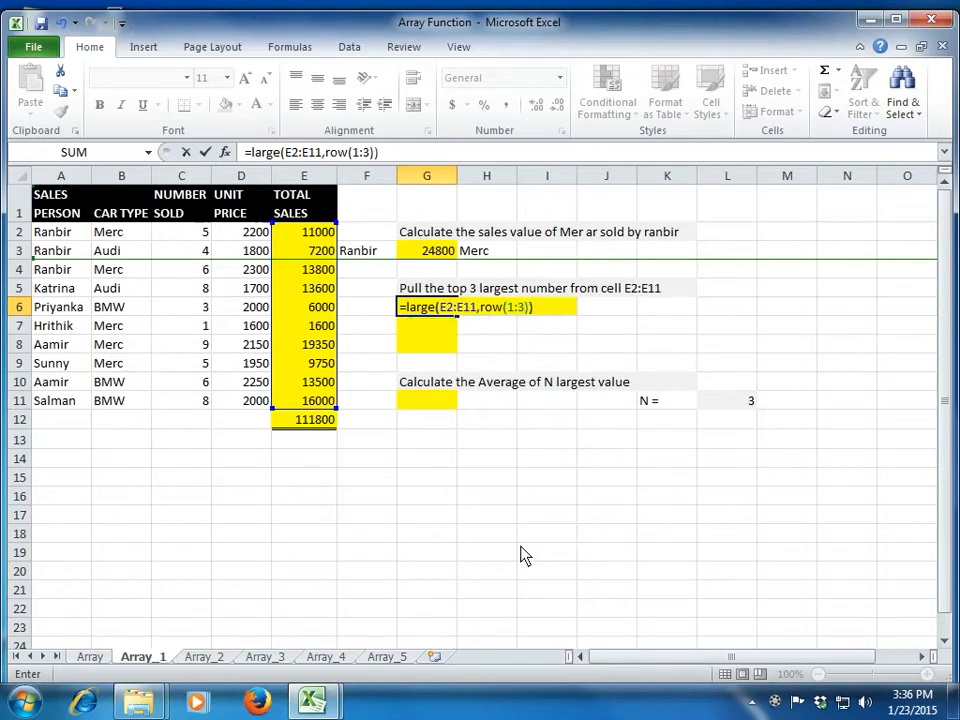
{"action": "key", "text": "ctrl+shift+Return"}
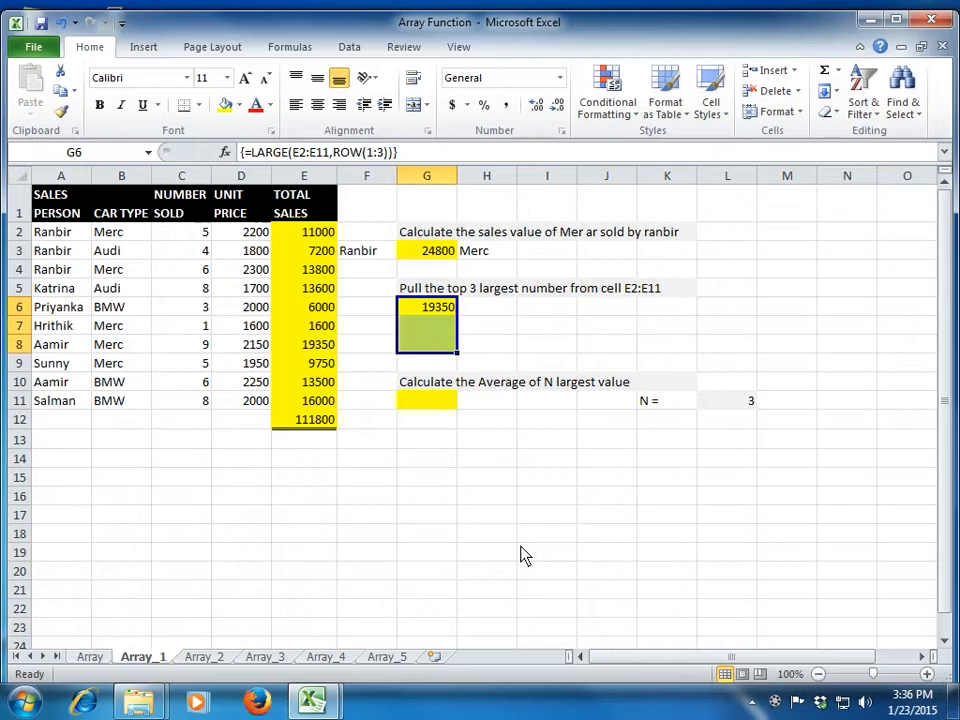
Extend the LARGE array formula from G6 across G6:G8 so it returns all three largest values.
{"action": "key", "text": "F2"}
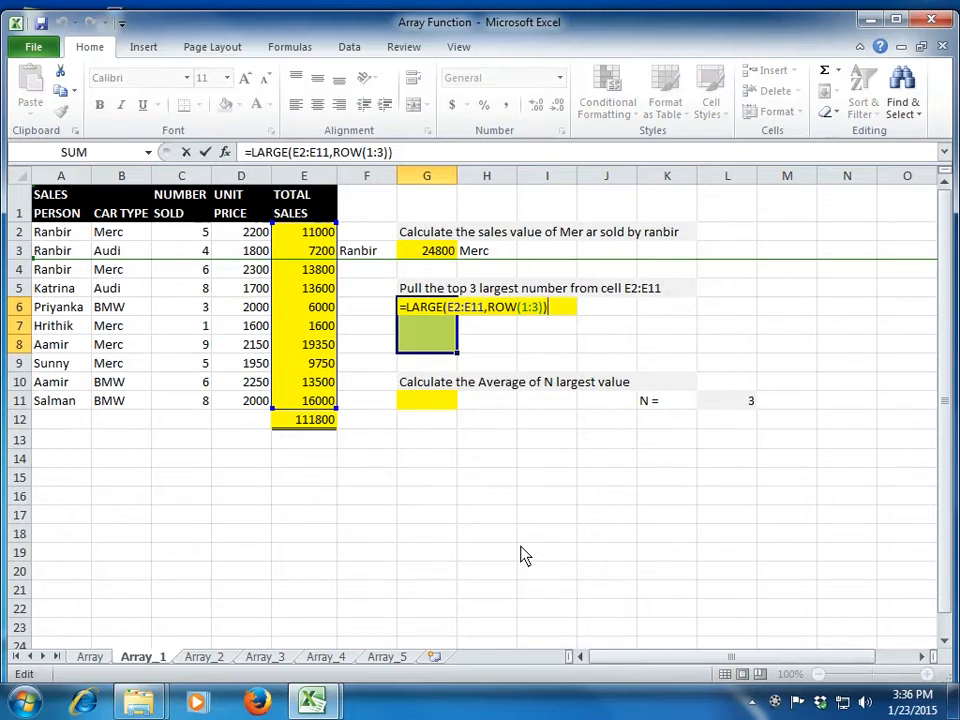
{"action": "key", "text": "ctrl+shift+Return"}
{"action": "key", "text": "Down"}
{"action": "key", "text": "Down"}
{"action": "key", "text": "Up"}
{"action": "key", "text": "Up"}
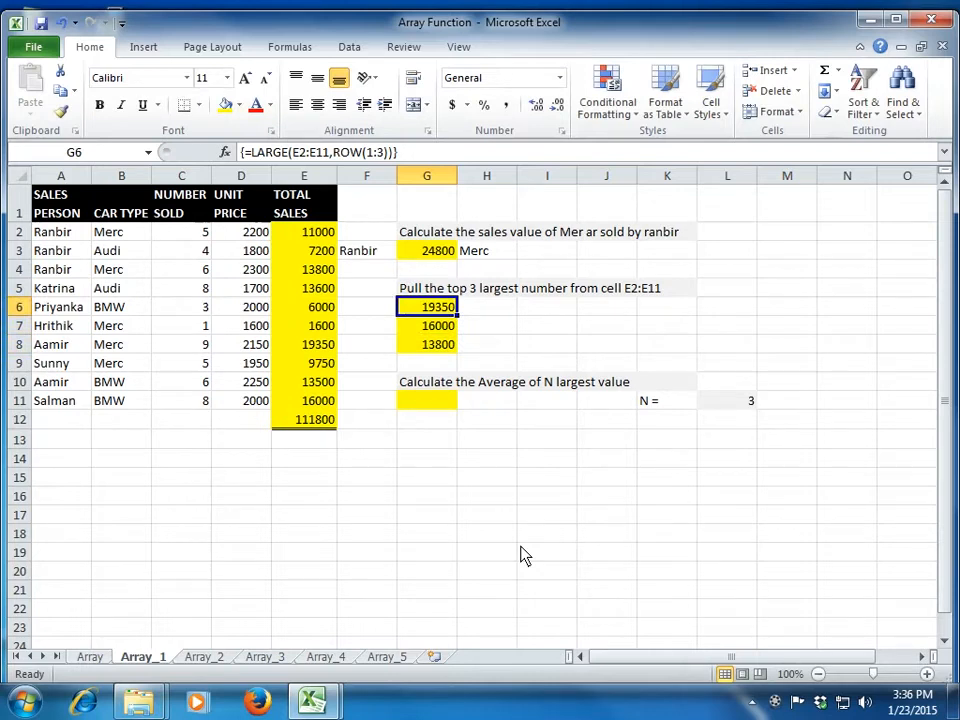
Compare the three extracted values in G6:G8 with the Total Sales figures in column E.
{"action": "key", "text": "Left"}
{"action": "key", "text": "Left"}
{"action": "key", "text": "Down"}
{"action": "key", "text": "Down"}
{"action": "key", "text": "Down"}
{"action": "key", "text": "Down"}
{"action": "key", "text": "Down"}
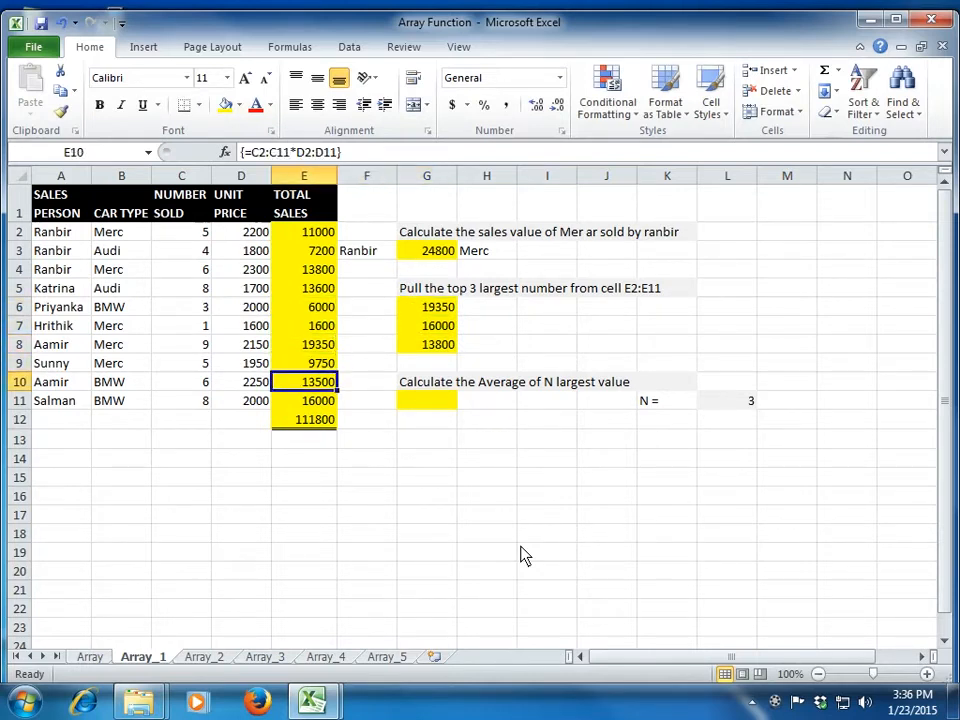
{"action": "key", "text": "Up"}
{"action": "key", "text": "Up"}
{"action": "key", "text": "Up"}
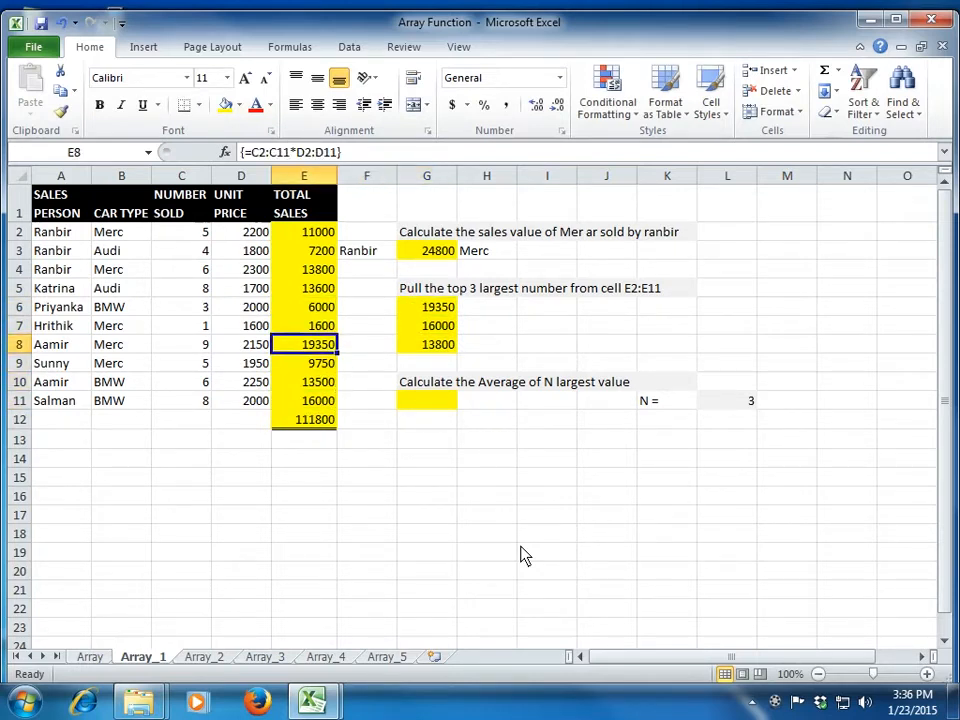
{"action": "key", "text": "Down"}
{"action": "key", "text": "Down"}
{"action": "key", "text": "Down"}
{"action": "key", "text": "Up"}
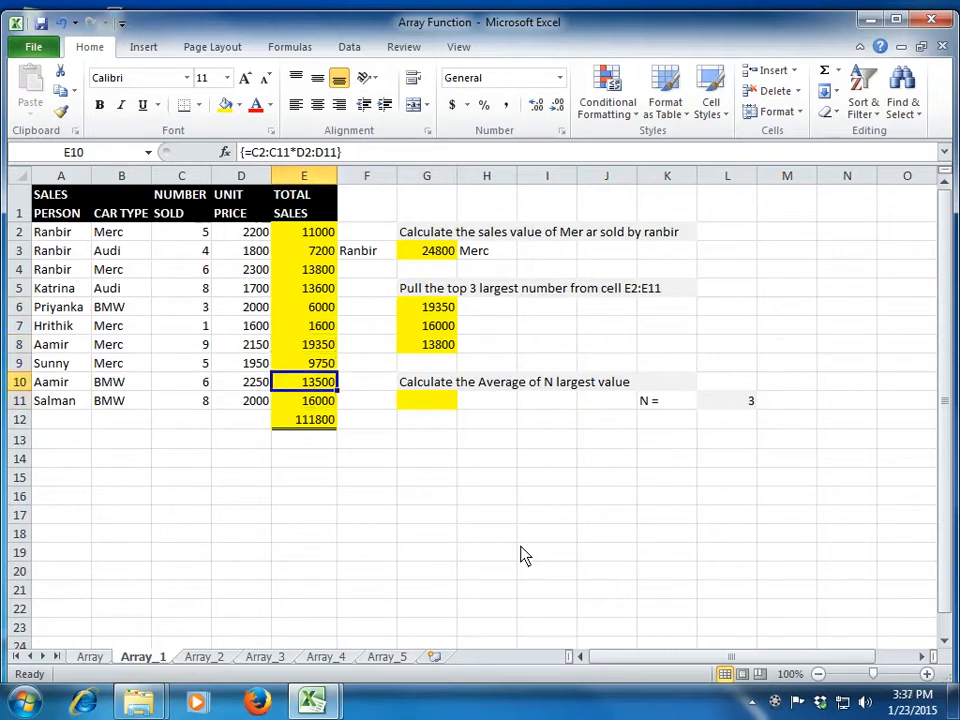
{"action": "key", "text": "Up"}
{"action": "key", "text": "Up"}
{"action": "key", "text": "Up"}
{"action": "key", "text": "Up"}
{"action": "key", "text": "Up"}
{"action": "key", "text": "Up"}
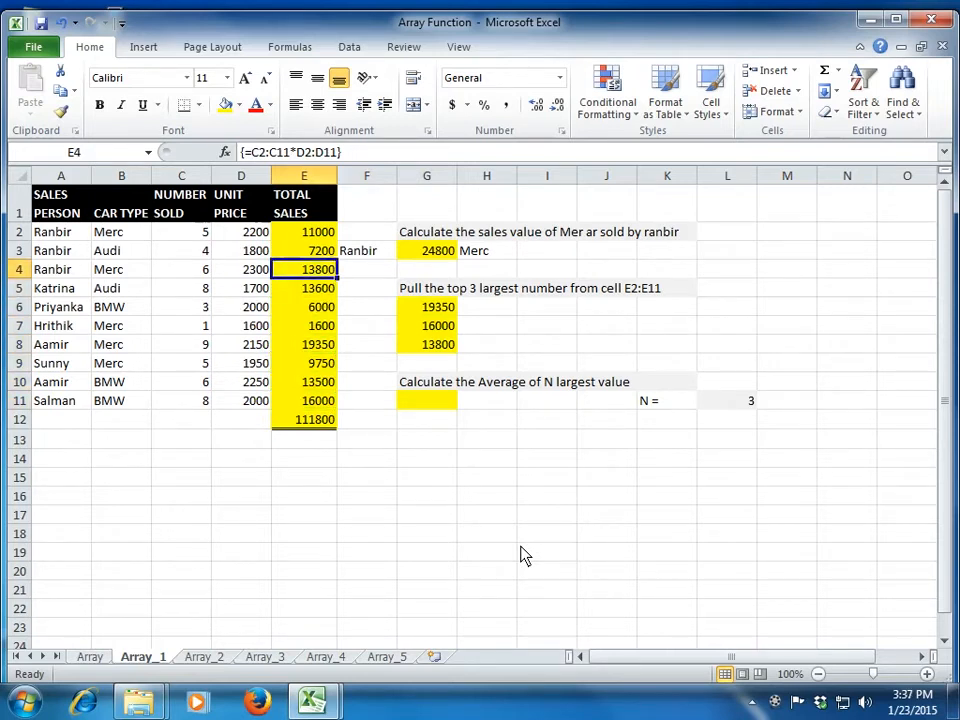
{"action": "key", "text": "Up"}
{"action": "key", "text": "Up"}
{"action": "key", "text": "Down"}
{"action": "key", "text": "Down"}
{"action": "key", "text": "Right"}
{"action": "key", "text": "Right"}
{"action": "key", "text": "Down"}
{"action": "key", "text": "Down"}
{"action": "key", "text": "Down"}
{"action": "key", "text": "Down"}
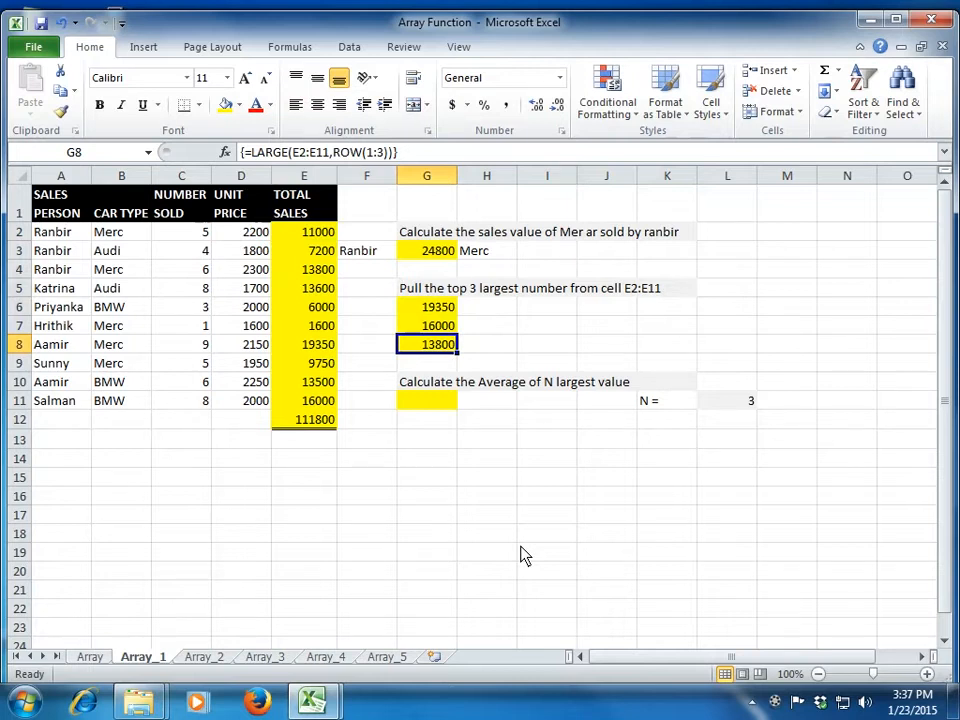
{"action": "key", "text": "Up"}
{"action": "key", "text": "Up"}
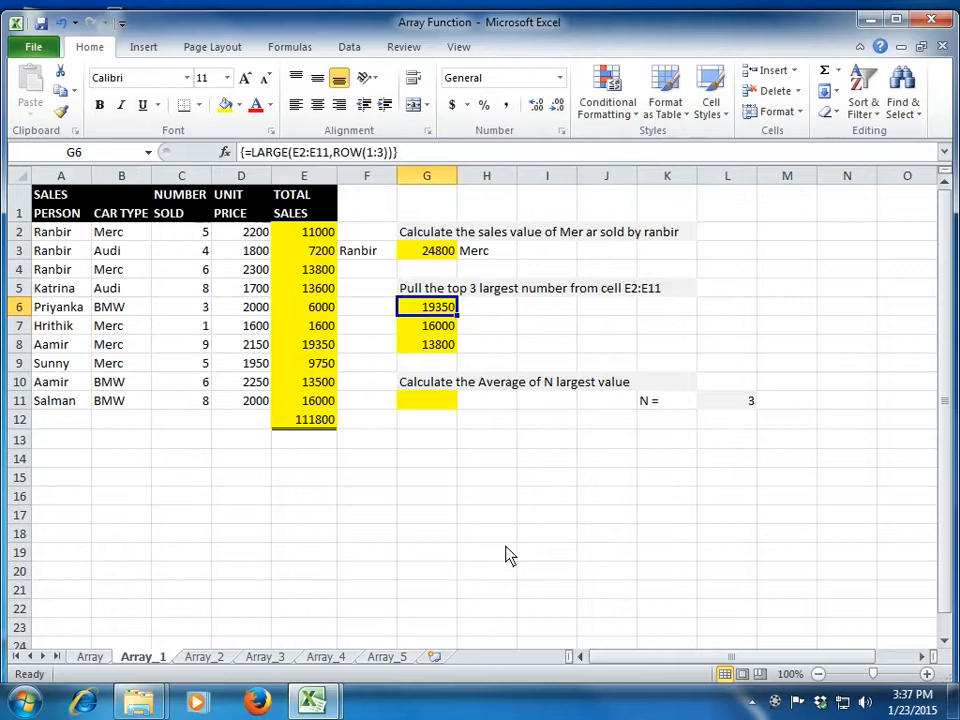
Enter =ROW(1:3) as an array formula across L5:L7 to show the k values that LARGE uses.
{"action": "left_click", "coordinate": [735, 297]}
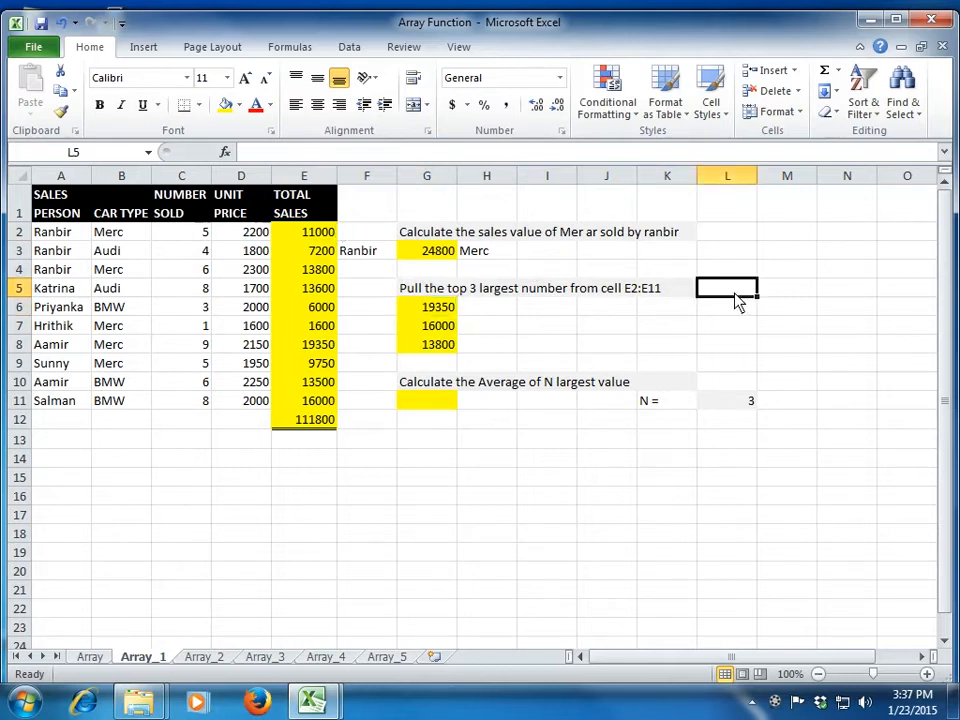
{"action": "type", "text": "="}
{"action": "key", "text": "Escape"}
{"action": "key", "text": "shift+Down"}
{"action": "key", "text": "shift+Down"}
{"action": "type", "text": "=row(1:"}
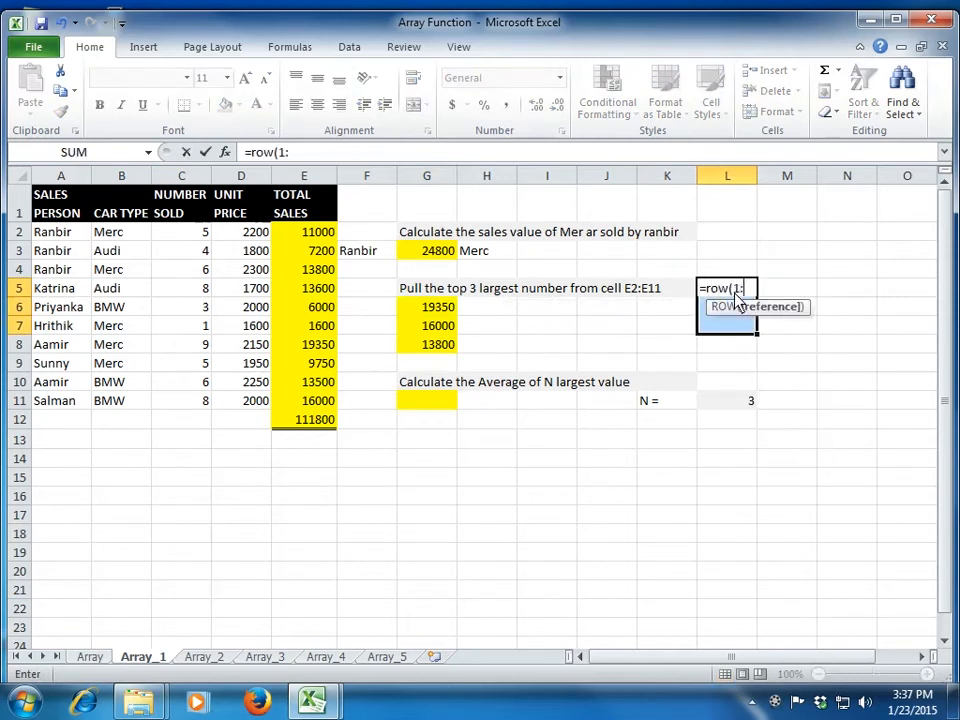
{"action": "type", "text": "3)"}
{"action": "key", "text": "ctrl+shift+Return"}
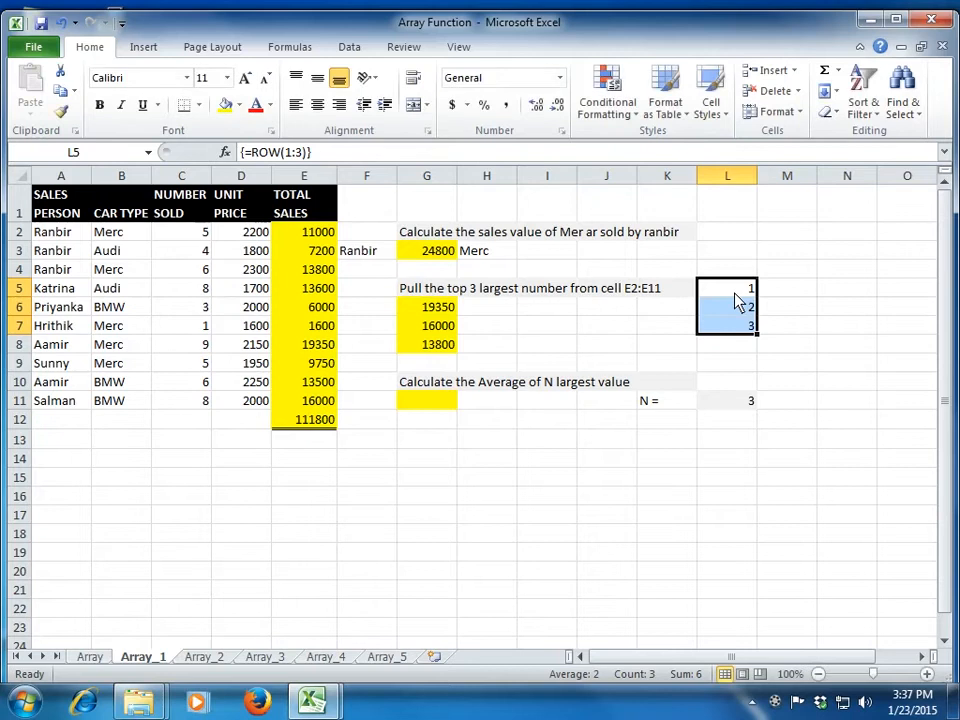
{"action": "key", "text": "Down"}
{"action": "key", "text": "Down"}
{"action": "key", "text": "Up"}
{"action": "key", "text": "Up"}
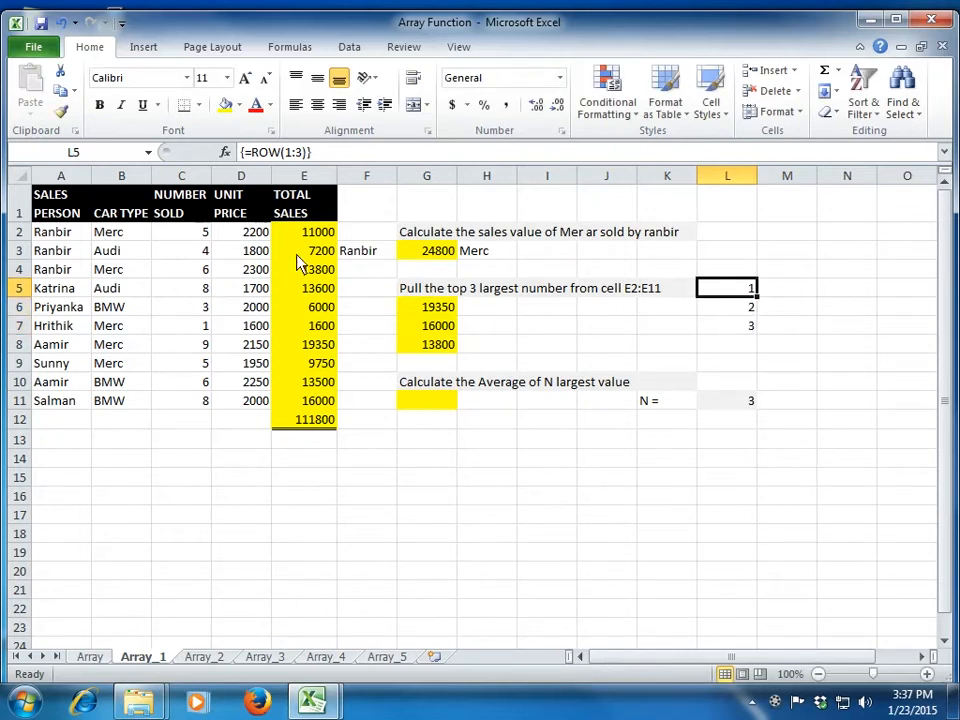
Clear the helper ROW(1:3) array from L5:L7 and move to the empty answer cell G11.
{"action": "left_click", "coordinate": [450, 309]}
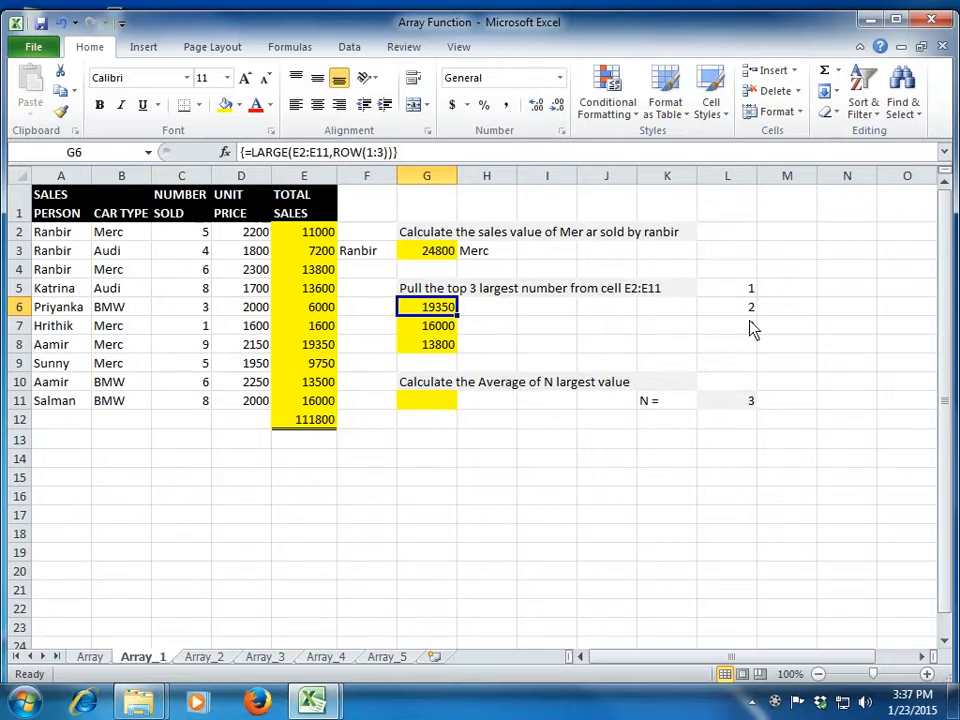
{"action": "left_click_drag", "start_coordinate": [748, 289], "coordinate": [748, 335]}
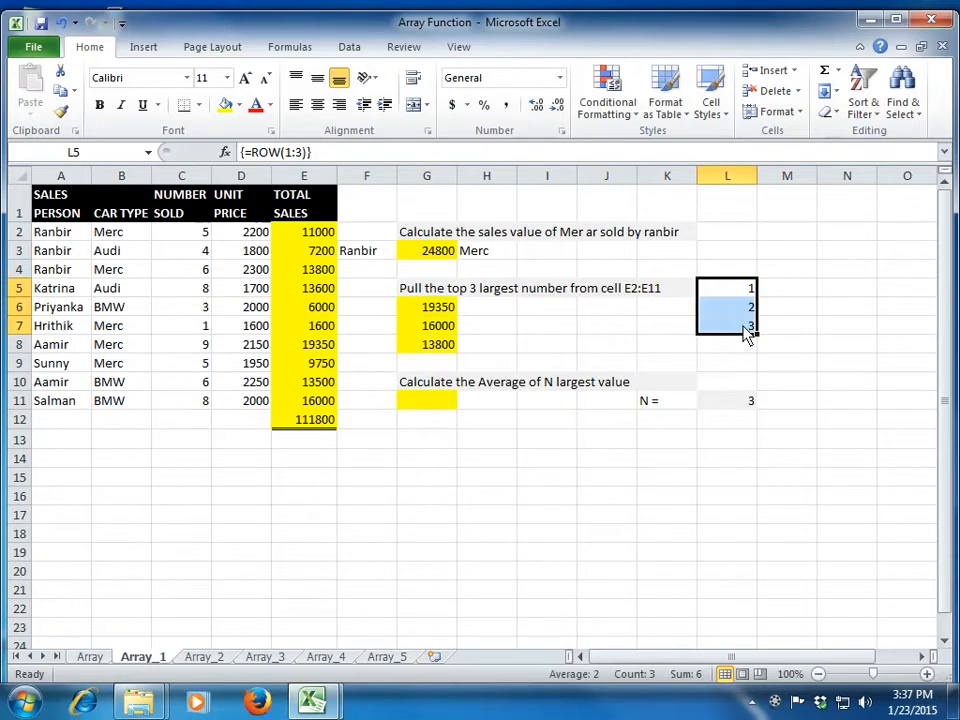
{"action": "key", "text": "Delete"}
{"action": "key", "text": "Left"}
{"action": "key", "text": "Left"}
{"action": "key", "text": "Left"}
{"action": "key", "text": "Left"}
{"action": "key", "text": "Left"}
{"action": "key", "text": "Left"}
{"action": "key", "text": "Right"}
{"action": "key", "text": "Down"}
{"action": "key", "text": "Down"}
{"action": "key", "text": "Down"}
{"action": "key", "text": "Down"}
{"action": "key", "text": "Down"}
{"action": "key", "text": "Down"}
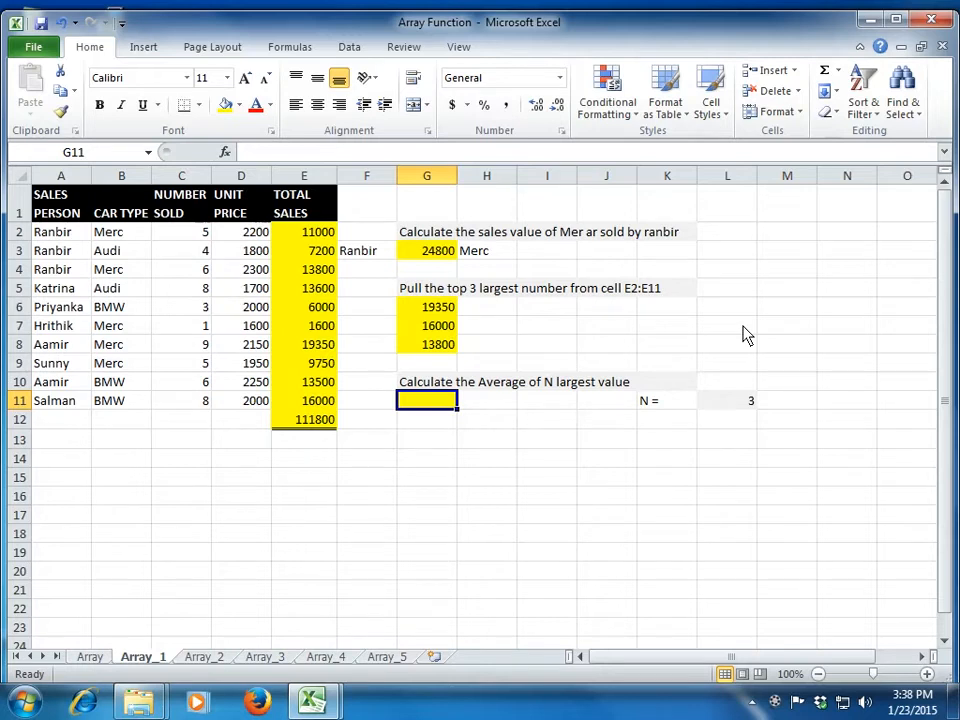
Set the N value in L11 to 5 and clear the stray entry in L12.
{"action": "left_click", "coordinate": [735, 402]}
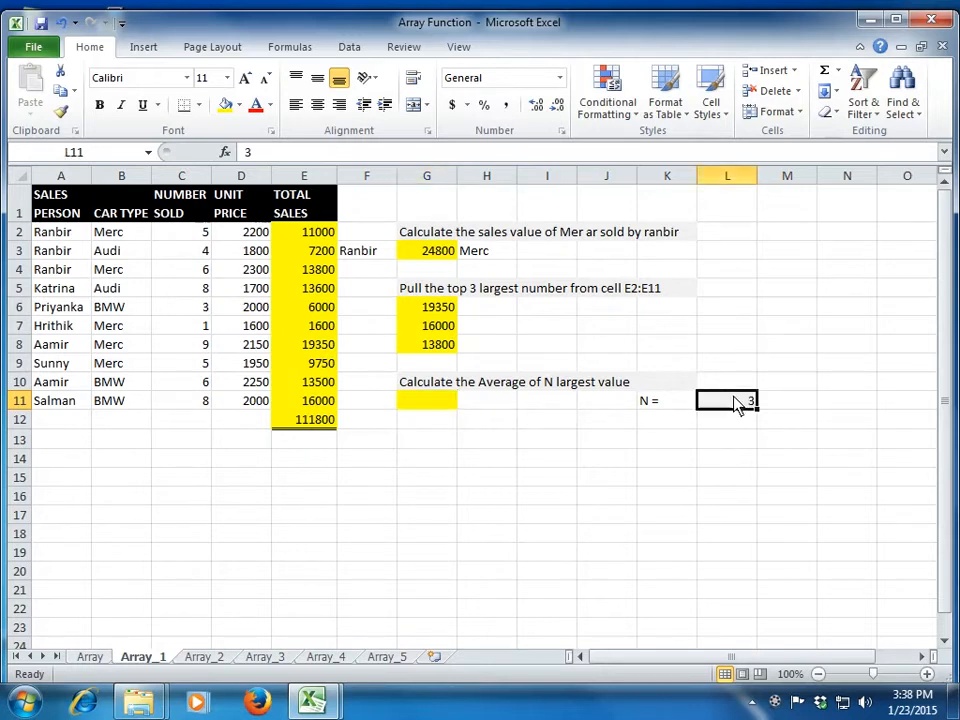
{"action": "type", "text": "4"}
{"action": "key", "text": "Return"}
{"action": "type", "text": "5"}
{"action": "key", "text": "Return"}
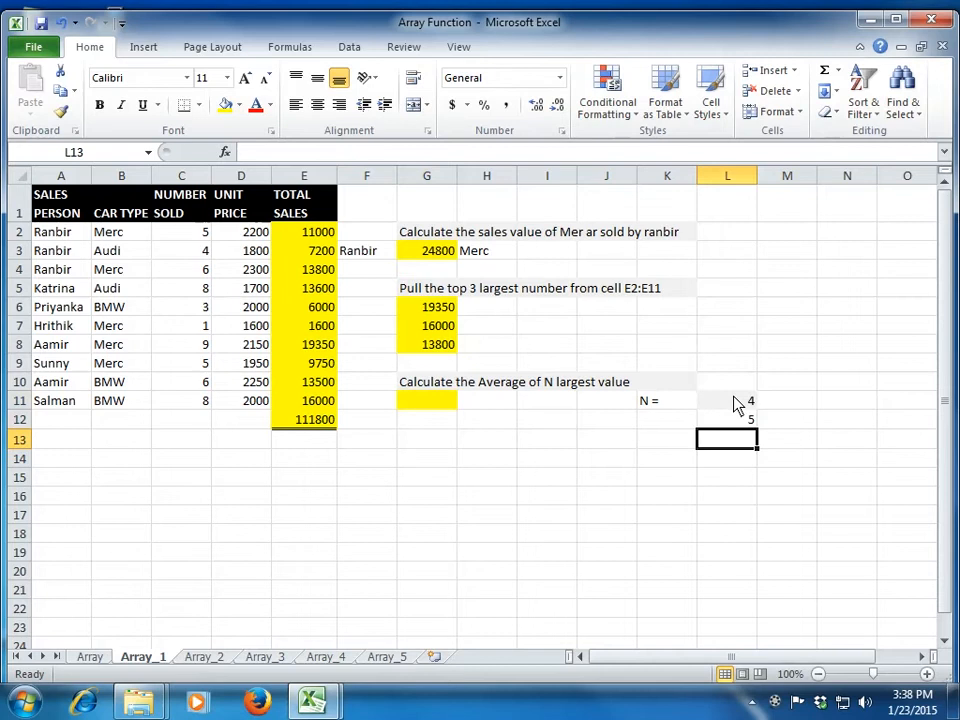
{"action": "left_click", "coordinate": [735, 402]}
{"action": "type", "text": "5"}
{"action": "key", "text": "Return"}
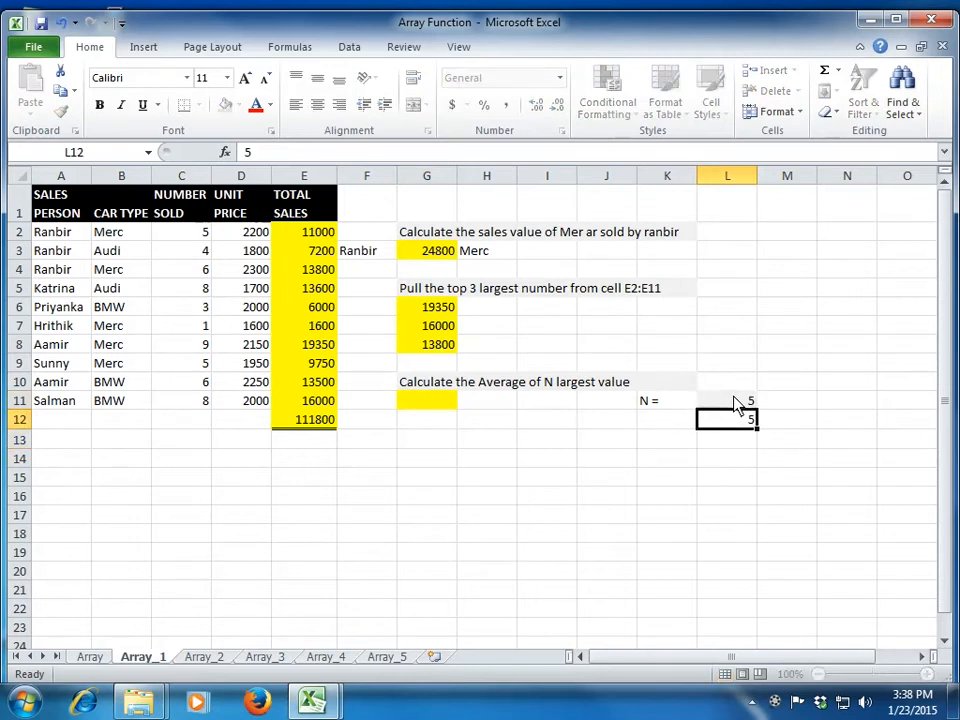
{"action": "key", "text": "Delete"}
{"action": "key", "text": "Up"}
{"action": "key", "text": "Left"}
{"action": "key", "text": "Left"}
{"action": "left_click", "coordinate": [735, 402]}
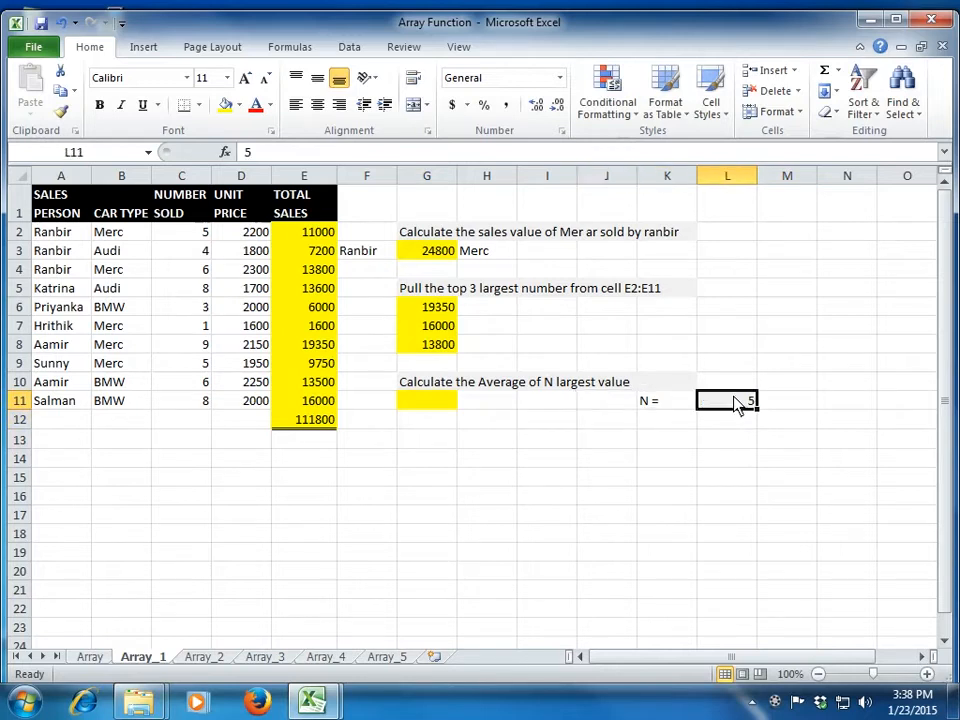
Try to enter =AVERAGE(LARGE(E2:E11,ROW(1:L11))) as an array formula in G11.
{"action": "key", "text": "Left"}
{"action": "key", "text": "Left"}
{"action": "key", "text": "Left"}
{"action": "key", "text": "Left"}
{"action": "key", "text": "Left"}
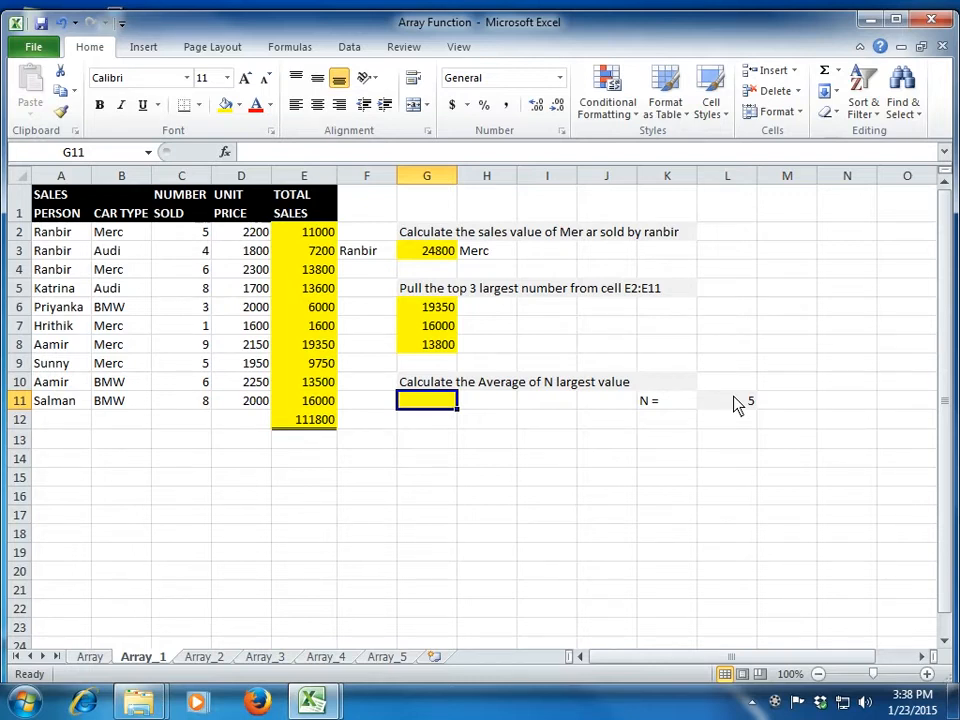
{"action": "type", "text": "="}
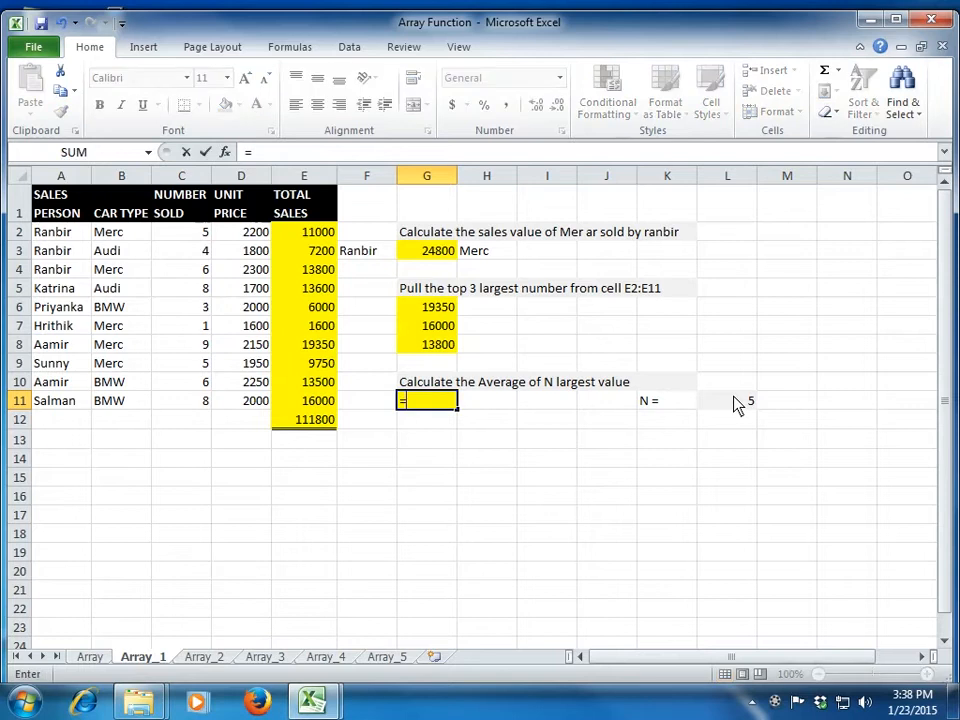
{"action": "type", "text": "average("}
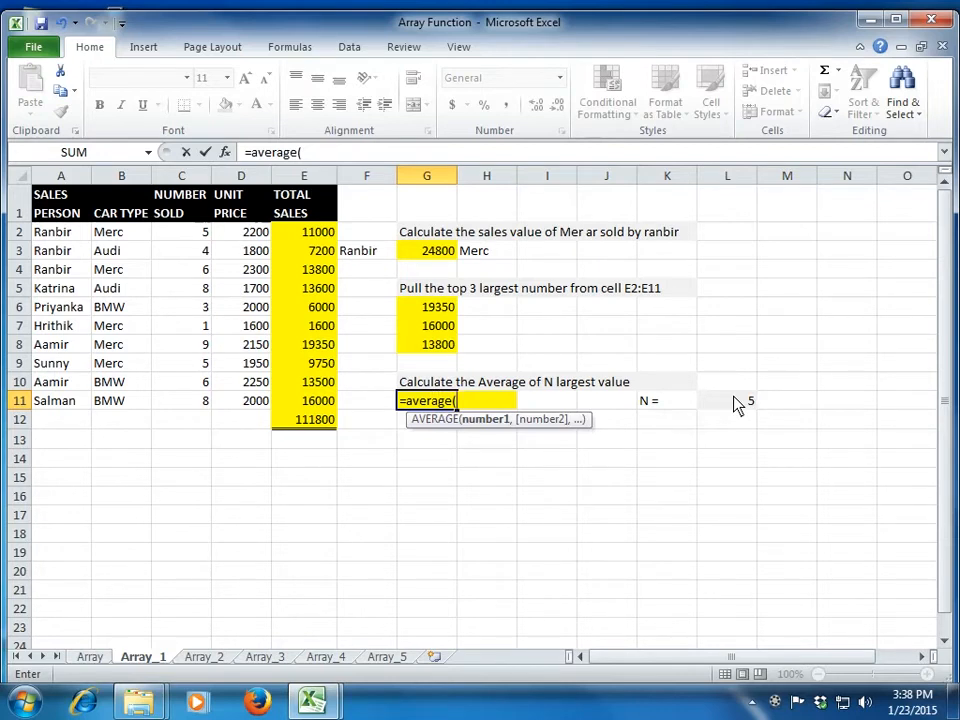
{"action": "type", "text": "large("}
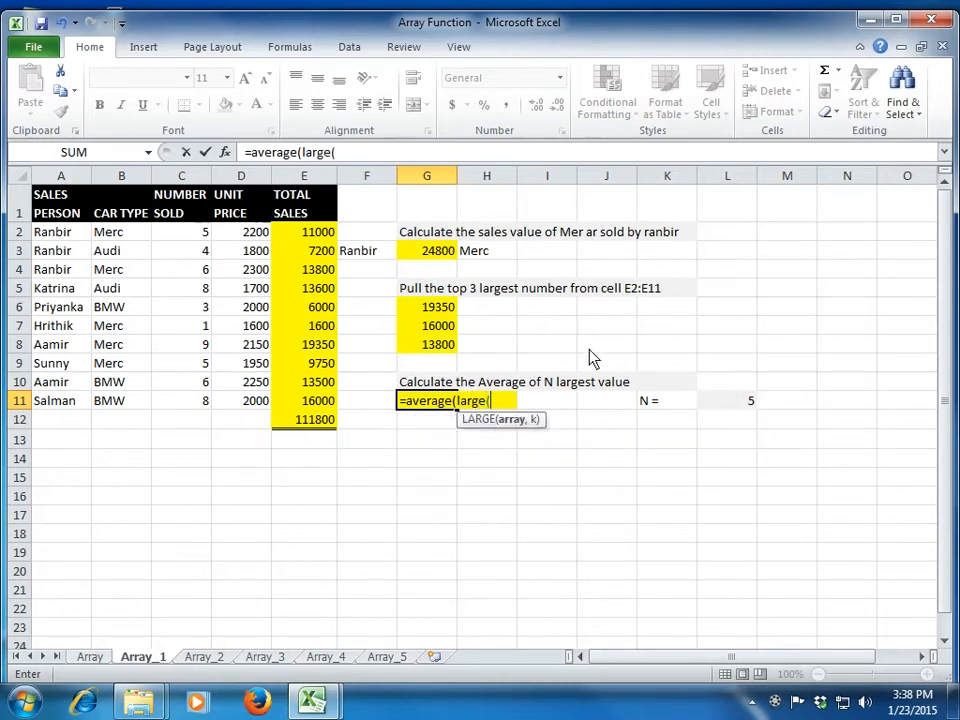
{"action": "left_click_drag", "start_coordinate": [300, 231], "coordinate": [315, 418]}
{"action": "type", "text": ","}
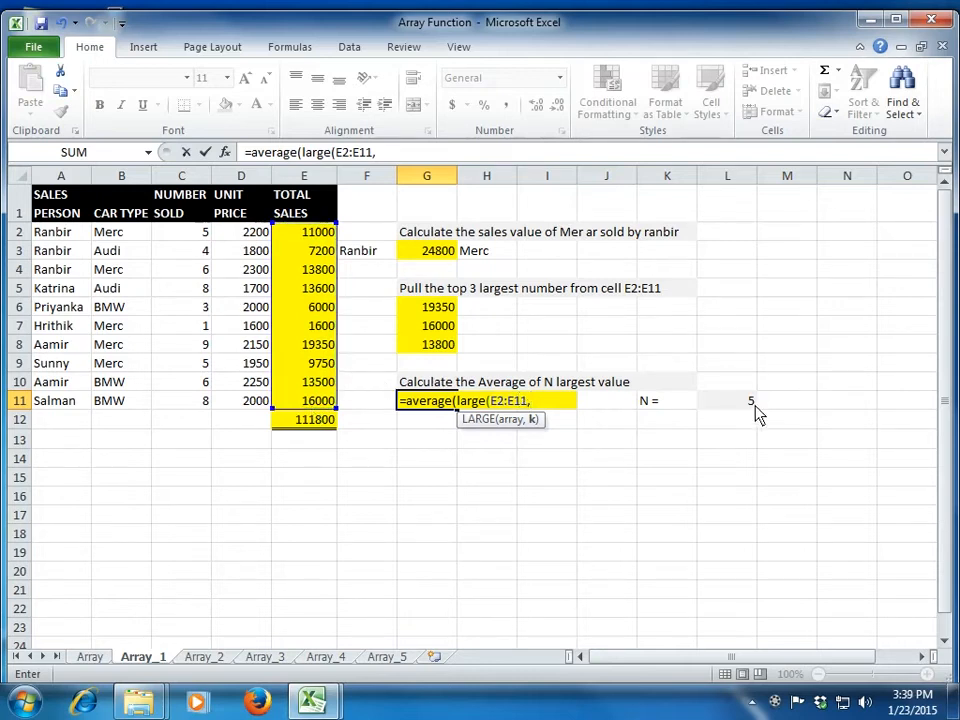
{"action": "type", "text": "row("}
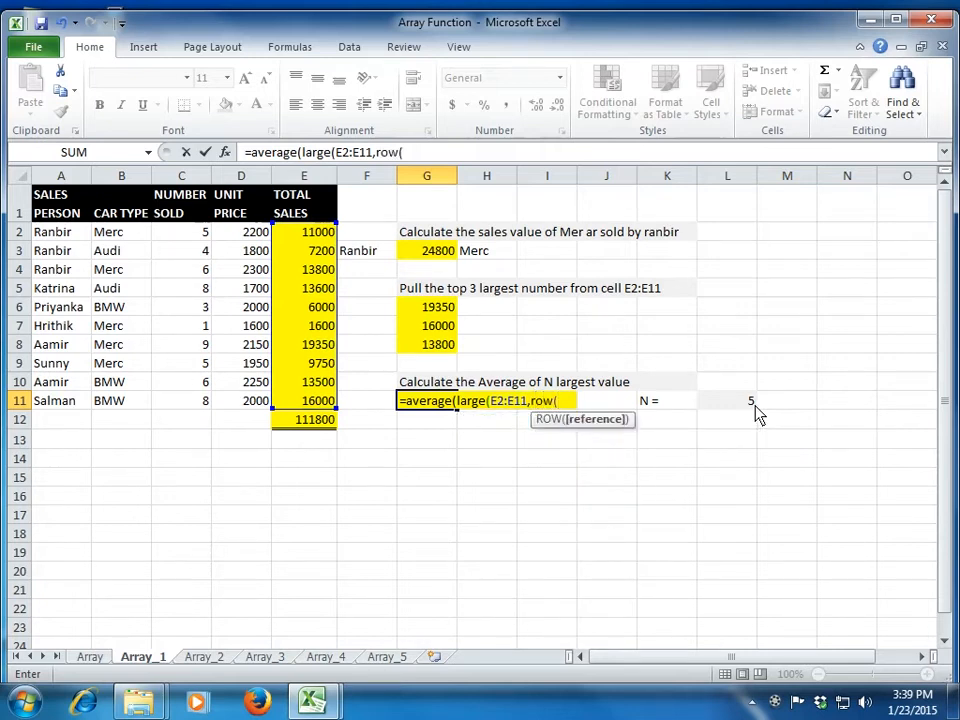
{"action": "type", "text": "1:"}
{"action": "left_click", "coordinate": [757, 410]}
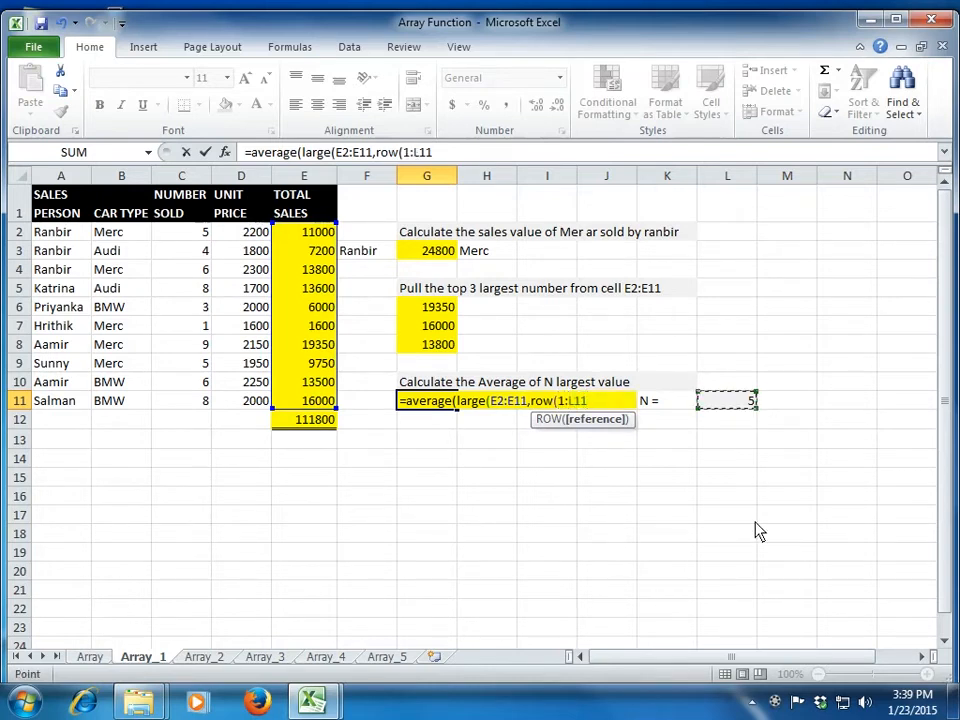
{"action": "type", "text": "))"}
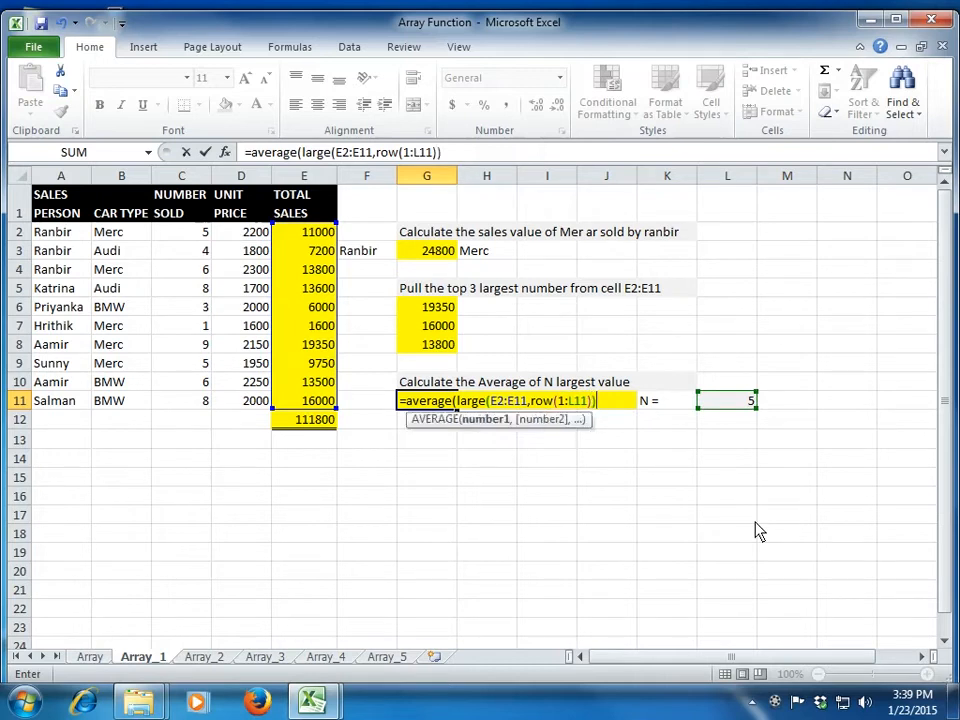
{"action": "type", "text": ")"}
{"action": "key", "text": "ctrl+shift+Return"}
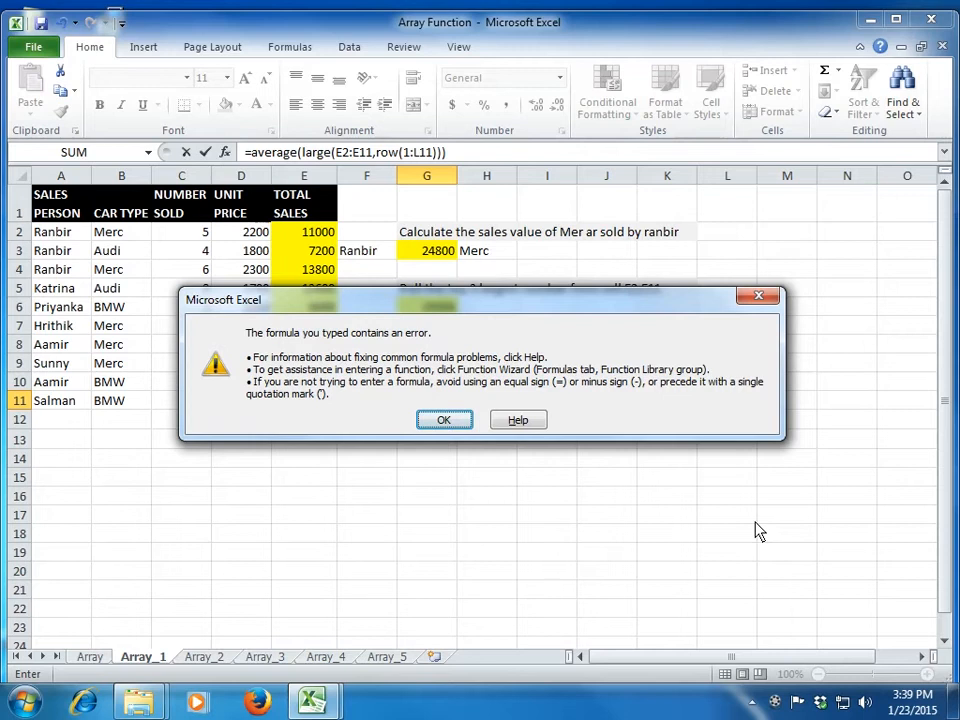
{"action": "key", "text": "Return"}
Replace 1:L11 inside ROW with INDIRECT("1:"&L11) and enter the G11 formula as an array formula.
{"action": "key", "text": "Left"}
{"action": "key", "text": "Left"}
{"action": "key", "text": "Left"}
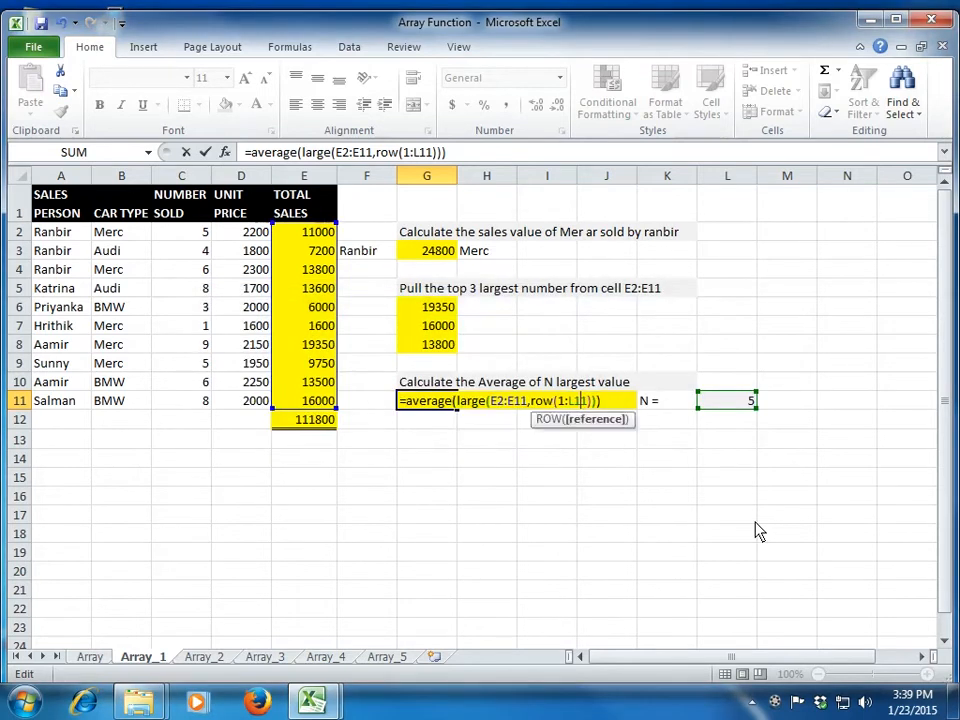
{"action": "key", "text": "Right"}
{"action": "key", "text": "shift+Left"}
{"action": "key", "text": "shift+Left"}
{"action": "key", "text": "shift+Left"}
{"action": "key", "text": "shift+Left"}
{"action": "key", "text": "shift+Left"}
{"action": "type", "text": "indirect"}
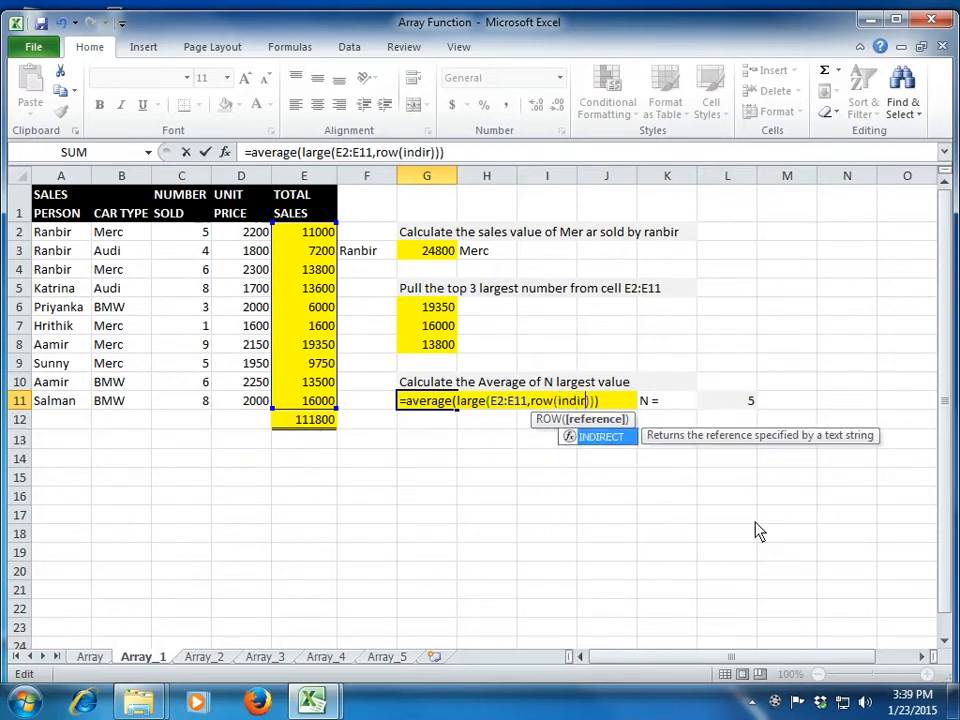
{"action": "type", "text": "("}
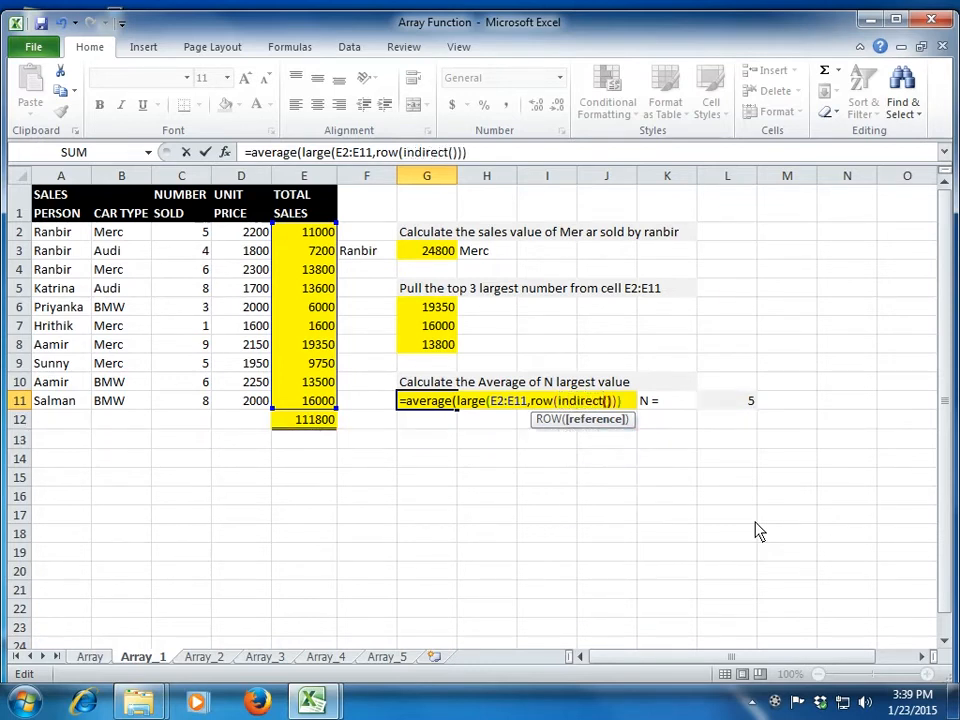
{"action": "type", "text": "\"1"}
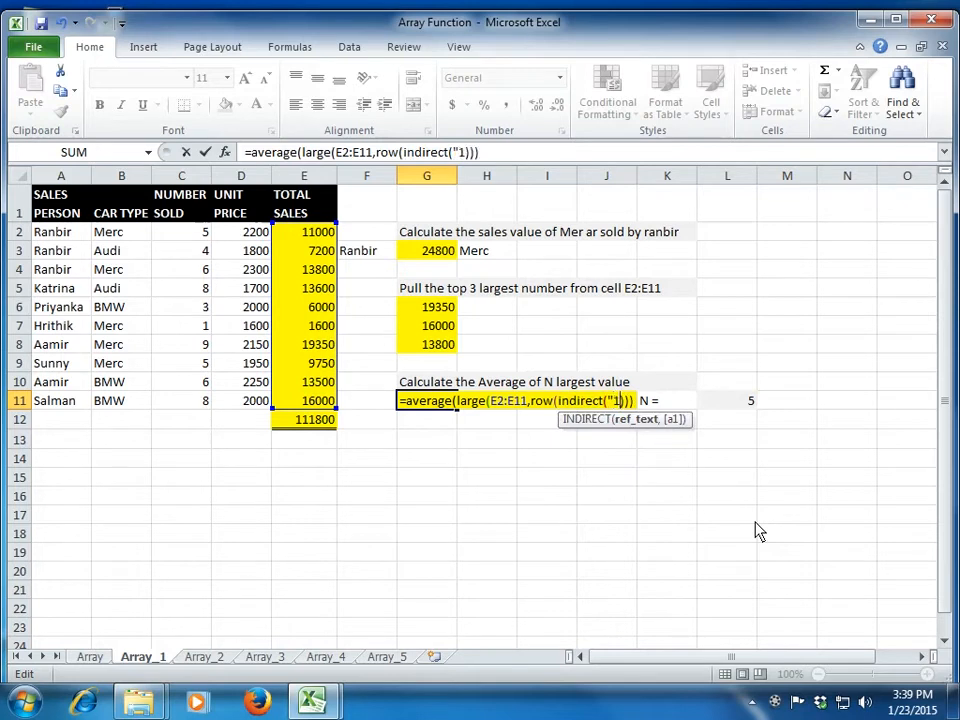
{"action": "type", "text": ":\""}
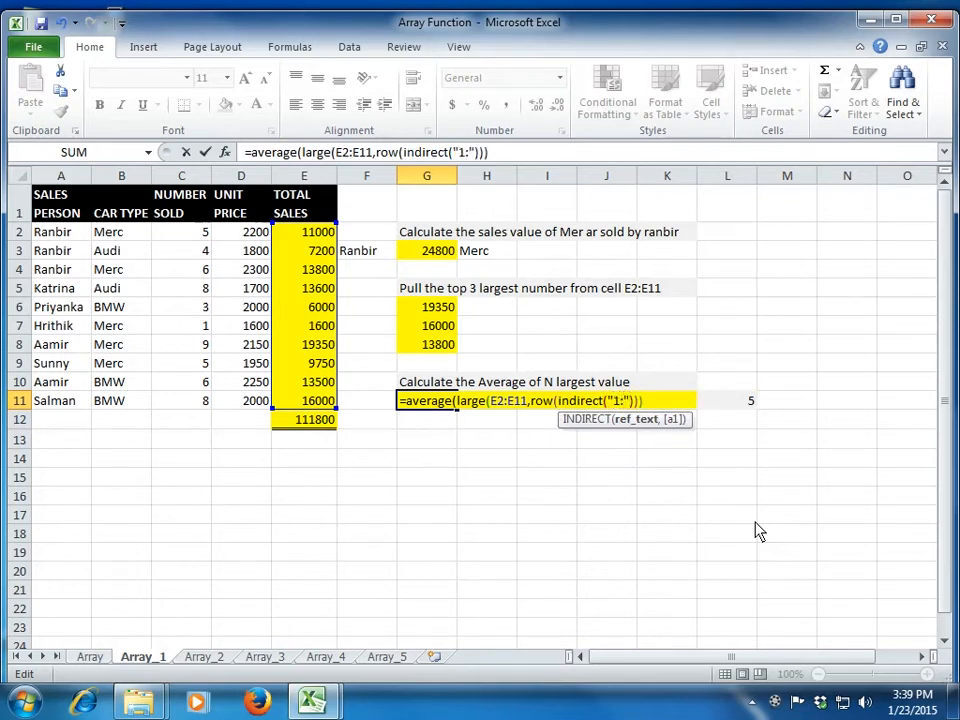
{"action": "type", "text": "&"}
{"action": "left_click", "coordinate": [752, 405]}
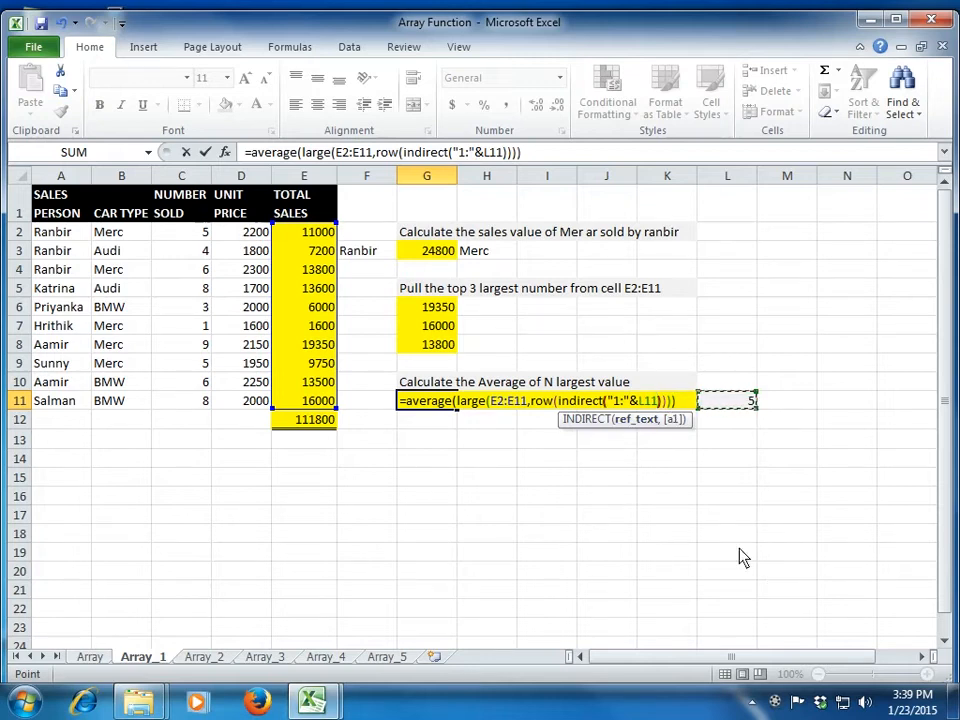
{"action": "type", "text": ")"}
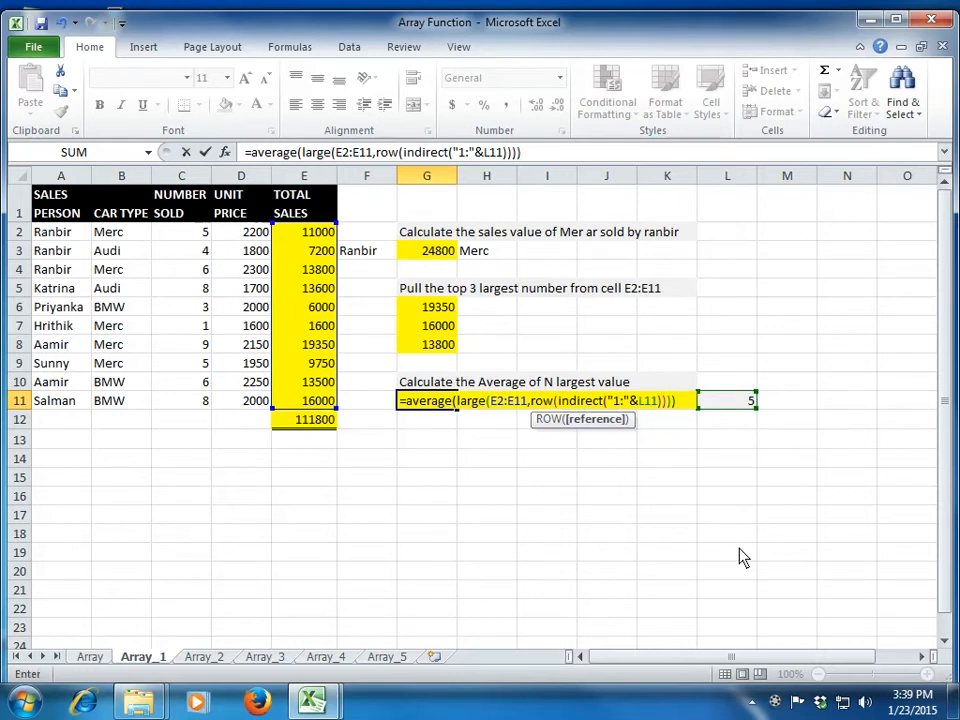
{"action": "key", "text": "ctrl+shift+Return"}
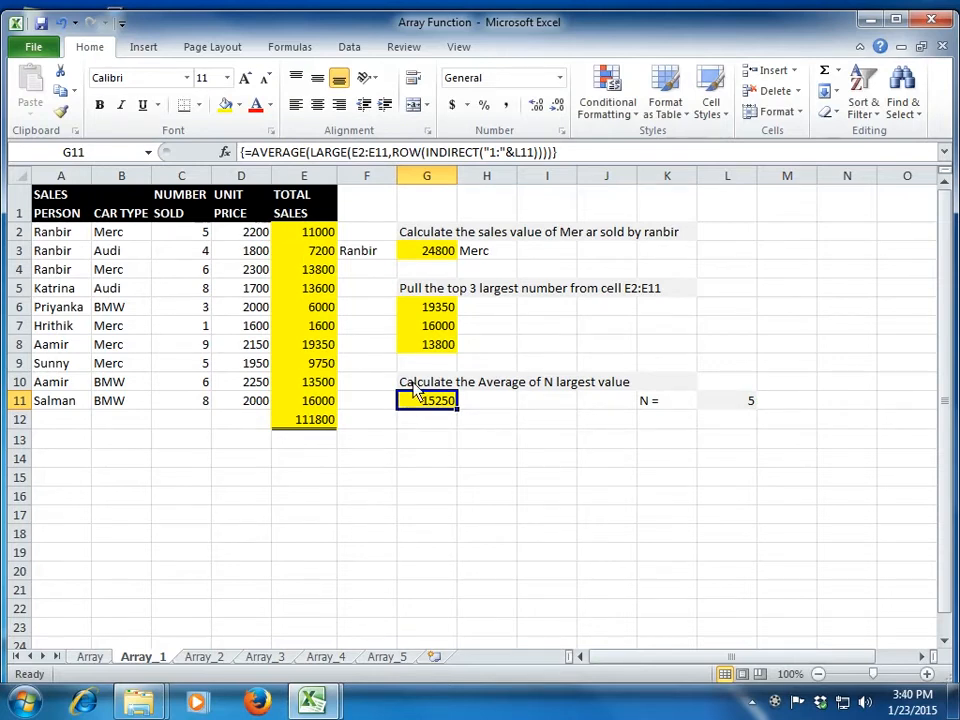
Set the N value in L11 to 3 so G11 averages the three largest sales.
{"action": "left_click", "coordinate": [737, 404]}
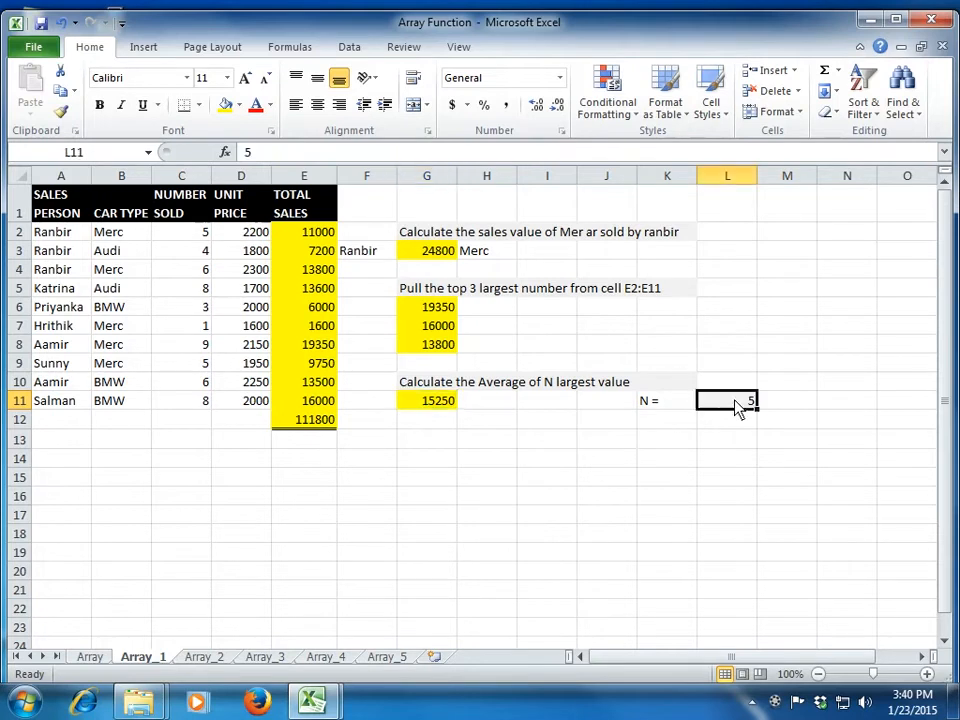
{"action": "type", "text": "3"}
{"action": "key", "text": "Return"}
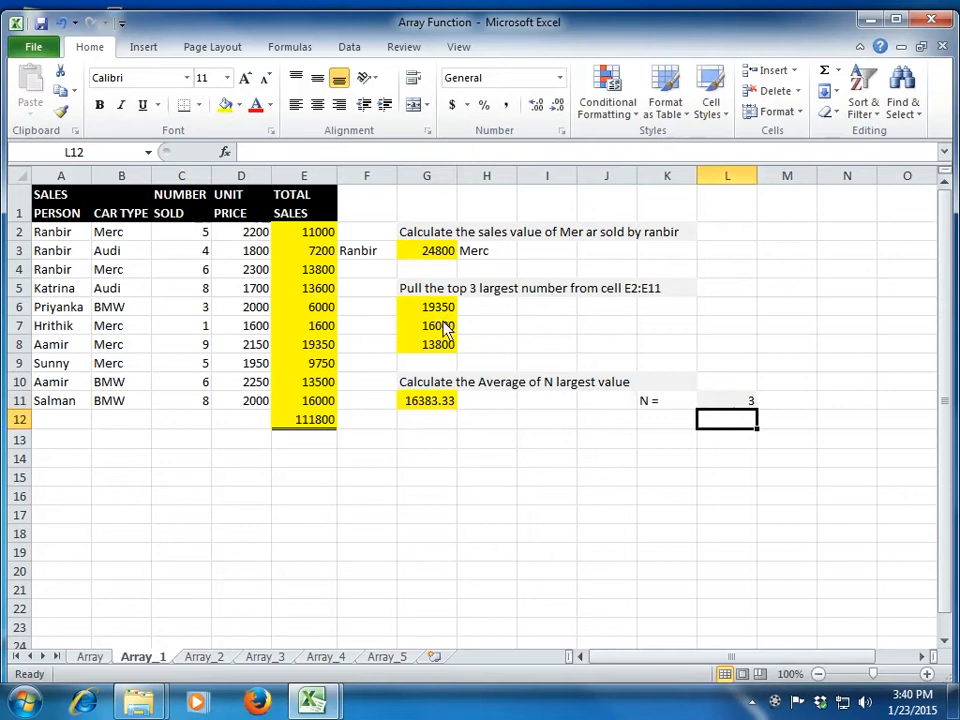
Check the average of the top three values in G6:G8 against the result in G11.
{"action": "left_click_drag", "start_coordinate": [448, 312], "coordinate": [447, 347]}
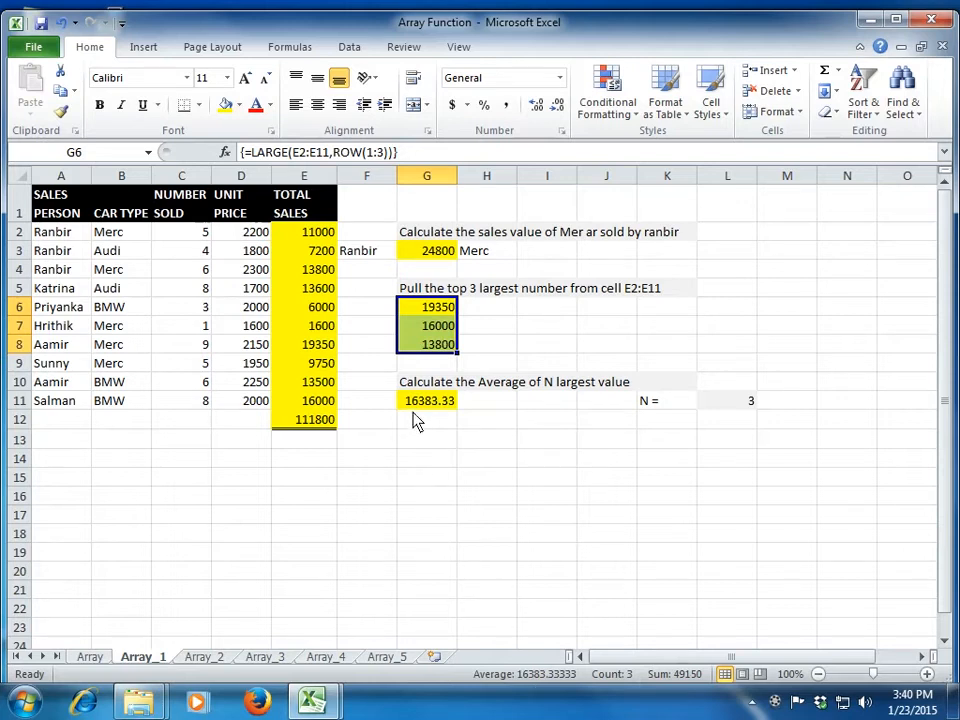
{"action": "key", "text": "Down"}
{"action": "key", "text": "Down"}
{"action": "key", "text": "Down"}
{"action": "key", "text": "Down"}
{"action": "key", "text": "Down"}
{"action": "key", "text": "Down"}
{"action": "key", "text": "Up"}
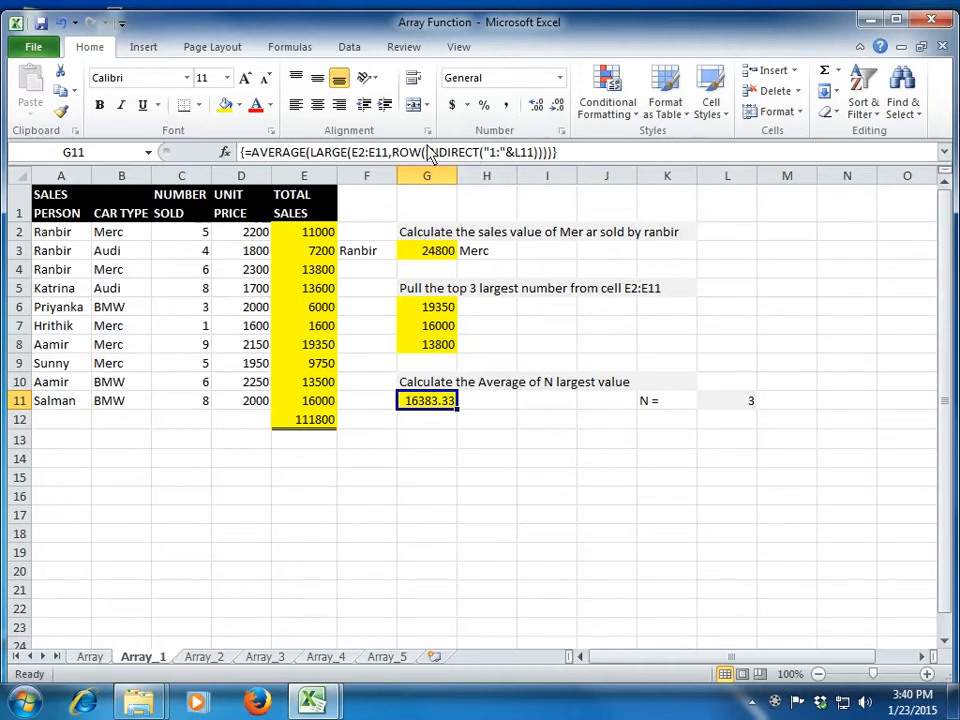
Try to evaluate the INDIRECT("1:"&L11) part of the G11 formula in place, then re-enter the array formula.
{"action": "left_click_drag", "start_coordinate": [428, 156], "coordinate": [542, 152]}
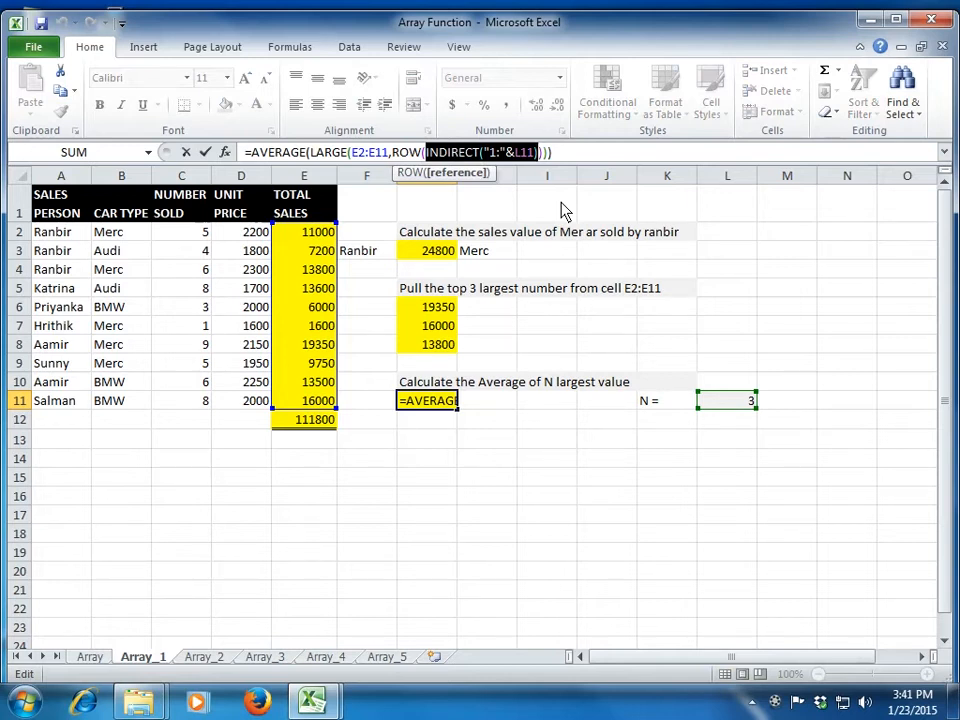
{"action": "key", "text": "Right"}
{"action": "key", "text": "F9"}
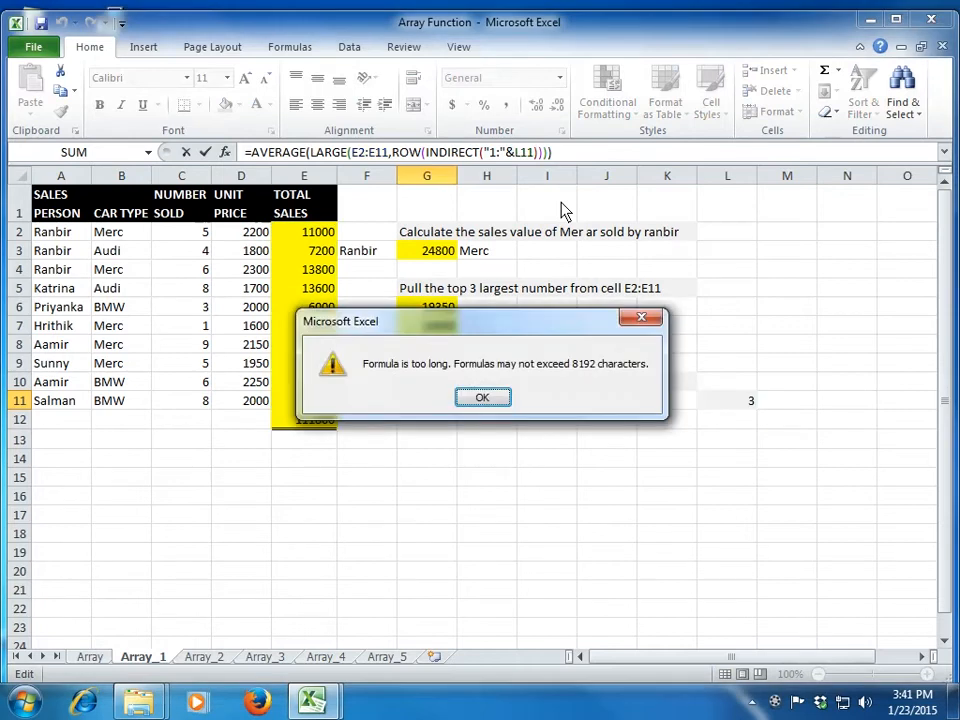
{"action": "key", "text": "Return"}
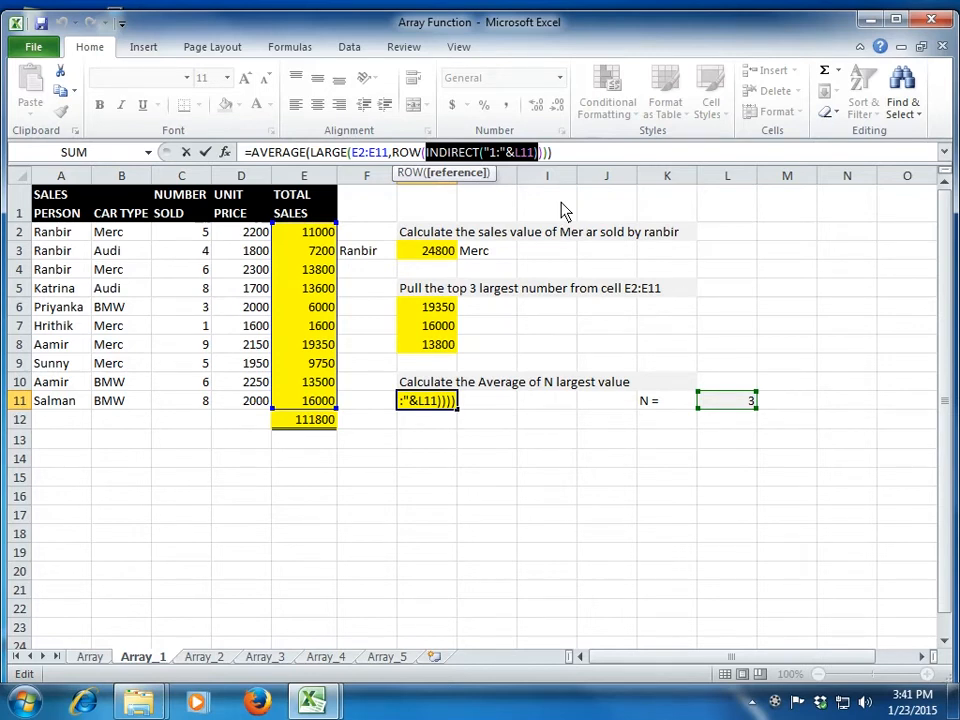
{"action": "key", "text": "F9"}
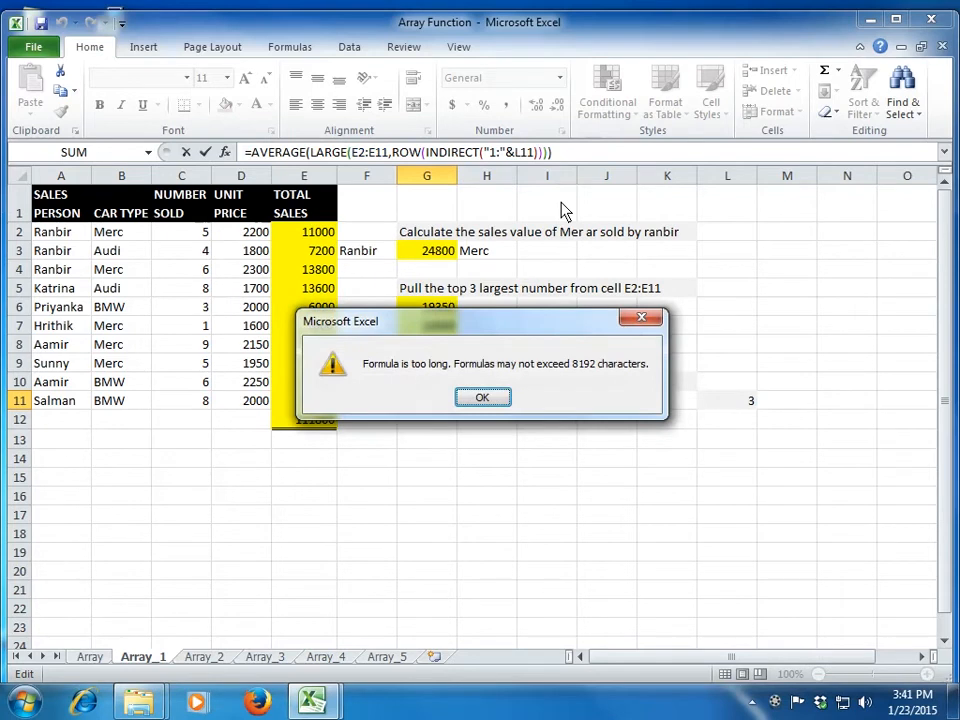
{"action": "key", "text": "Return"}
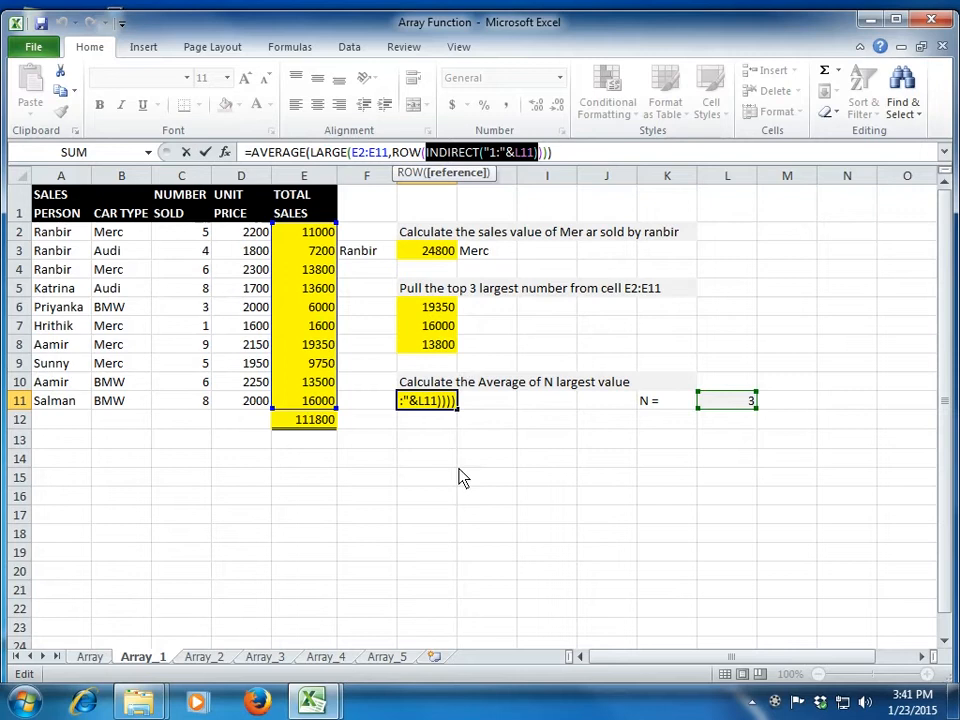
{"action": "key", "text": "ctrl+shift+Return"}
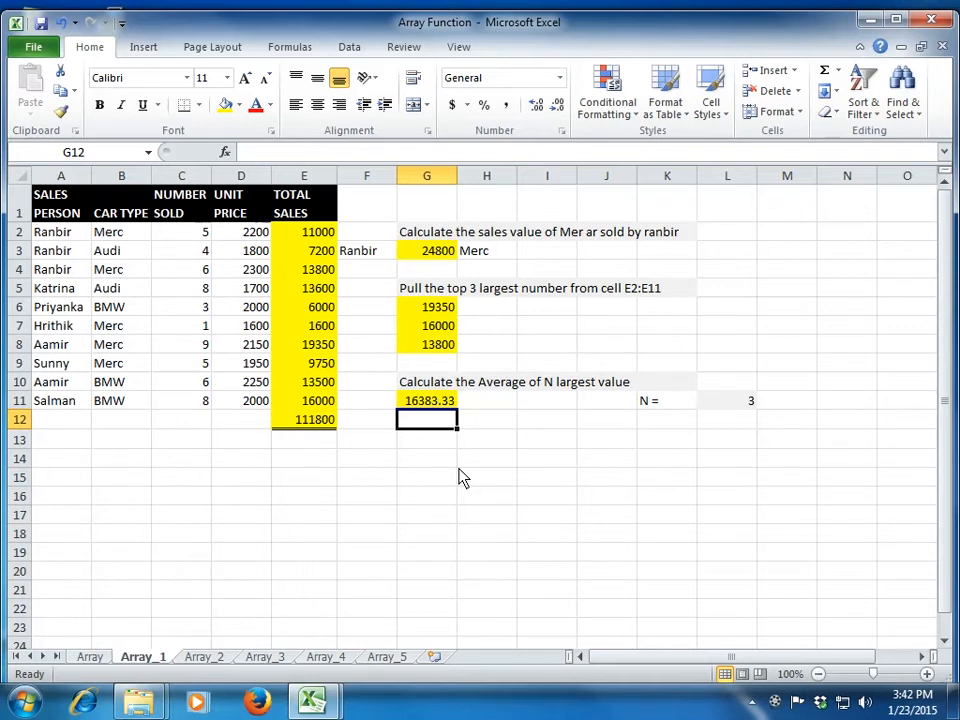
{"action": "key", "text": "Up"}
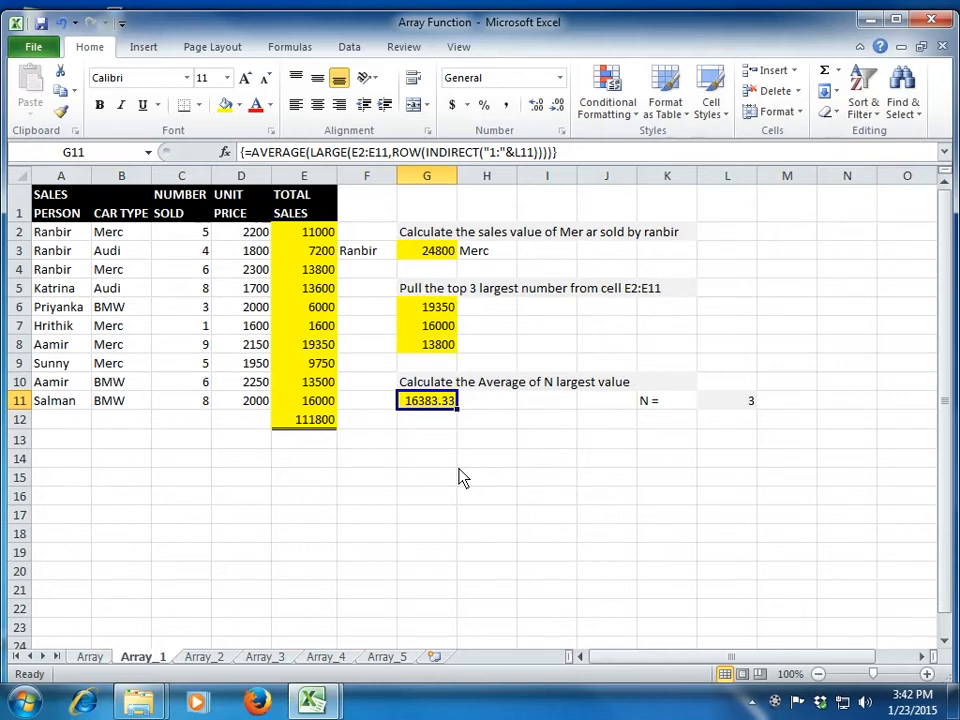
Switch to the Array_2 sheet and review the B2:B5 scores for the positive-number sum in E3.
{"action": "key", "text": "ctrl+Page_Down"}
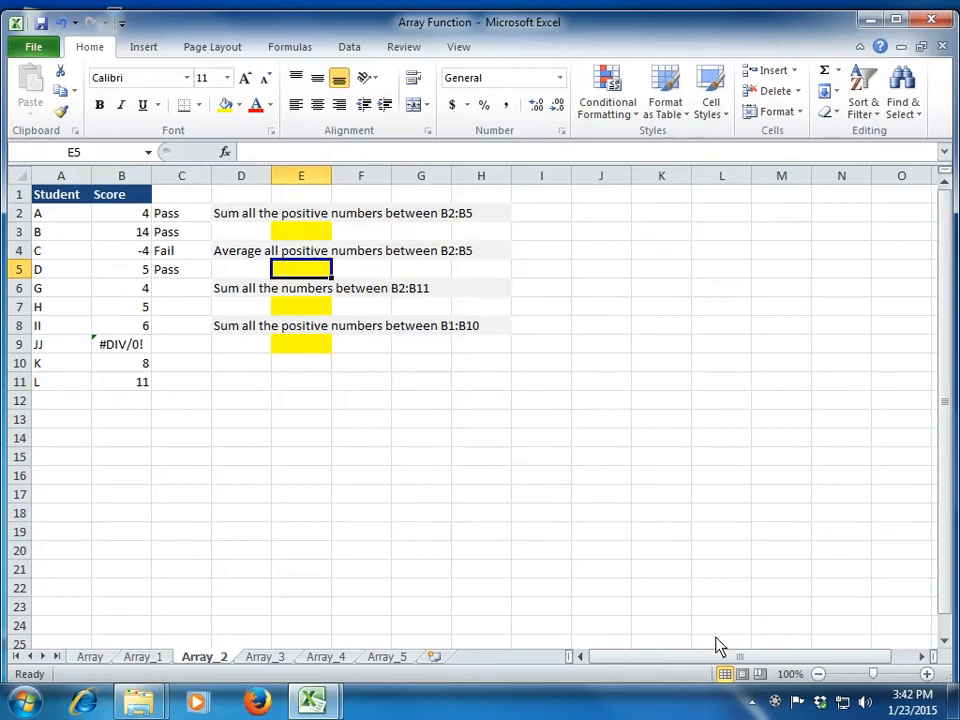
{"action": "left_click", "coordinate": [775, 702]}
{"action": "left_click", "coordinate": [848, 640]}
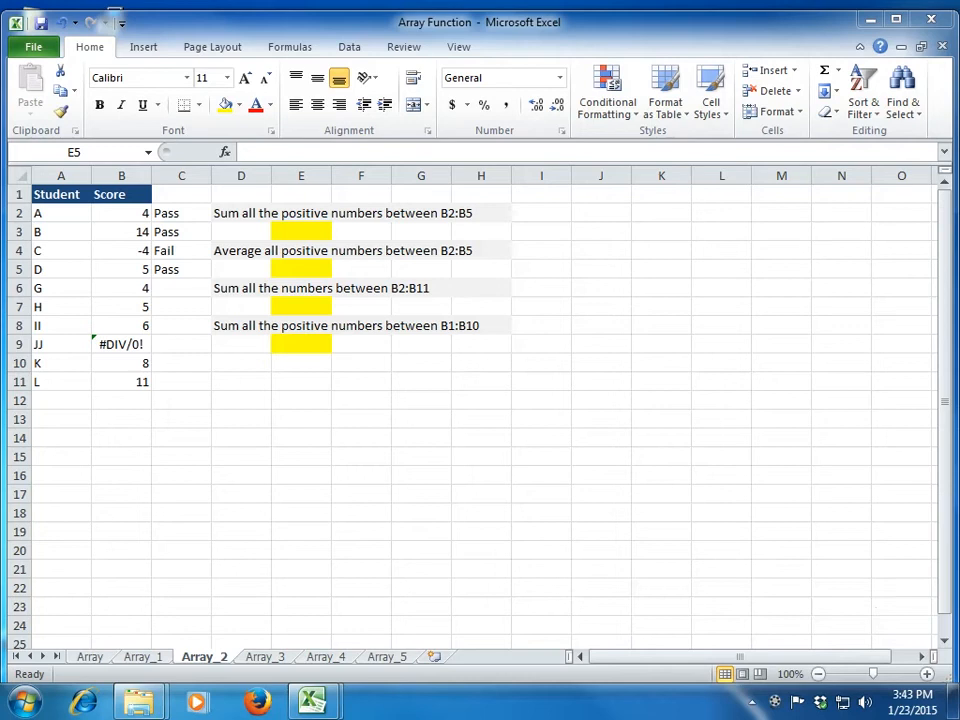
{"action": "left_click", "coordinate": [304, 233]}
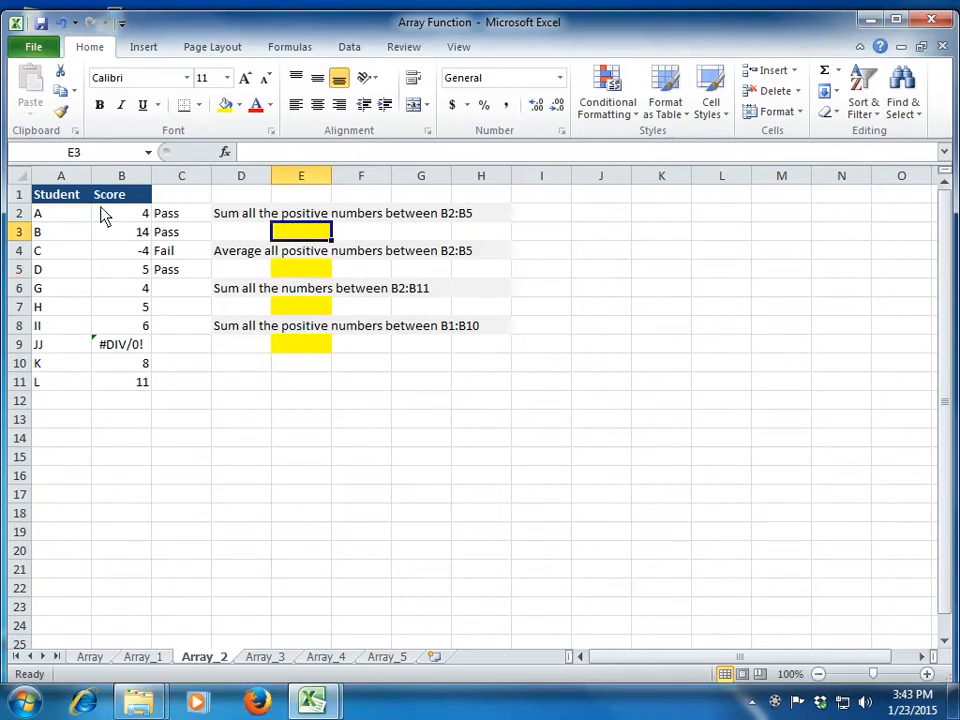
{"action": "left_click_drag", "start_coordinate": [128, 267], "coordinate": [129, 274]}
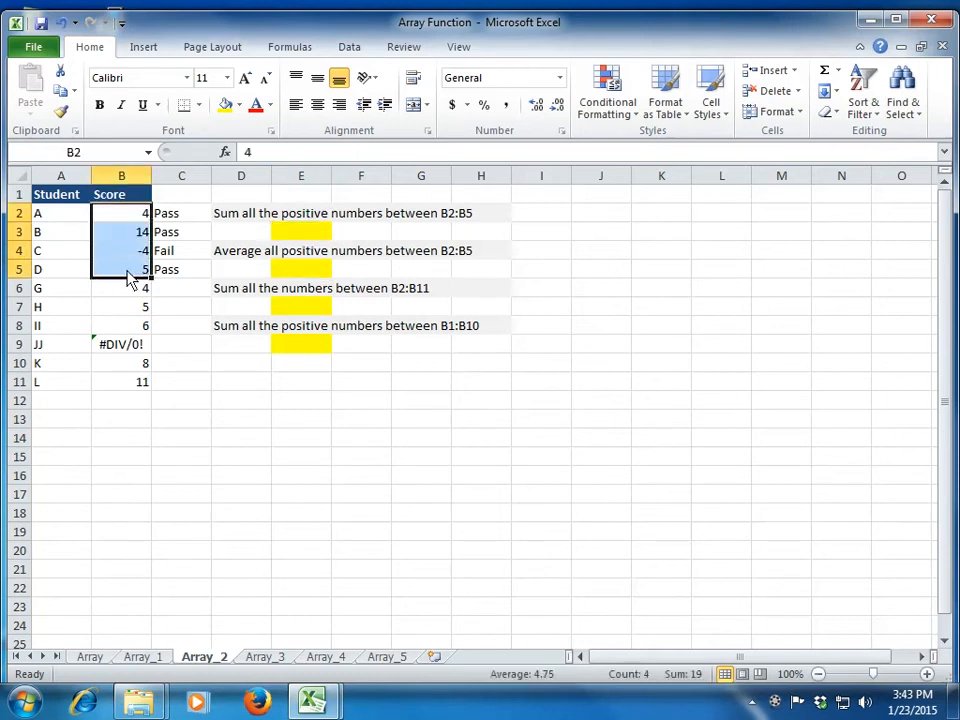
{"action": "left_click", "coordinate": [318, 238]}
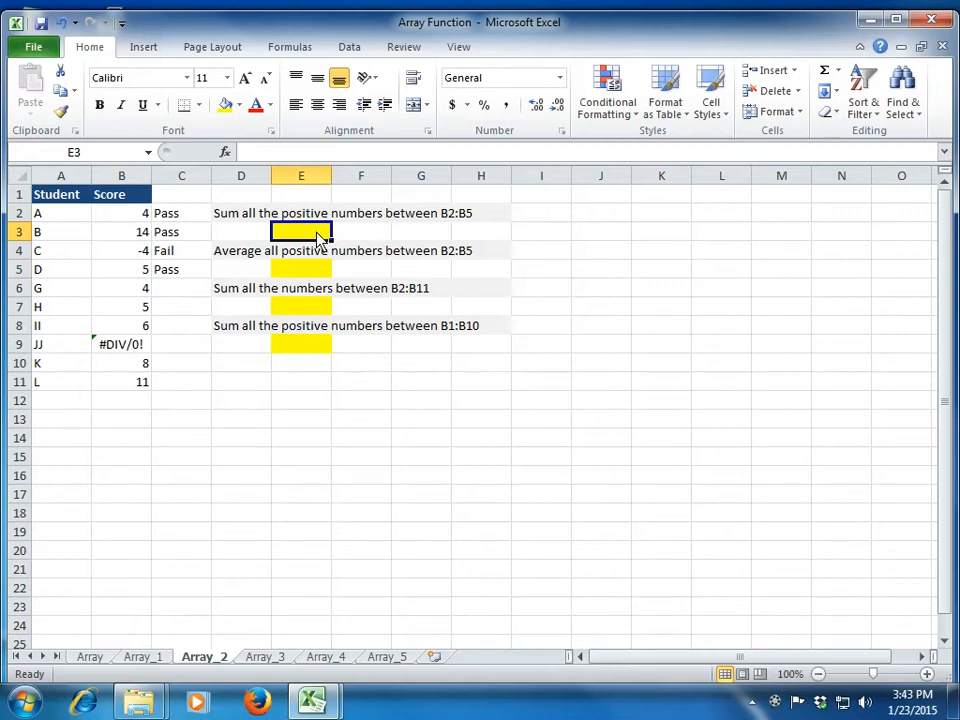
{"action": "type", "text": "if("}
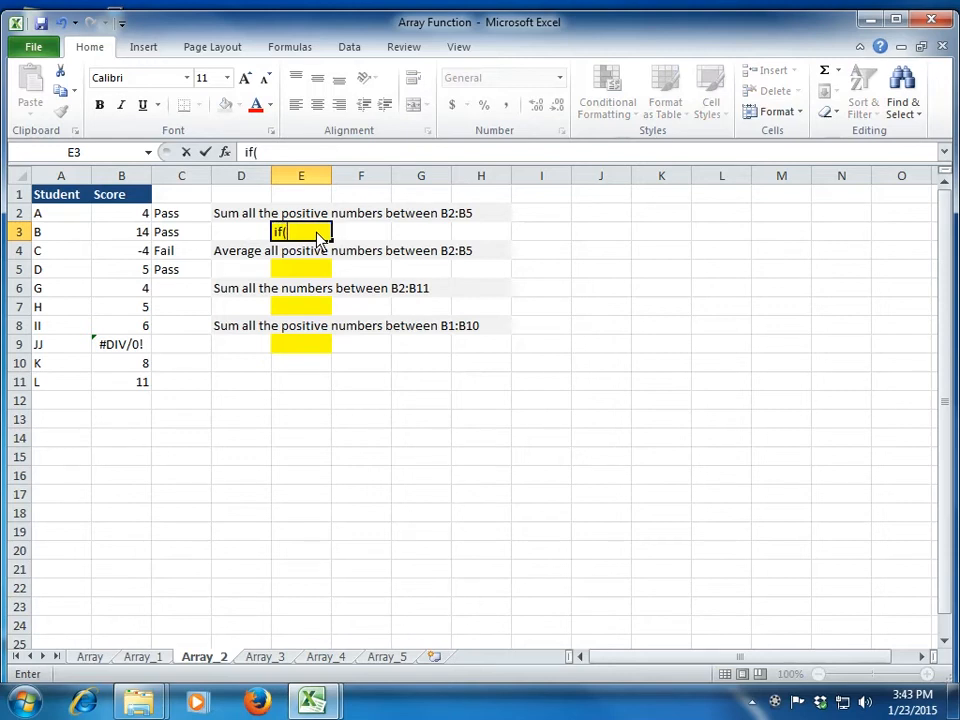
{"action": "key", "text": "Escape"}
{"action": "type", "text": "="}
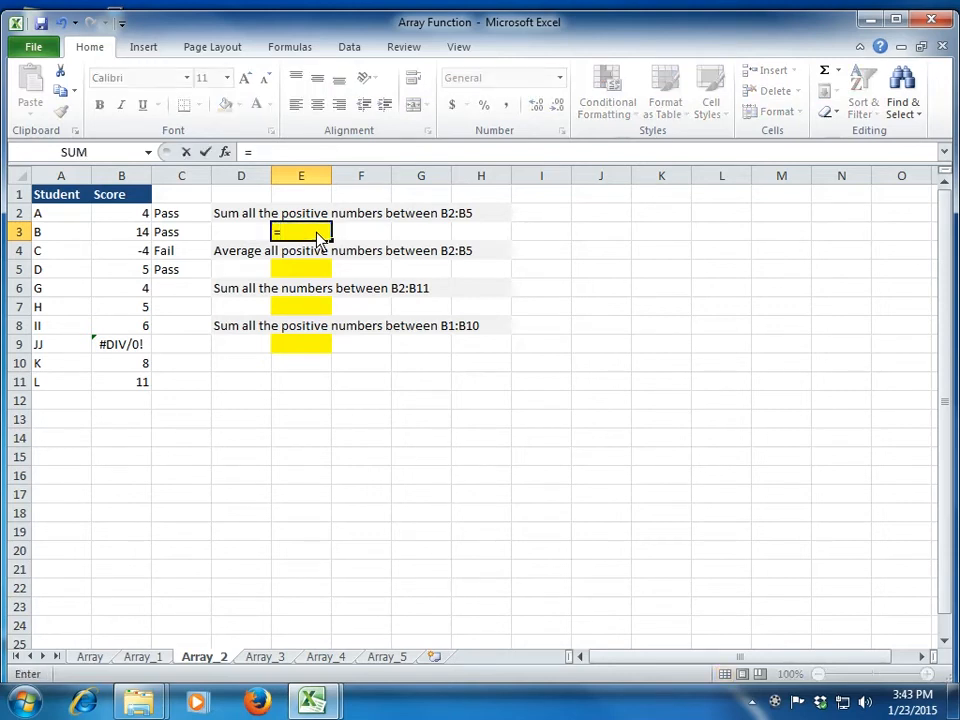
{"action": "type", "text": "if("}
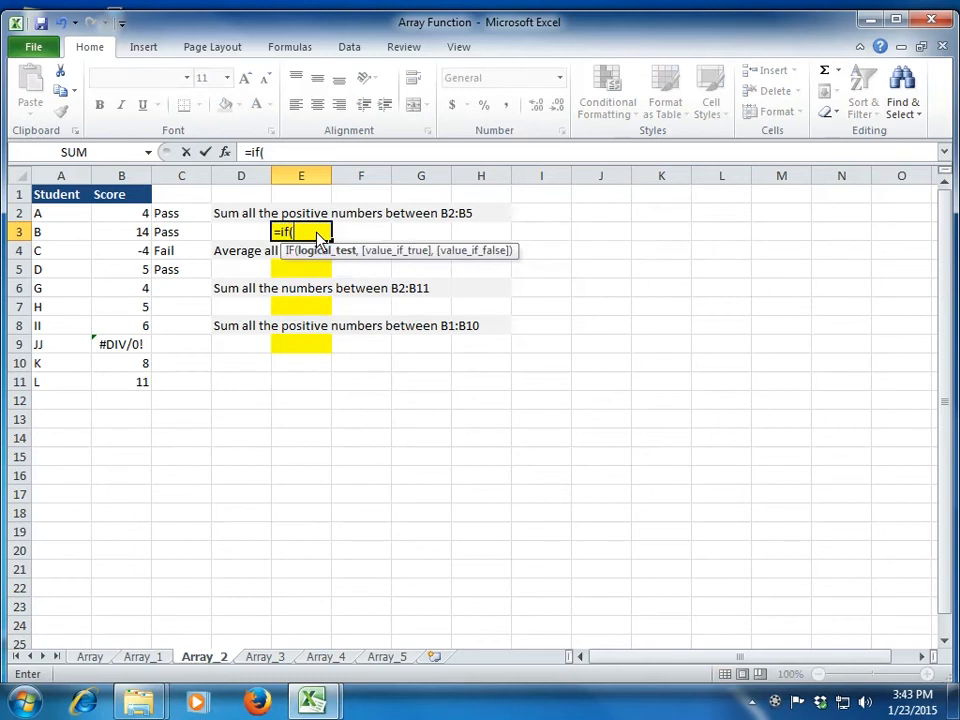
{"action": "key", "text": "Left"}
{"action": "key", "text": "Left"}
{"action": "key", "text": "Left"}
{"action": "key", "text": "Up"}
{"action": "type", "text": ">0,"}
{"action": "key", "text": "Left"}
{"action": "key", "text": "Left"}
{"action": "key", "text": "Left"}
{"action": "key", "text": "Up"}
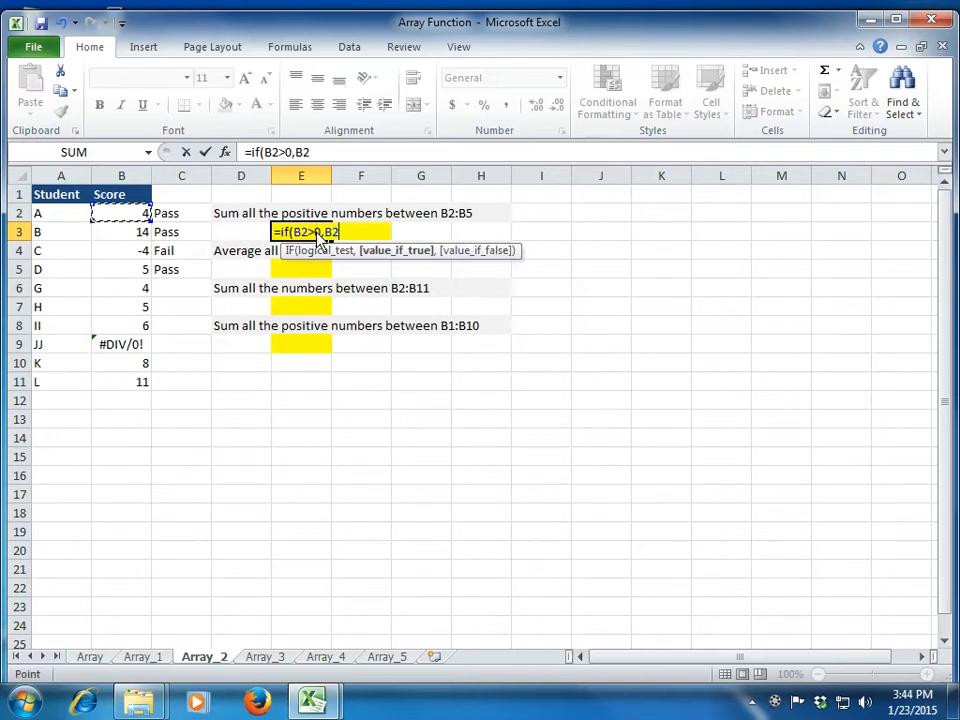
{"action": "type", "text": ",0"}
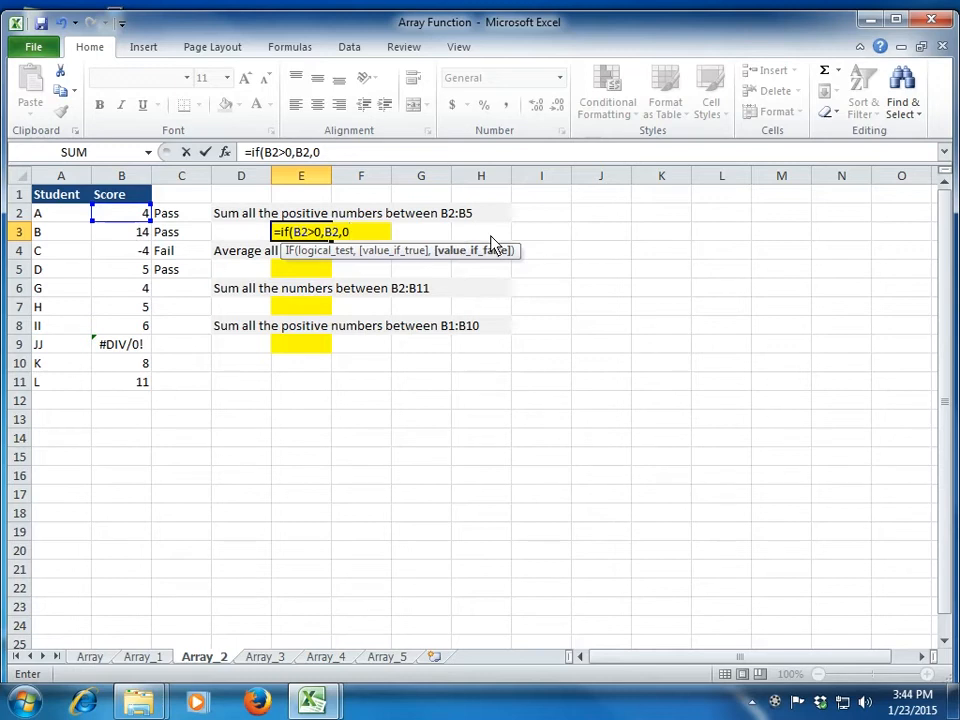
{"action": "key", "text": "Escape"}
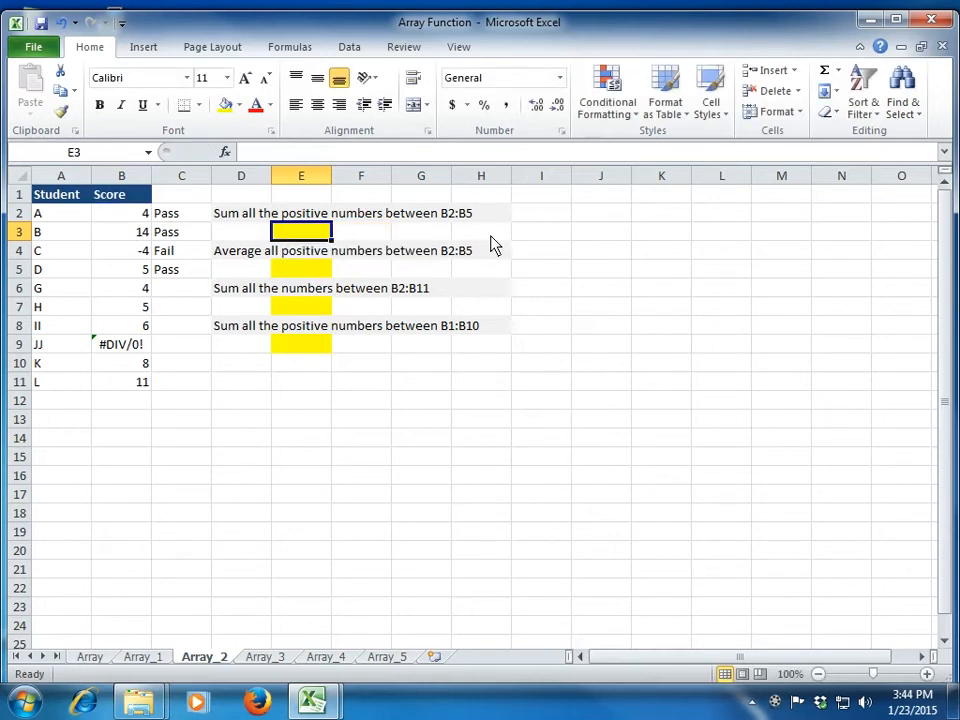
Begin a SUM formula in E3 with a nested IF testing whether B2:B5 is greater than 0.
{"action": "type", "text": "="}
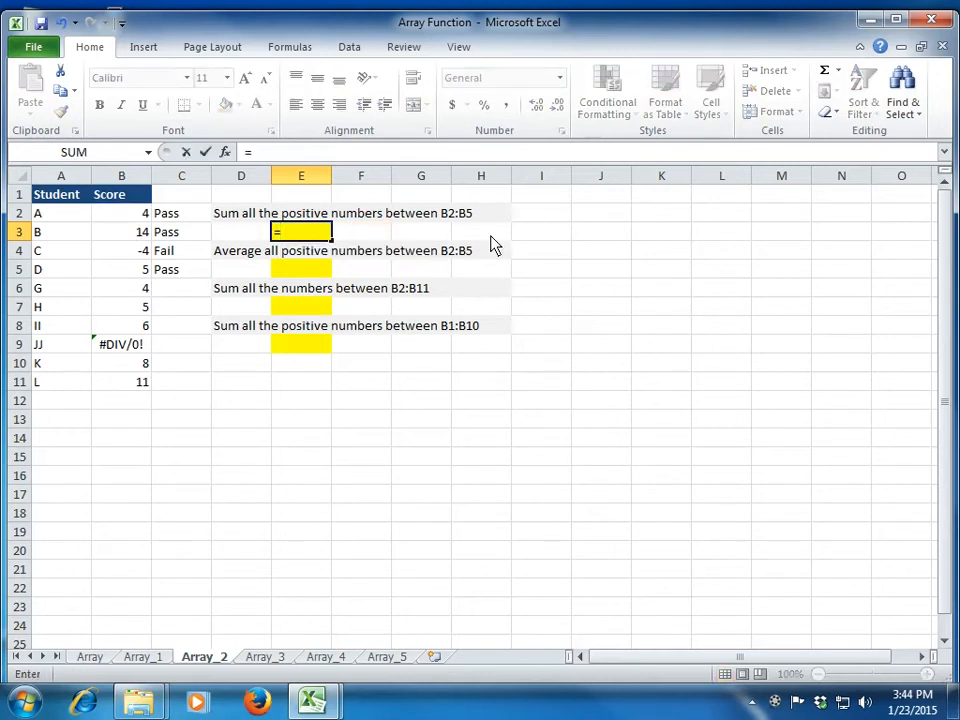
{"action": "type", "text": "sum("}
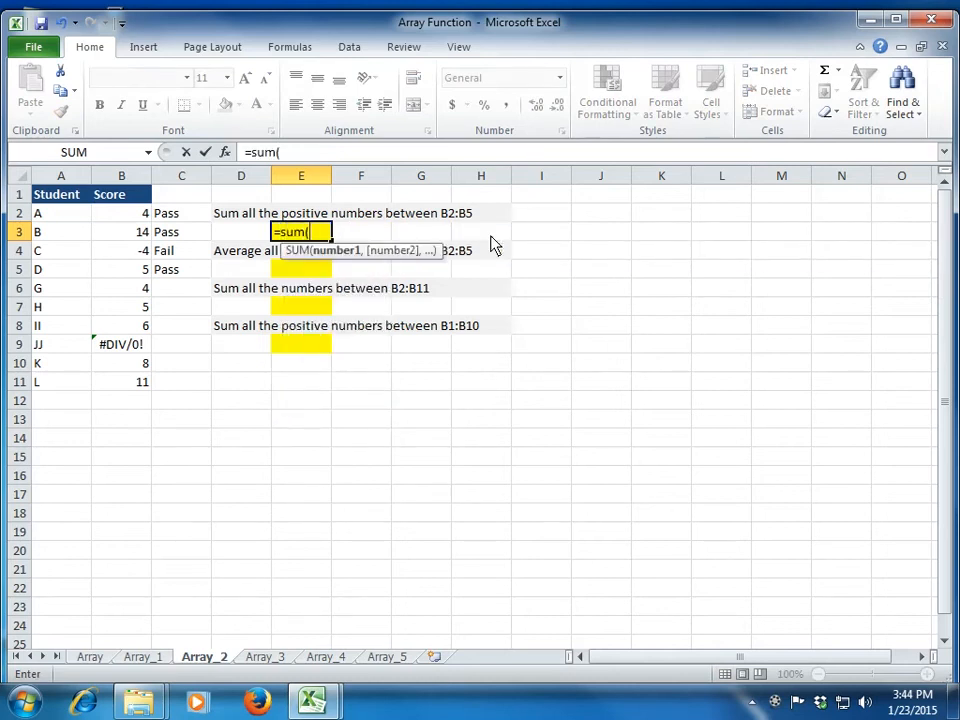
{"action": "type", "text": "if("}
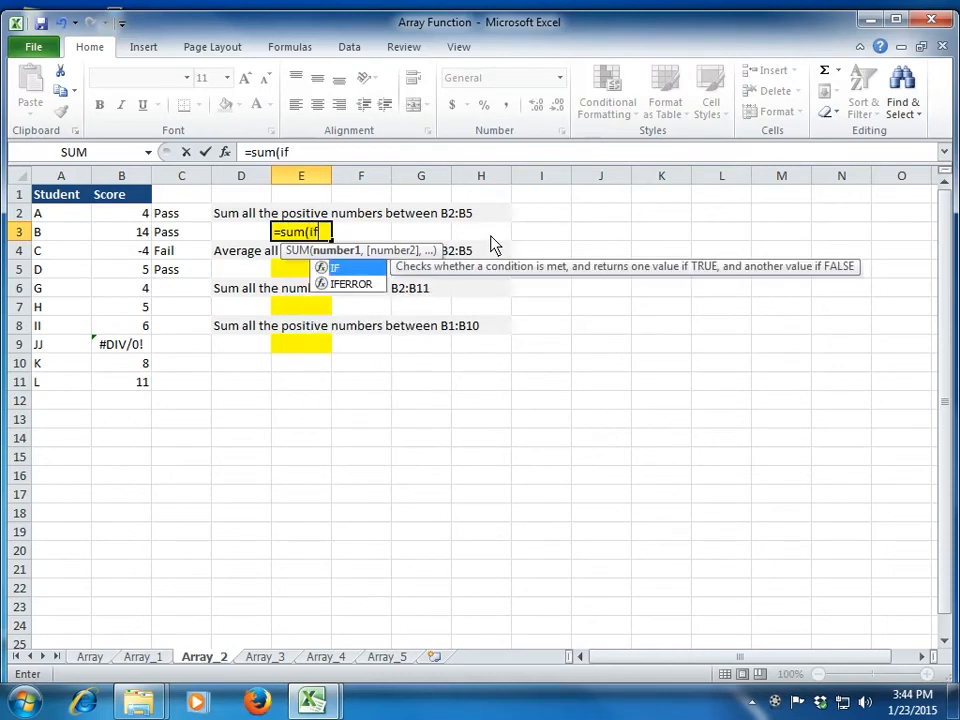
{"action": "key", "text": "Left"}
{"action": "key", "text": "Left"}
{"action": "key", "text": "Left"}
{"action": "key", "text": "Up"}
{"action": "key", "text": "ctrl+shift+Down"}
{"action": "key", "text": "Up"}
{"action": "key", "text": "Down"}
{"action": "key", "text": "shift+Down"}
{"action": "key", "text": "shift+Down"}
{"action": "key", "text": "shift+Down"}
{"action": "type", "text": ">0"}
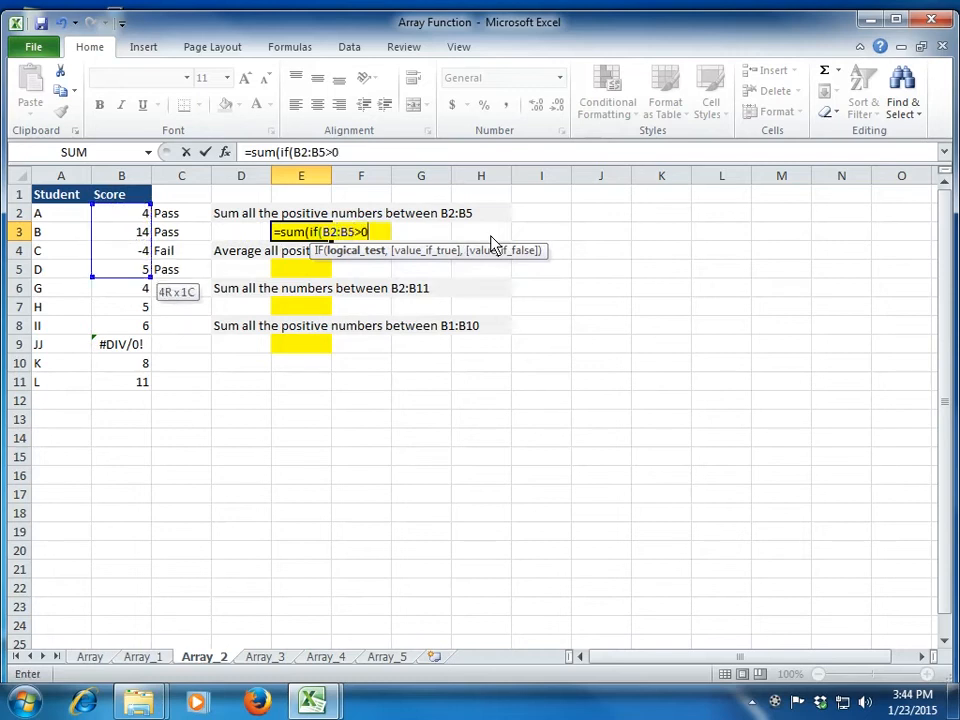
Complete the IF in E3 with B2:B5 if true and 0 if false, and enter it as an array formula.
{"action": "type", "text": ","}
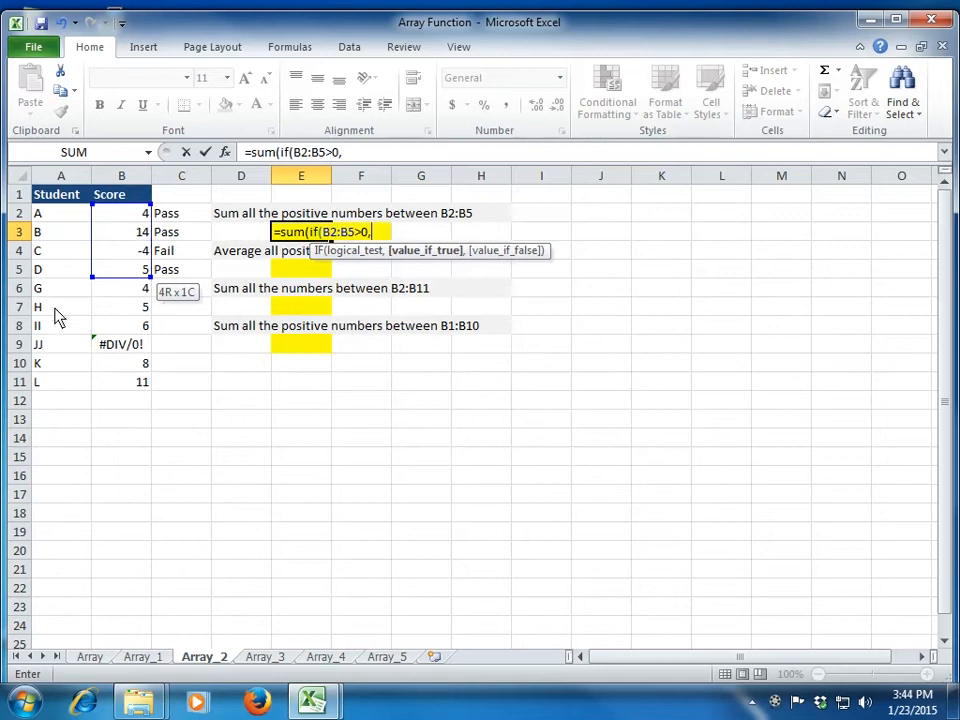
{"action": "left_click_drag", "start_coordinate": [124, 218], "coordinate": [122, 272]}
{"action": "type", "text": ",0)"}
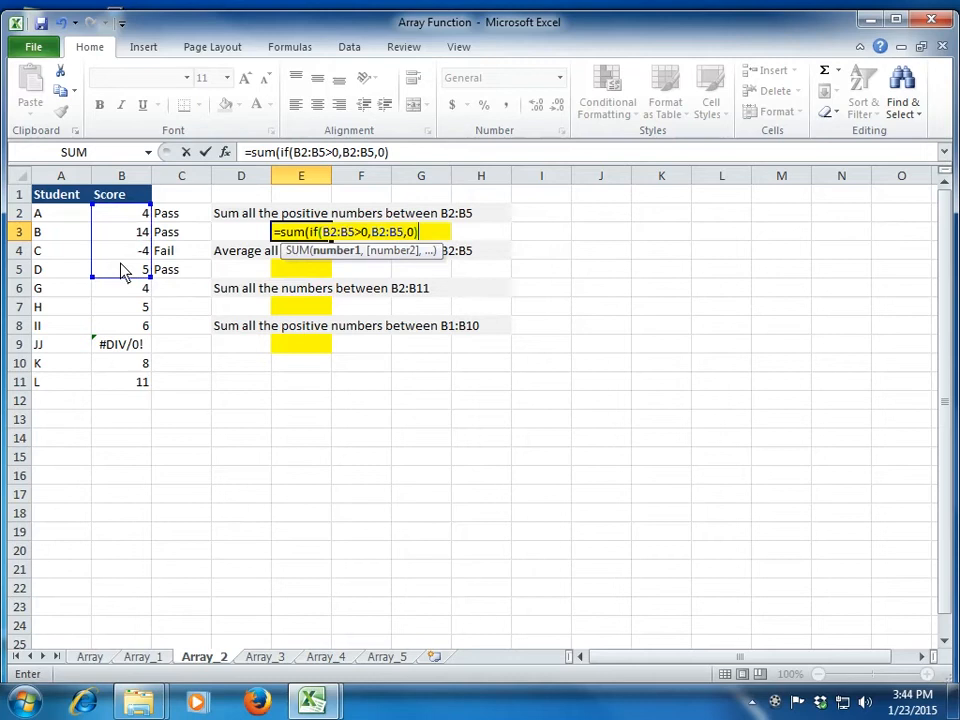
{"action": "type", "text": ")"}
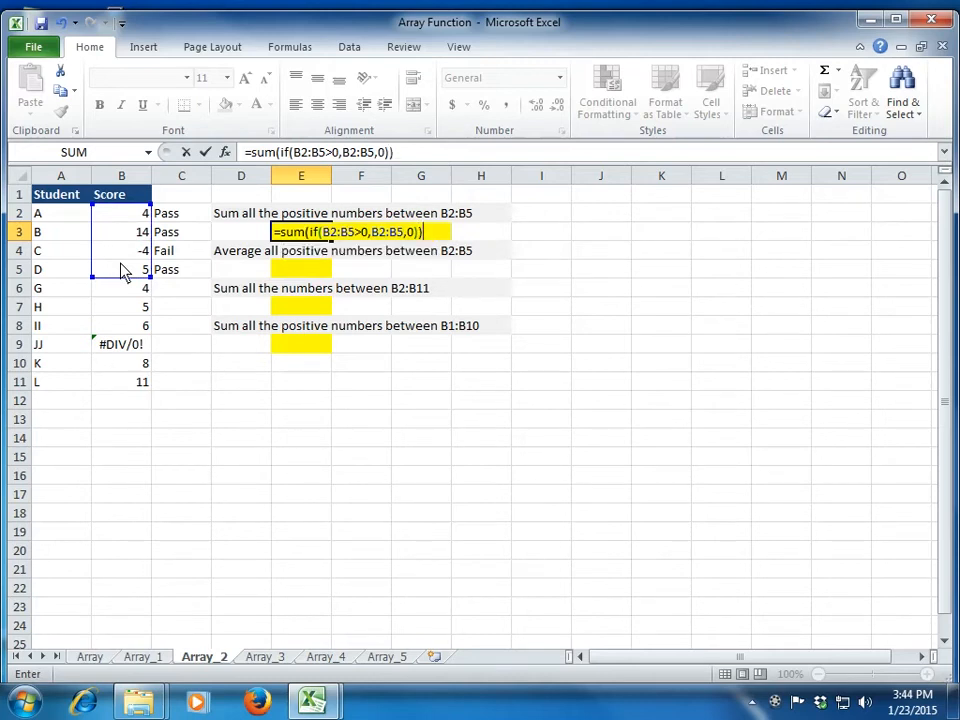
{"action": "key", "text": "ctrl+shift+Return"}
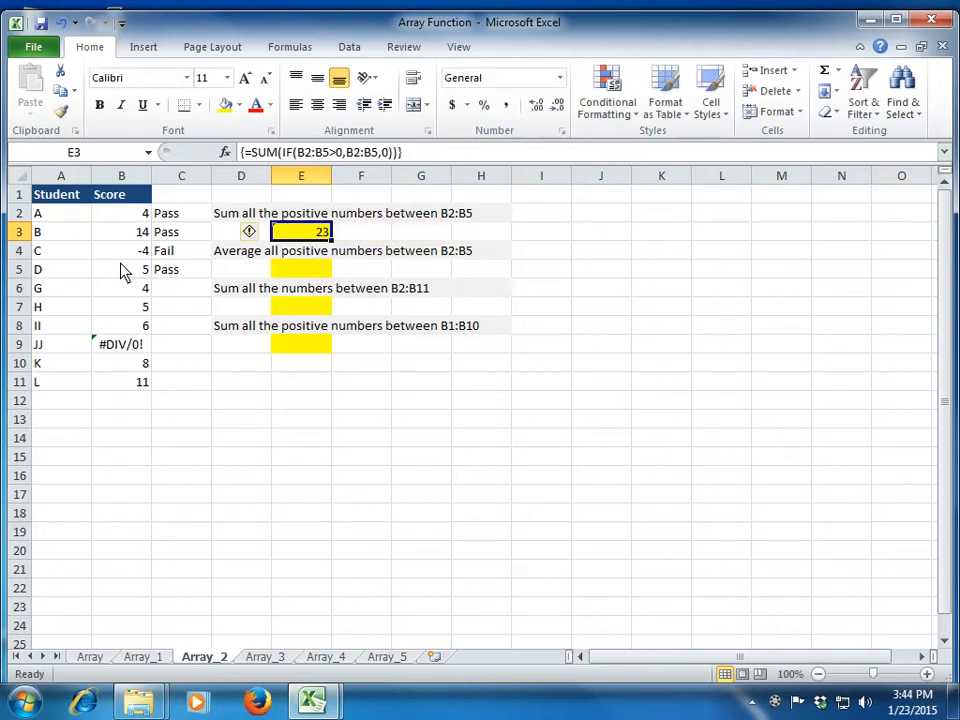
Set student B's score in B3 to -23 to test the positive sum in E3.
{"action": "key", "text": "Left"}
{"action": "key", "text": "Left"}
{"action": "key", "text": "Left"}
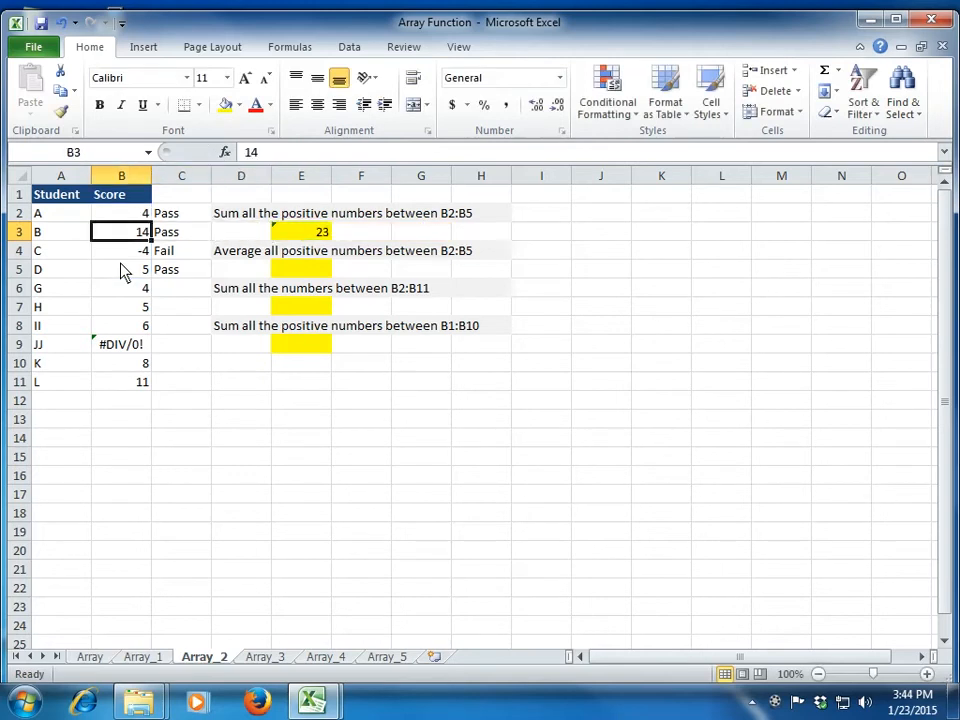
{"action": "key", "text": "Down"}
{"action": "key", "text": "Down"}
{"action": "key", "text": "Up"}
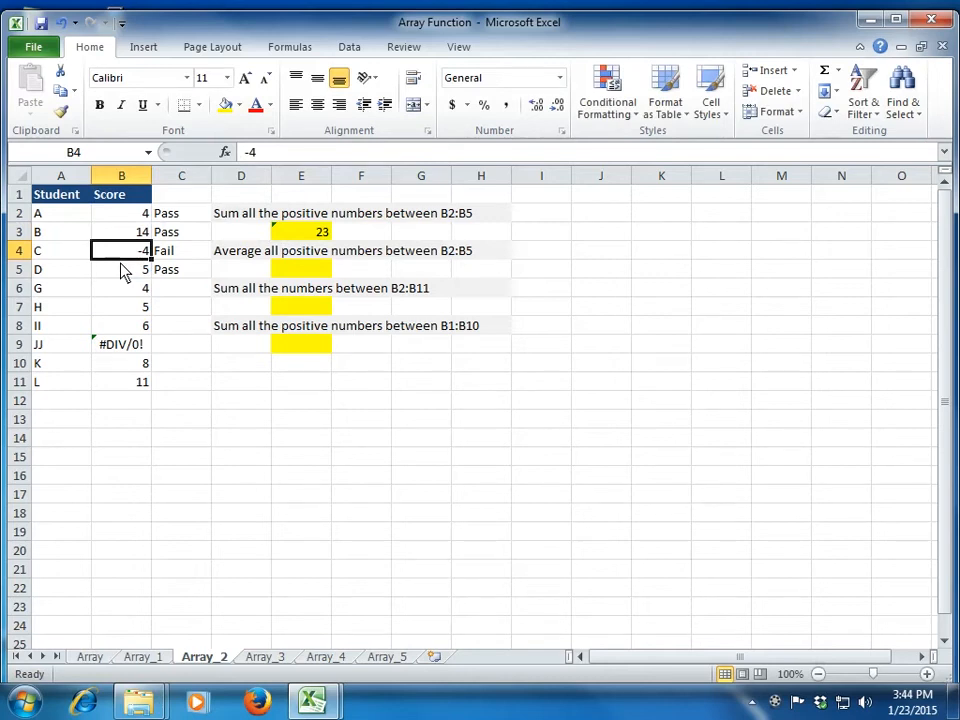
{"action": "key", "text": "Up"}
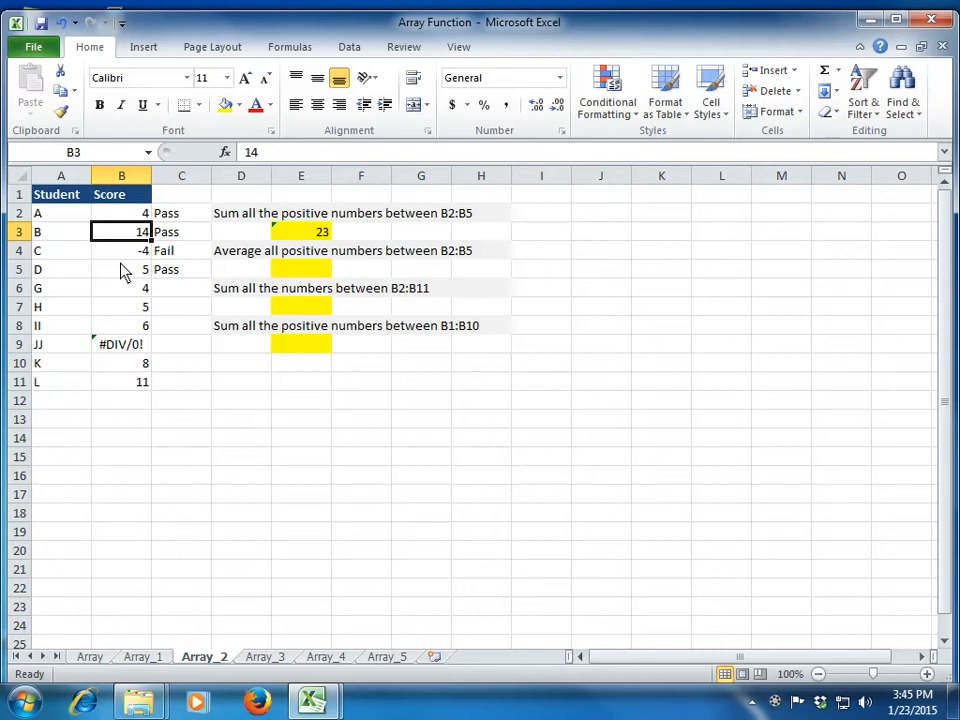
{"action": "type", "text": "-23"}
{"action": "key", "text": "Return"}
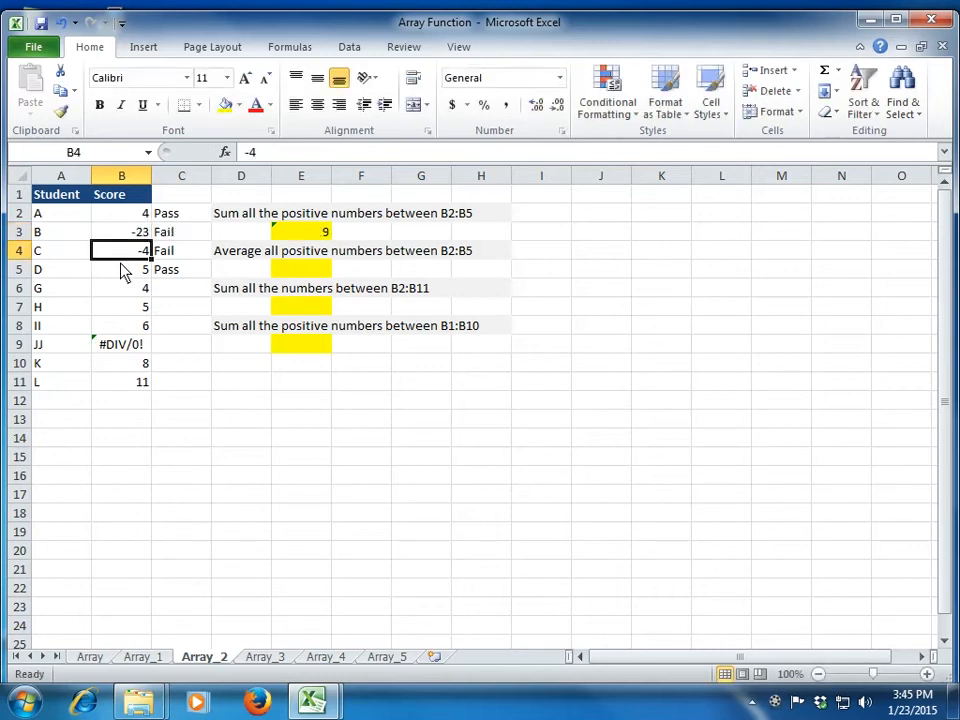
Check the B2:B5 scores against the sum in E3, and undo the B3 score change.
{"action": "key", "text": "Up"}
{"action": "key", "text": "Up"}
{"action": "key", "text": "Down"}
{"action": "key", "text": "Down"}
{"action": "key", "text": "Down"}
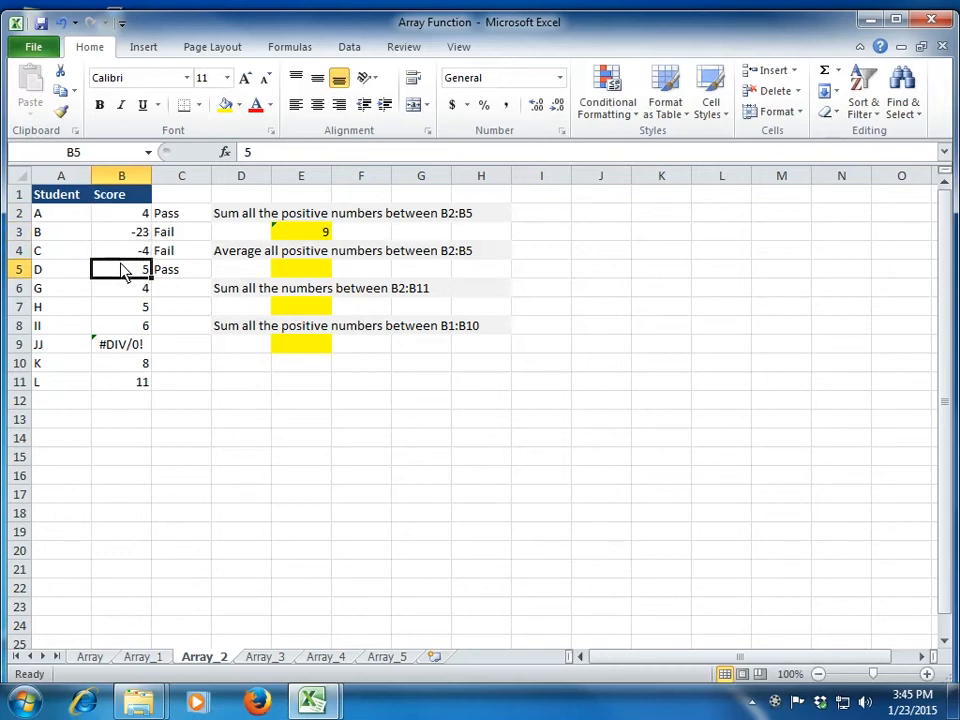
{"action": "key", "text": "ctrl+z"}
Begin an AVERAGE formula in E5 with a nested IF testing whether B2:B5 is greater than 0.
{"action": "key", "text": "Right"}
{"action": "key", "text": "Right"}
{"action": "key", "text": "Right"}
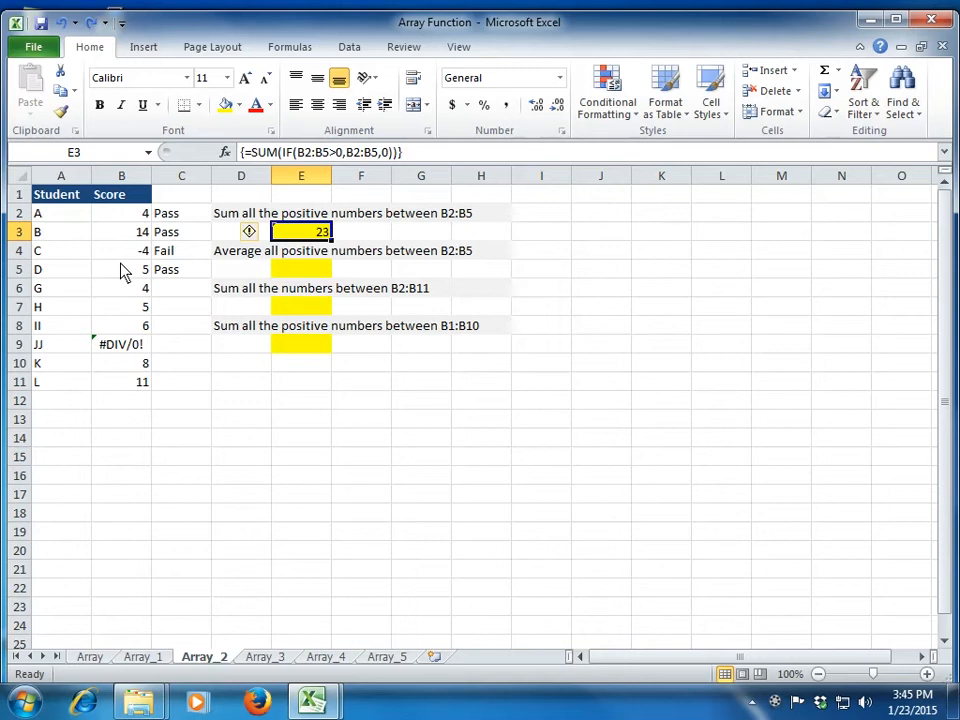
{"action": "key", "text": "Down"}
{"action": "key", "text": "Down"}
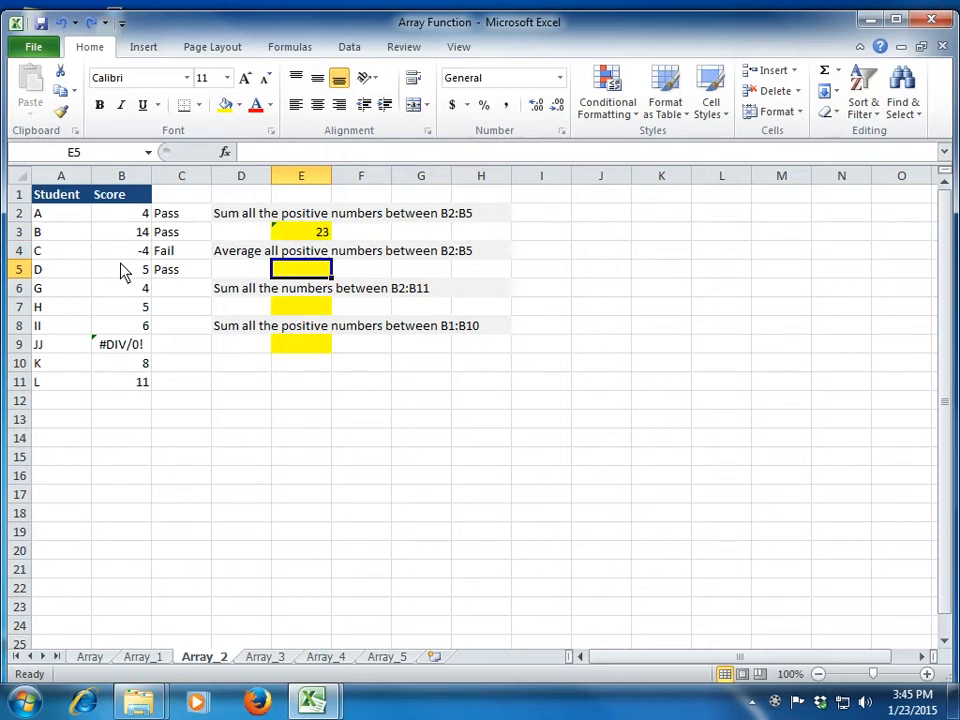
{"action": "type", "text": "=average"}
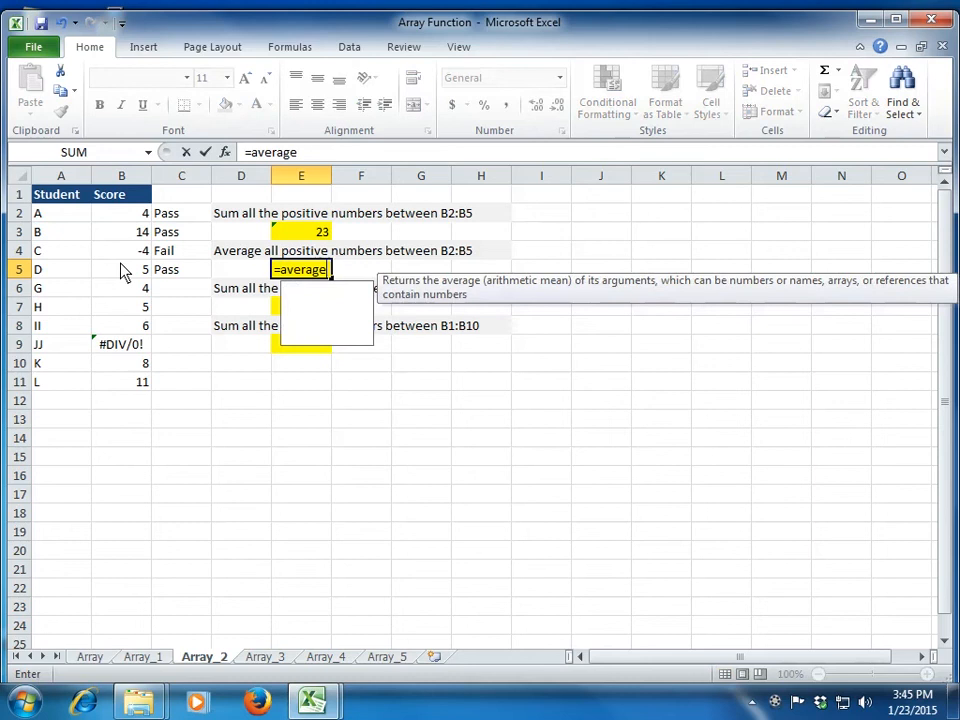
{"action": "type", "text": "(if("}
{"action": "left_click", "coordinate": [121, 268]}
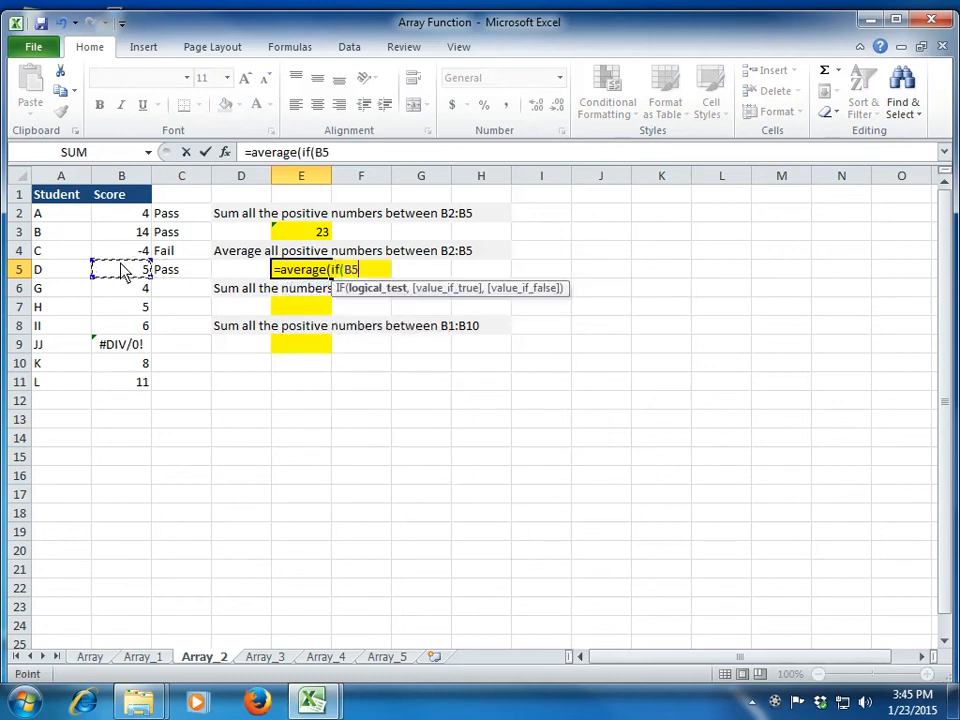
{"action": "key", "text": "shift+Up"}
{"action": "key", "text": "shift+Up"}
{"action": "key", "text": "shift+Up"}
{"action": "type", "text": ">0,"}
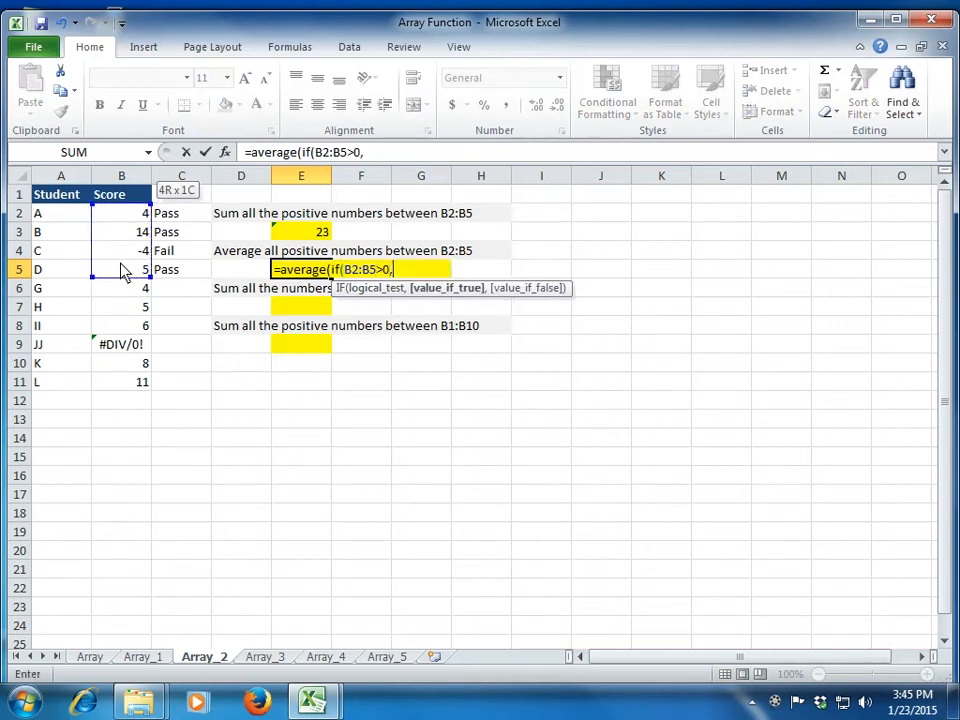
Give the IF in E5 the range B2:B5 as its true value and false as its false value.
{"action": "left_click", "coordinate": [121, 268]}
{"action": "key", "text": "shift+Up"}
{"action": "key", "text": "shift+Up"}
{"action": "key", "text": "shift+Up"}
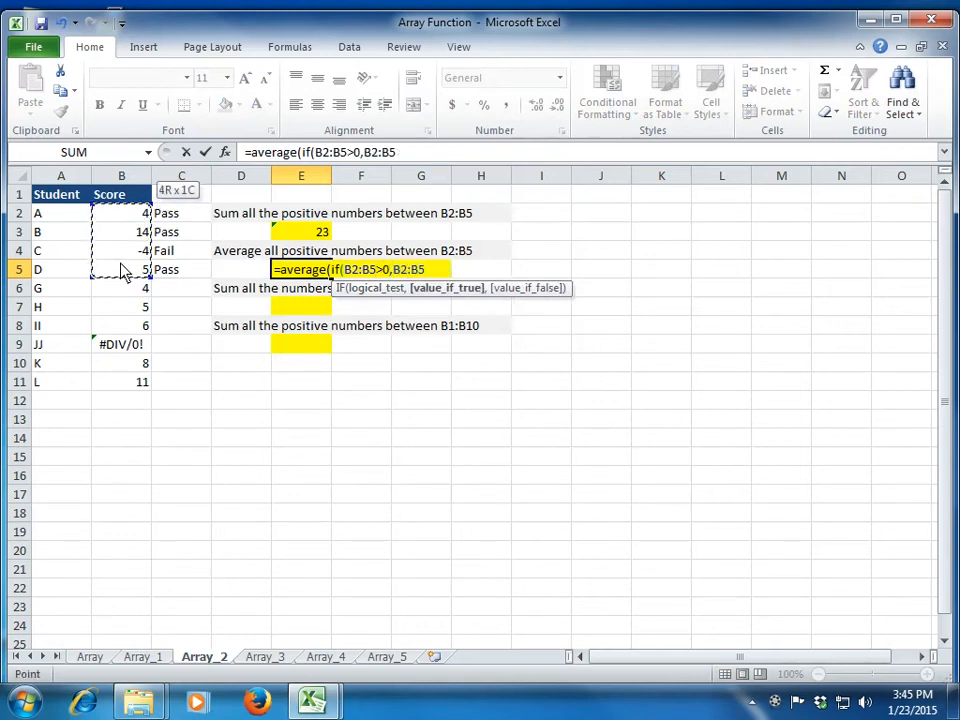
{"action": "type", "text": ","}
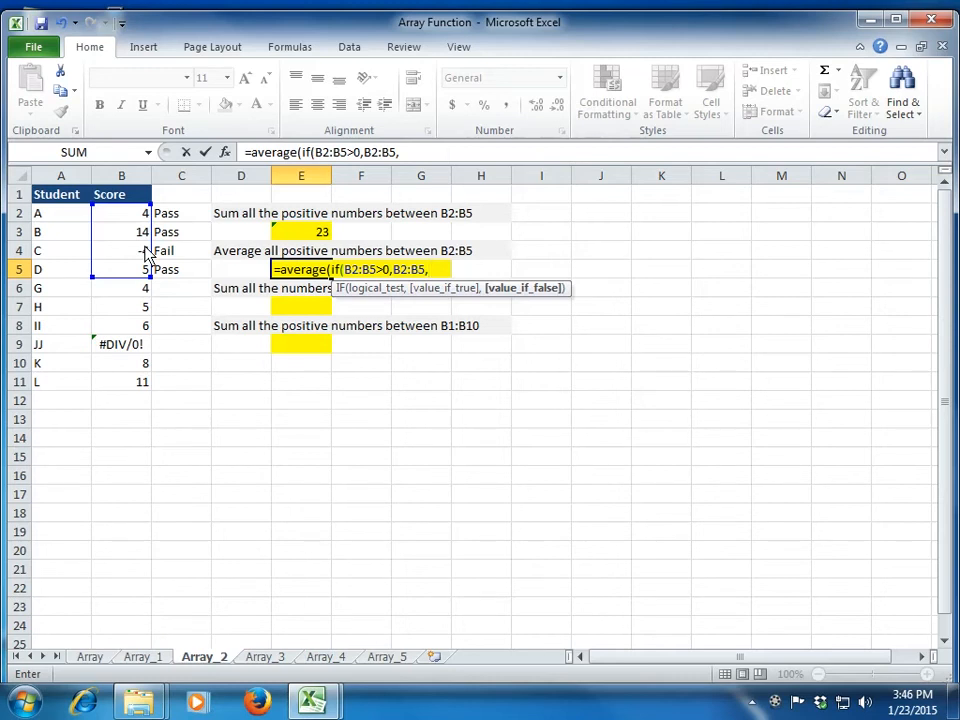
{"action": "type", "text": "false)"}
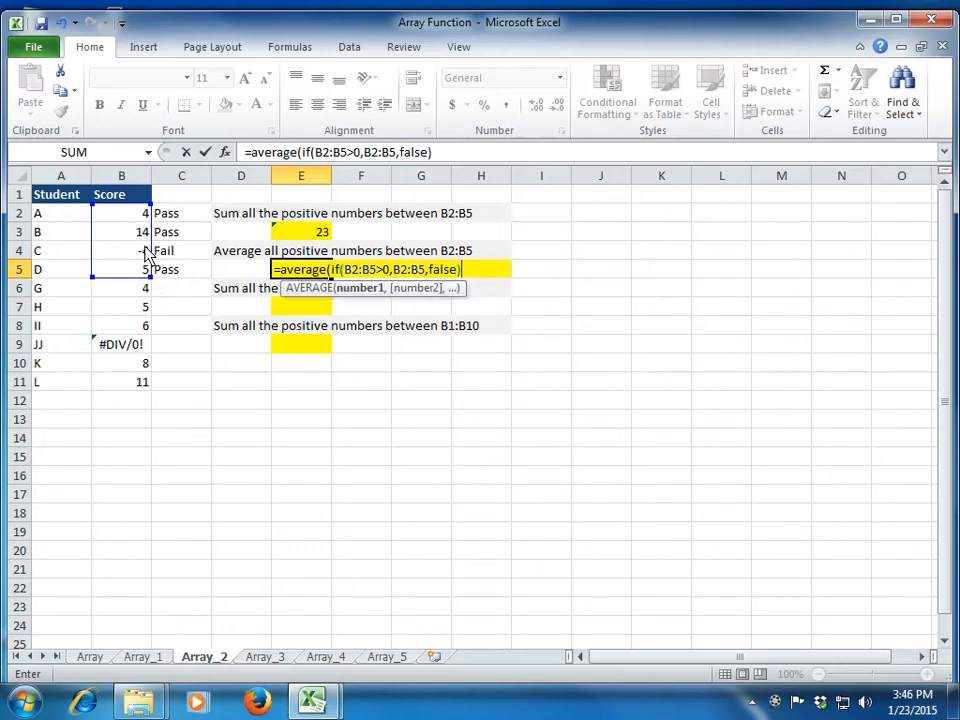
Remove the false argument from the IF in E5 and enter =AVERAGE(IF(B2:B5>0,B2:B5)) as an array formula.
{"action": "key", "text": "BackSpace"}
{"action": "key", "text": "BackSpace"}
{"action": "key", "text": "BackSpace"}
{"action": "key", "text": "BackSpace"}
{"action": "key", "text": "BackSpace"}
{"action": "key", "text": "BackSpace"}
{"action": "key", "text": "BackSpace"}
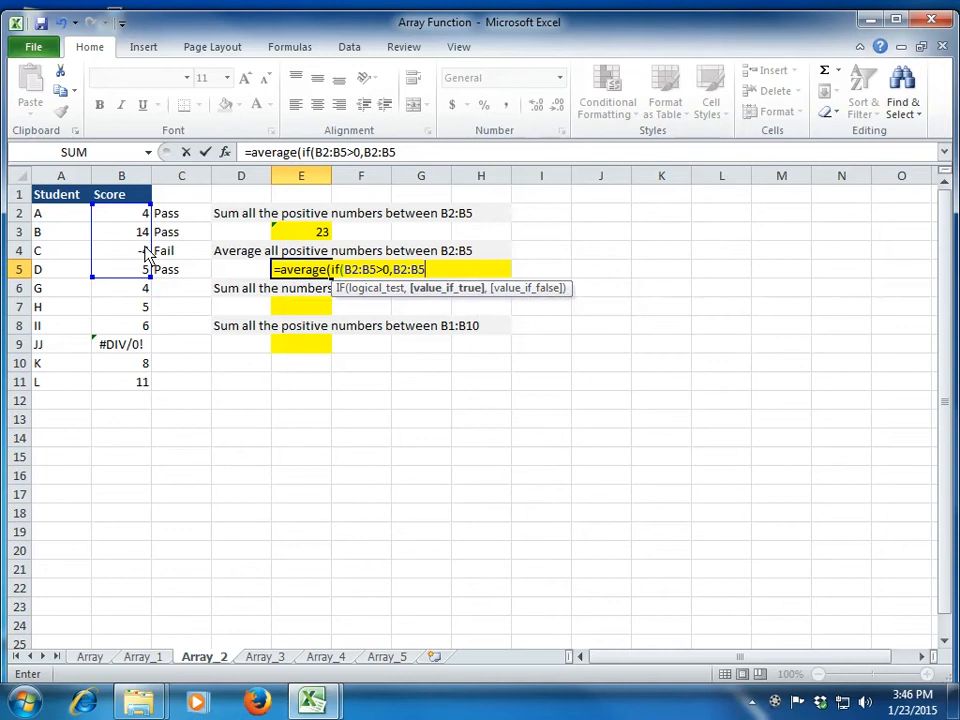
{"action": "type", "text": ")"}
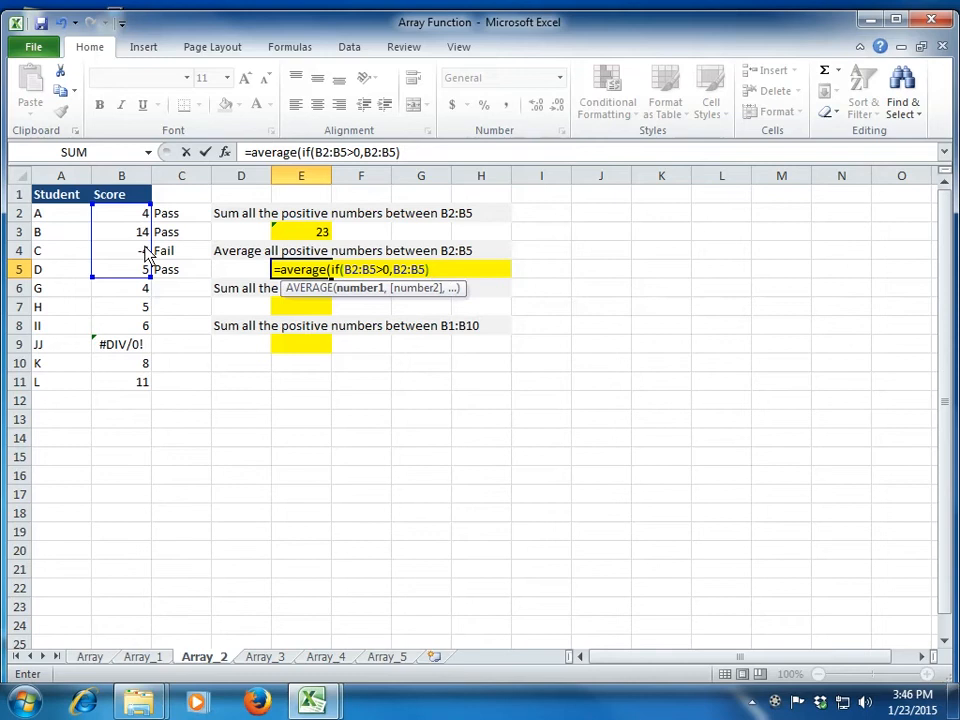
{"action": "type", "text": ")"}
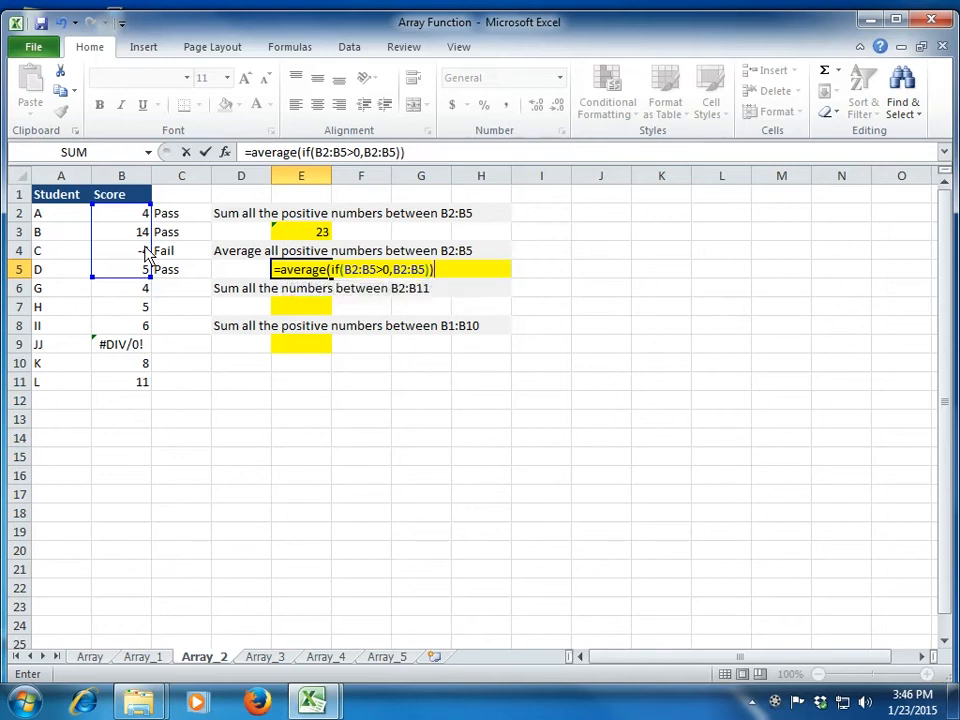
{"action": "key", "text": "ctrl+shift+Return"}
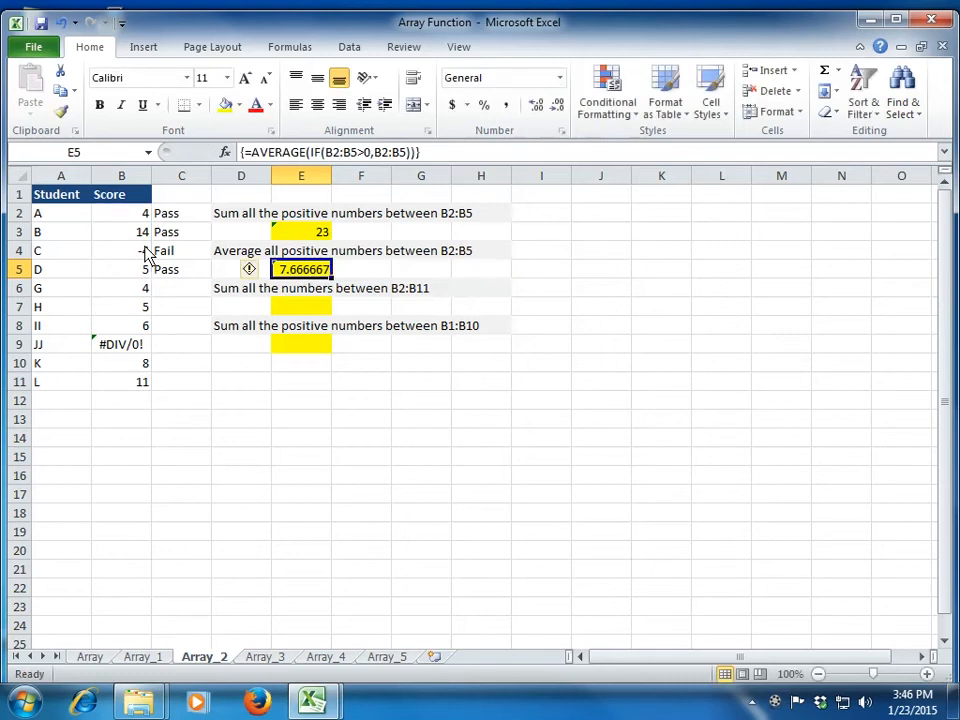
Add 0 as the false value of the IF in E5 and enter it as a regular formula.
{"action": "key", "text": "Right"}
{"action": "key", "text": "Left"}
{"action": "key", "text": "Up"}
{"action": "key", "text": "Up"}
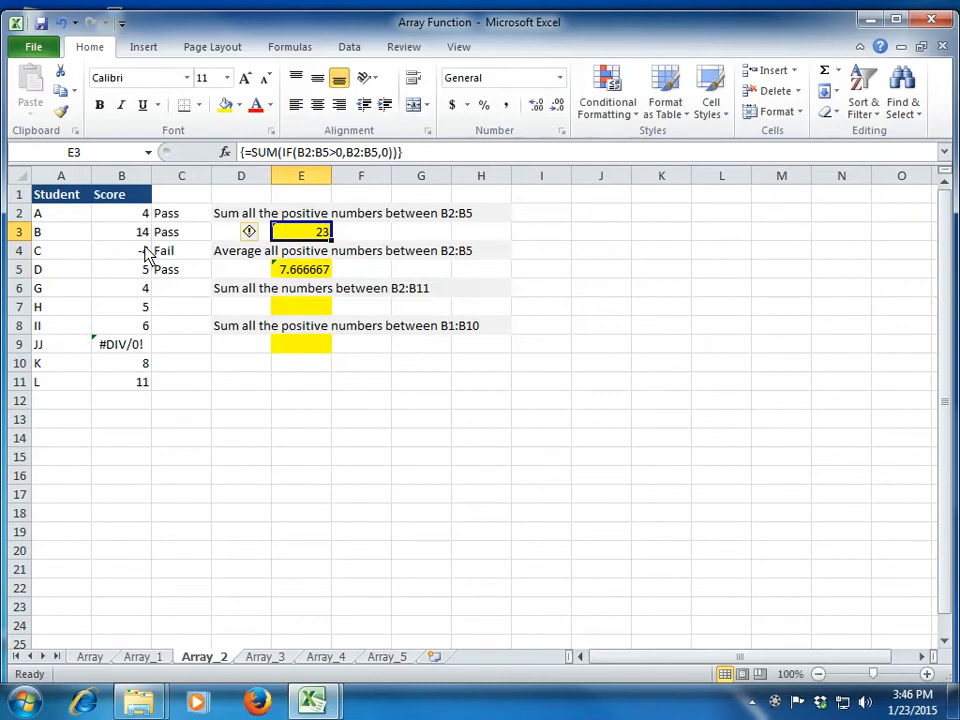
{"action": "key", "text": "Down"}
{"action": "key", "text": "Down"}
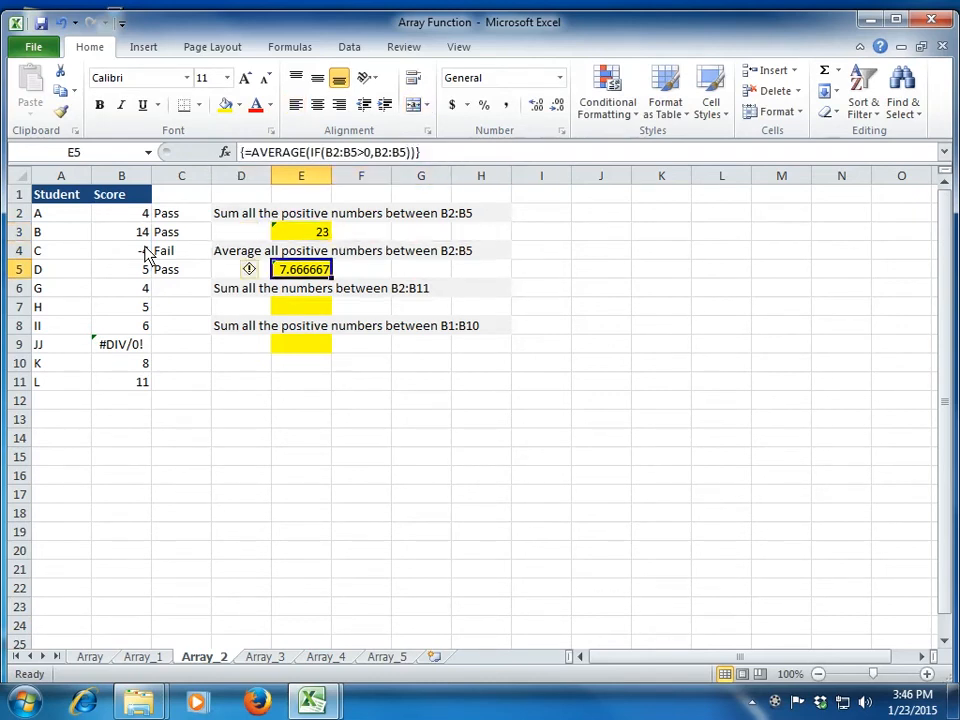
{"action": "left_click", "coordinate": [407, 152]}
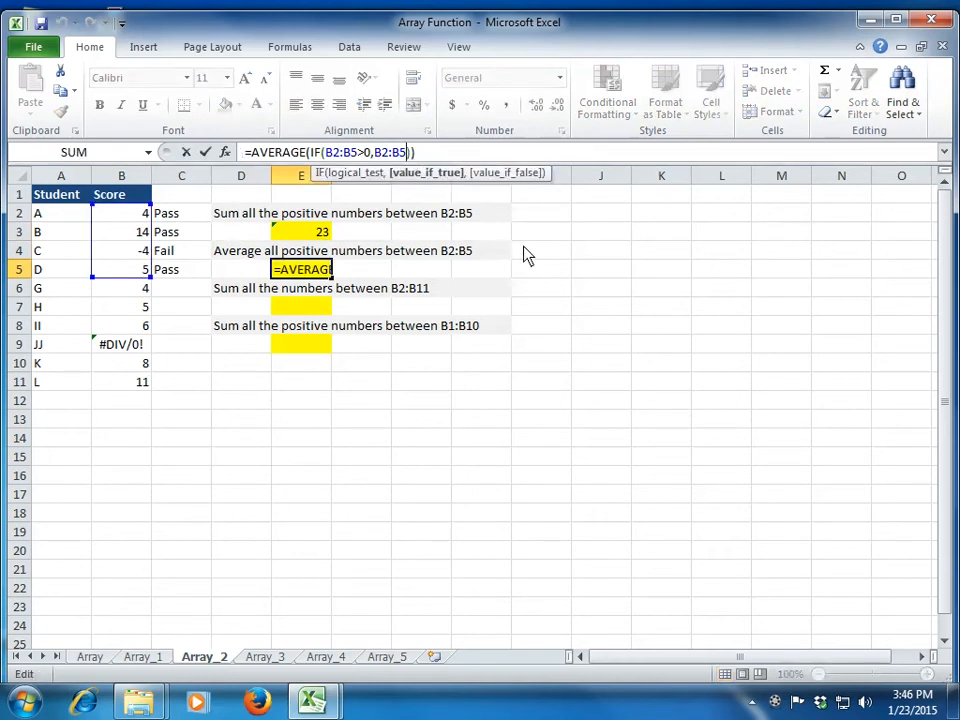
{"action": "type", "text": ",0"}
{"action": "key", "text": "Return"}
{"action": "key", "text": "Up"}
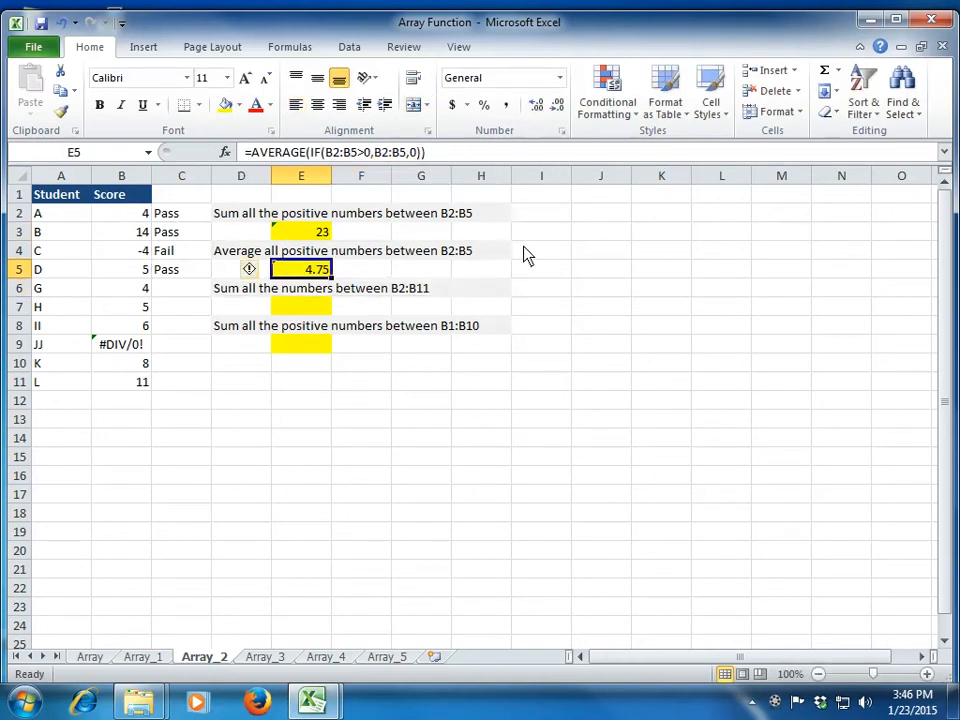
Compare the SUM formula in E3 with the AVERAGE formula in E5, and undo the last E5 change.
{"action": "key", "text": "Up"}
{"action": "key", "text": "Up"}
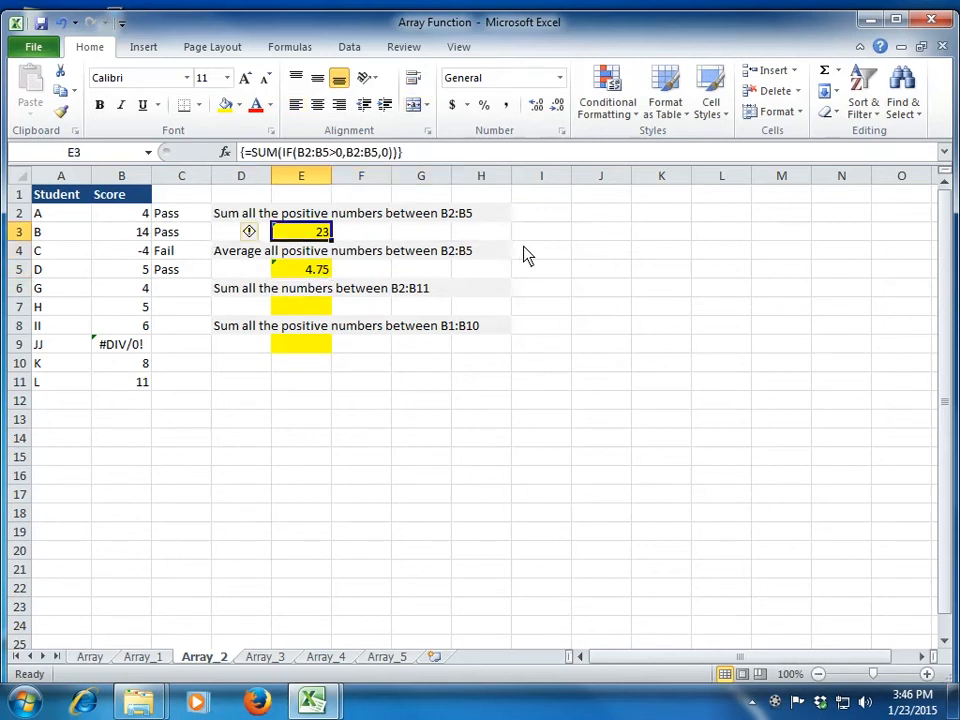
{"action": "key", "text": "Down"}
{"action": "key", "text": "Down"}
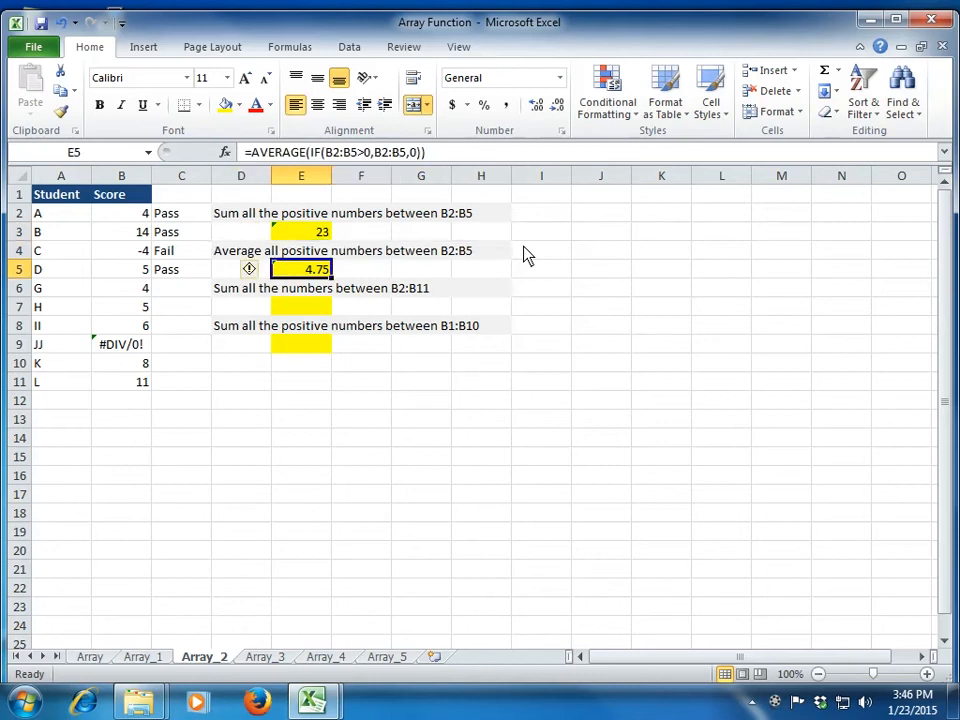
{"action": "key", "text": "Up"}
{"action": "key", "text": "Up"}
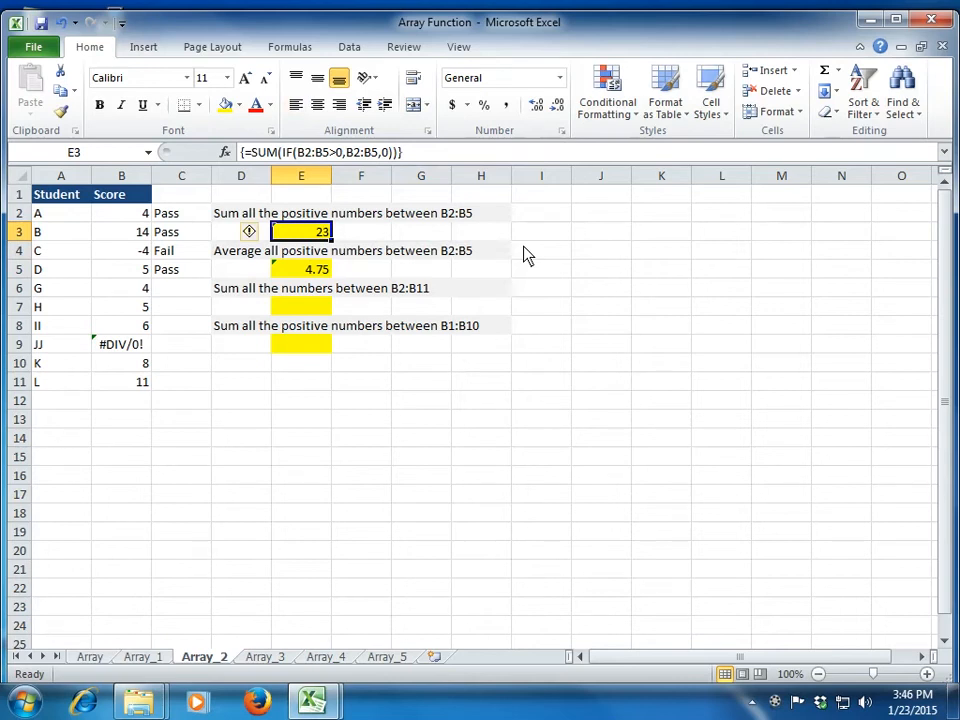
{"action": "key", "text": "Down"}
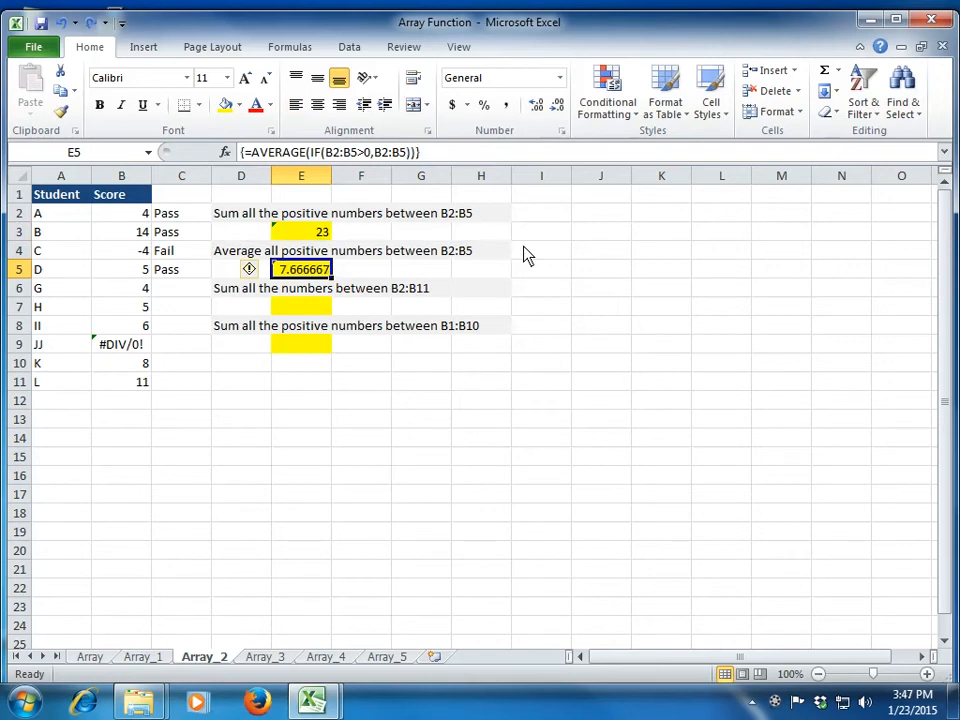
Enter a plain =SUM(B2:B11) formula in E7.
{"action": "key", "text": "Down"}
{"action": "key", "text": "Down"}
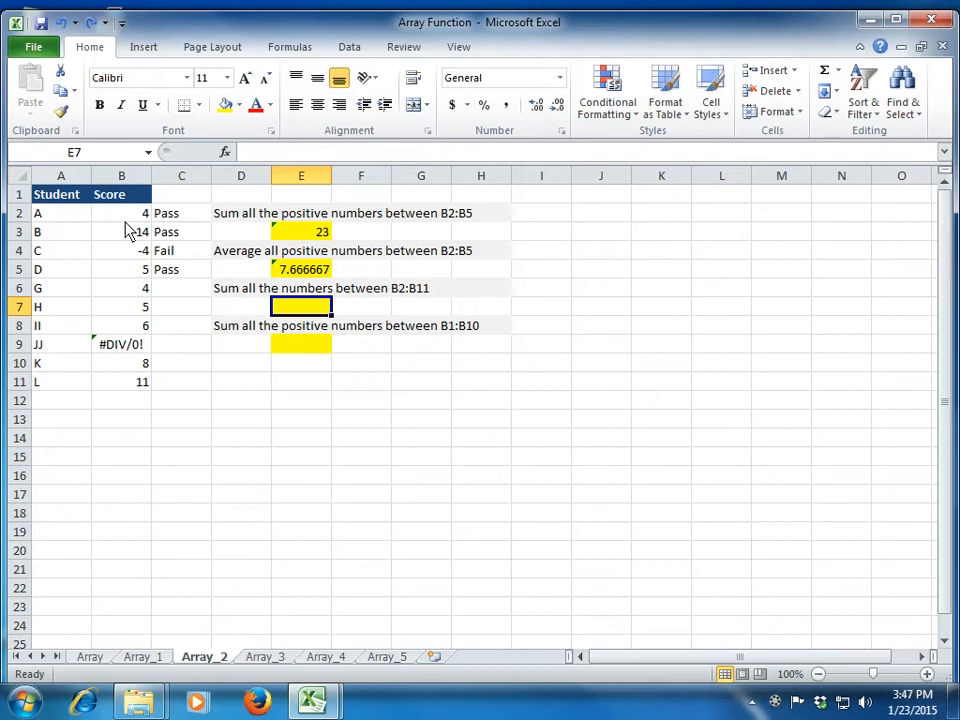
{"action": "type", "text": "=sum("}
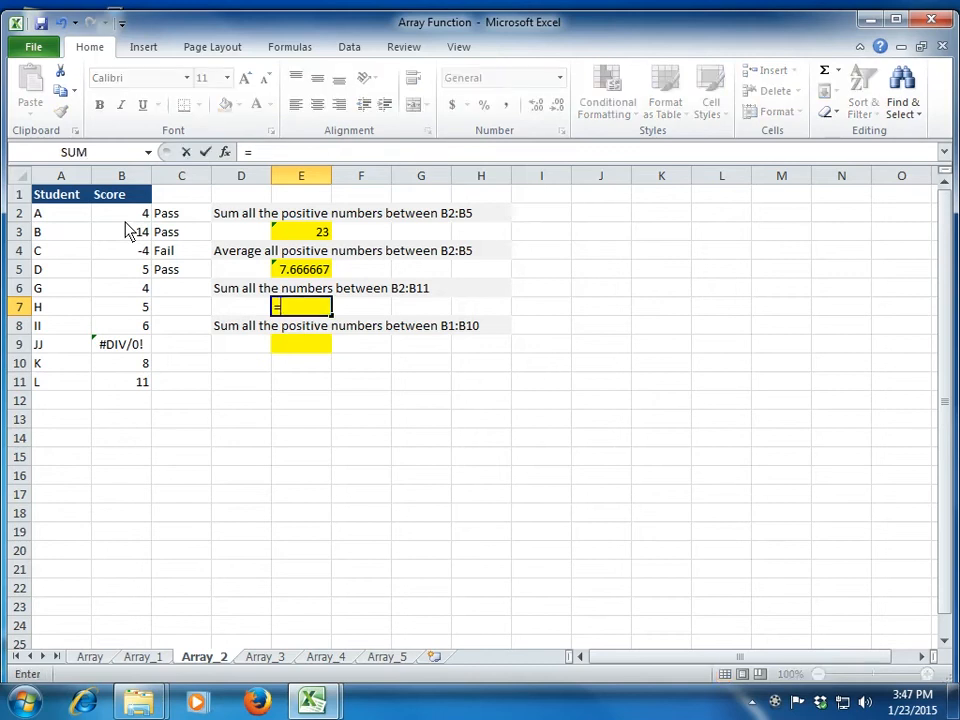
{"action": "key", "text": "Left"}
{"action": "key", "text": "Left"}
{"action": "key", "text": "Left"}
{"action": "key", "text": "Up"}
{"action": "key", "text": "Up"}
{"action": "key", "text": "Up"}
{"action": "key", "text": "Up"}
{"action": "key", "text": "Up"}
{"action": "key", "text": "Up"}
{"action": "key", "text": "Down"}
{"action": "key", "text": "ctrl+shift+Down"}
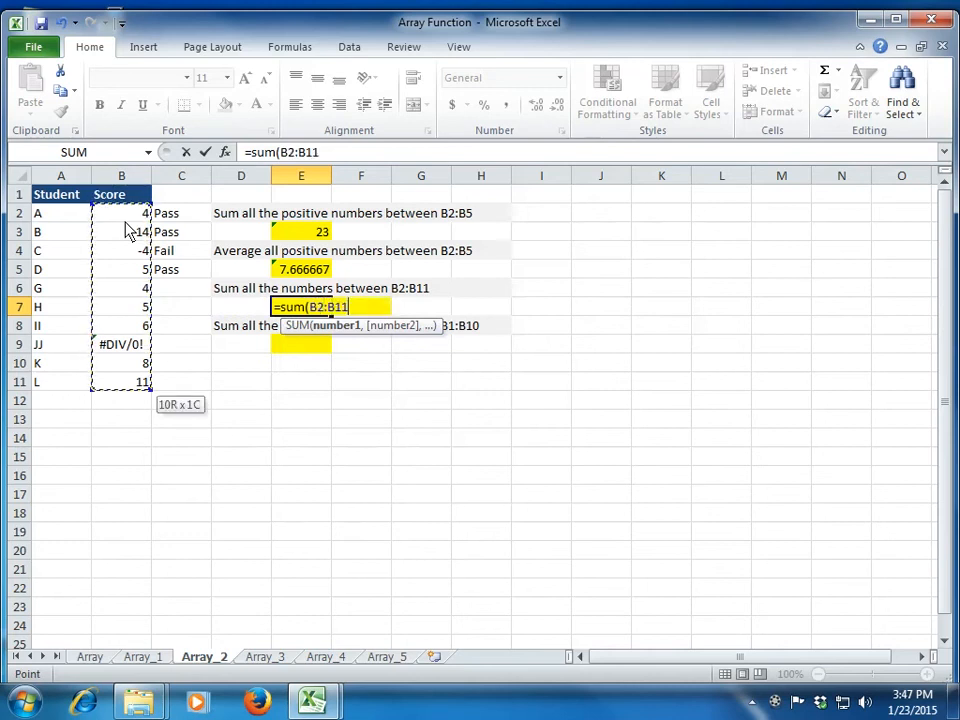
{"action": "type", "text": ")"}
{"action": "key", "text": "Return"}
{"action": "key", "text": "Up"}
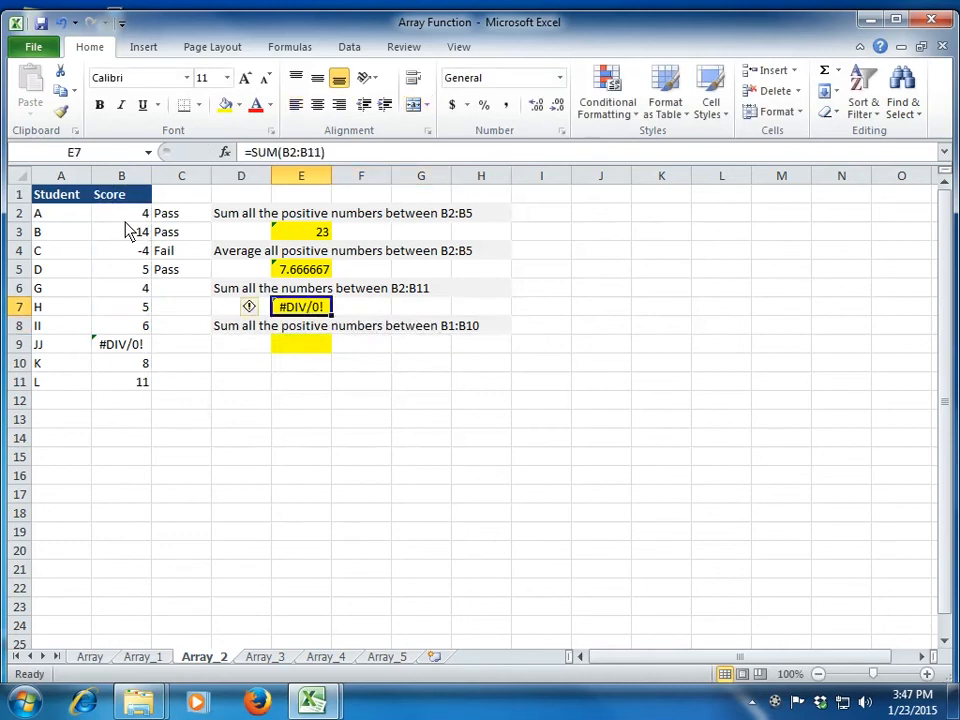
Check student JJ's score in B9 against the sum in E7.
{"action": "key", "text": "Left"}
{"action": "key", "text": "Left"}
{"action": "key", "text": "Left"}
{"action": "key", "text": "Down"}
{"action": "key", "text": "Down"}
{"action": "key", "text": "Right"}
{"action": "key", "text": "Right"}
{"action": "key", "text": "Right"}
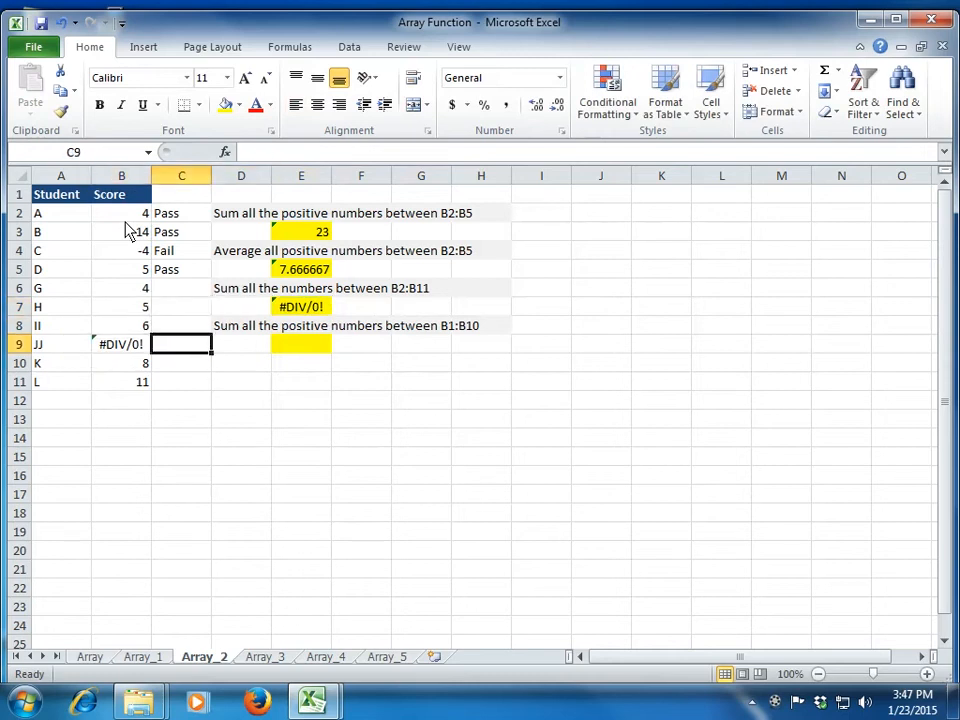
{"action": "key", "text": "Up"}
{"action": "key", "text": "Up"}
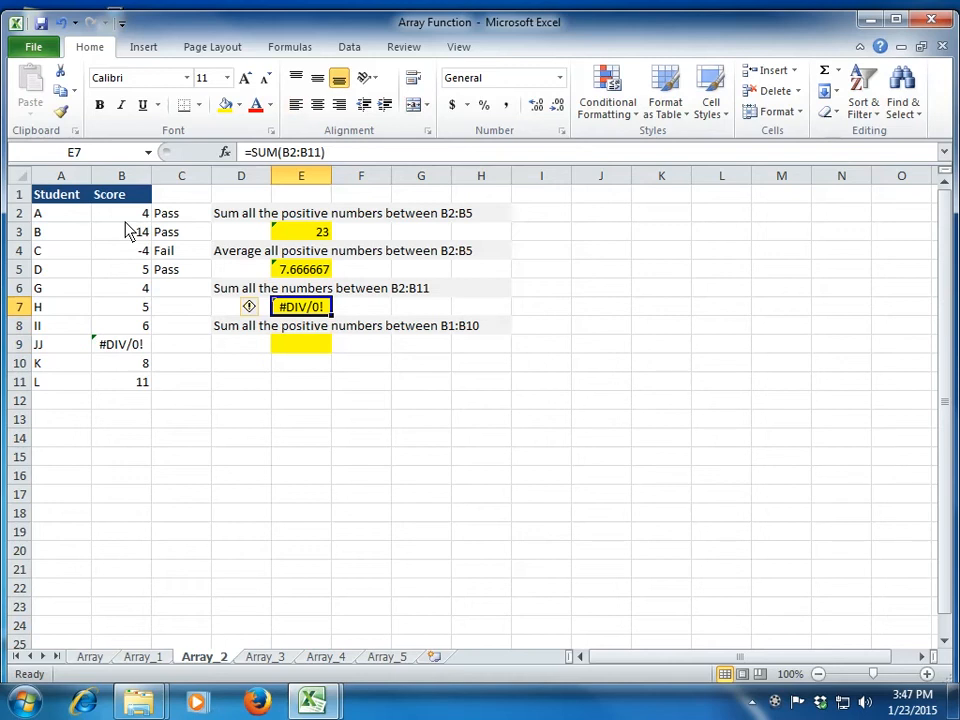
{"action": "key", "text": "Left"}
{"action": "key", "text": "Left"}
{"action": "key", "text": "Left"}
{"action": "key", "text": "Down"}
{"action": "key", "text": "Down"}
{"action": "key", "text": "Right"}
{"action": "key", "text": "Right"}
{"action": "key", "text": "Up"}
{"action": "key", "text": "Up"}
{"action": "key", "text": "Right"}
Replace the formula in E7 with the start of a SUM formula containing a nested IFERROR.
{"action": "type", "text": "=i"}
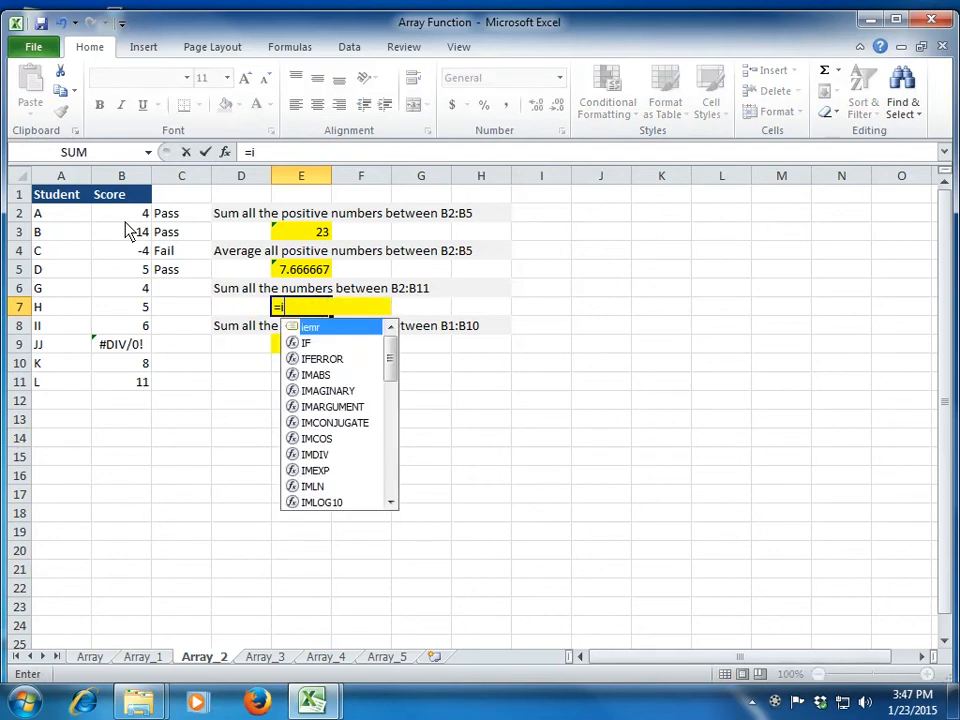
{"action": "key", "text": "BackSpace"}
{"action": "type", "text": "sum"}
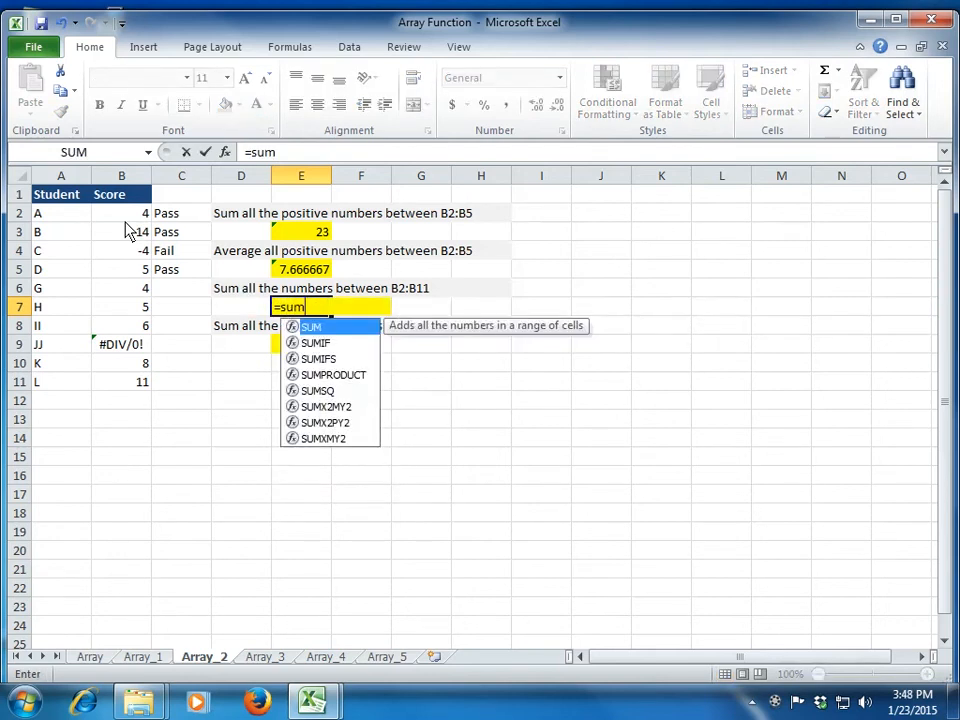
{"action": "type", "text": "(i"}
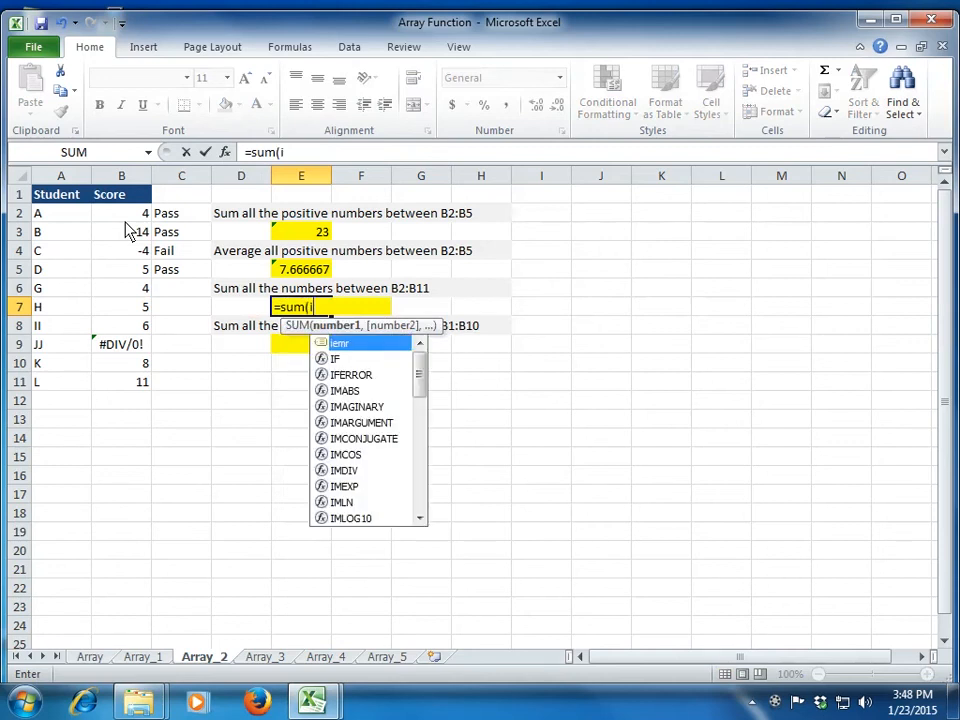
{"action": "type", "text": "ferror("}
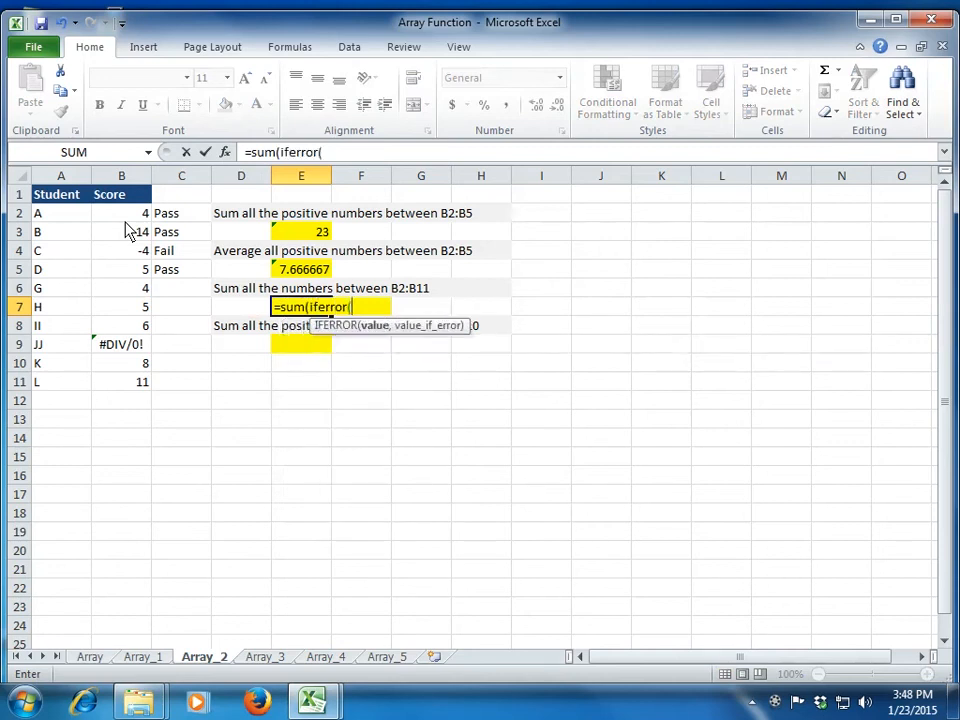
Give the IFERROR in E7 the range B2:B11 and 0 as its error value, and enter it as an array formula.
{"action": "key", "text": "Left"}
{"action": "key", "text": "Left"}
{"action": "key", "text": "Left"}
{"action": "key", "text": "ctrl+Up"}
{"action": "key", "text": "Down"}
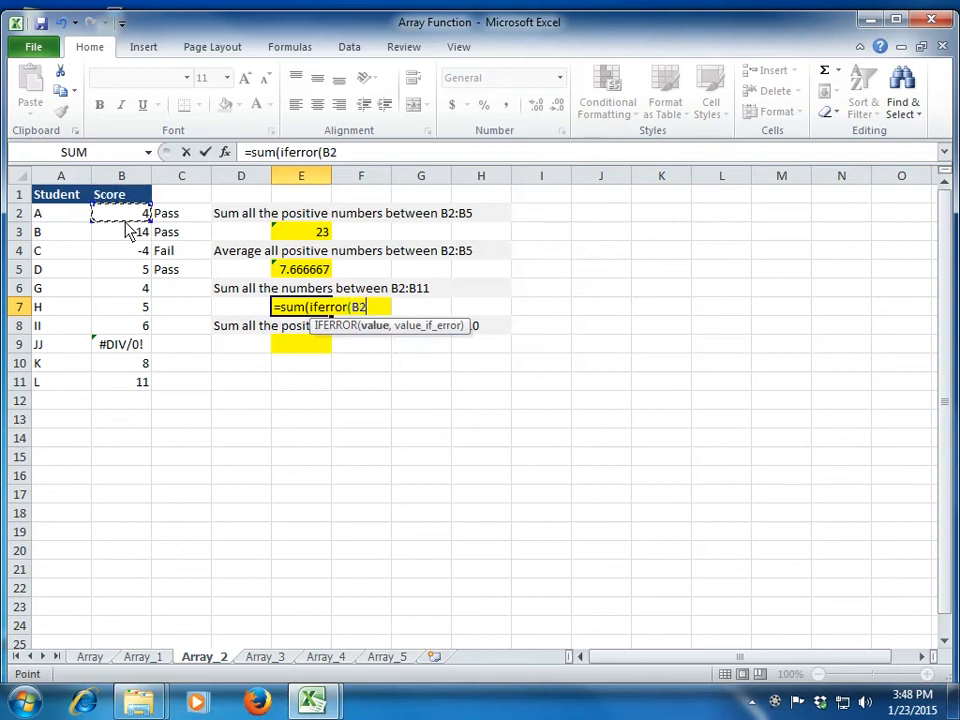
{"action": "key", "text": "ctrl+shift+Down"}
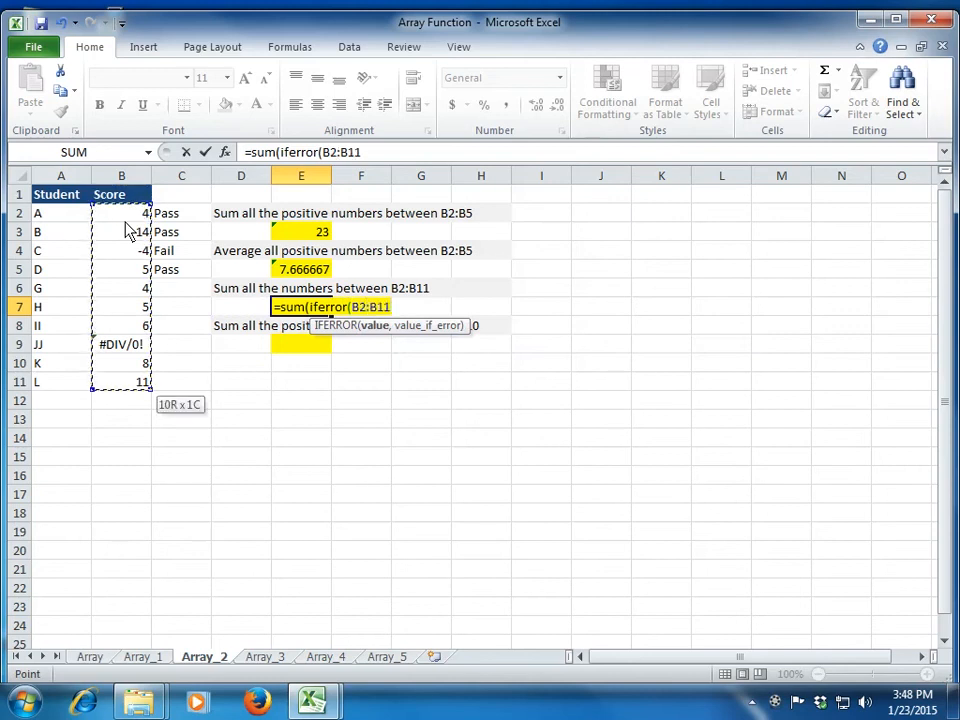
{"action": "type", "text": ","}
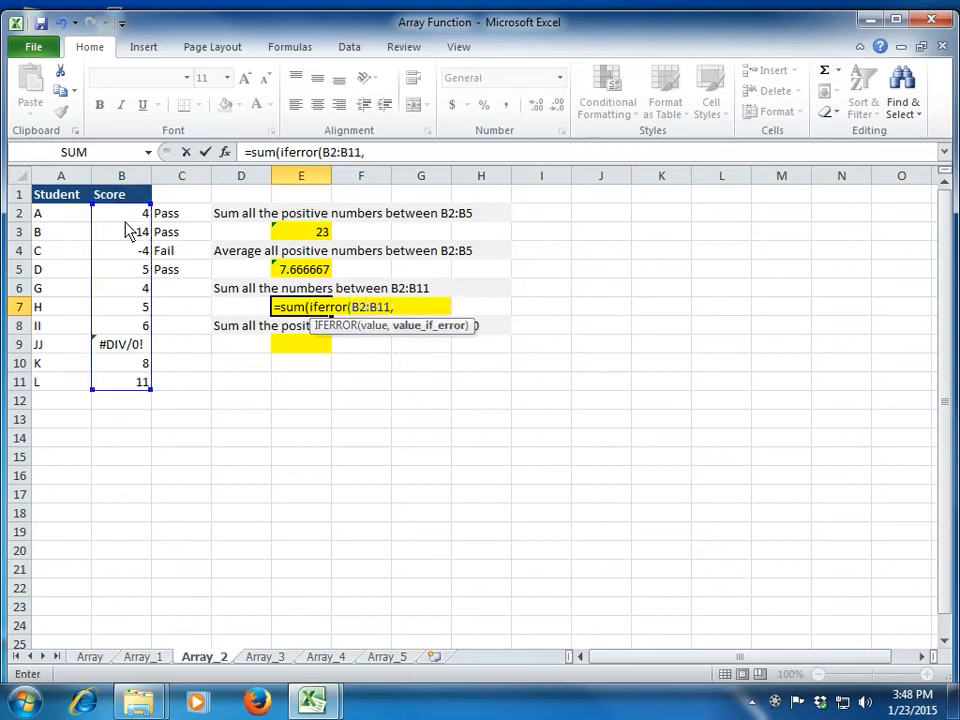
{"action": "type", "text": "0)"}
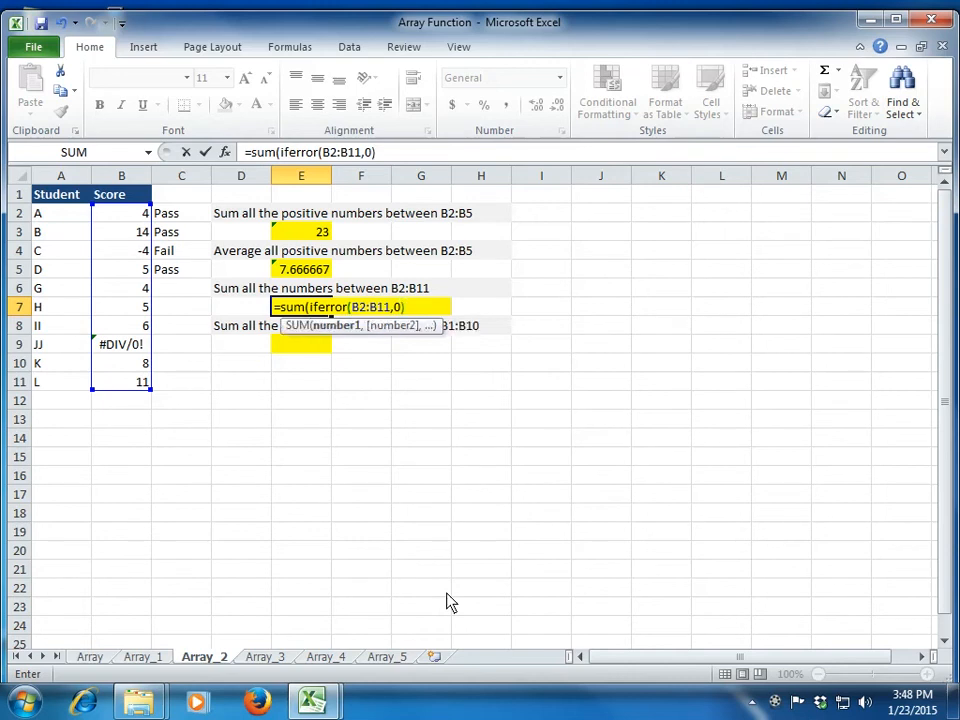
{"action": "type", "text": ")"}
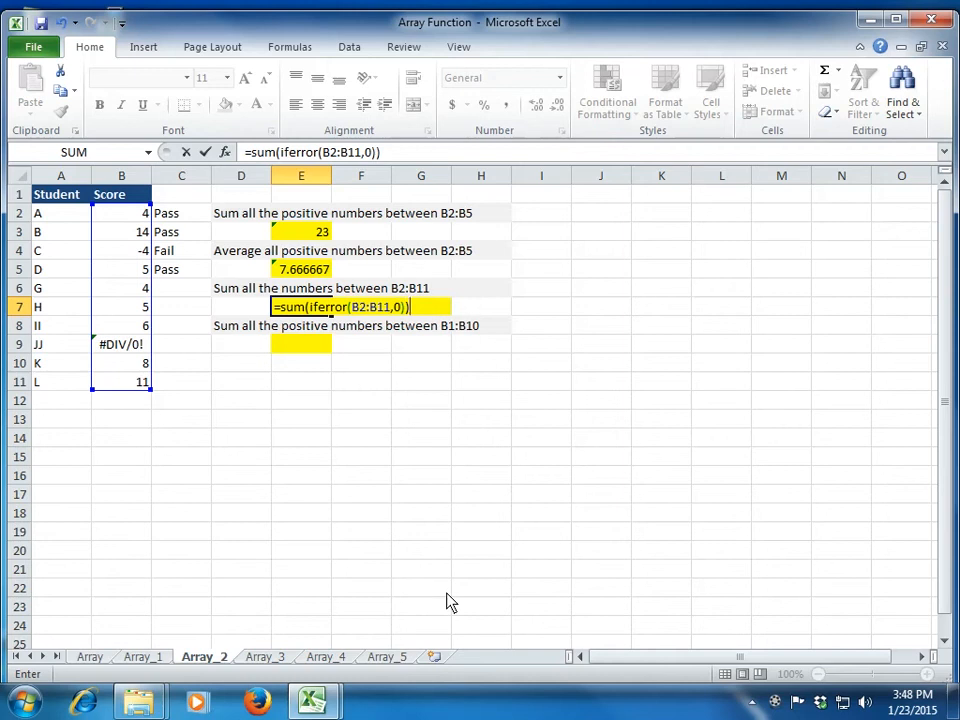
{"action": "key", "text": "ctrl+shift+Return"}
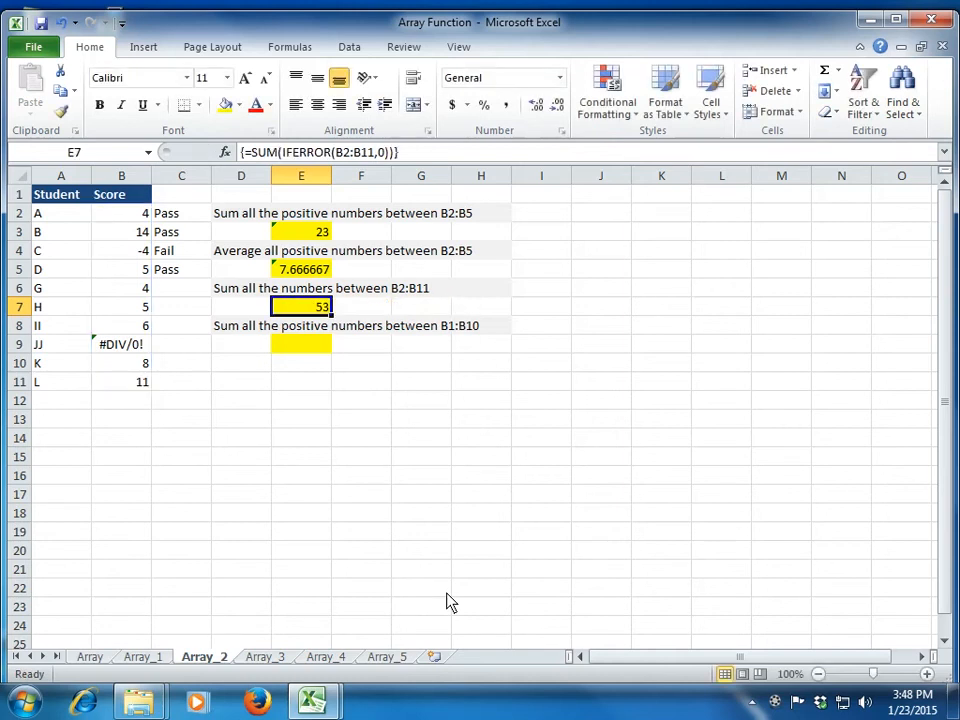
Enter =IFERROR(B2:B11,0) as an array formula in J3.
{"action": "left_click", "coordinate": [587, 238]}
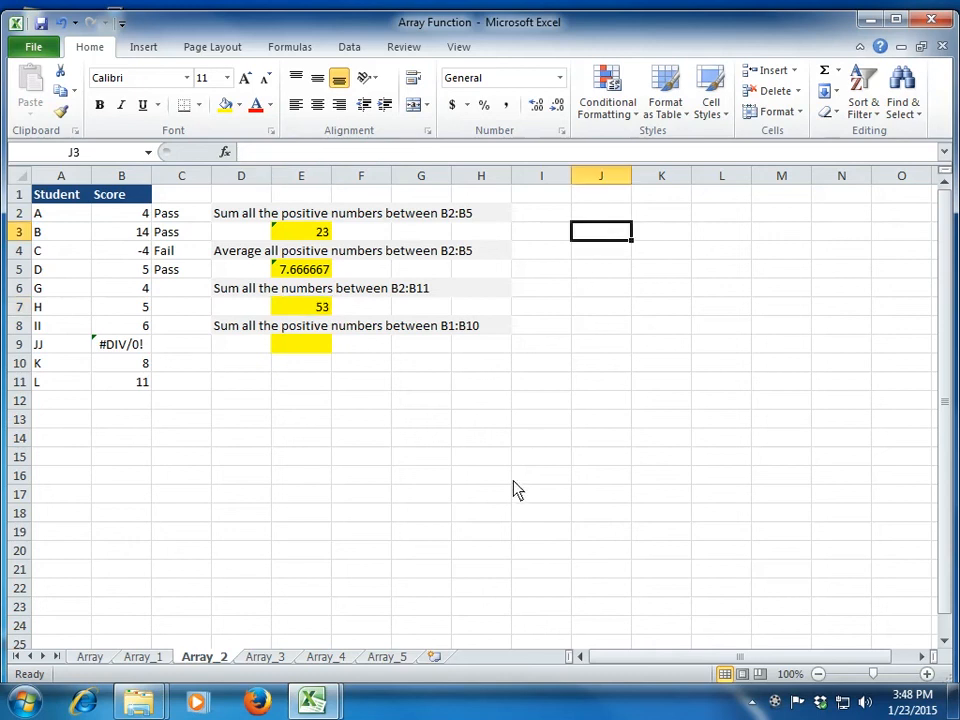
{"action": "type", "text": "=iferror("}
{"action": "key", "text": "Left"}
{"action": "key", "text": "Left"}
{"action": "key", "text": "Left"}
{"action": "key", "text": "Left"}
{"action": "key", "text": "Left"}
{"action": "key", "text": "Left"}
{"action": "key", "text": "Left"}
{"action": "key", "text": "Left"}
{"action": "key", "text": "Up"}
{"action": "key", "text": "ctrl+shift+Down"}
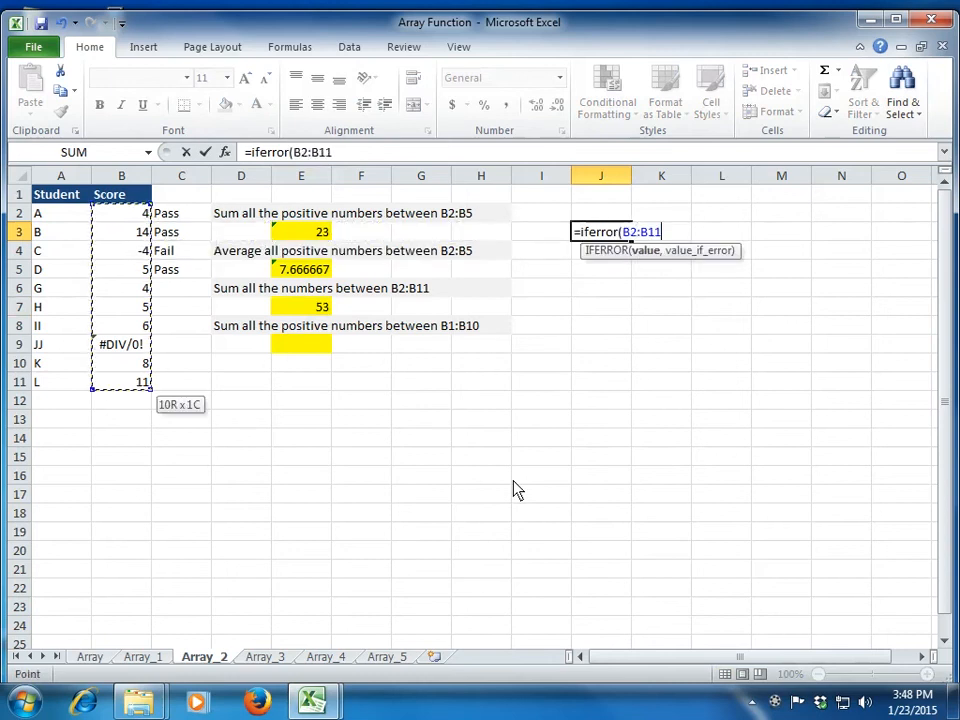
{"action": "type", "text": ",0"}
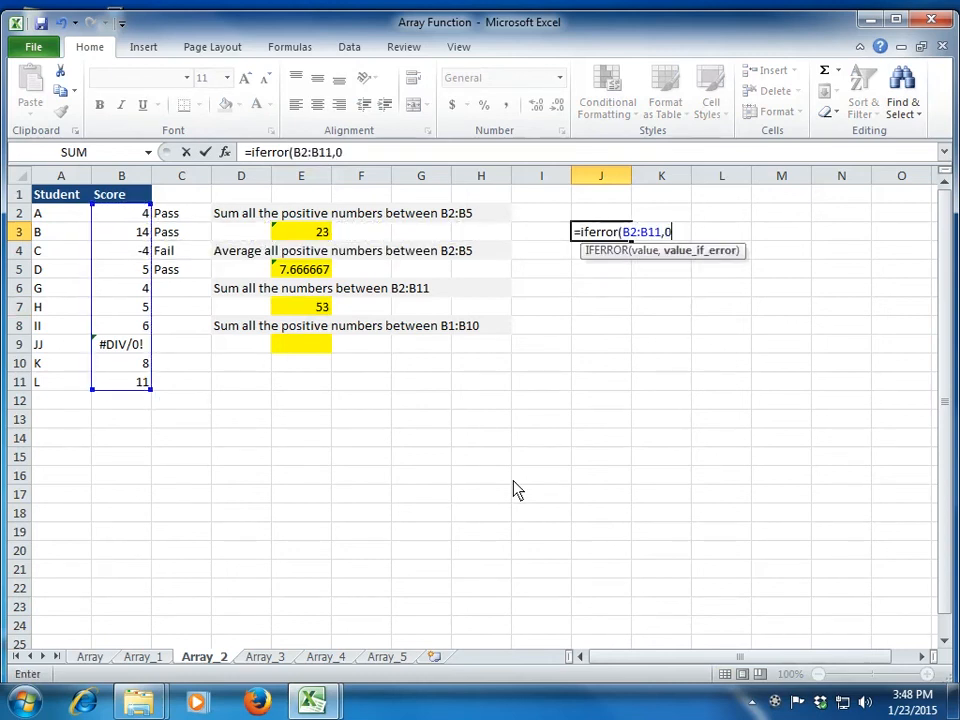
{"action": "type", "text": ")"}
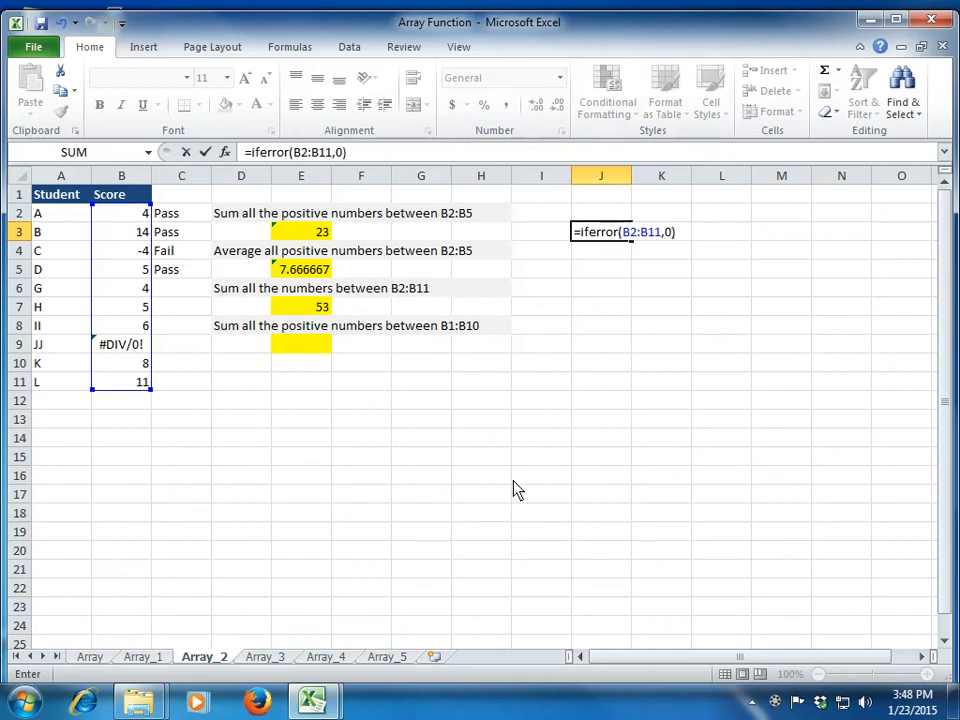
{"action": "key", "text": "ctrl+shift+Return"}
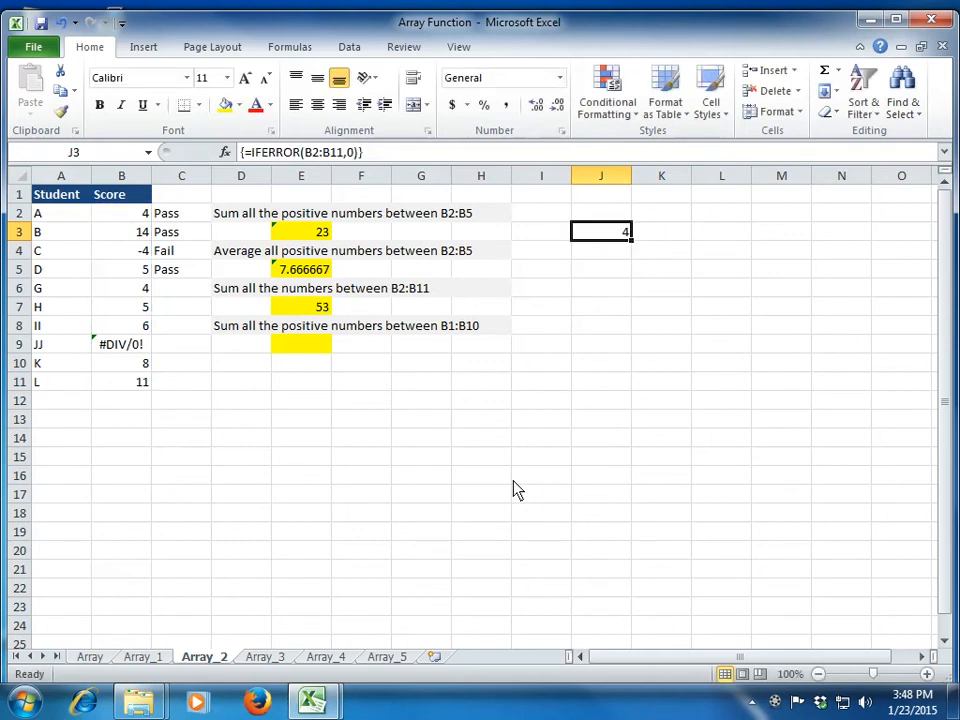
Extend the IFERROR array formula from J3 over the range J3:J11.
{"action": "key", "text": "shift+Down"}
{"action": "key", "text": "shift+Down"}
{"action": "key", "text": "shift+Down"}
{"action": "key", "text": "shift+Down"}
{"action": "key", "text": "shift+Down"}
{"action": "key", "text": "shift+Down"}
{"action": "key", "text": "shift+Down"}
{"action": "key", "text": "shift+Down"}
{"action": "key", "text": "shift+Down"}
{"action": "key", "text": "shift+Up"}
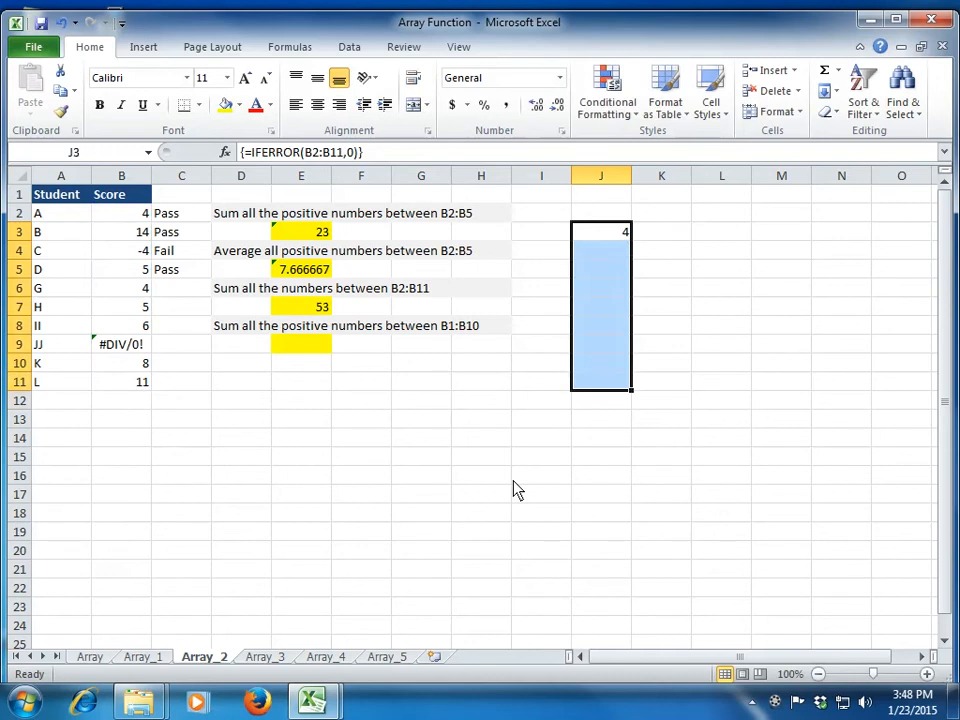
{"action": "key", "text": "F2"}
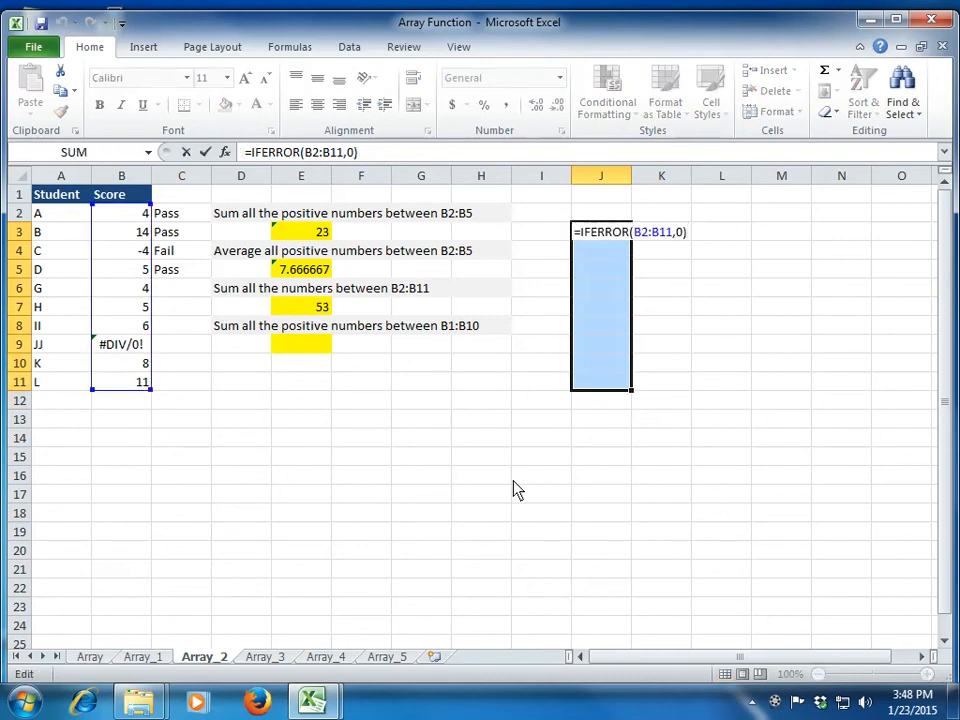
{"action": "key", "text": "ctrl+shift+Return"}
{"action": "key", "text": "Down"}
{"action": "key", "text": "Up"}
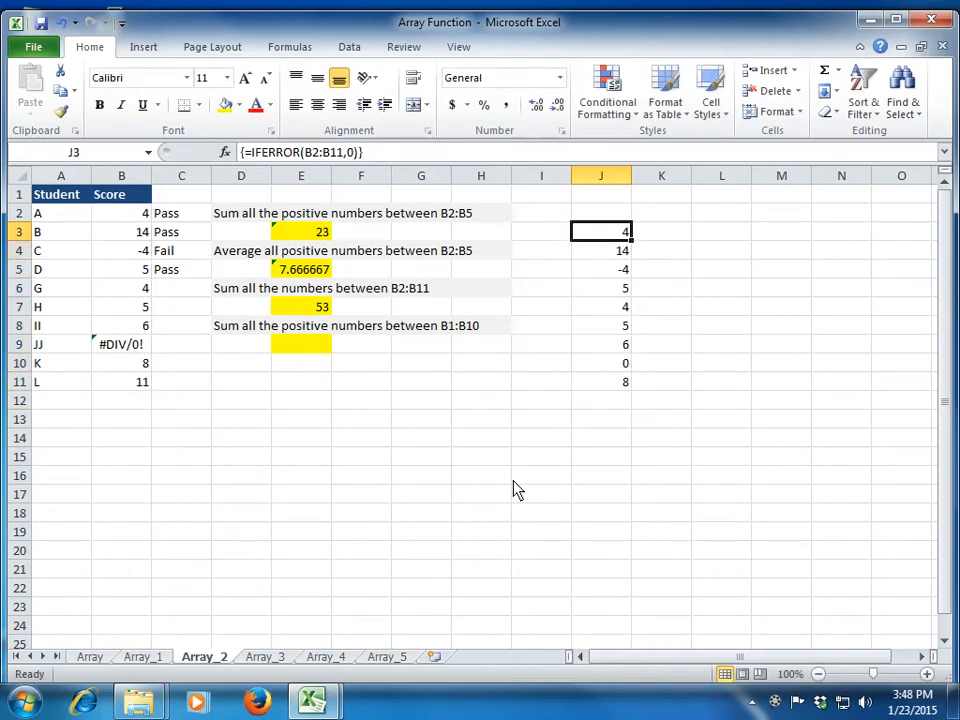
Compare the IFERROR results in column J with the original scores in column B, especially student JJ's error value.
{"action": "key", "text": "Down"}
{"action": "key", "text": "Down"}
{"action": "key", "text": "Down"}
{"action": "key", "text": "Down"}
{"action": "key", "text": "Down"}
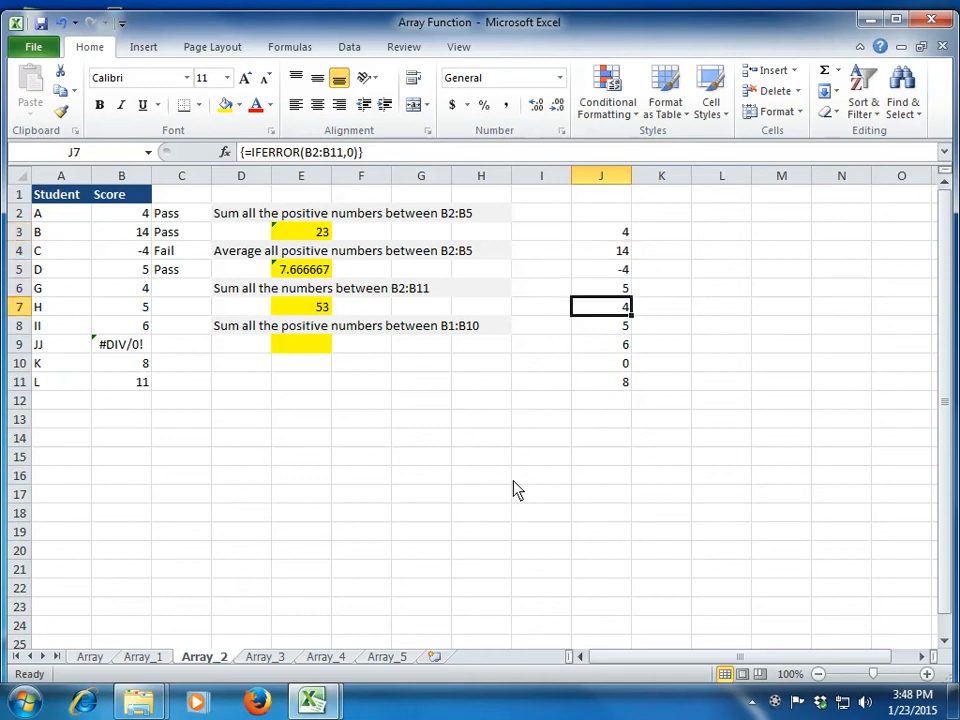
{"action": "key", "text": "Down"}
{"action": "key", "text": "Down"}
{"action": "key", "text": "Left"}
{"action": "key", "text": "Left"}
{"action": "key", "text": "Left"}
{"action": "key", "text": "Left"}
{"action": "key", "text": "Left"}
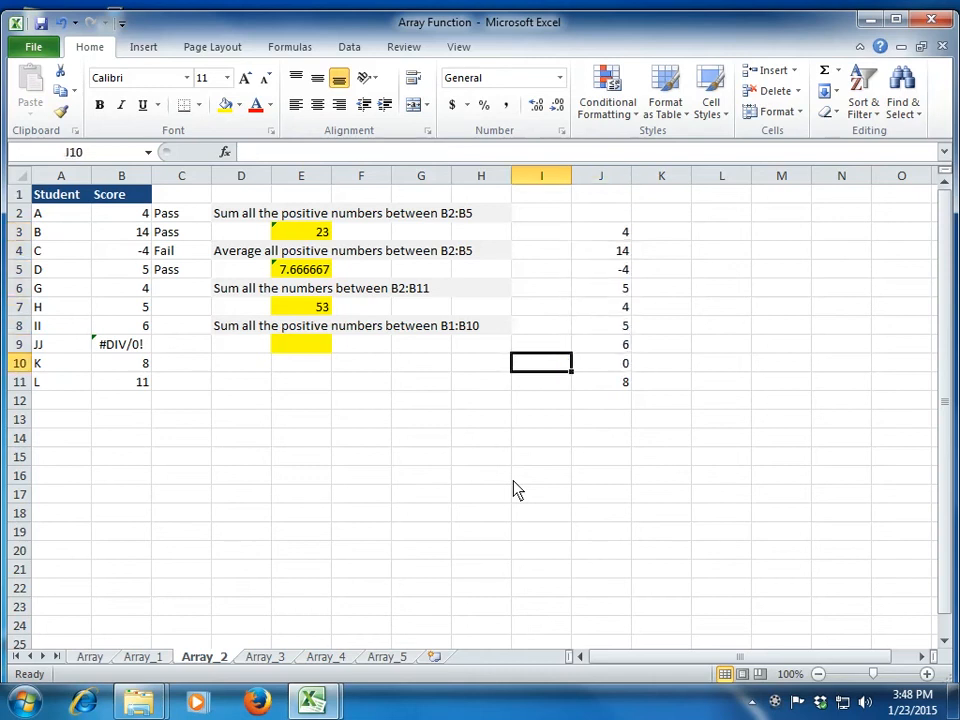
{"action": "key", "text": "Left"}
{"action": "key", "text": "Left"}
{"action": "key", "text": "Left"}
{"action": "key", "text": "Up"}
{"action": "key", "text": "Right"}
{"action": "key", "text": "Right"}
{"action": "key", "text": "Right"}
{"action": "key", "text": "Right"}
{"action": "key", "text": "Right"}
{"action": "key", "text": "Right"}
{"action": "key", "text": "Right"}
{"action": "key", "text": "Right"}
{"action": "key", "text": "Down"}
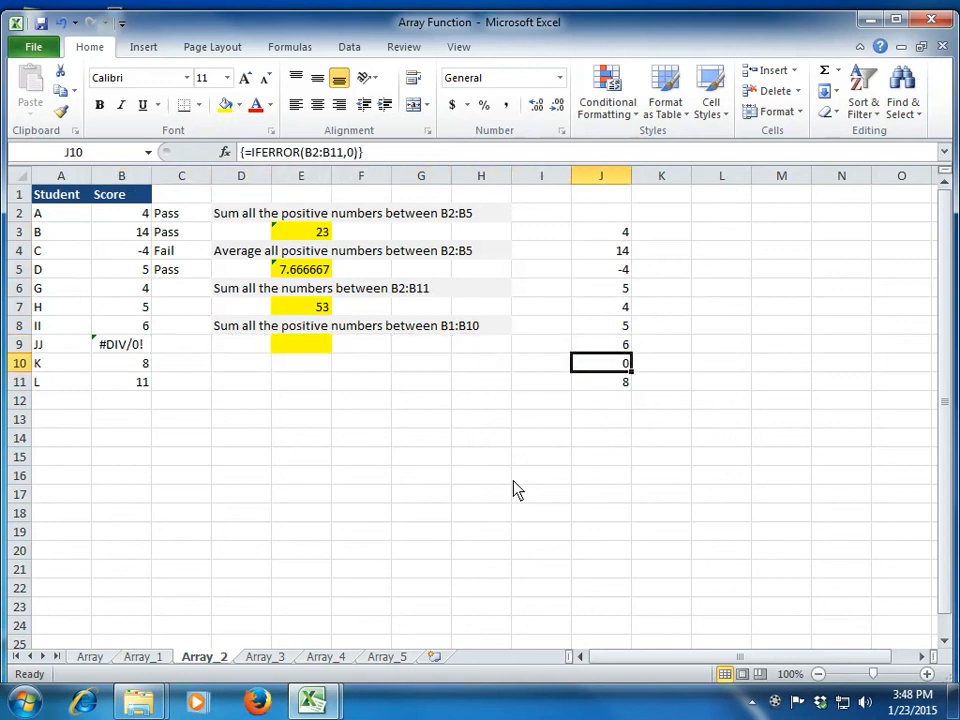
Delete the IFERROR array results in J3:J11 and return to the sum in E7.
{"action": "key", "text": "ctrl+Up"}
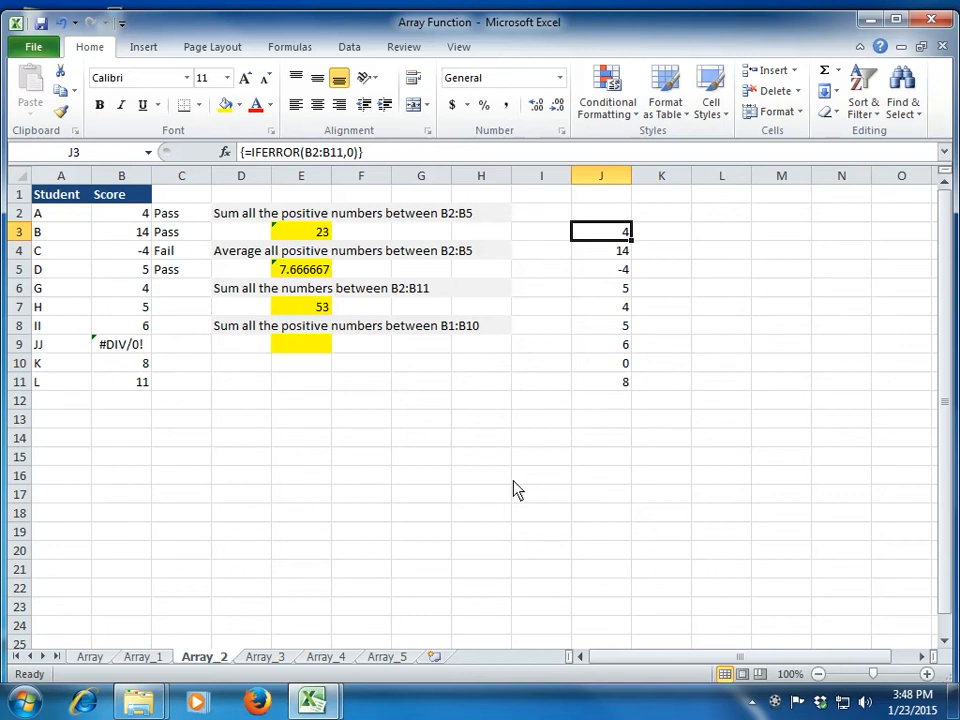
{"action": "key", "text": "ctrl+shift+Down"}
{"action": "key", "text": "Delete"}
{"action": "key", "text": "Left"}
{"action": "key", "text": "Left"}
{"action": "key", "text": "Left"}
{"action": "key", "text": "Left"}
{"action": "key", "text": "Left"}
{"action": "key", "text": "Down"}
{"action": "key", "text": "Down"}
{"action": "key", "text": "Down"}
{"action": "key", "text": "Down"}
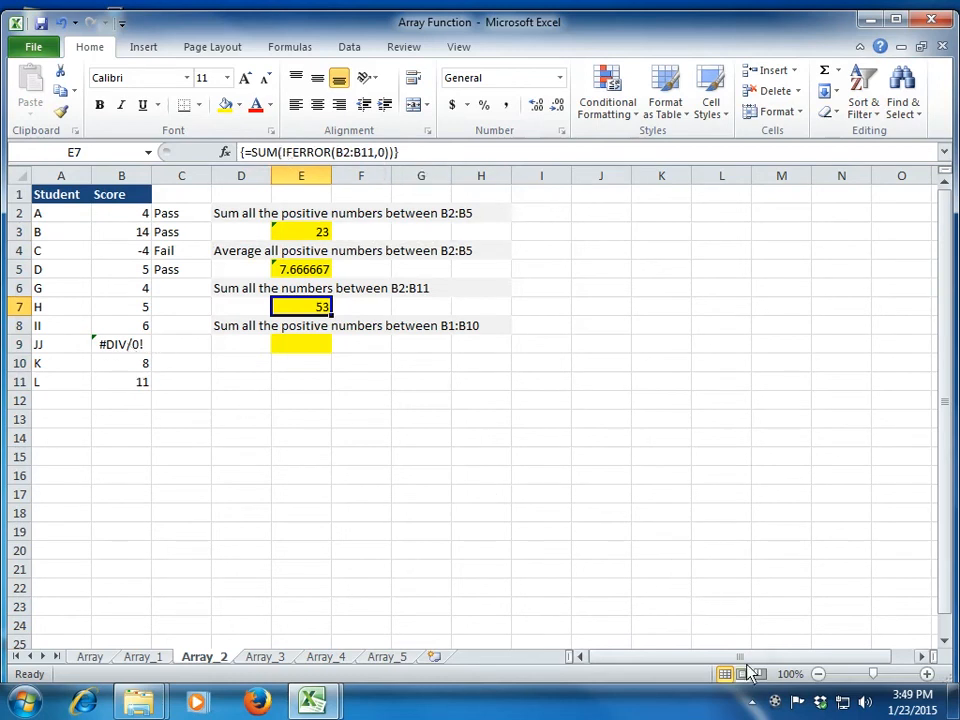
{"action": "left_click", "coordinate": [775, 703]}
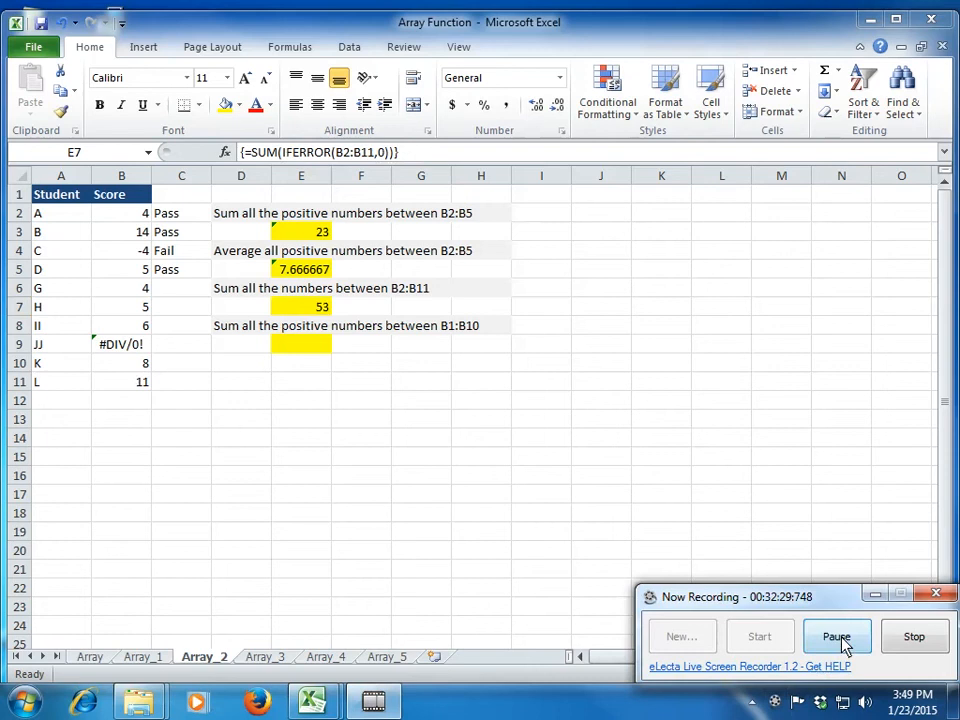
{"action": "left_click", "coordinate": [842, 642]}
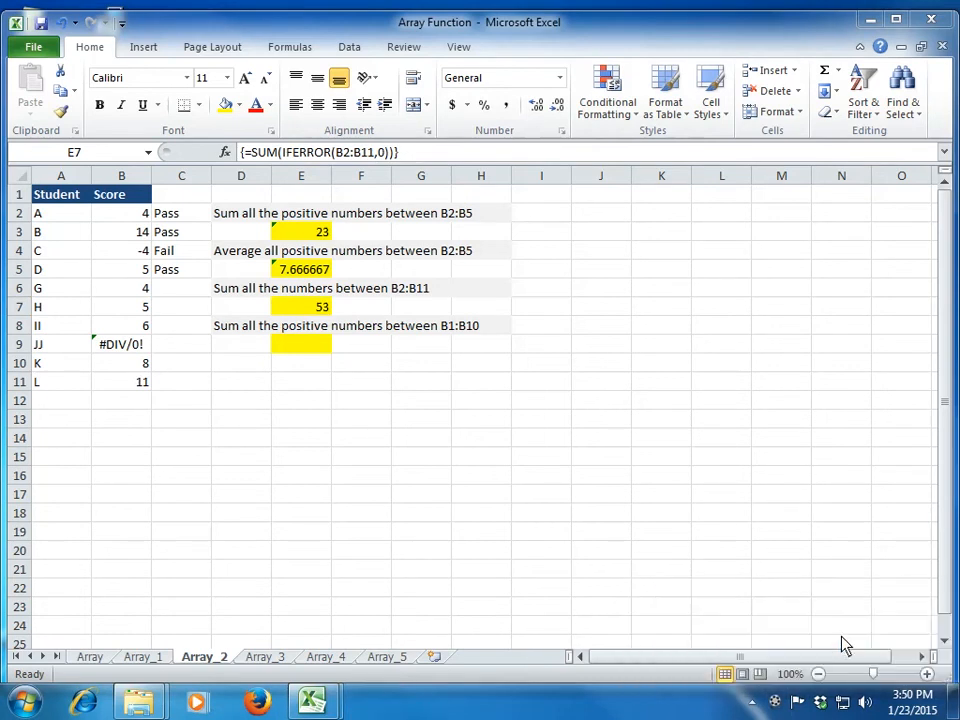
Change the range in the D8 heading text to B2:B12.
{"action": "left_click", "coordinate": [313, 345]}
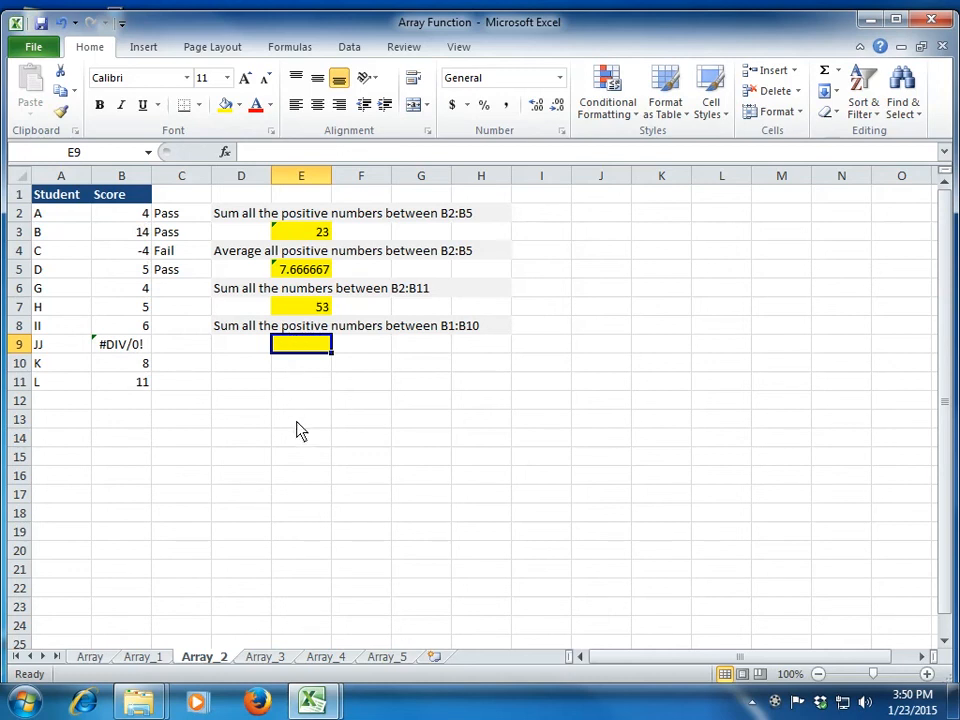
{"action": "left_click", "coordinate": [318, 326]}
{"action": "left_click", "coordinate": [479, 154]}
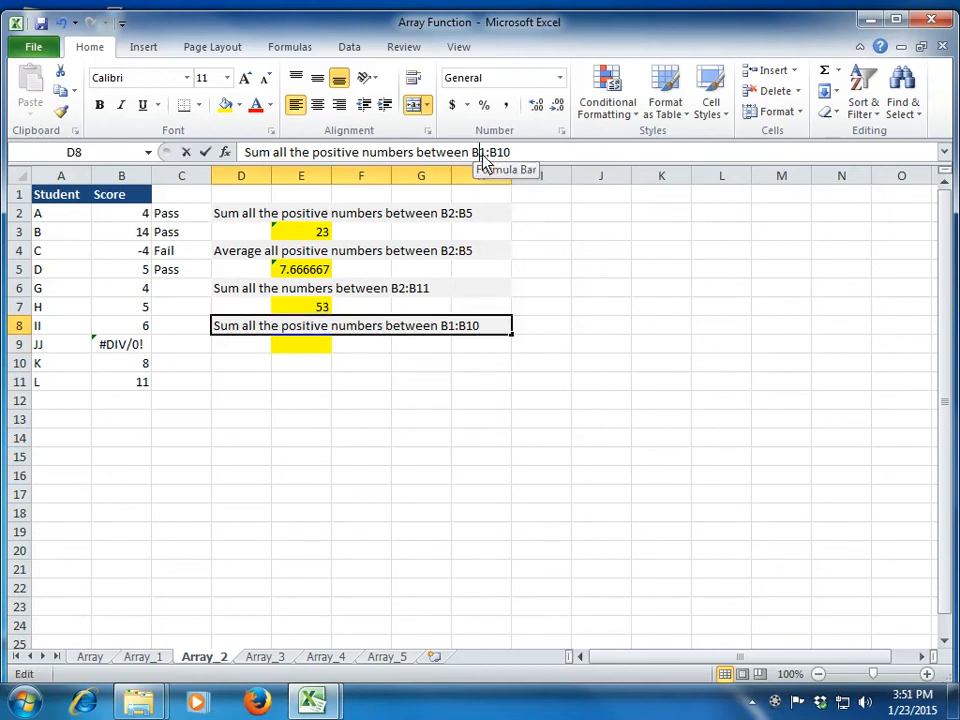
{"action": "key", "text": "Delete"}
{"action": "type", "text": "2"}
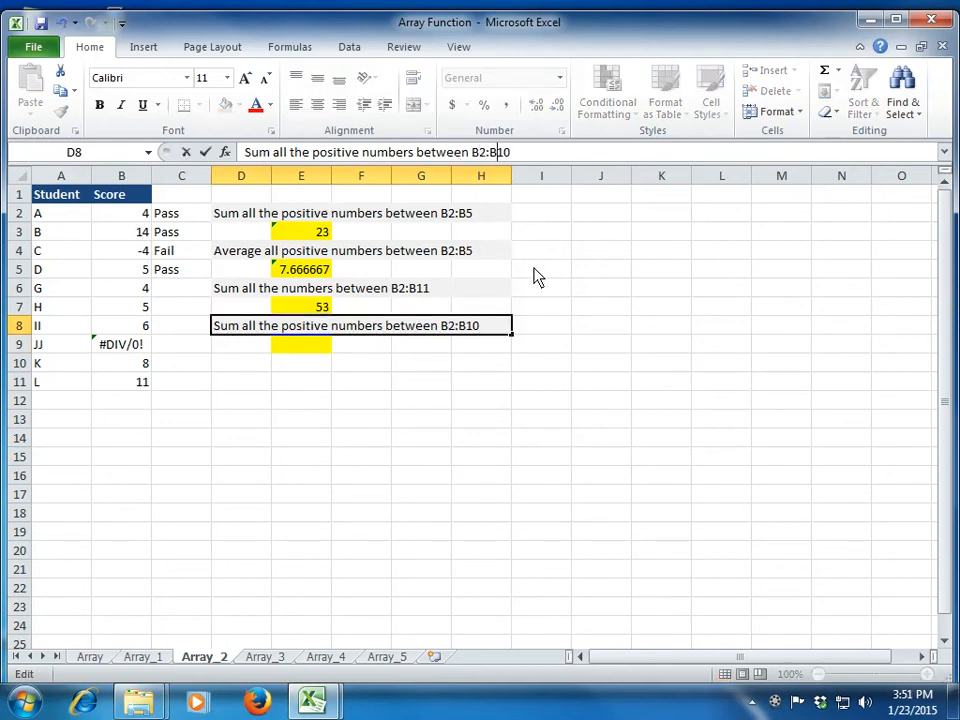
{"action": "key", "text": "BackSpace"}
{"action": "type", "text": "2"}
{"action": "key", "text": "Return"}
{"action": "key", "text": "Up"}
{"action": "type", "text": "2"}
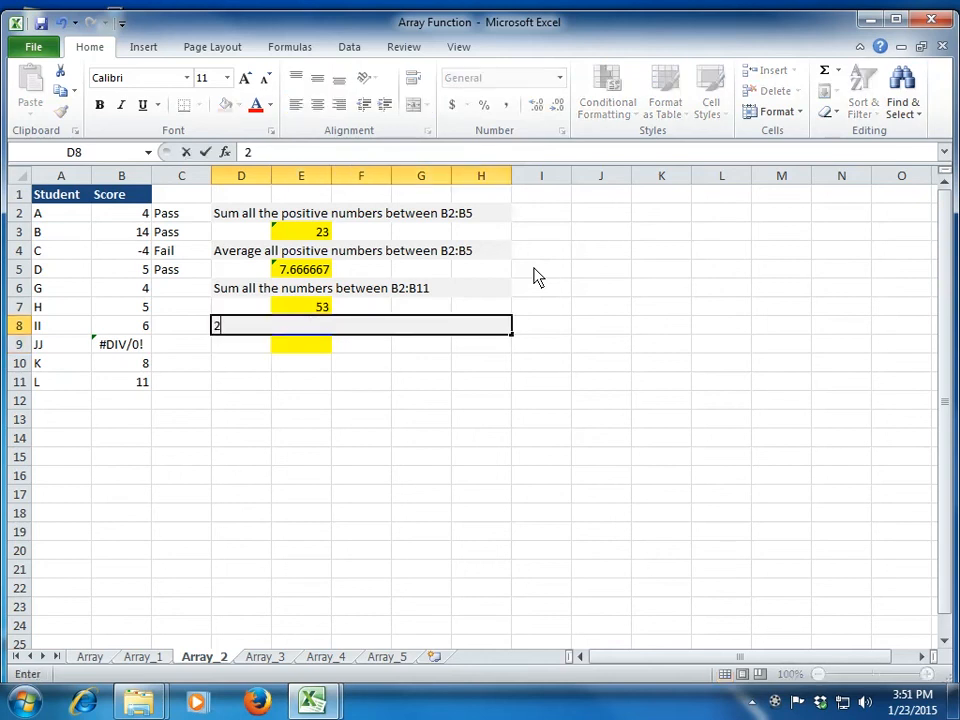
{"action": "key", "text": "Escape"}
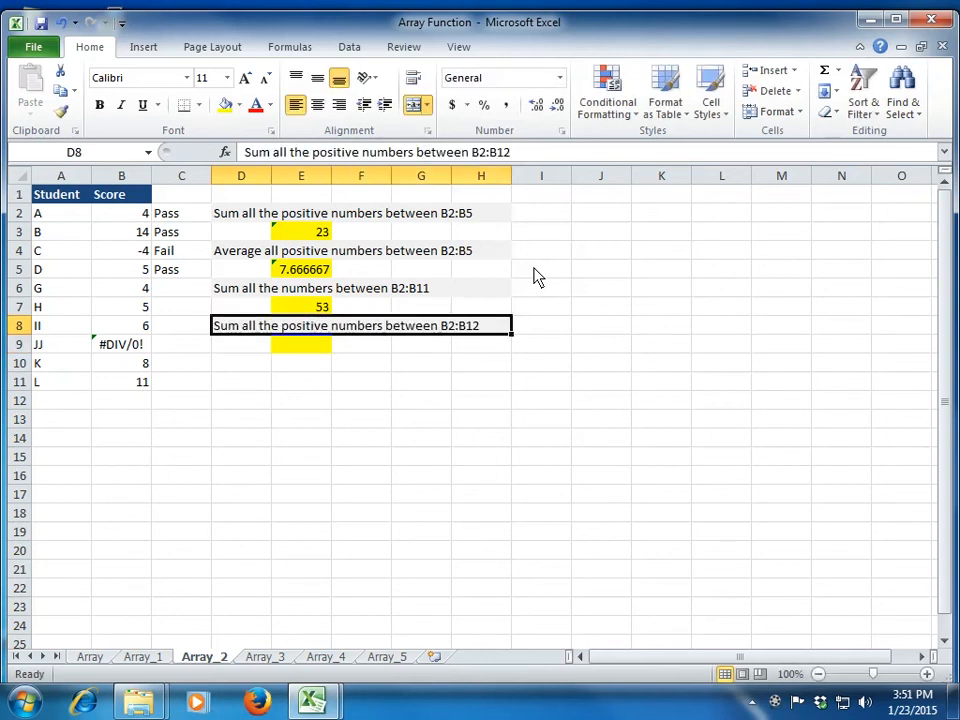
Correct the end of the range in the D8 heading text to B11.
{"action": "key", "text": "F2"}
{"action": "key", "text": "BackSpace"}
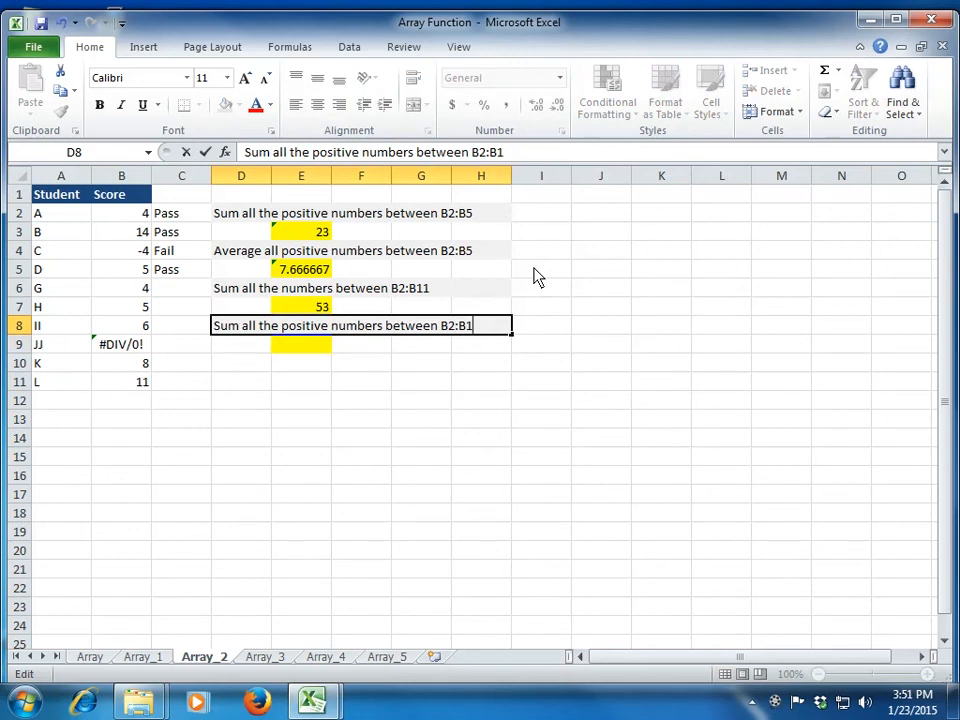
{"action": "type", "text": "1"}
{"action": "key", "text": "Return"}
Start a SUM formula in E9 with a nested IF and ISERROR on B2:B11, using 0 for errors.
{"action": "key", "text": "Right"}
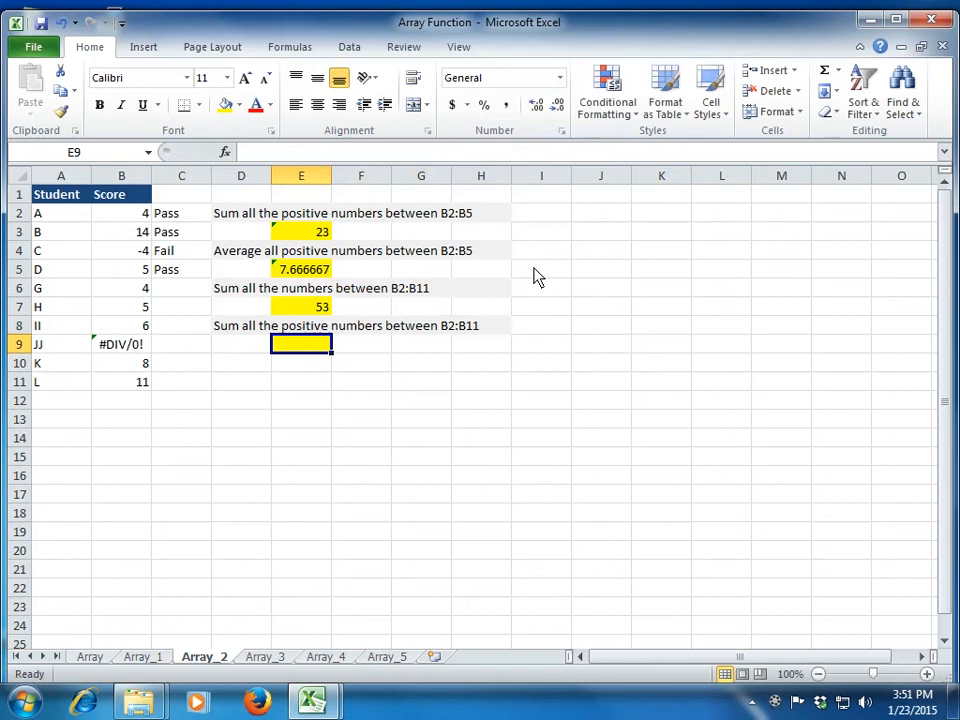
{"action": "type", "text": "=sum("}
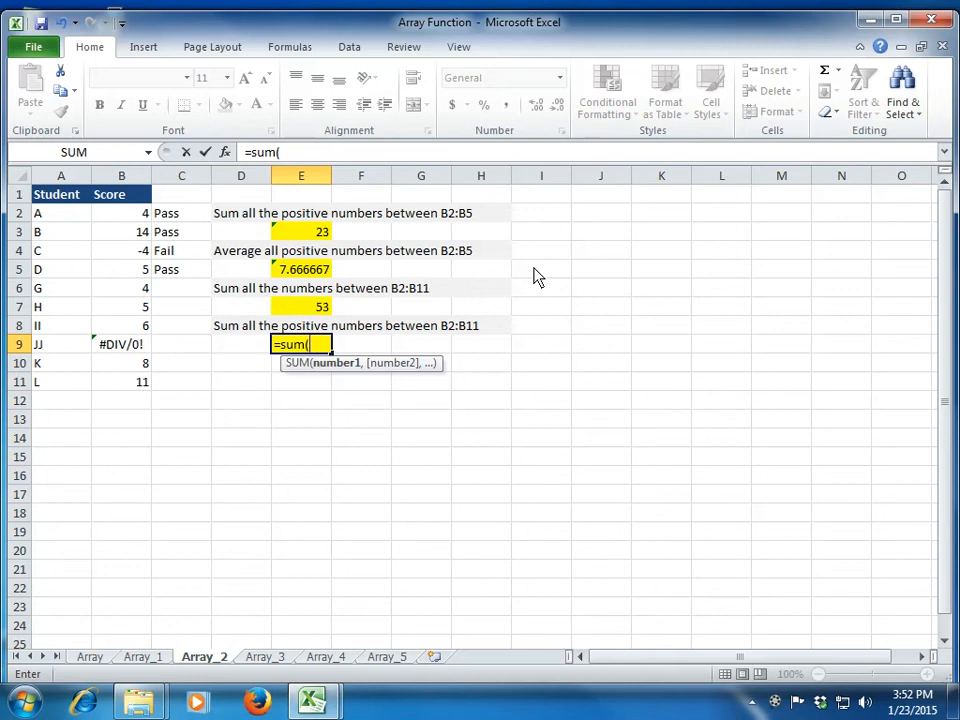
{"action": "type", "text": "if"}
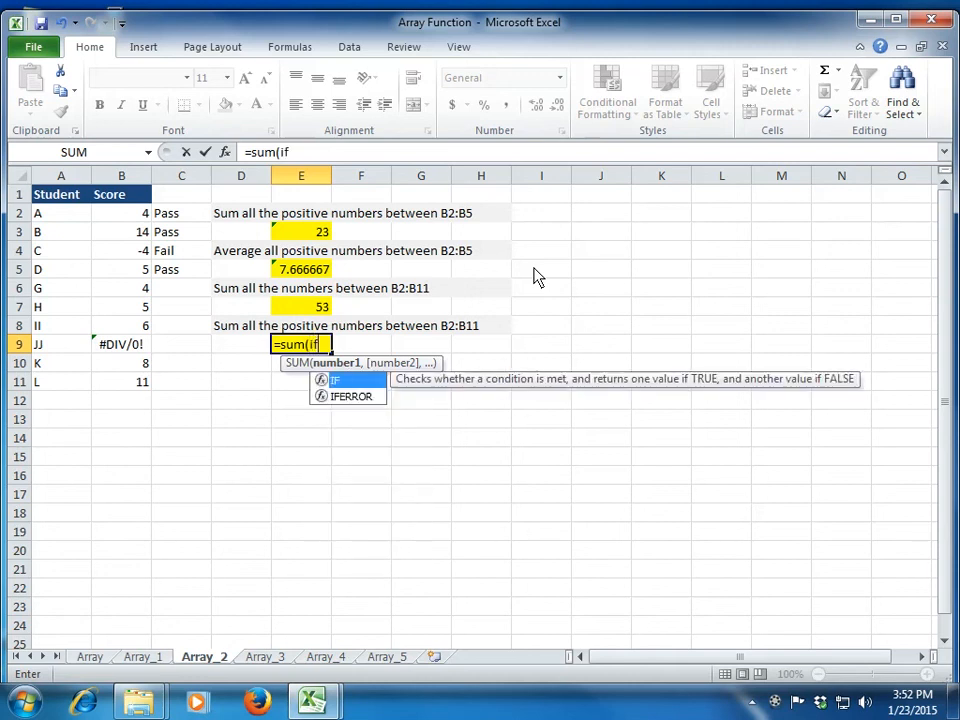
{"action": "type", "text": "("}
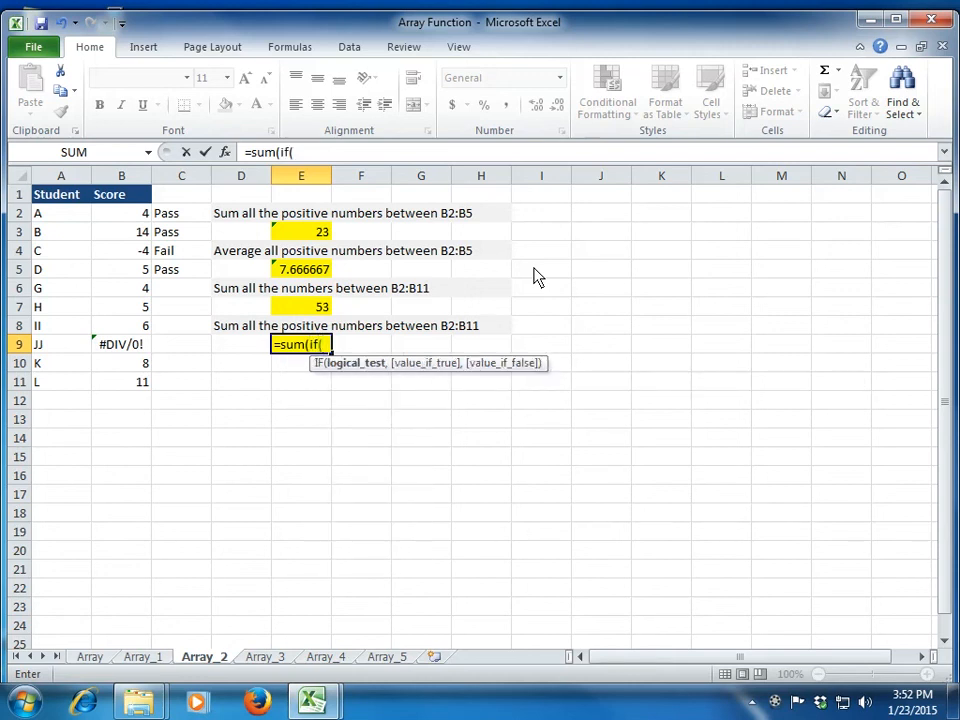
{"action": "type", "text": "iserror("}
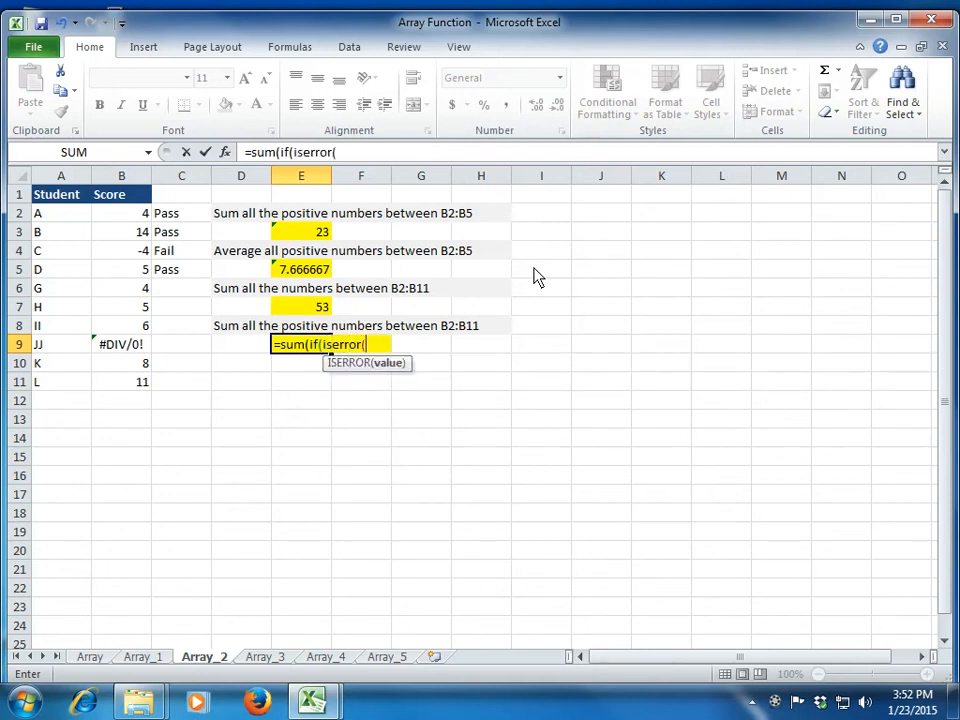
{"action": "key", "text": "Left"}
{"action": "key", "text": "Left"}
{"action": "key", "text": "Left"}
{"action": "key", "text": "Down"}
{"action": "key", "text": "Down"}
{"action": "key", "text": "ctrl+shift+Up"}
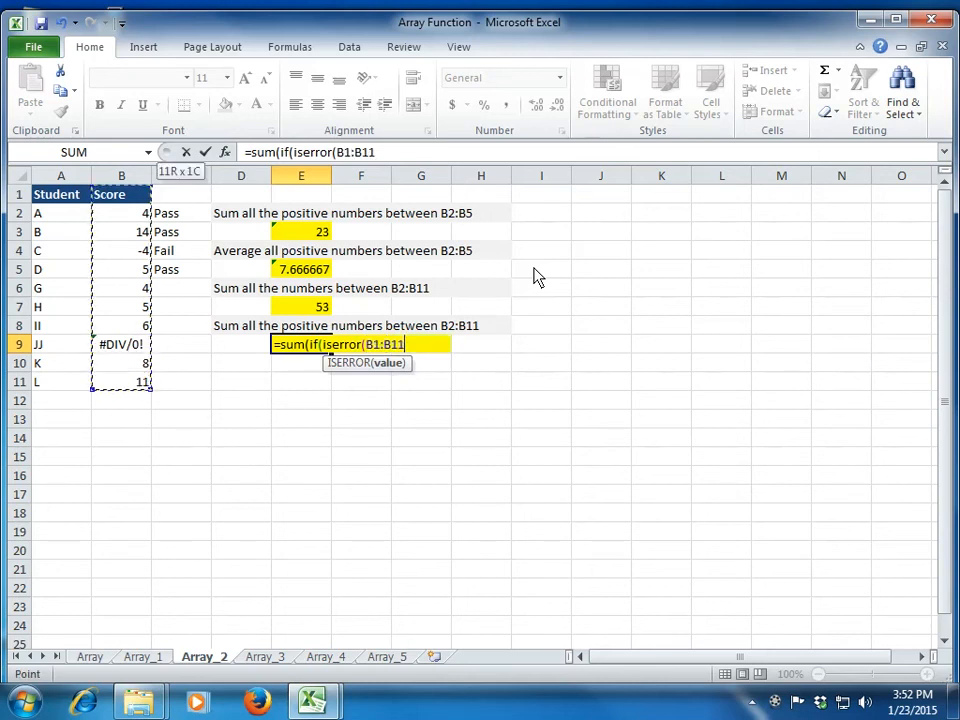
{"action": "key", "text": "shift+Down"}
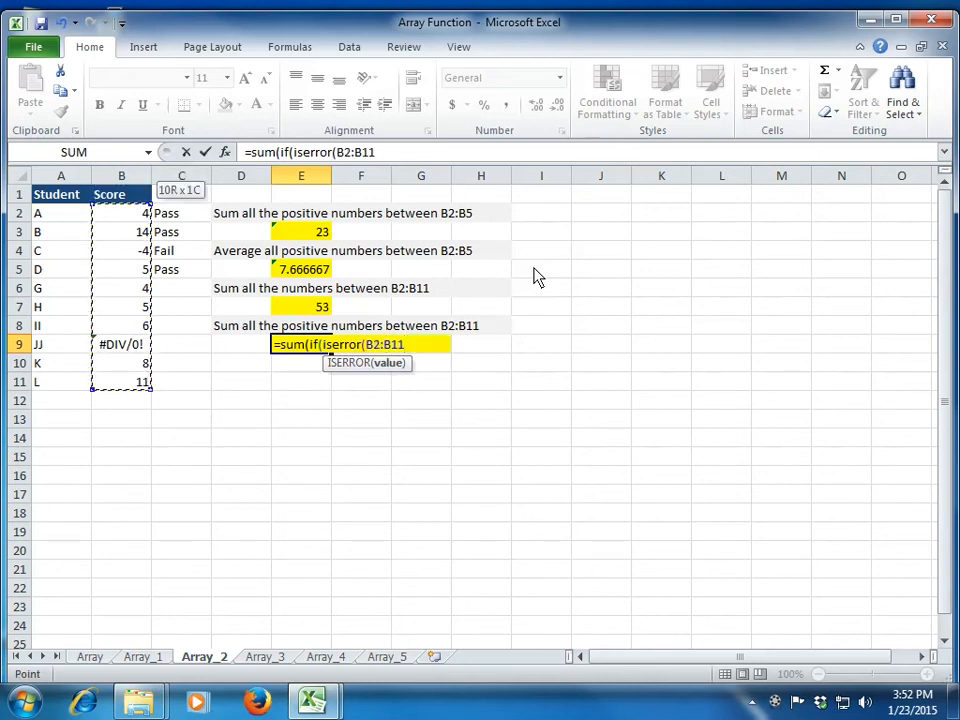
{"action": "type", "text": ",0,"}
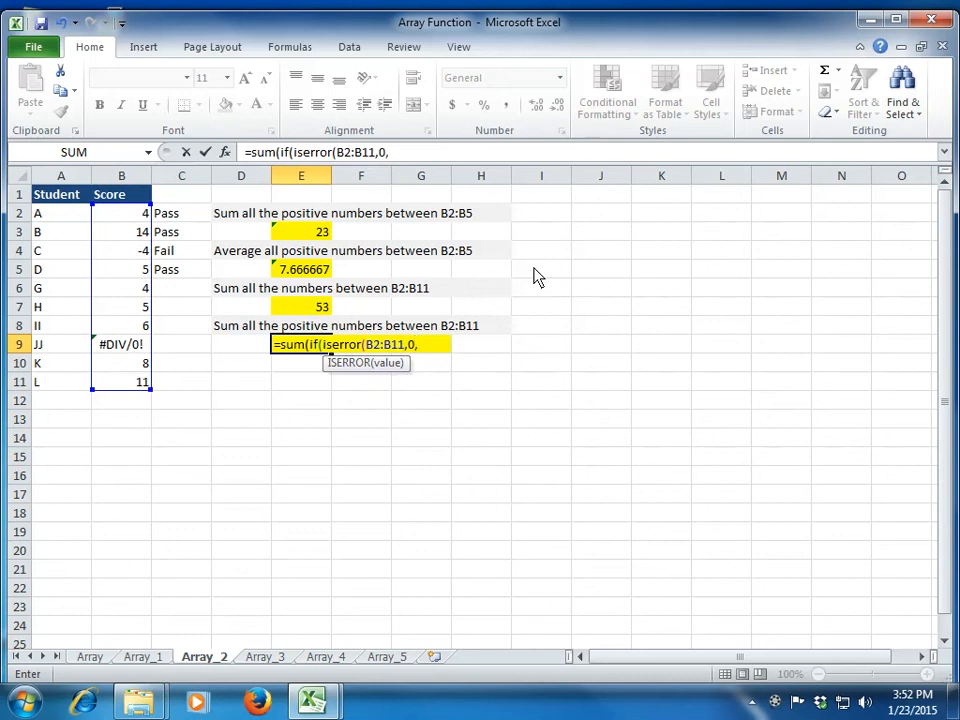
Add a second nested IF to the E9 formula with the condition B2:B11>0.
{"action": "type", "text": "if("}
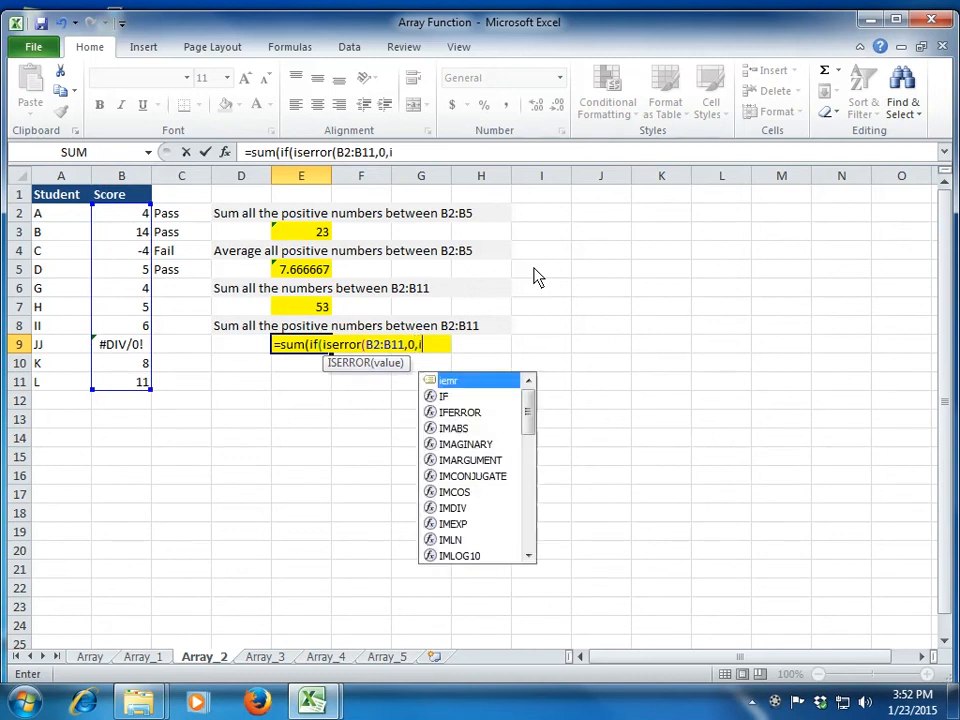
{"action": "key", "text": "Left"}
{"action": "key", "text": "Left"}
{"action": "key", "text": "Left"}
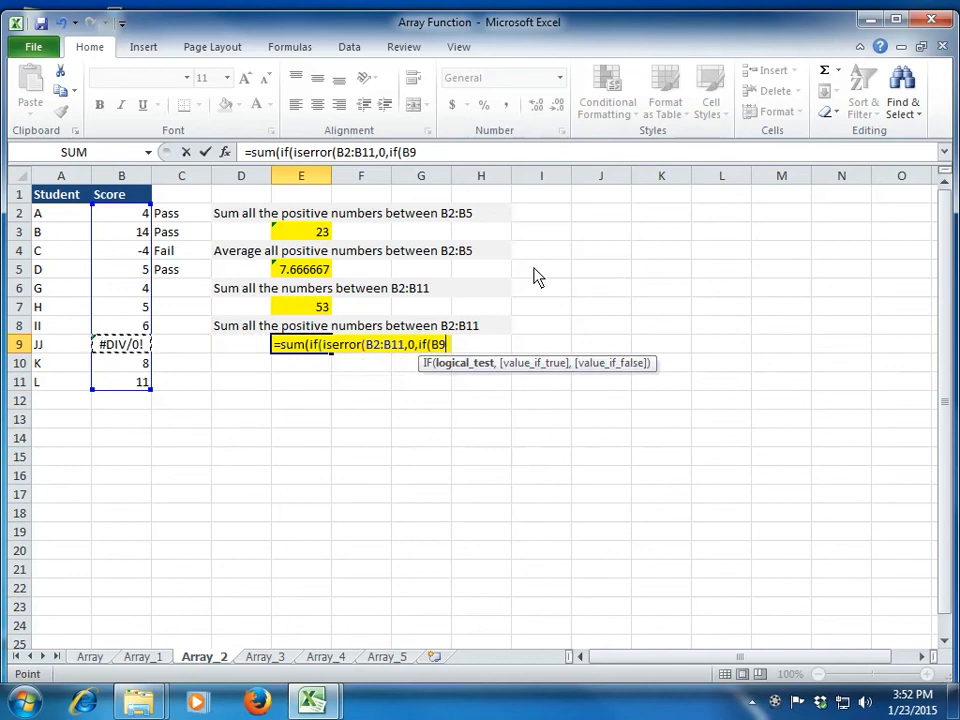
{"action": "key", "text": "Down"}
{"action": "key", "text": "Down"}
{"action": "key", "text": "ctrl+shift+Up"}
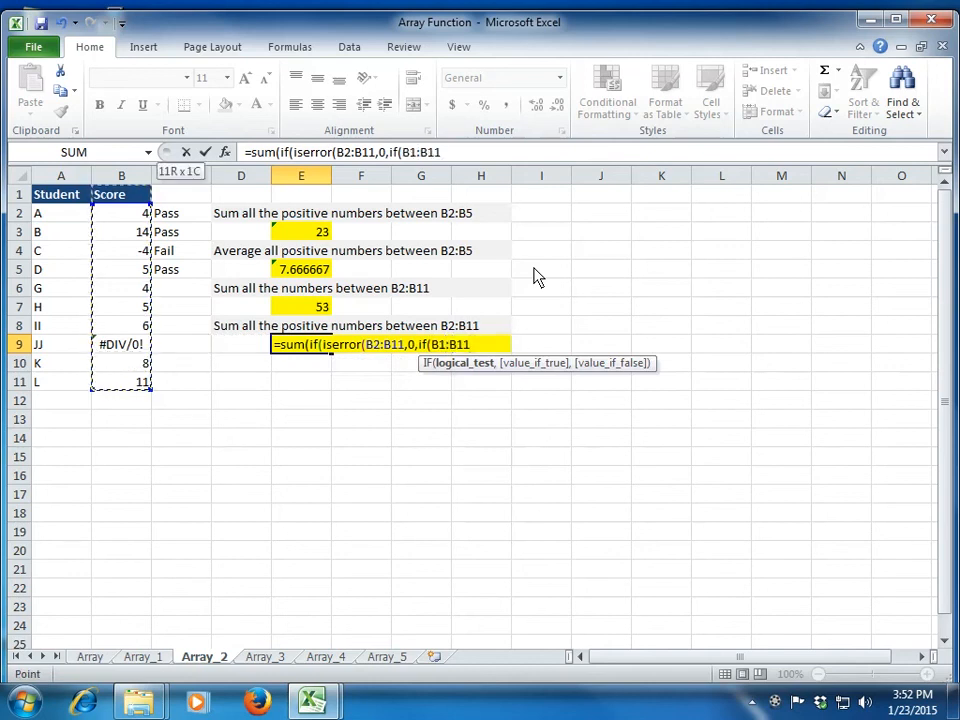
{"action": "key", "text": "shift+Down"}
{"action": "type", "text": ">0,"}
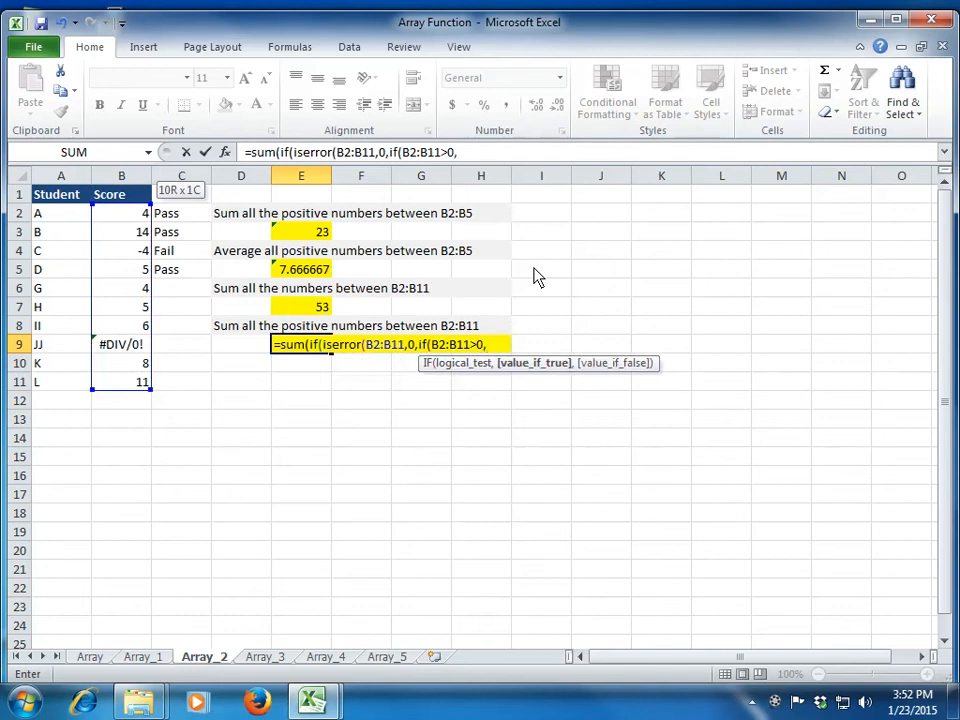
Give the inner IF in E9 the range B2:B11 when true and 0 when false, and close the IF functions.
{"action": "key", "text": "ctrl+Left"}
{"action": "key", "text": "Down"}
{"action": "key", "text": "Down"}
{"action": "key", "text": "ctrl+shift+Up"}
{"action": "key", "text": "shift+Down"}
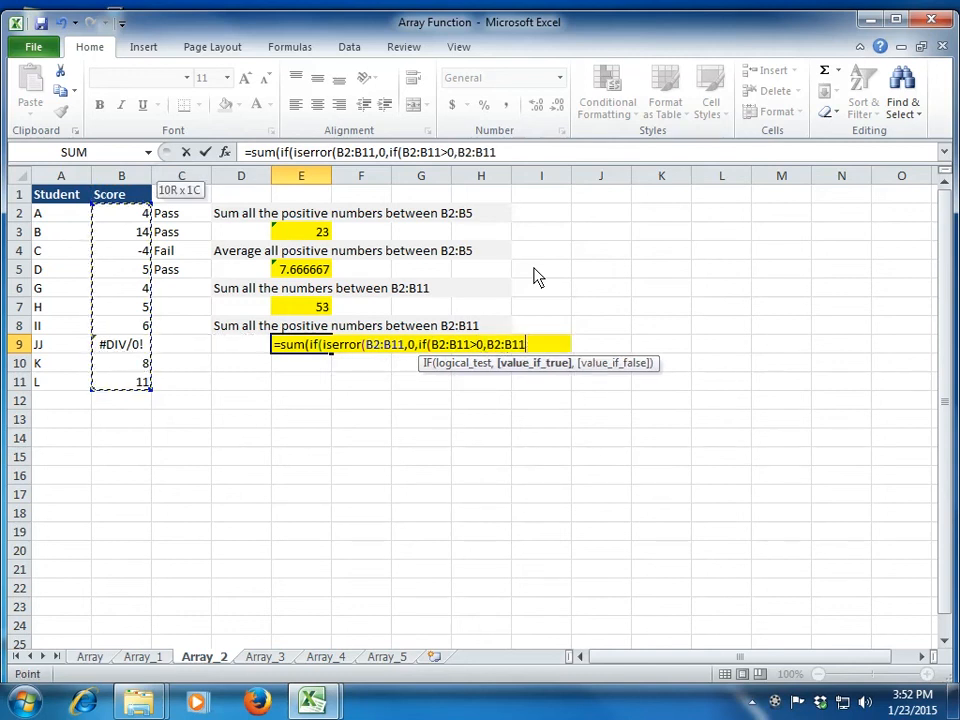
{"action": "type", "text": ",0))"}
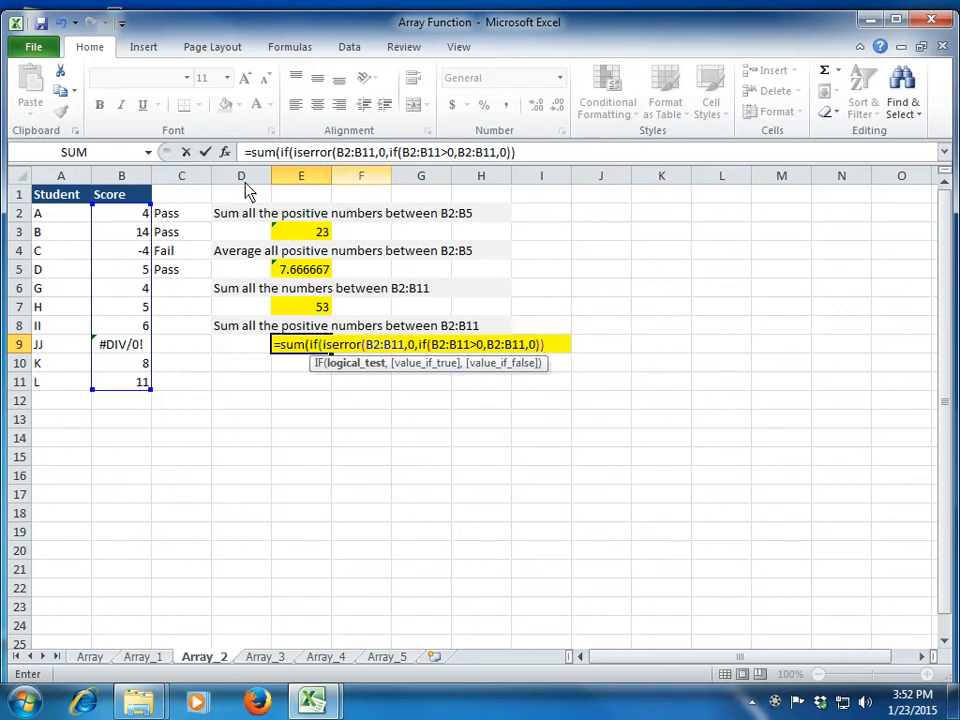
Close the ISERROR parenthesis after B2:B11 in E9 and enter it as an array formula, accepting the proposed correction.
{"action": "left_click", "coordinate": [384, 156]}
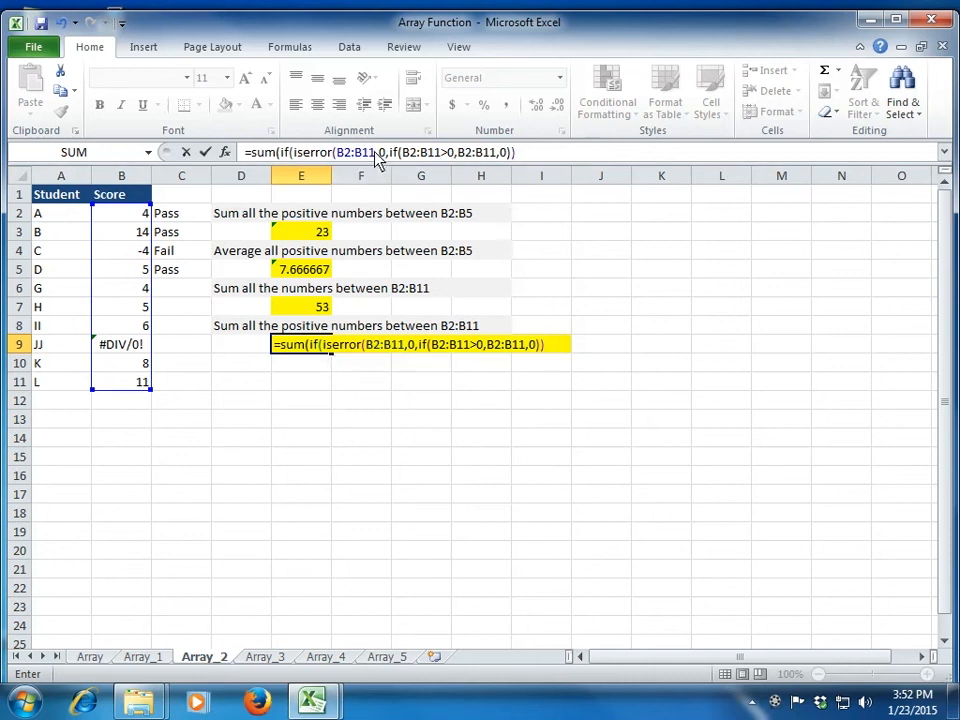
{"action": "type", "text": ")"}
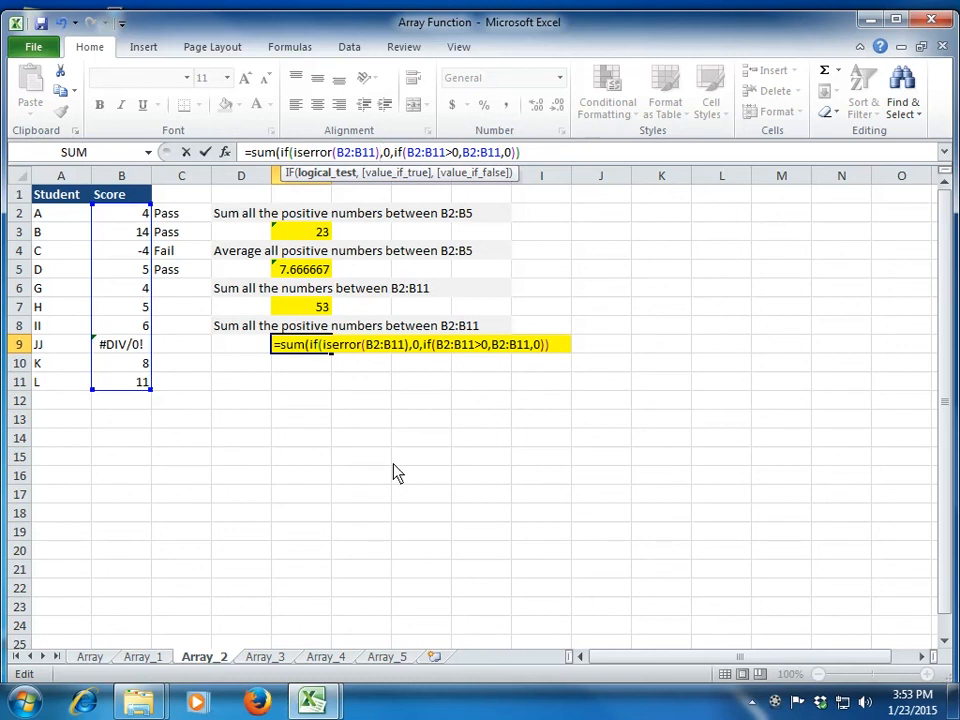
{"action": "key", "text": "ctrl+shift+Return"}
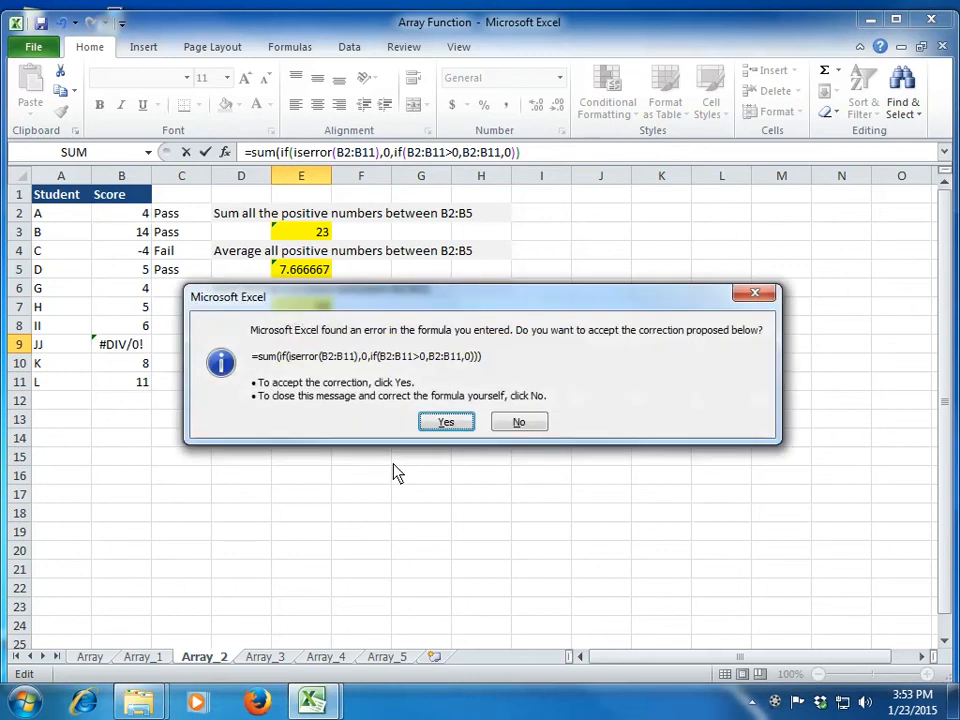
{"action": "key", "text": "Return"}
{"action": "key", "text": "Down"}
{"action": "key", "text": "Up"}
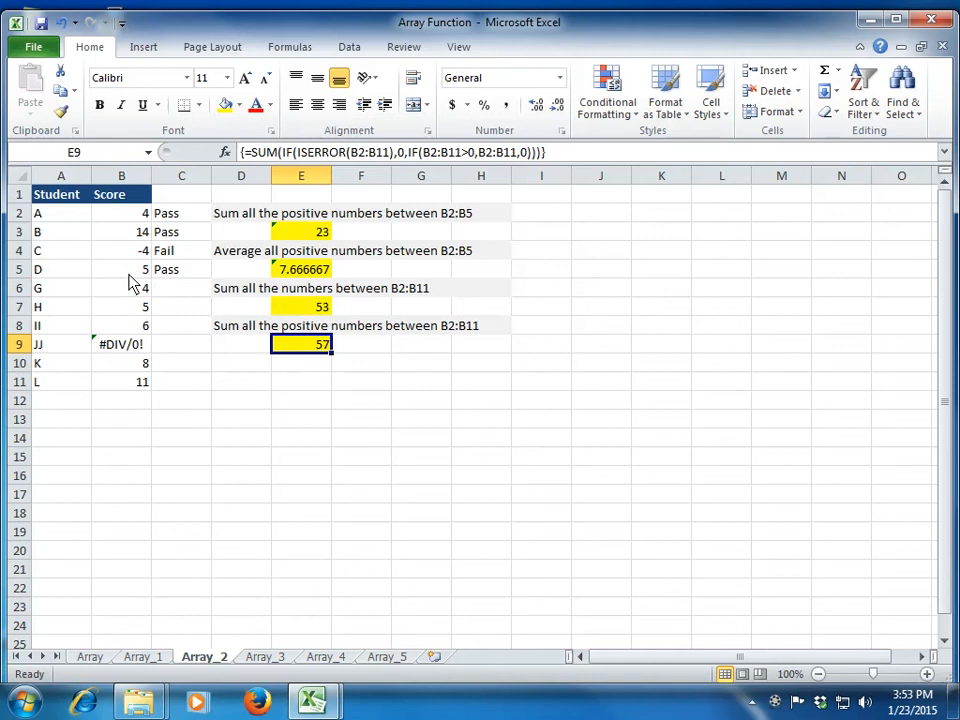
Select only the positive scores within B2:B11, skipping B4 and the error in B9, to check their sum.
{"action": "left_click", "coordinate": [128, 218]}
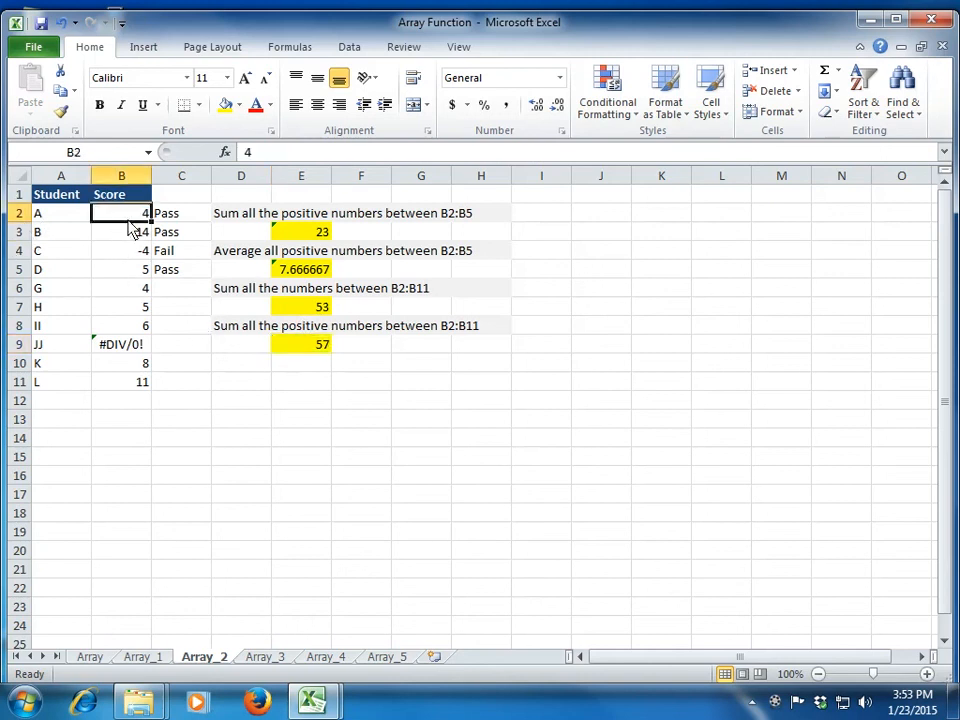
{"action": "left_click", "coordinate": [128, 233], "text": "ctrl"}
{"action": "left_click", "coordinate": [128, 271], "text": "ctrl"}
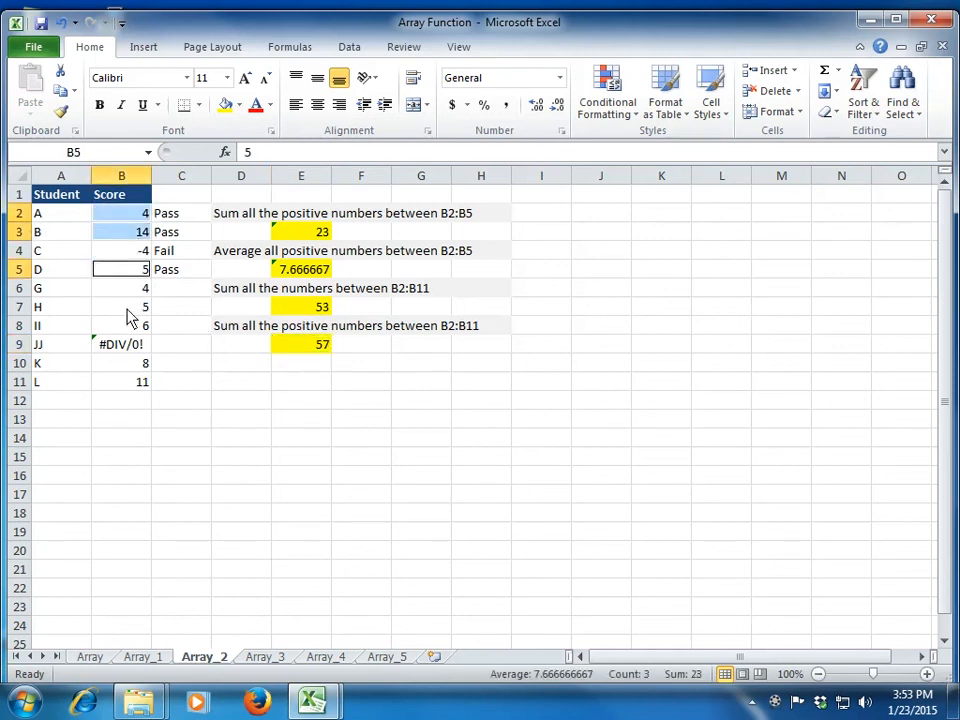
{"action": "left_click", "coordinate": [127, 289], "text": "ctrl"}
{"action": "left_click", "coordinate": [128, 307], "text": "ctrl"}
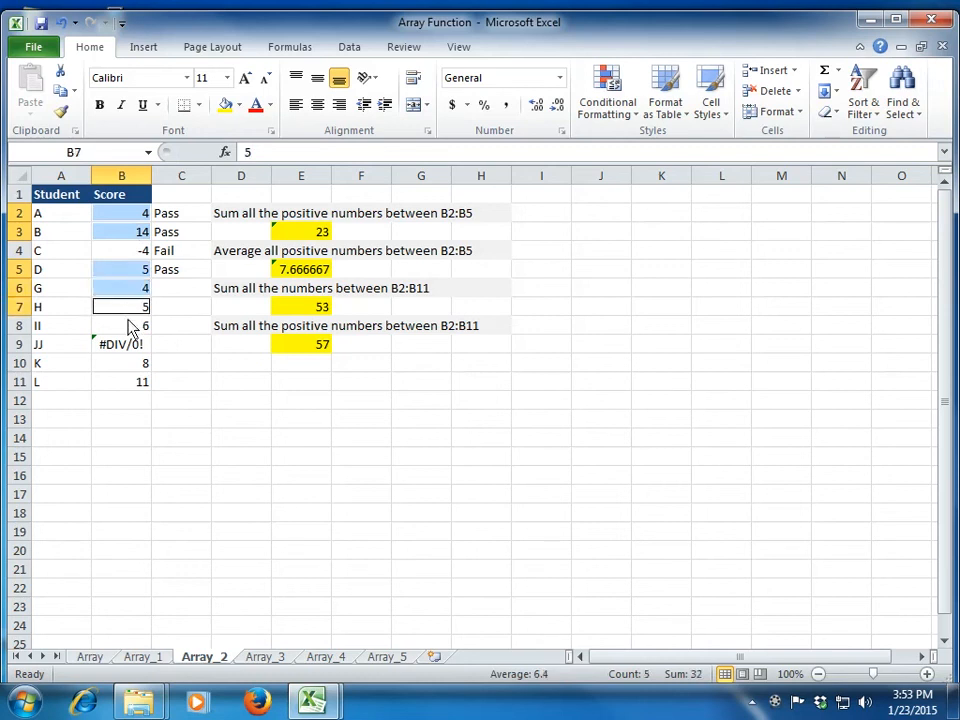
{"action": "left_click", "coordinate": [128, 326], "text": "ctrl"}
{"action": "left_click", "coordinate": [131, 366], "text": "ctrl"}
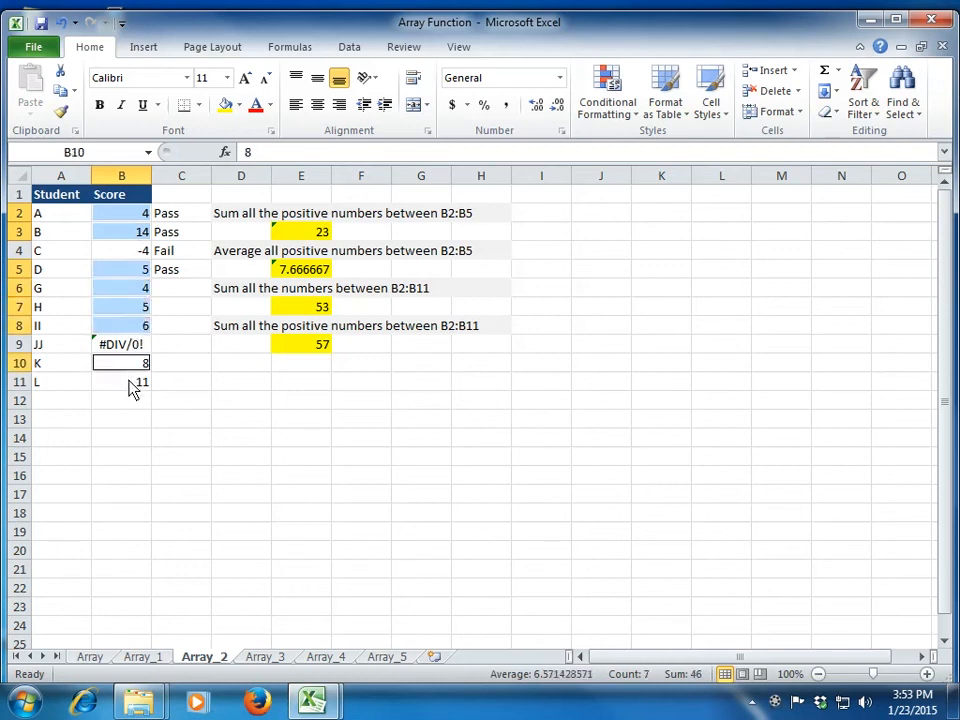
{"action": "left_click", "coordinate": [131, 383], "text": "ctrl"}
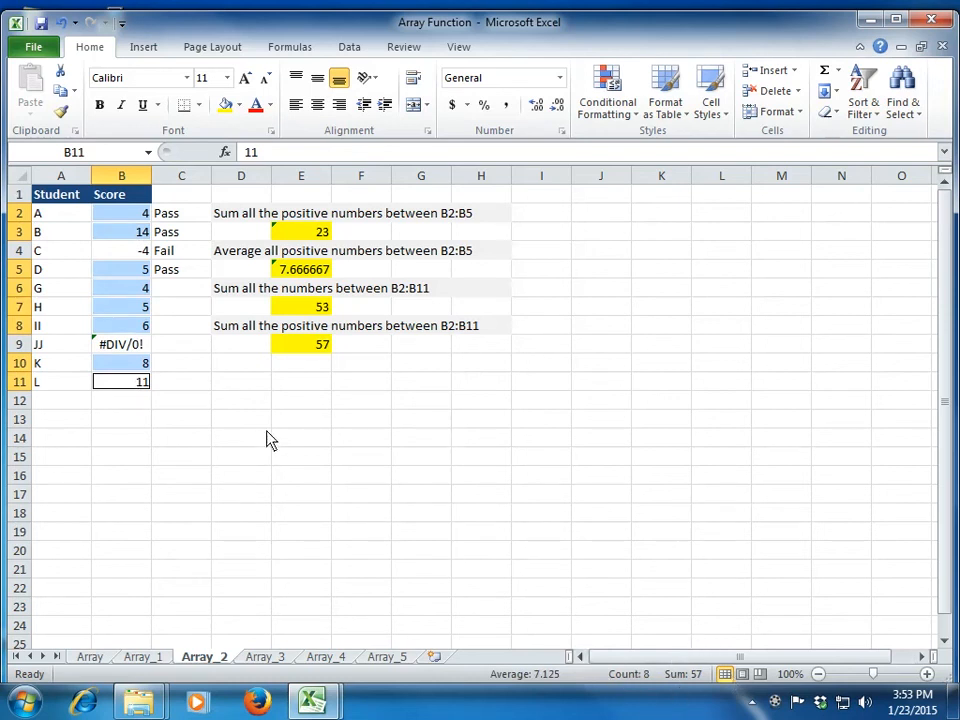
Clear the score selection and return to cell E9 to review its array formula.
{"action": "left_click", "coordinate": [308, 419]}
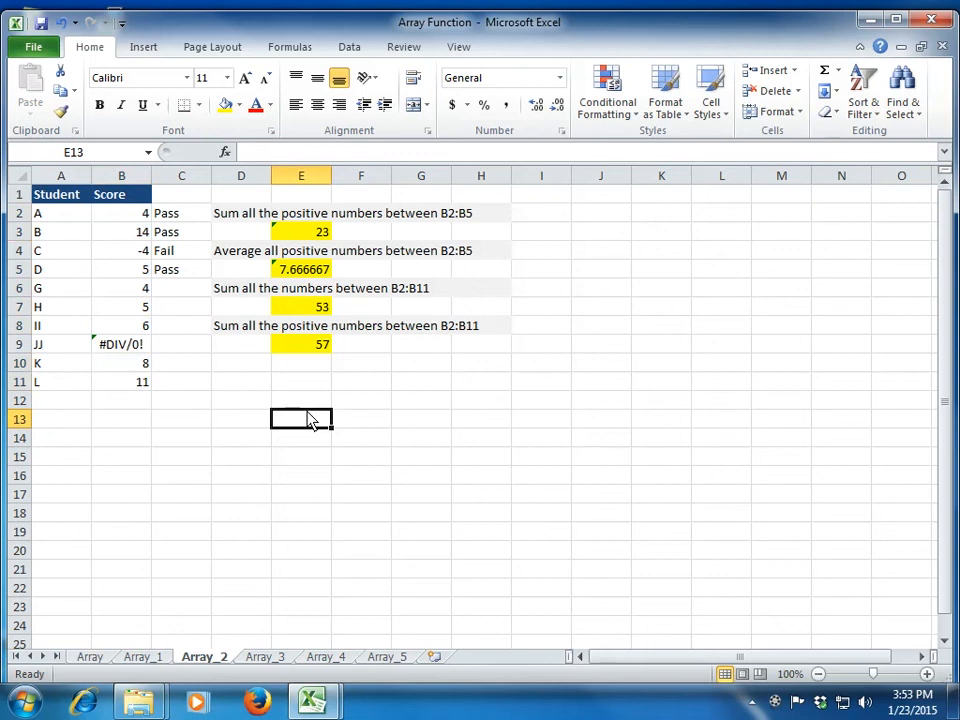
{"action": "key", "text": "Up"}
{"action": "key", "text": "Up"}
{"action": "key", "text": "Up"}
{"action": "key", "text": "Up"}
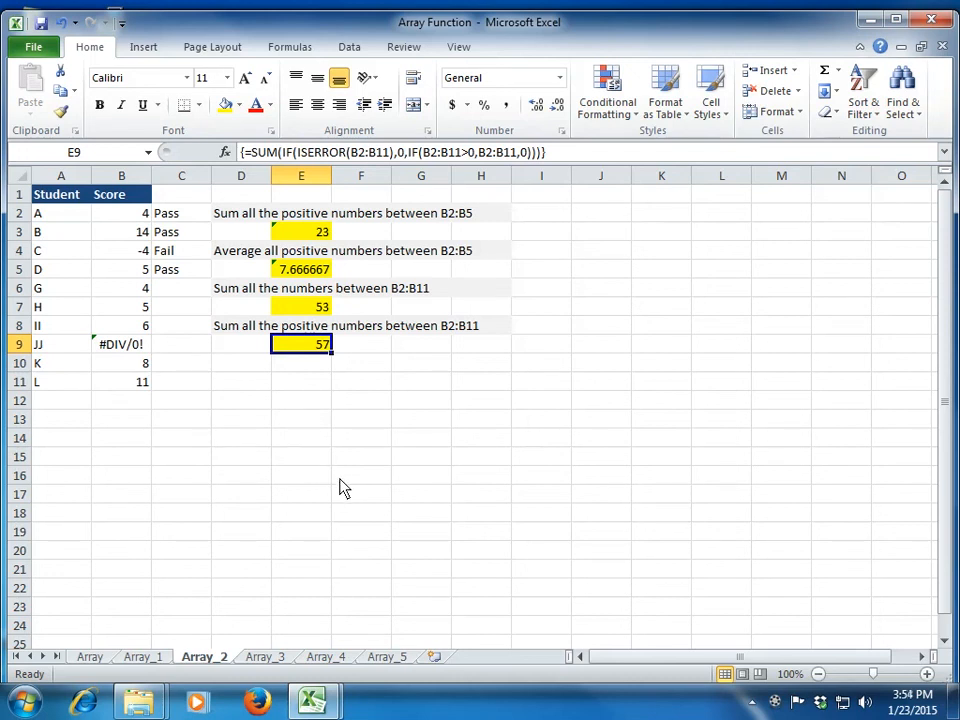
{"action": "left_click", "coordinate": [773, 706]}
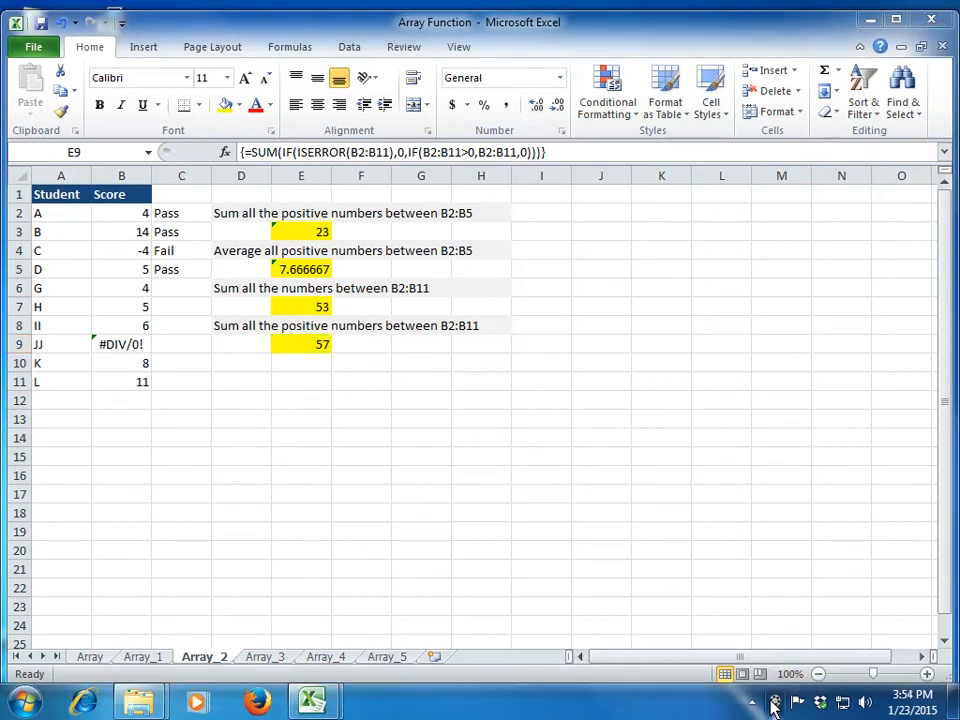